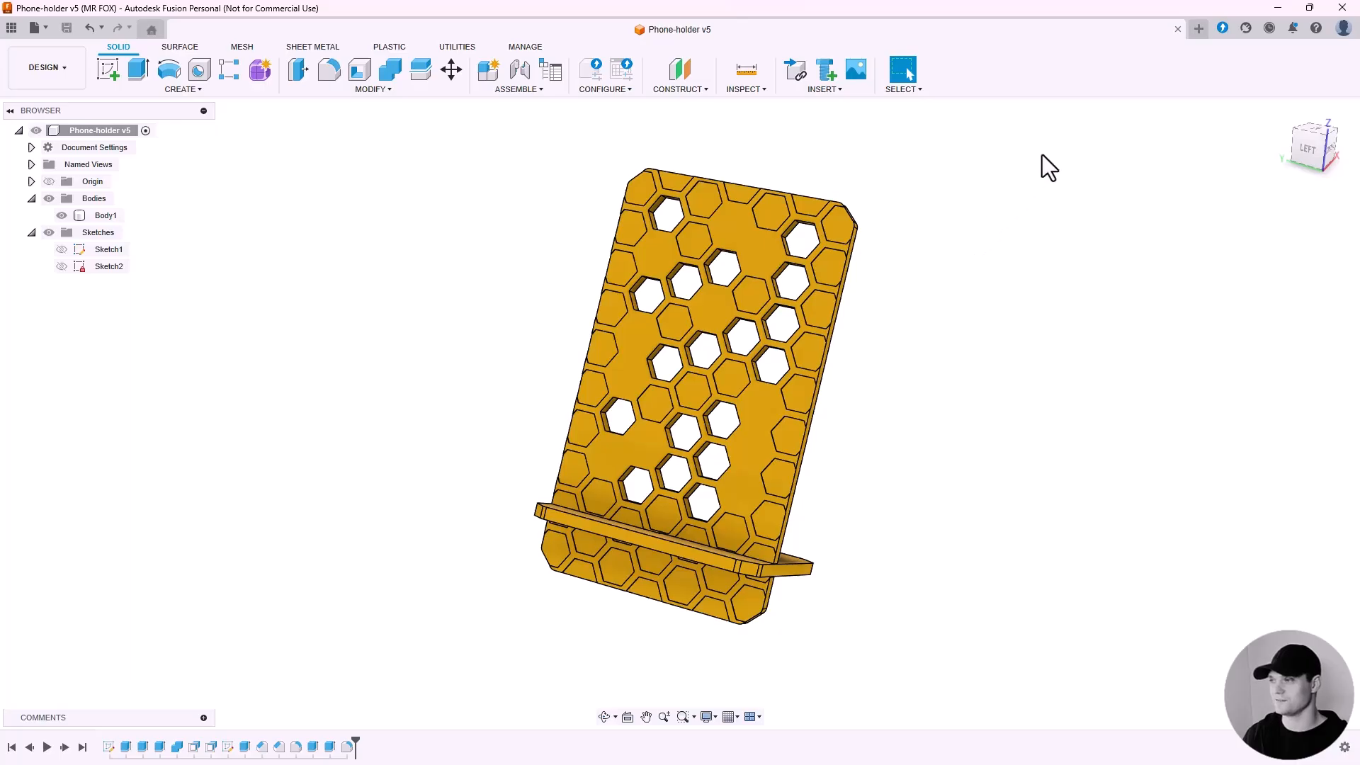
Open a new design and start a sketch on the front plane.
left_click(1198, 30)
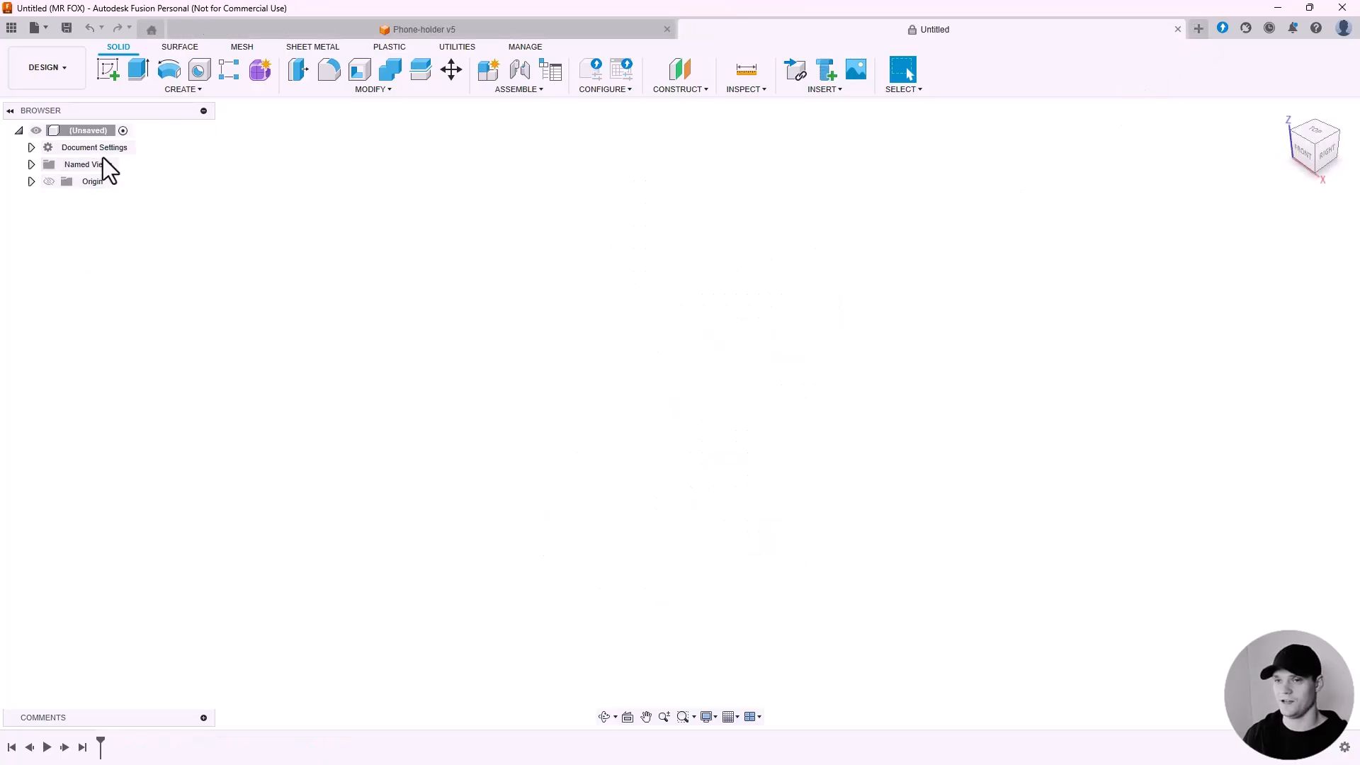
left_click(110, 71)
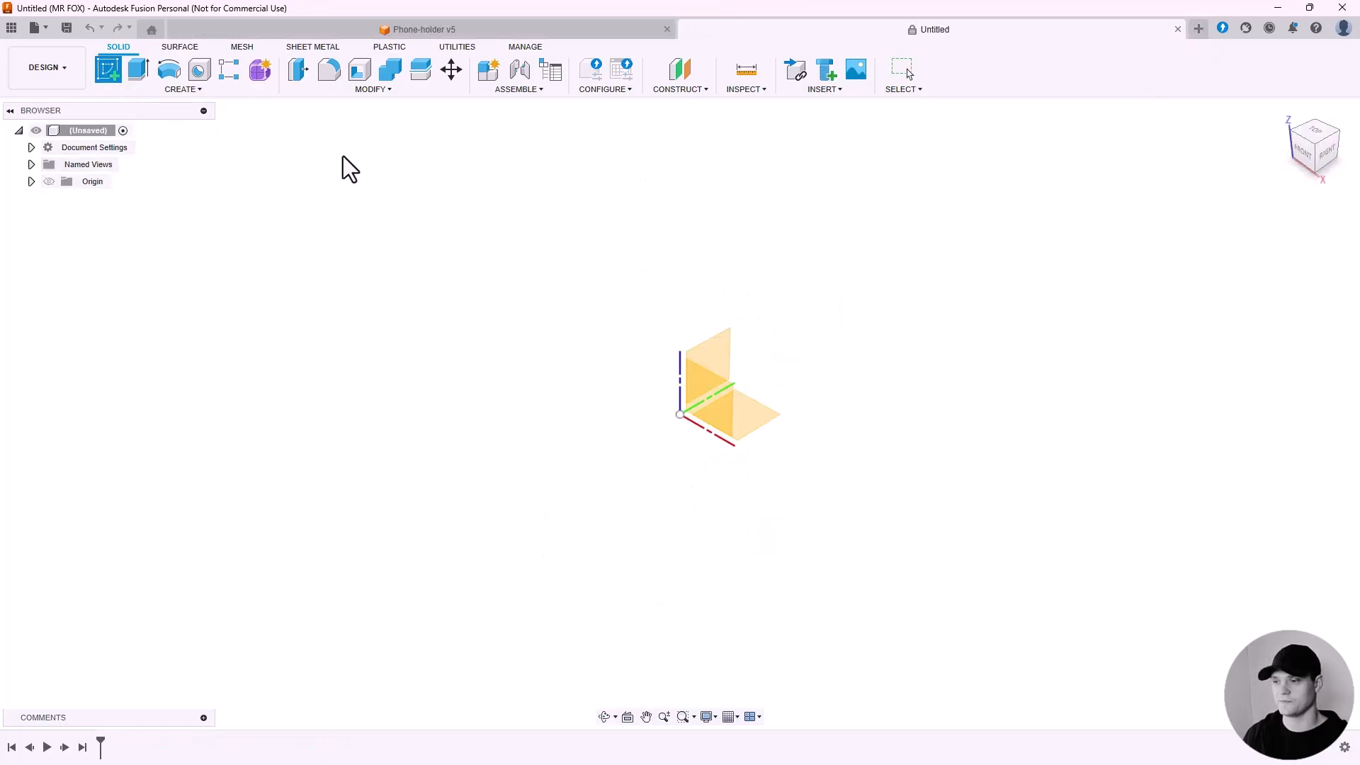
left_click(715, 406)
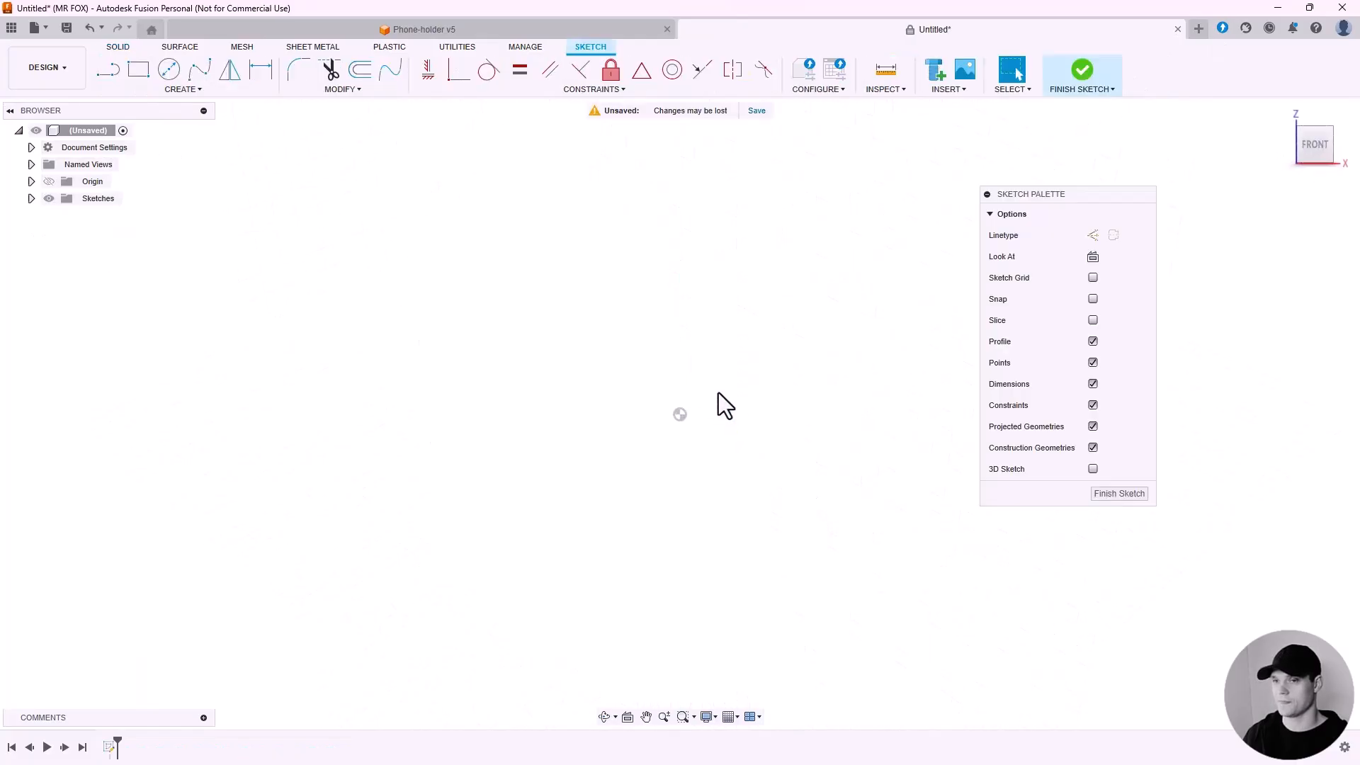
Draw a long, narrow 3-Point Rectangle tilted up and to the right from the origin.
left_click(183, 89)
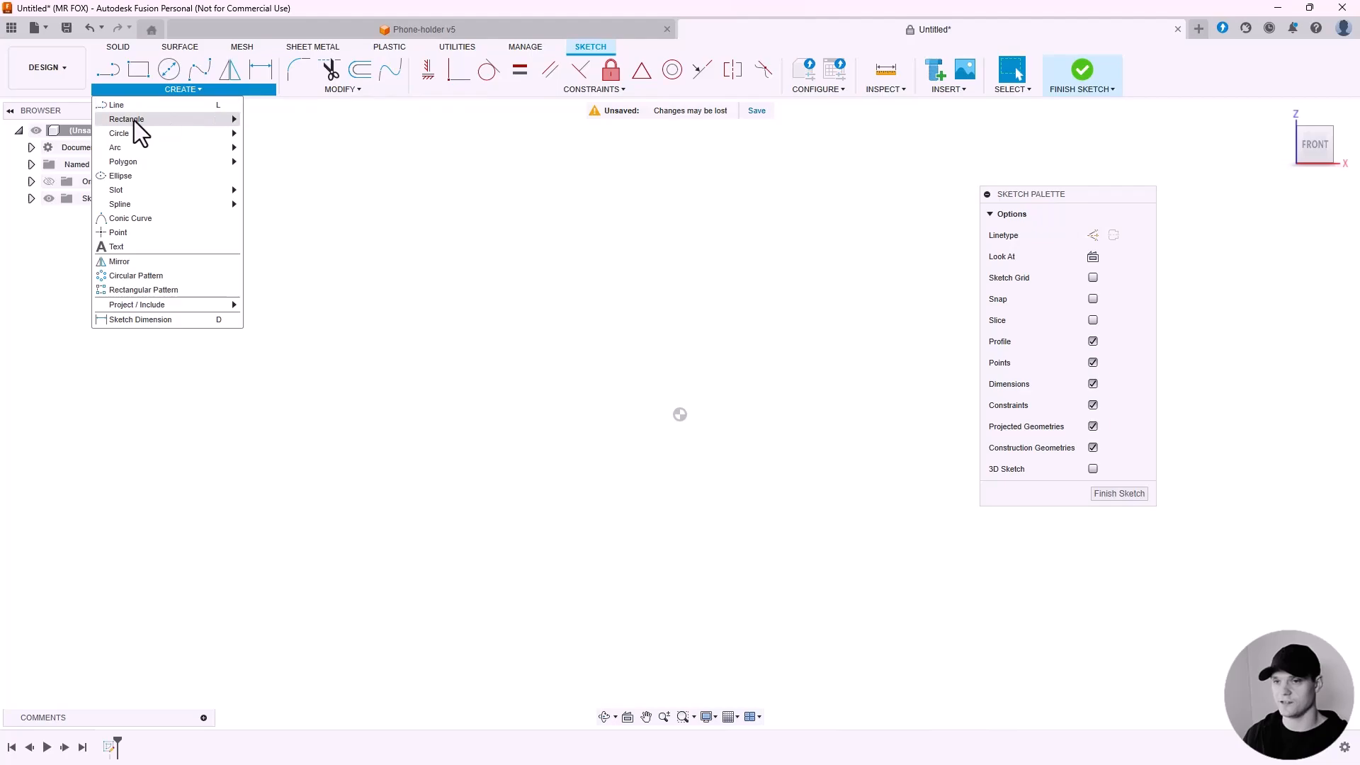
mouse_move(134, 120)
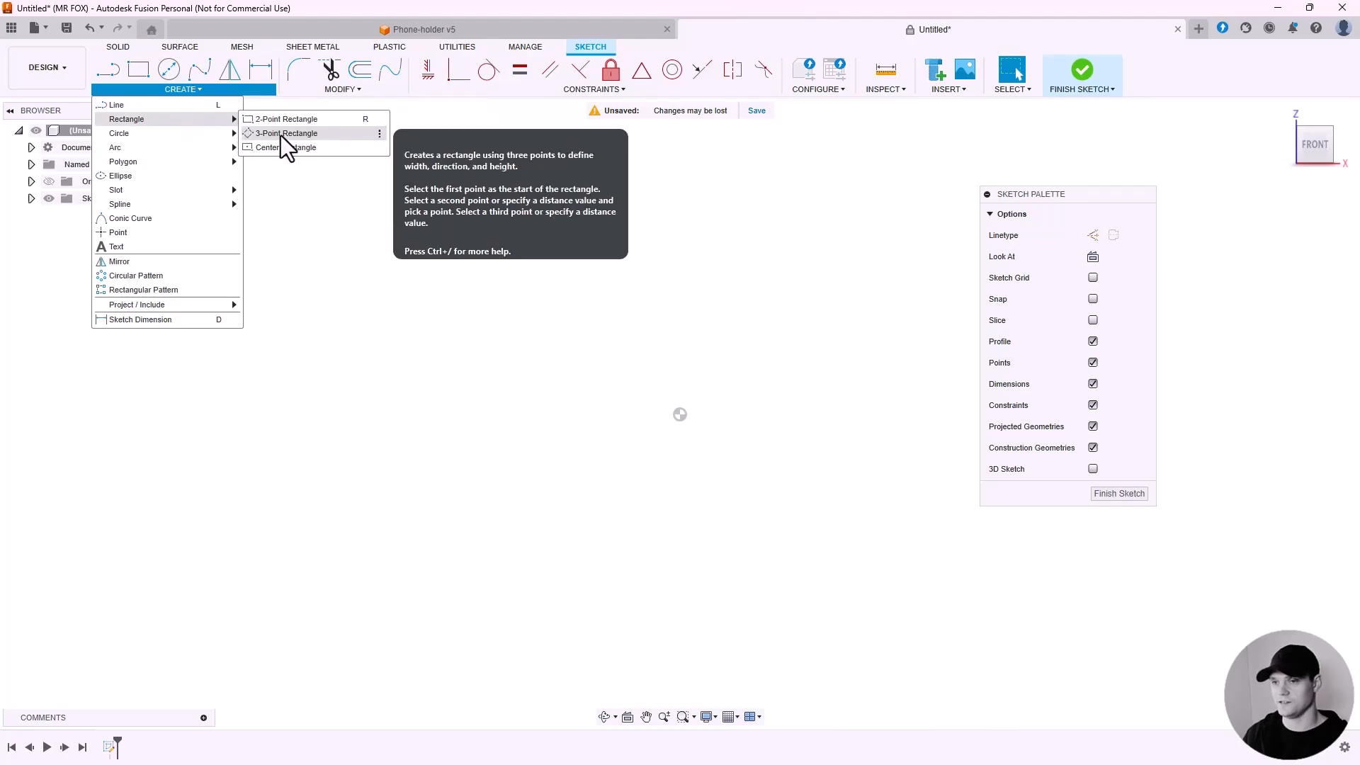
left_click(337, 135)
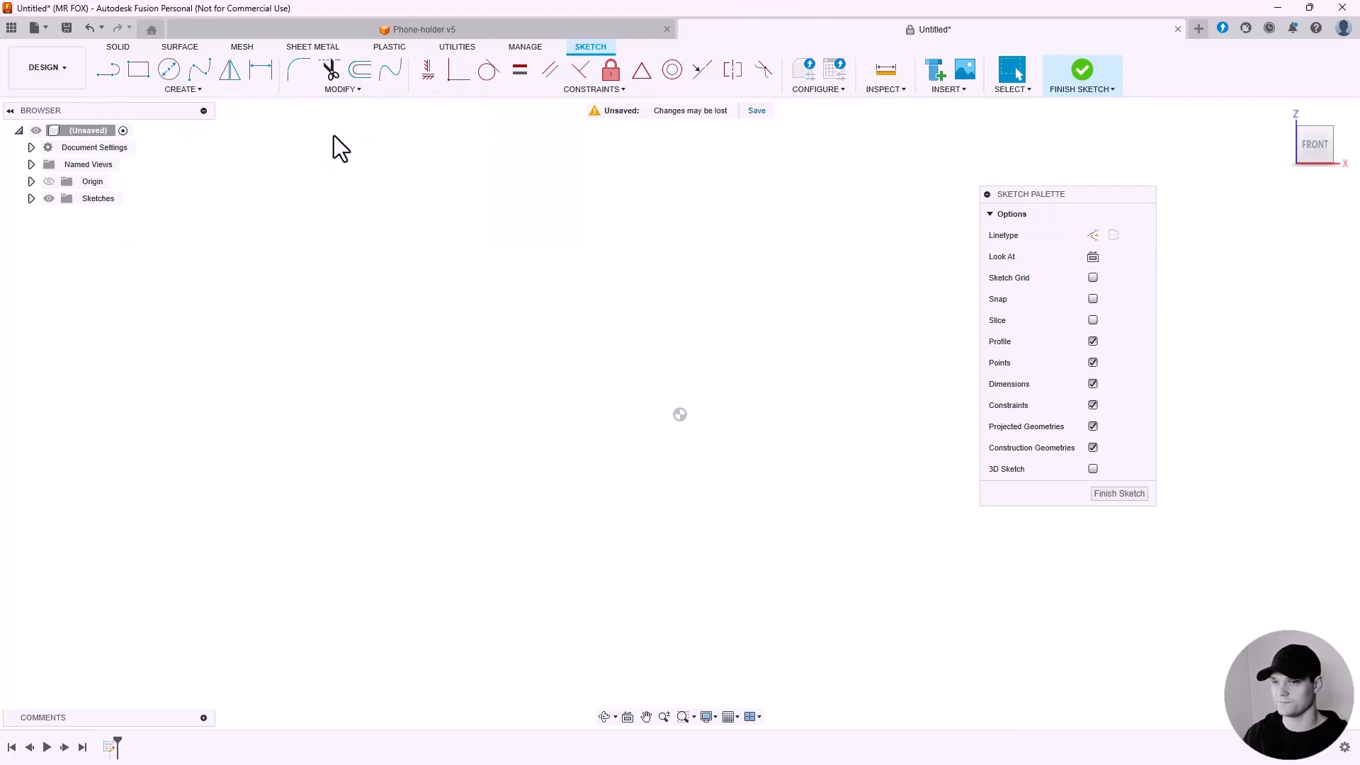
left_click(680, 415)
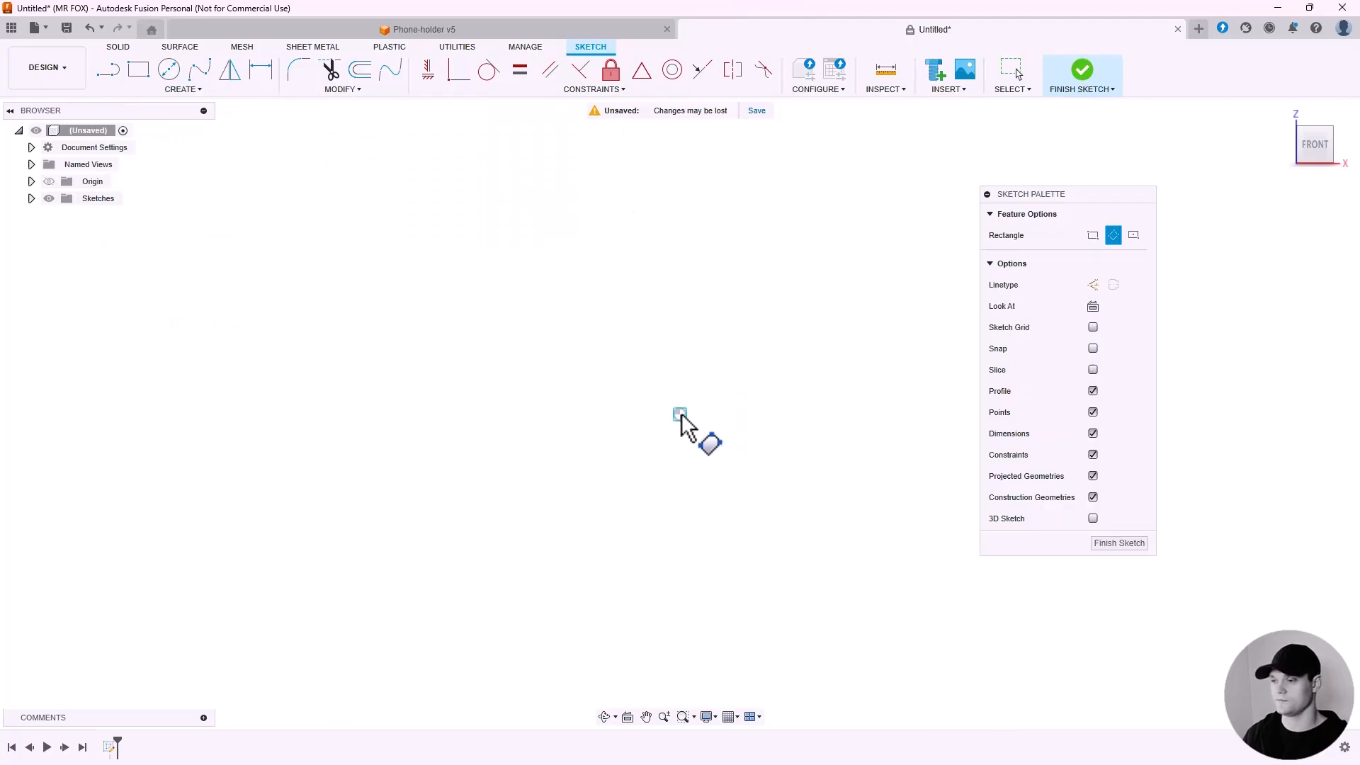
left_click(641, 459)
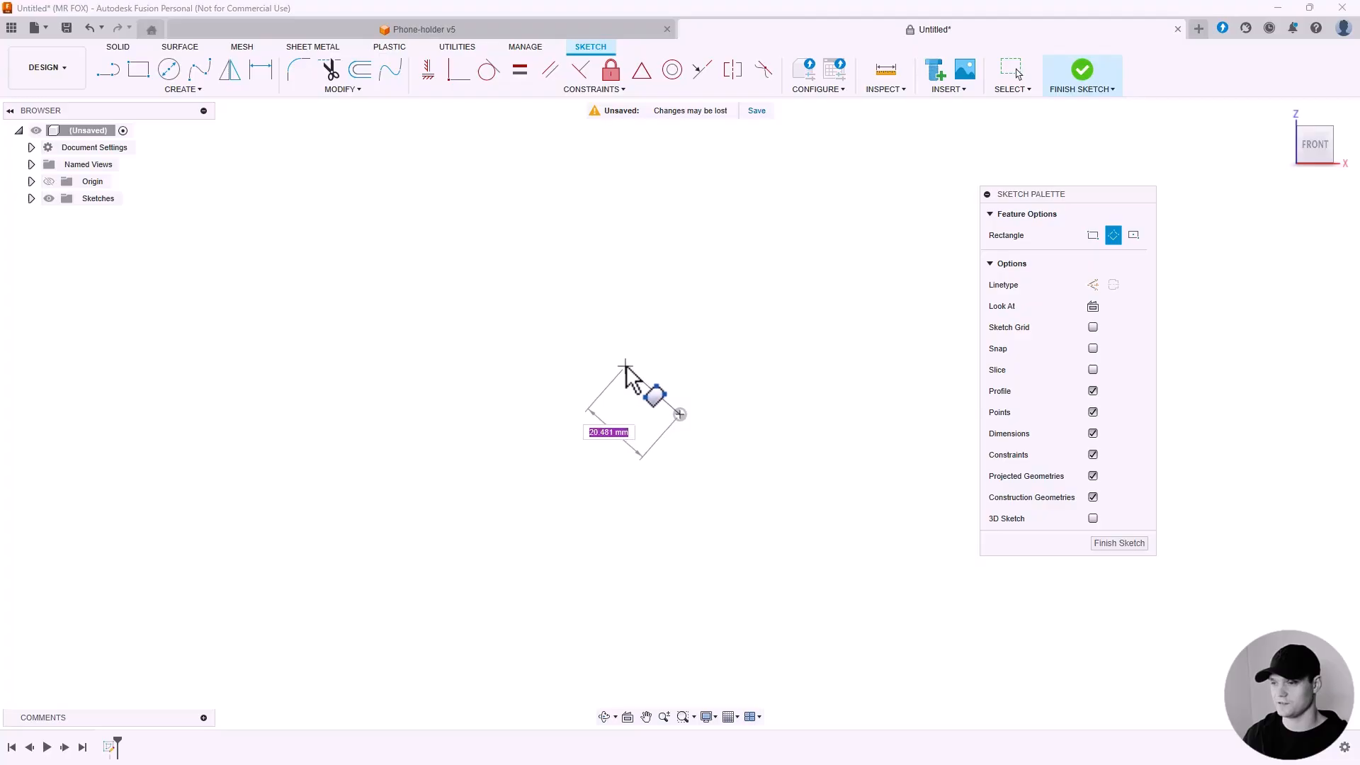
left_click(626, 367)
scroll(855, 145, "down", 2)
scroll(855, 145, "down", 2)
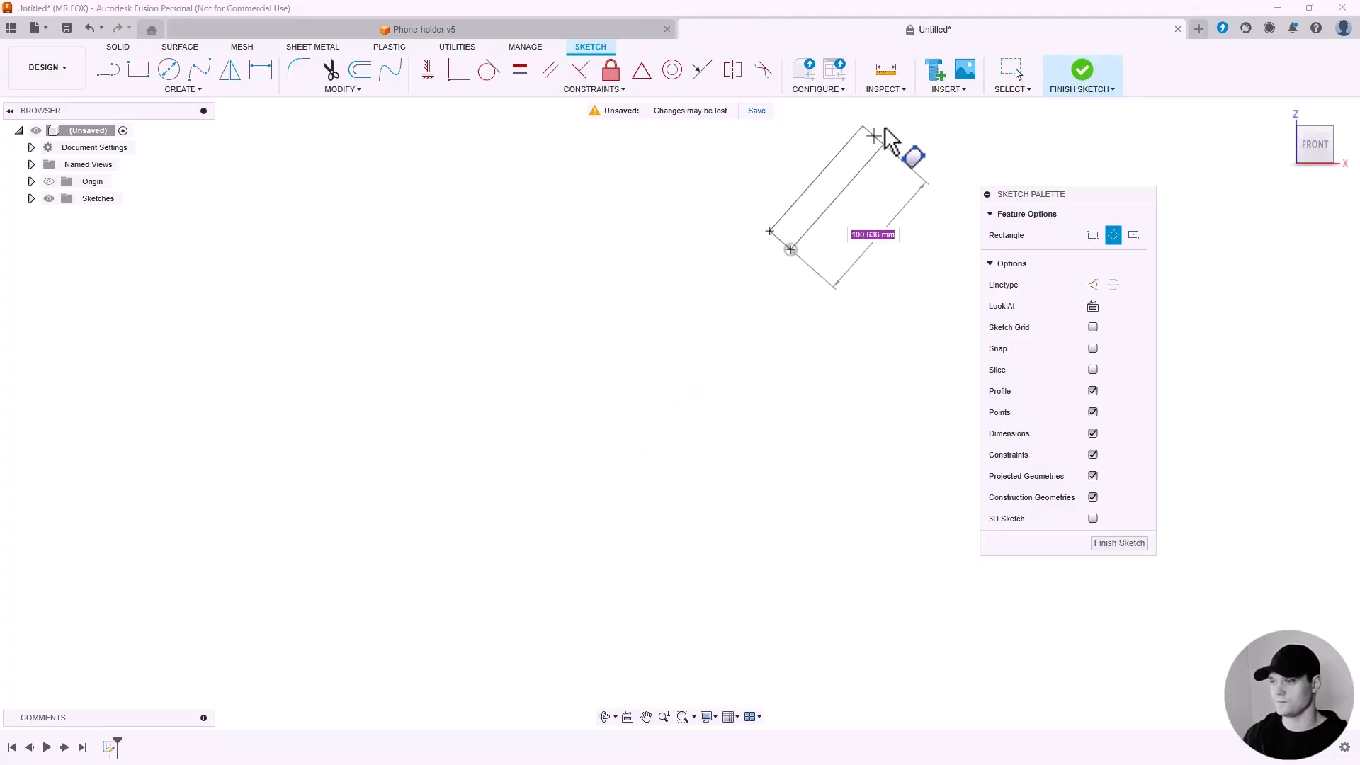
left_click(901, 126)
middle_click_drag(890, 228, 751, 345)
scroll(699, 347, "up", 2)
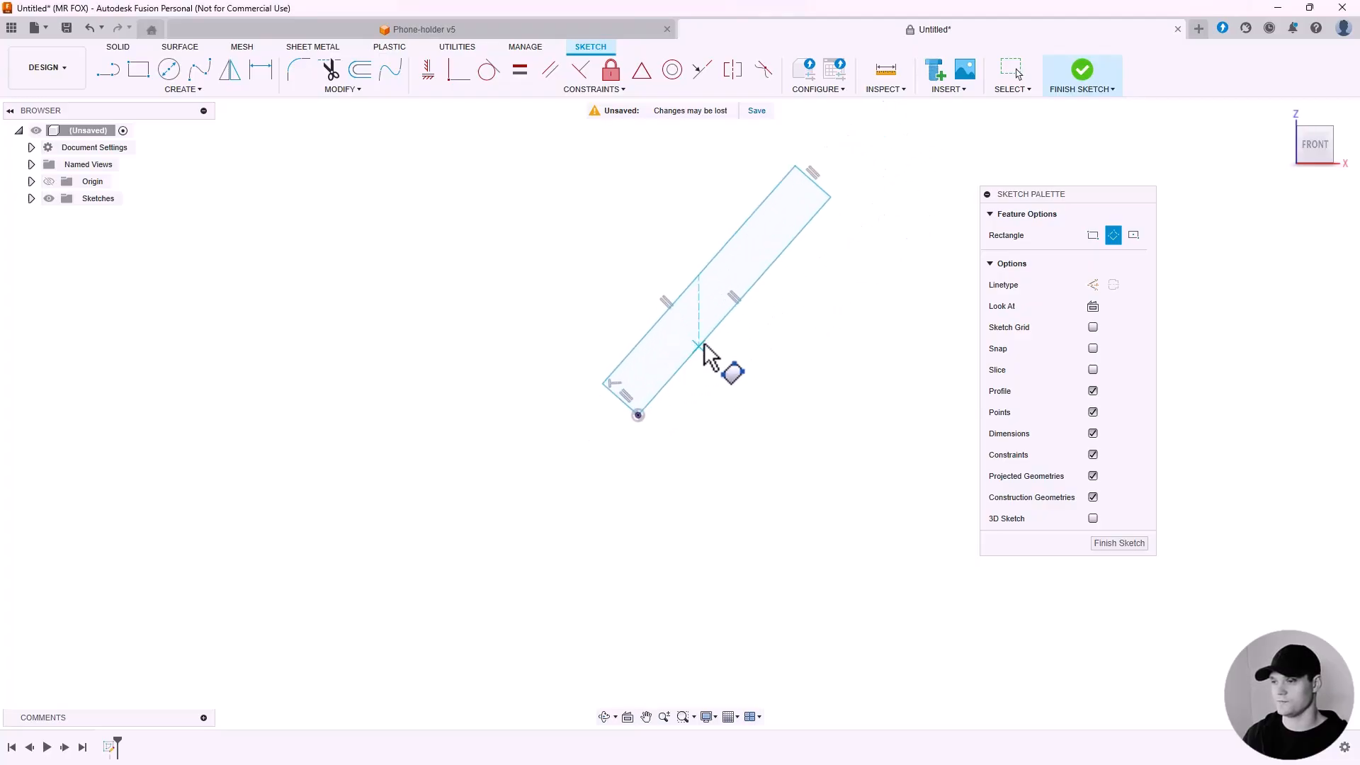
key("Escape")
Drag the rectangle's corner and edge to make it longer and thinner.
scroll(680, 407, "down", 2)
left_click_drag(750, 253, 805, 160)
middle_click_drag(830, 207, 775, 274)
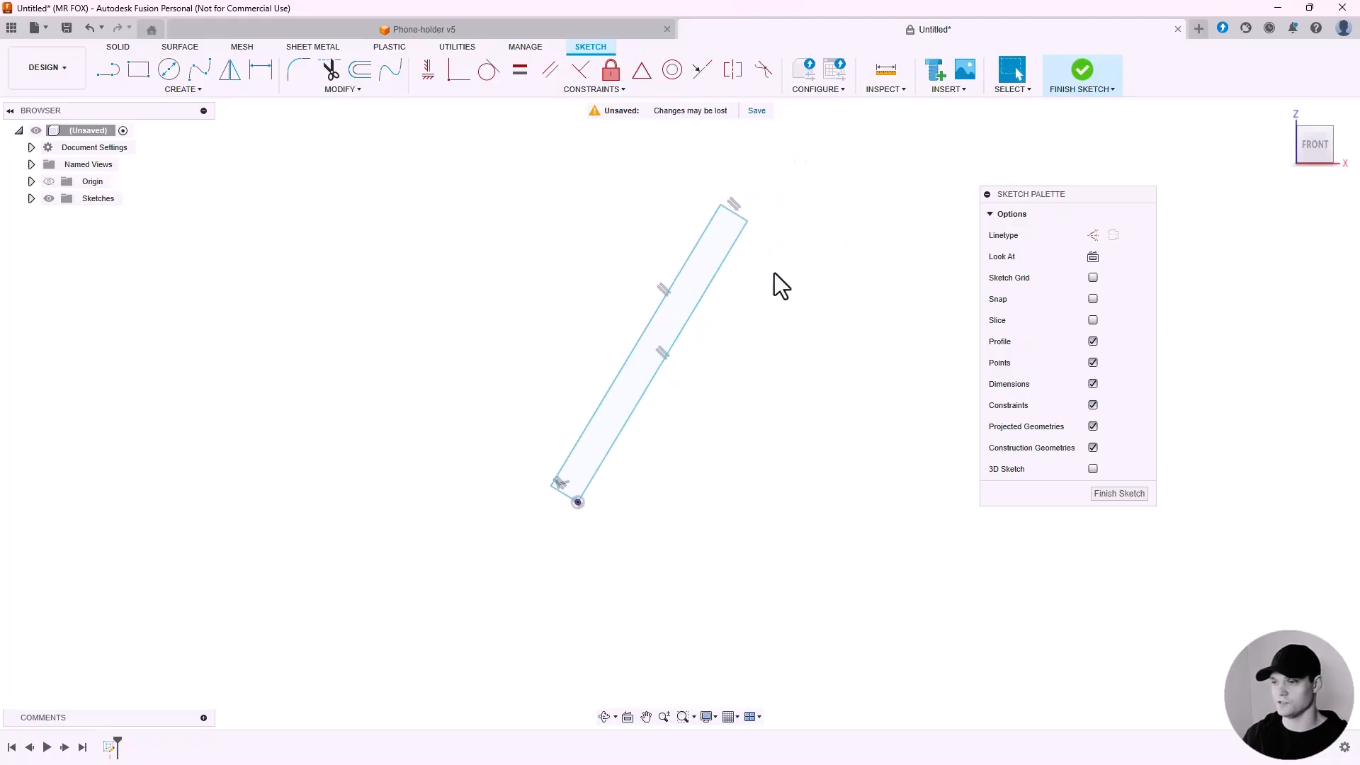
Dimension the rectangle's short side to 3.5 mm.
left_click(259, 77)
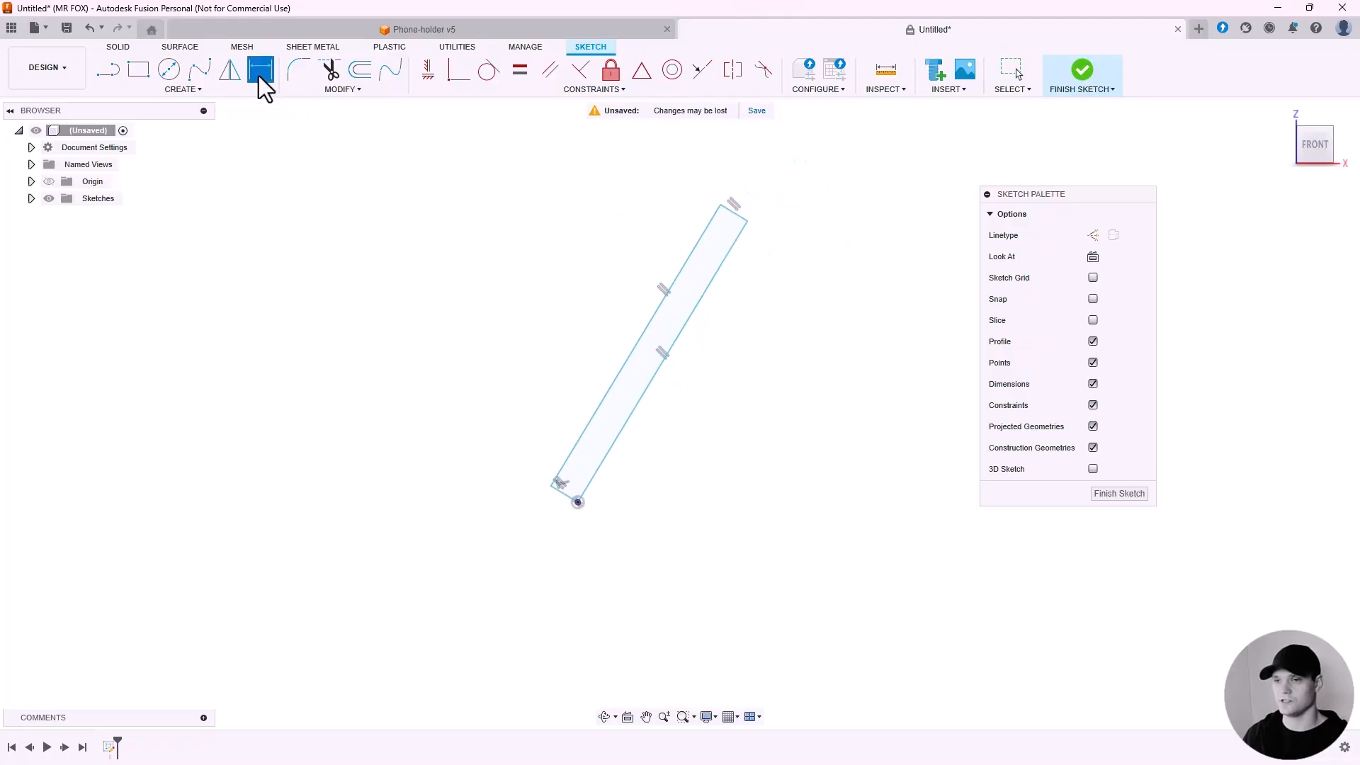
scroll(843, 233, "up", 3)
left_click(697, 216)
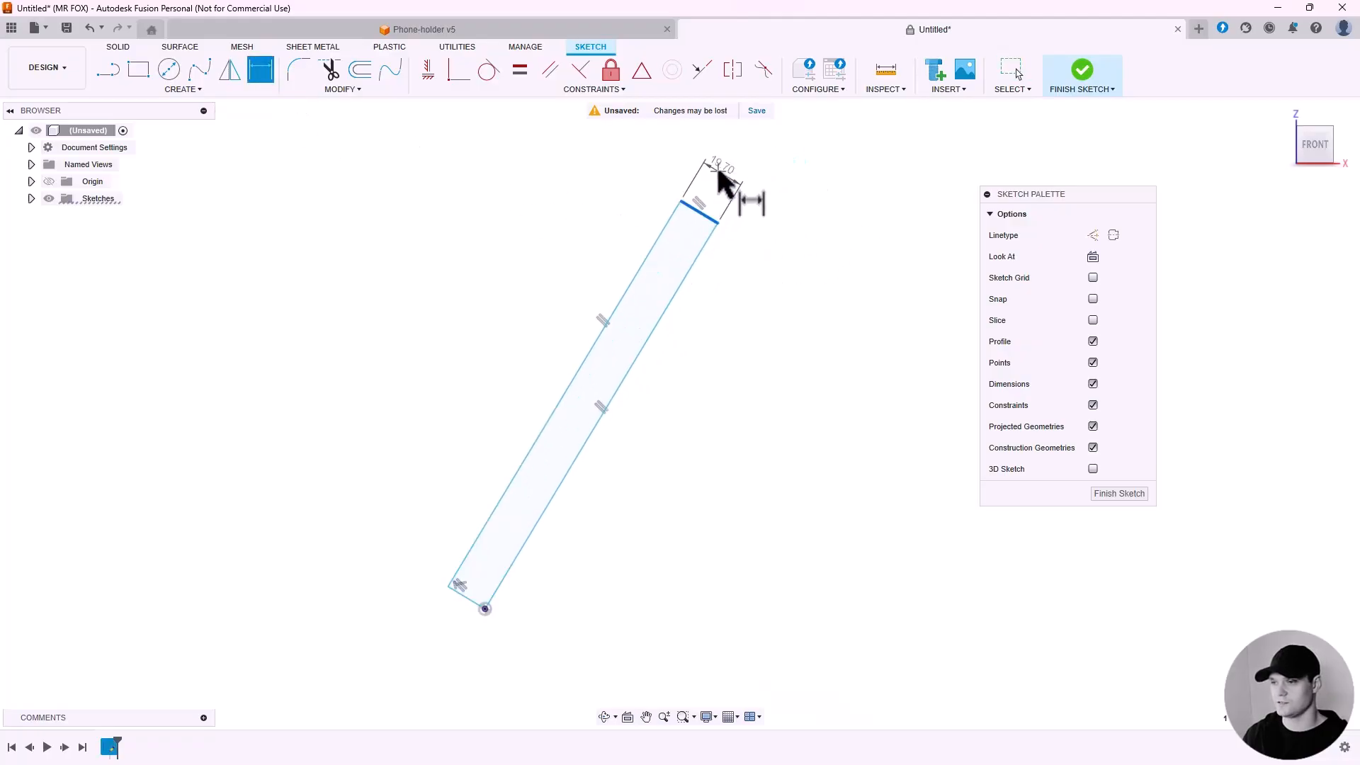
left_click(737, 180)
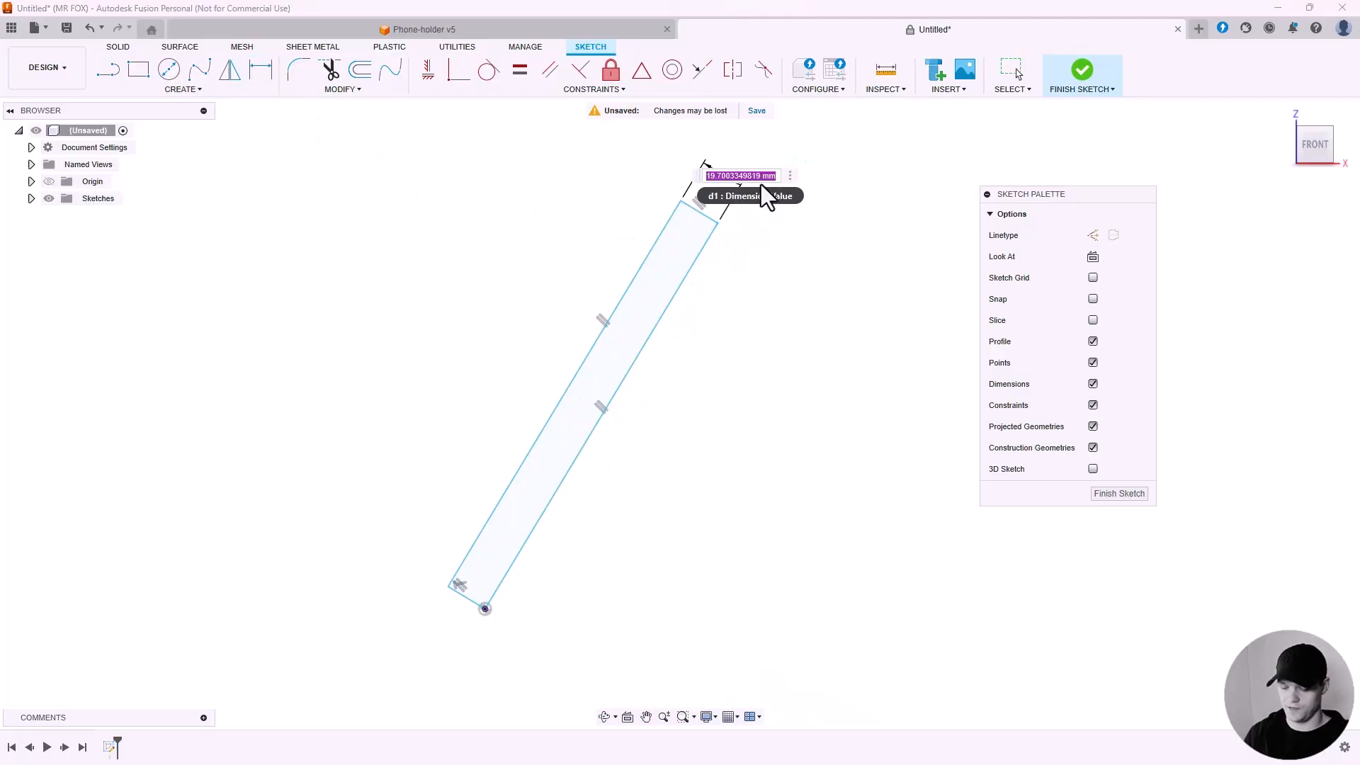
type("3")
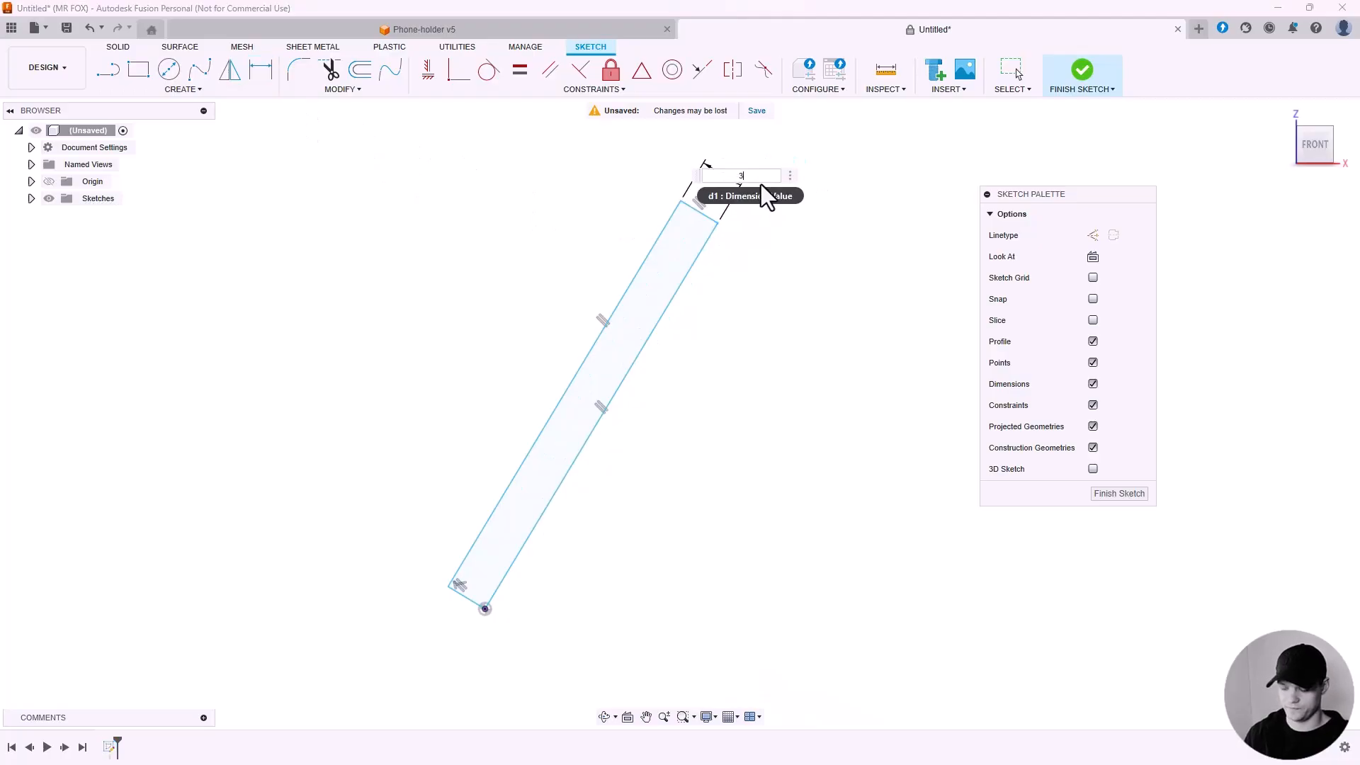
type(".5")
key("Return")
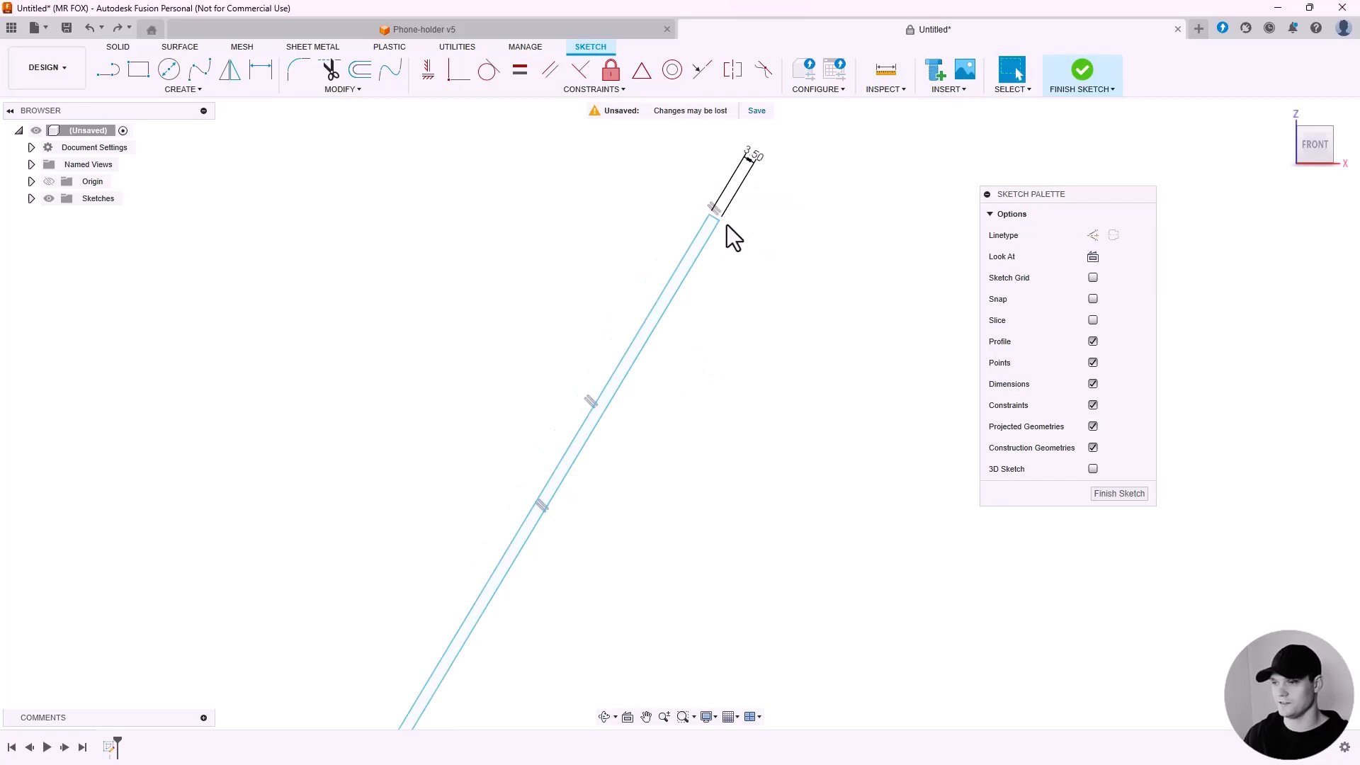
Dimension the rectangle's long side to 120 mm.
scroll(659, 319, "down", 3)
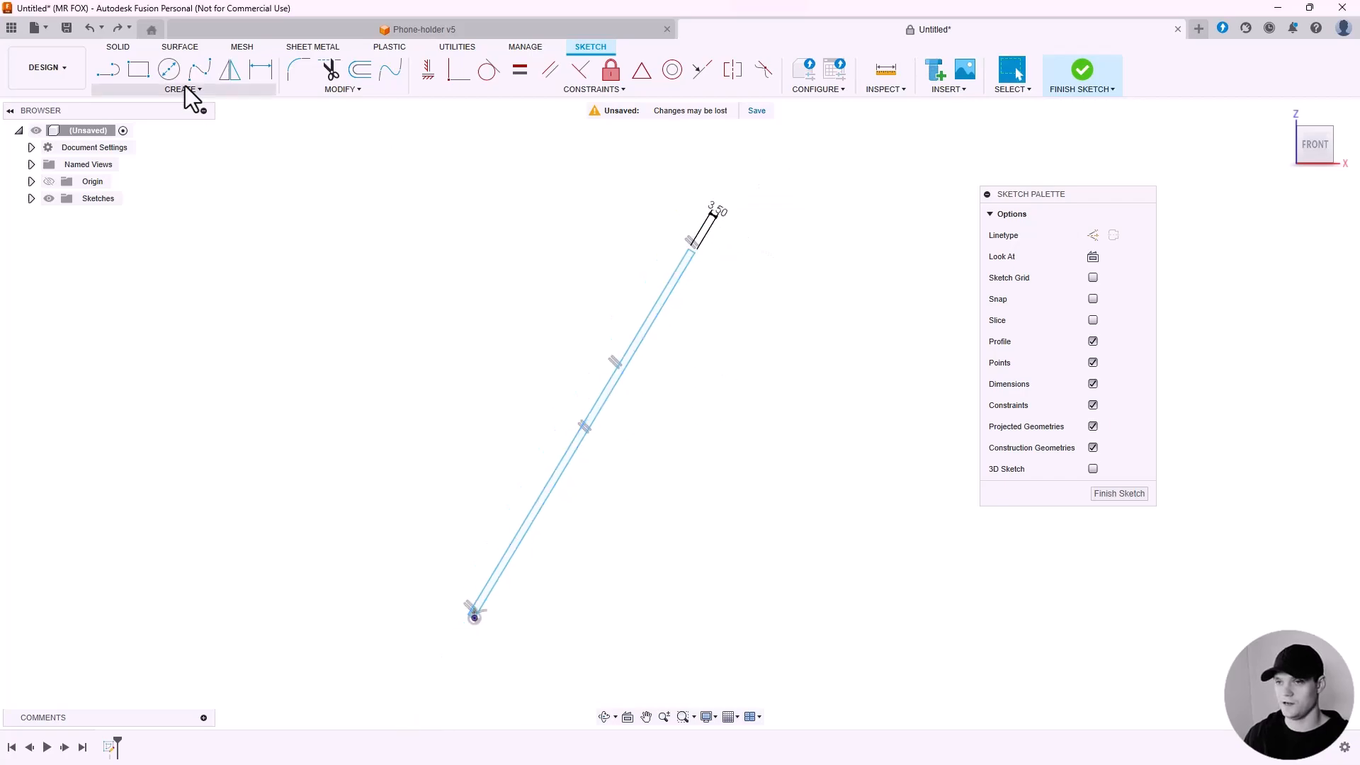
left_click(260, 71)
scroll(592, 417, "up", 2)
left_click(598, 428)
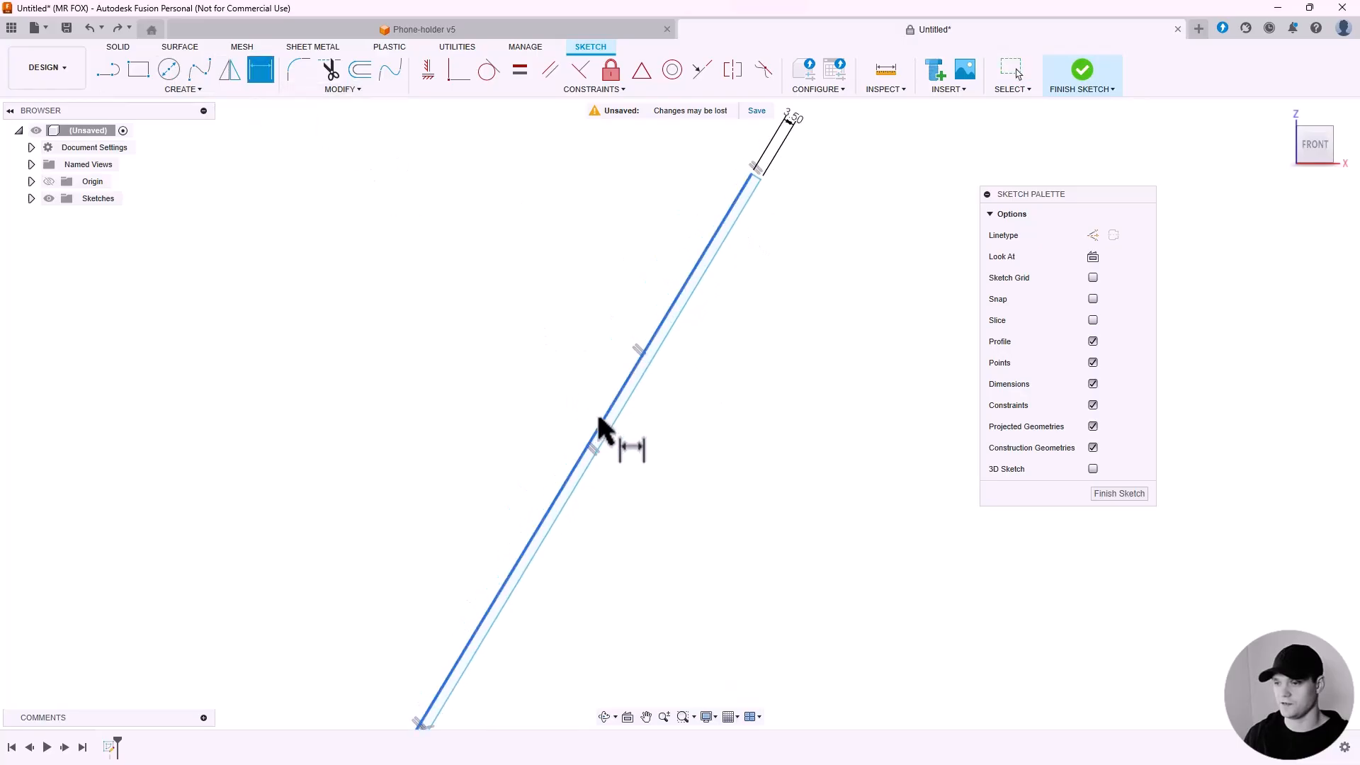
scroll(541, 401, "down", 1)
left_click(541, 401)
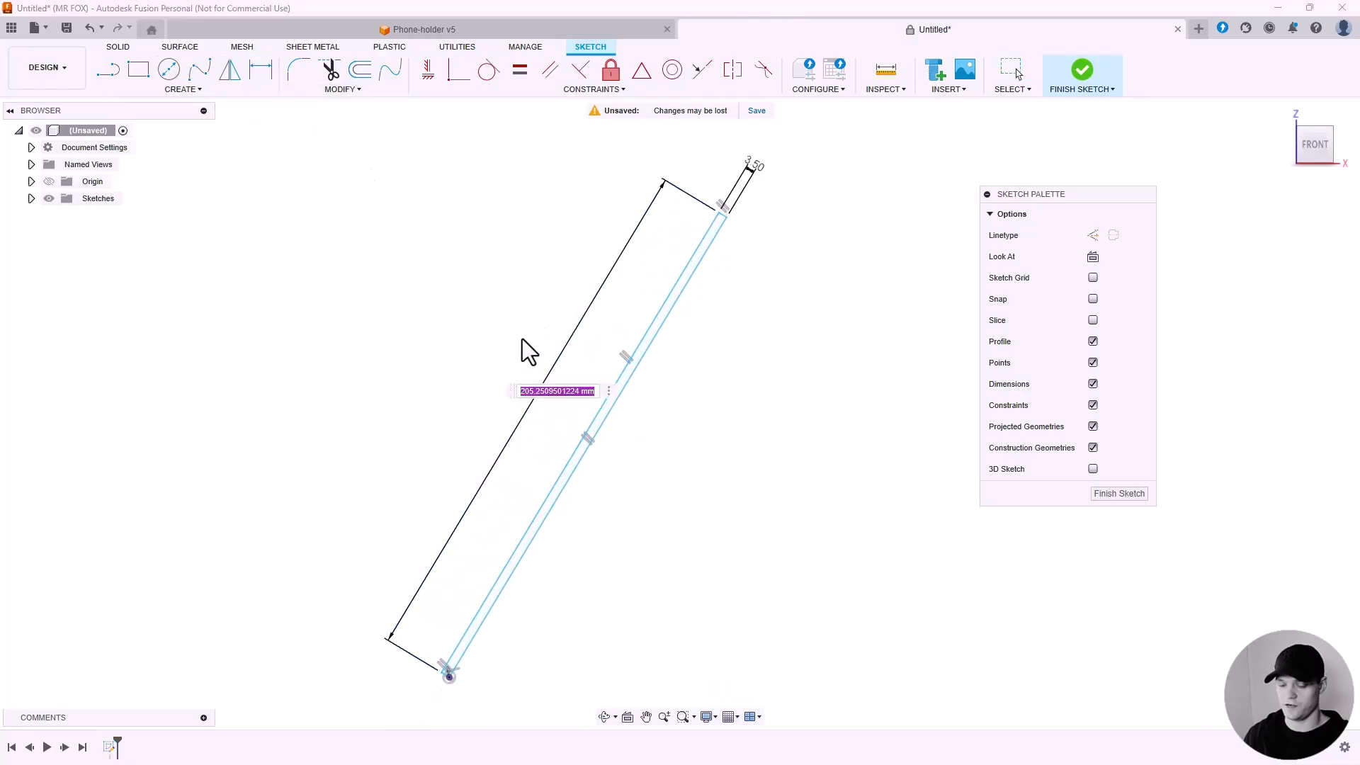
type("120")
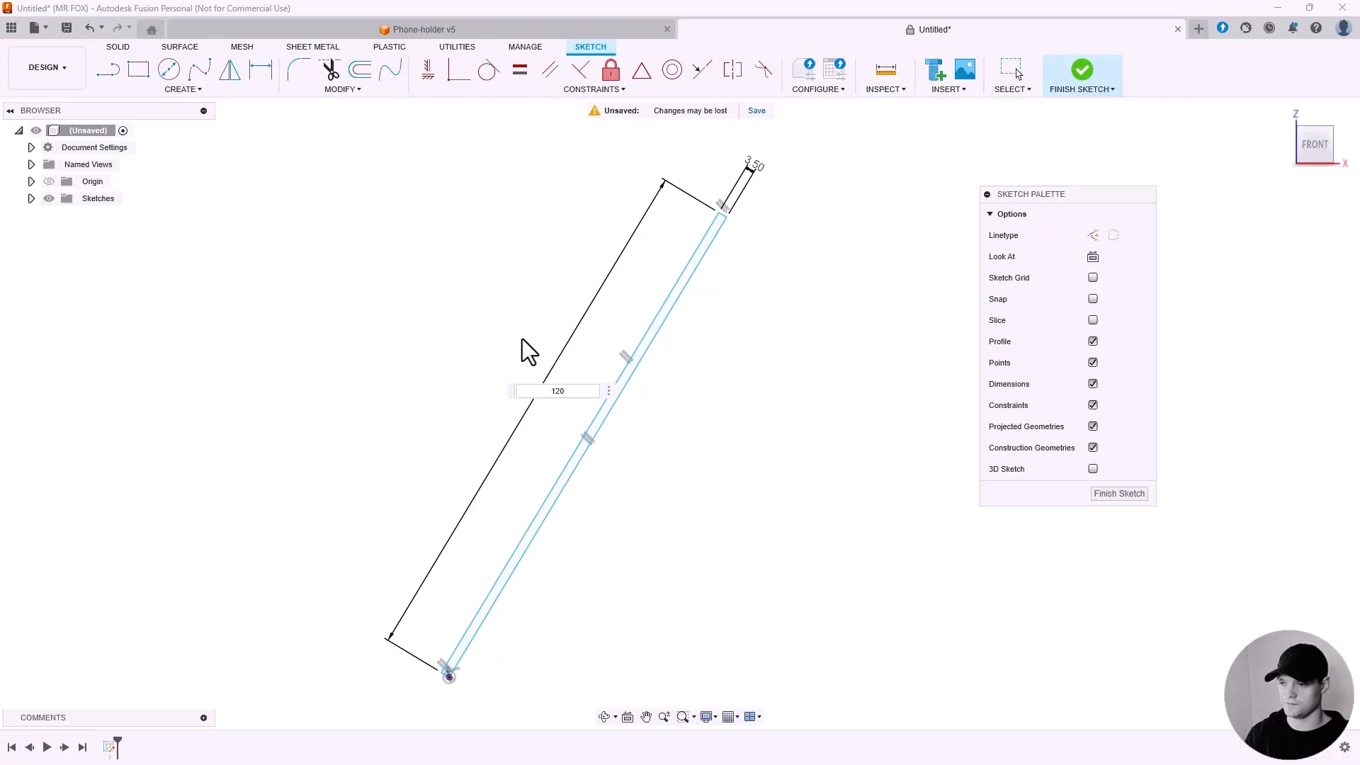
key("Return")
key("Escape")
Draw a horizontal line from the rectangle's bottom corner at the origin out to the right.
scroll(602, 414, "down", 3)
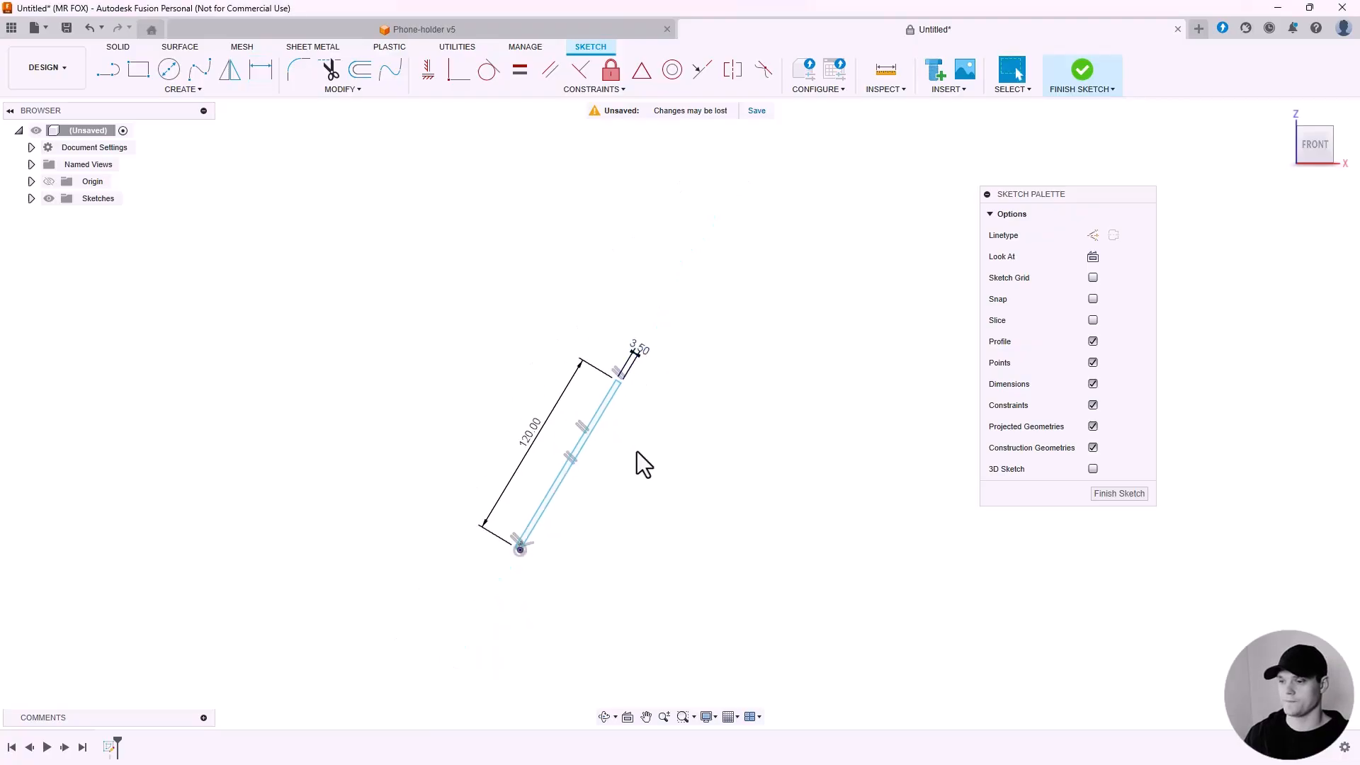
scroll(636, 452, "up", 3)
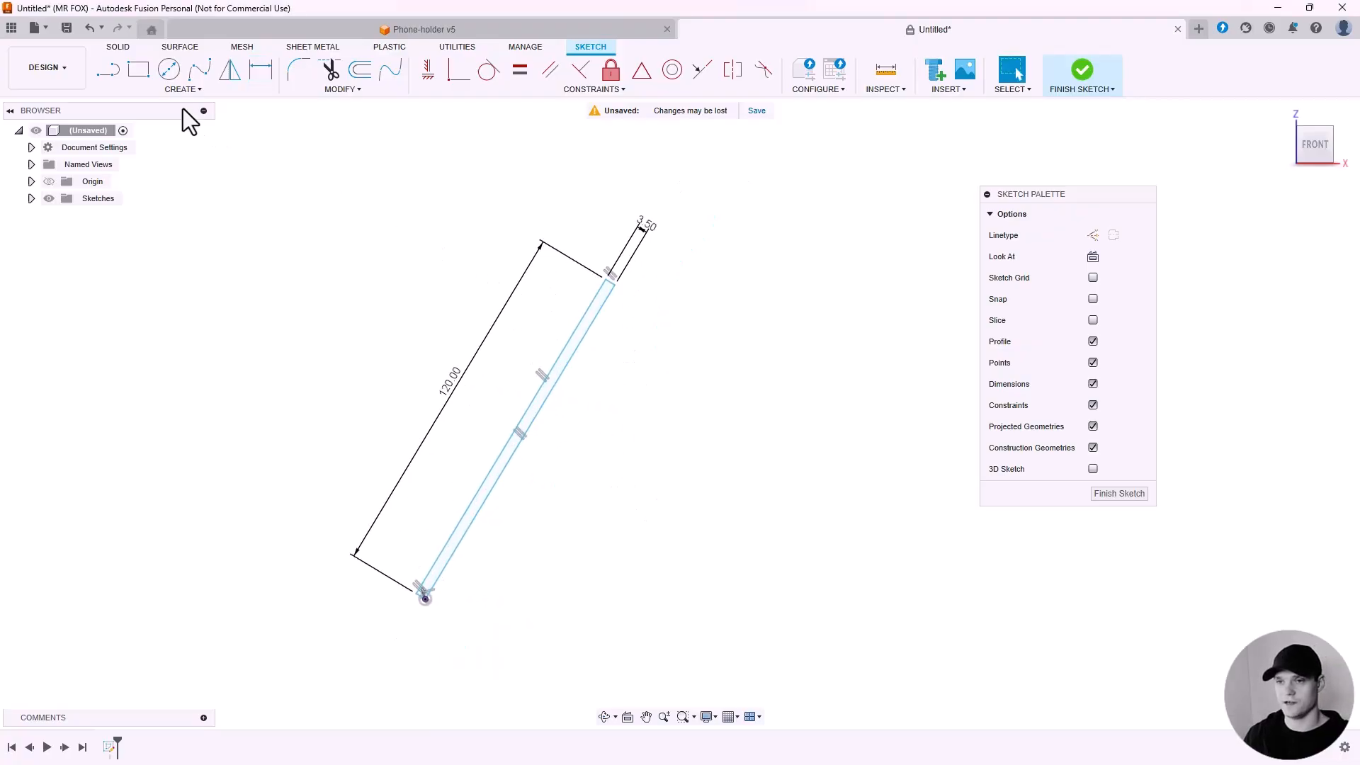
left_click(110, 70)
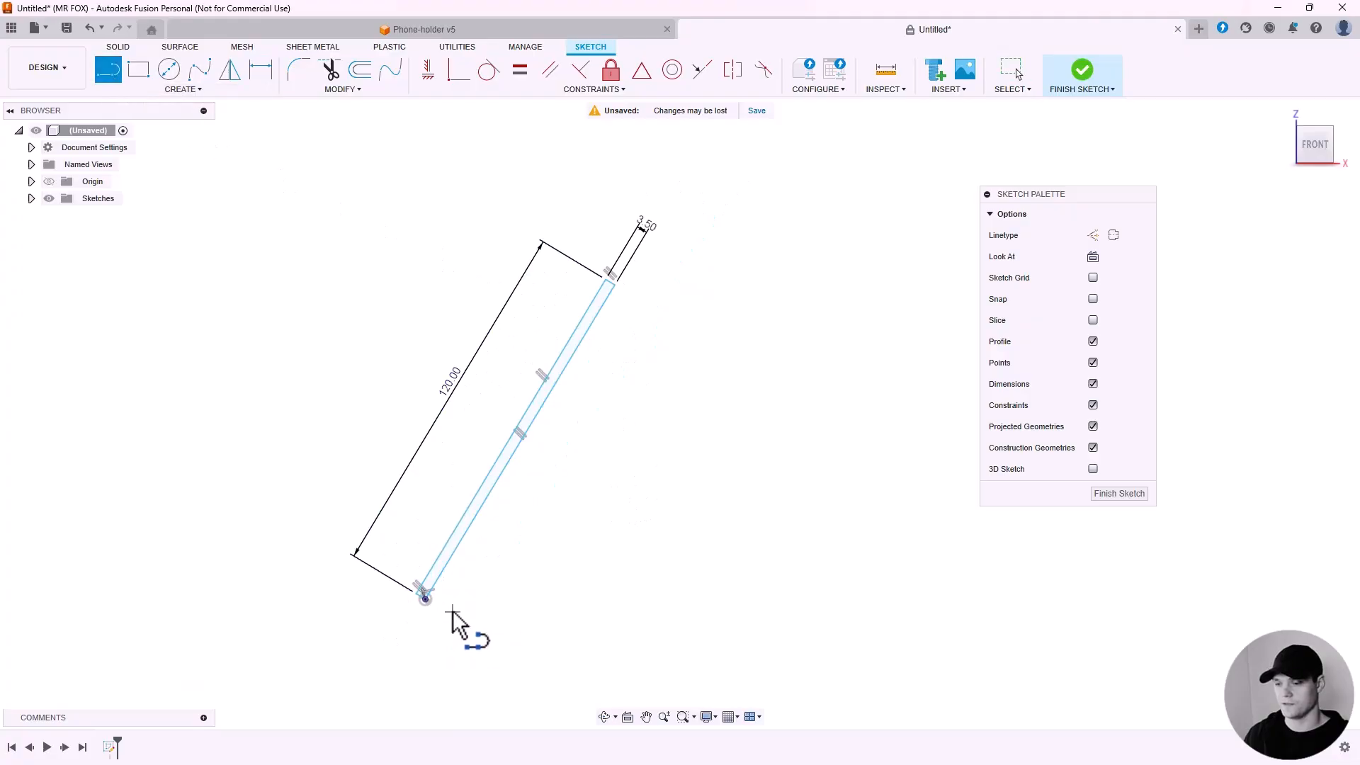
scroll(428, 602, "up", 2)
left_click(424, 598)
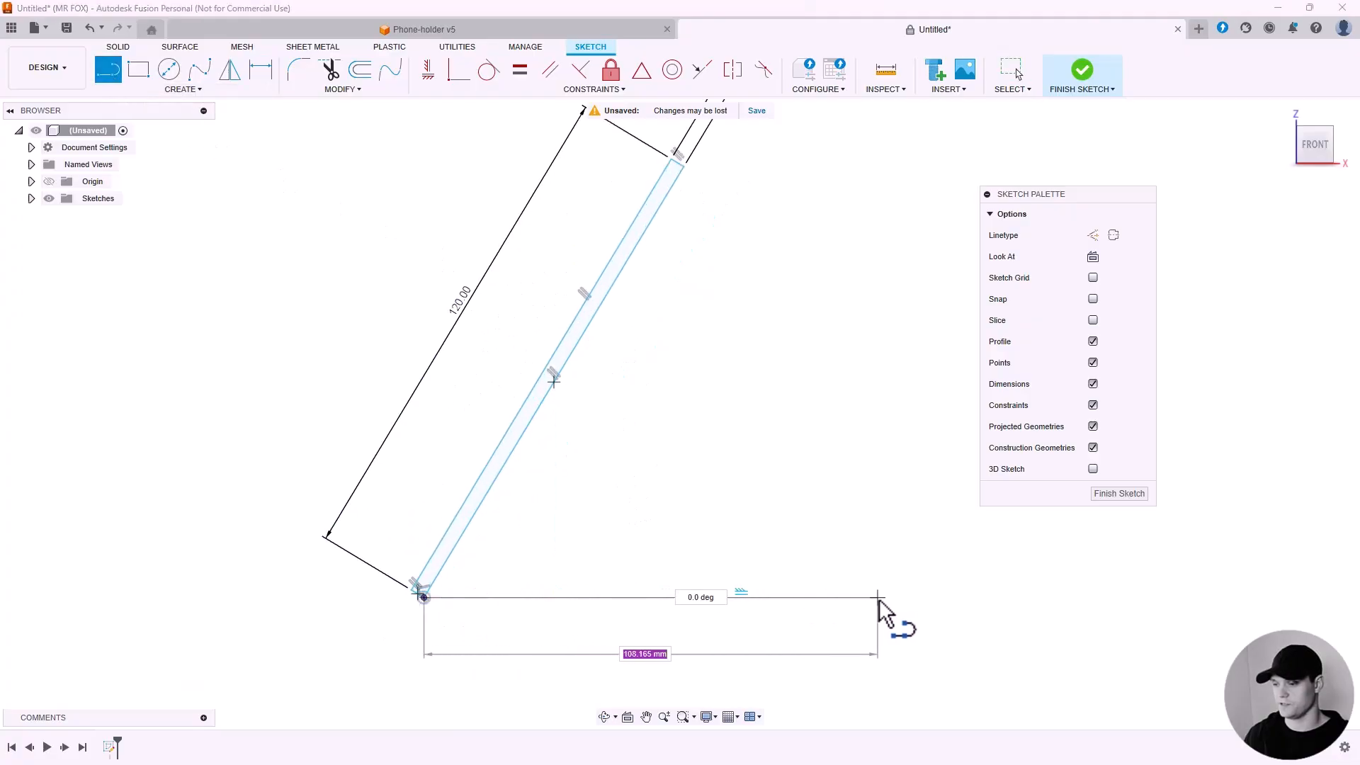
scroll(931, 598, "down", 1)
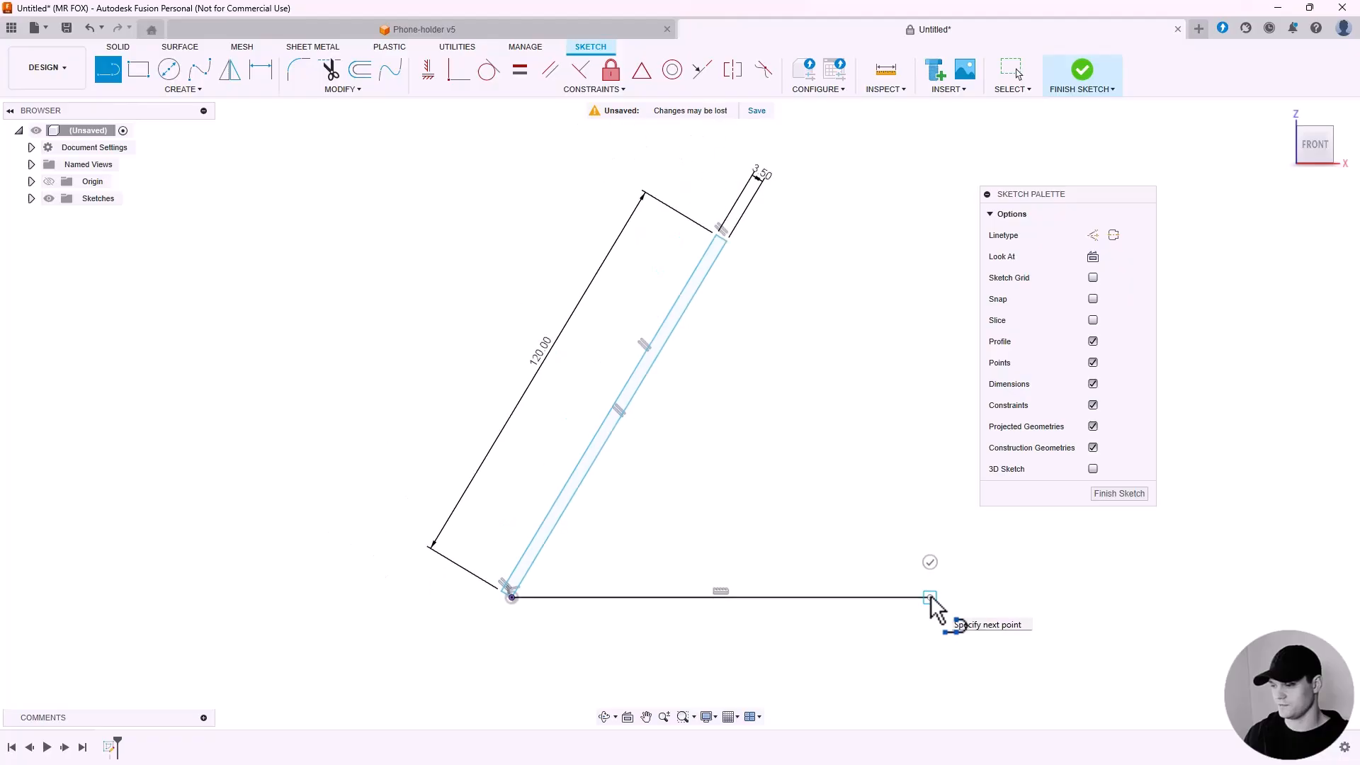
left_click(930, 597)
scroll(978, 607, "up", 2)
key("Escape")
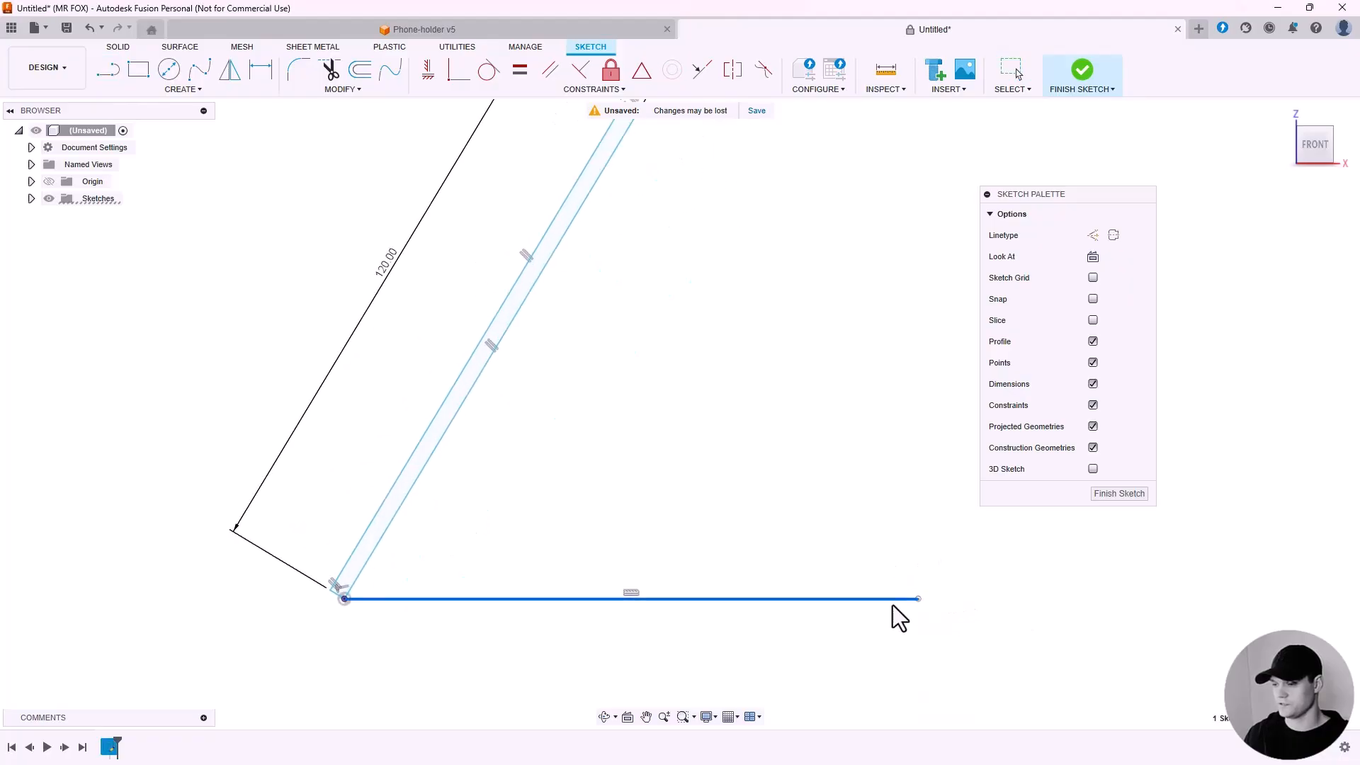
Drag the line's free end, then apply a Horizontal constraint to the line.
scroll(649, 596, "down", 3)
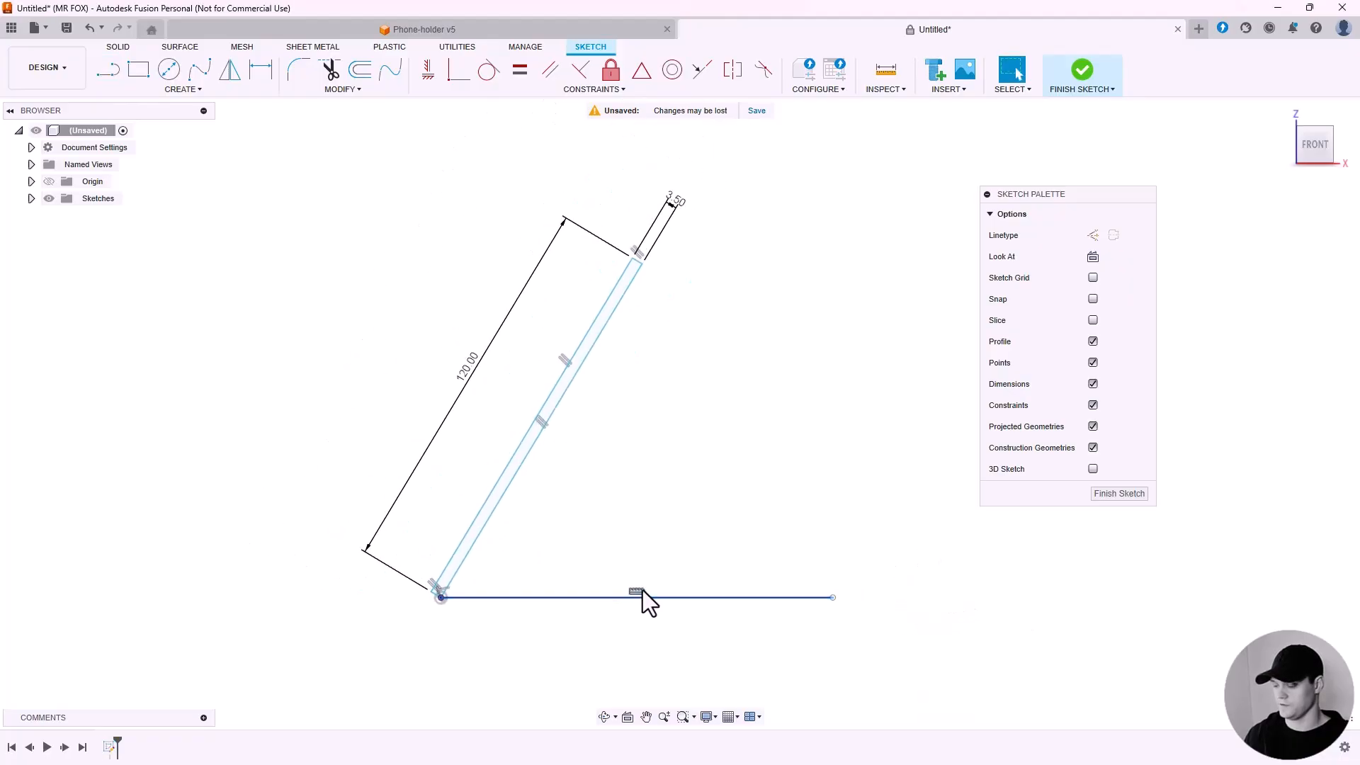
left_click(643, 590)
left_click_drag(831, 598, 836, 564)
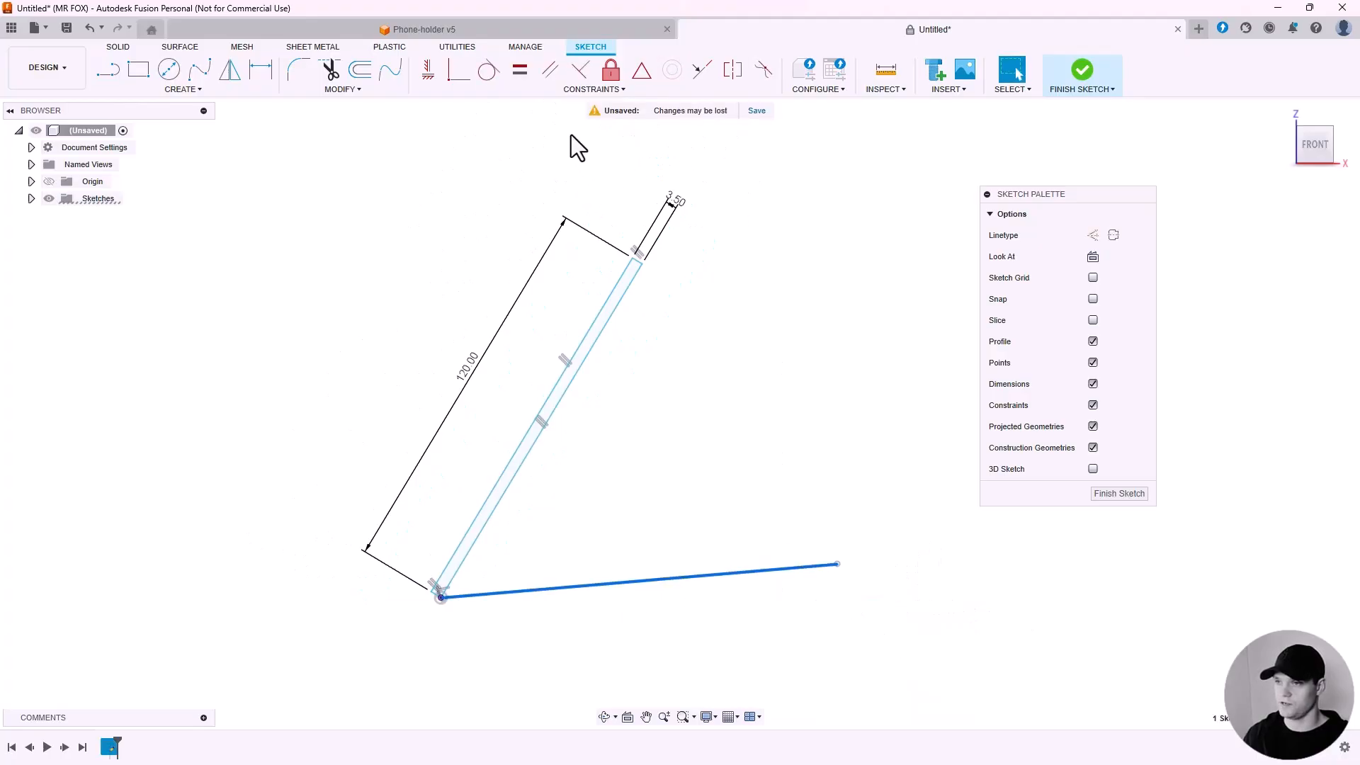
left_click(560, 92)
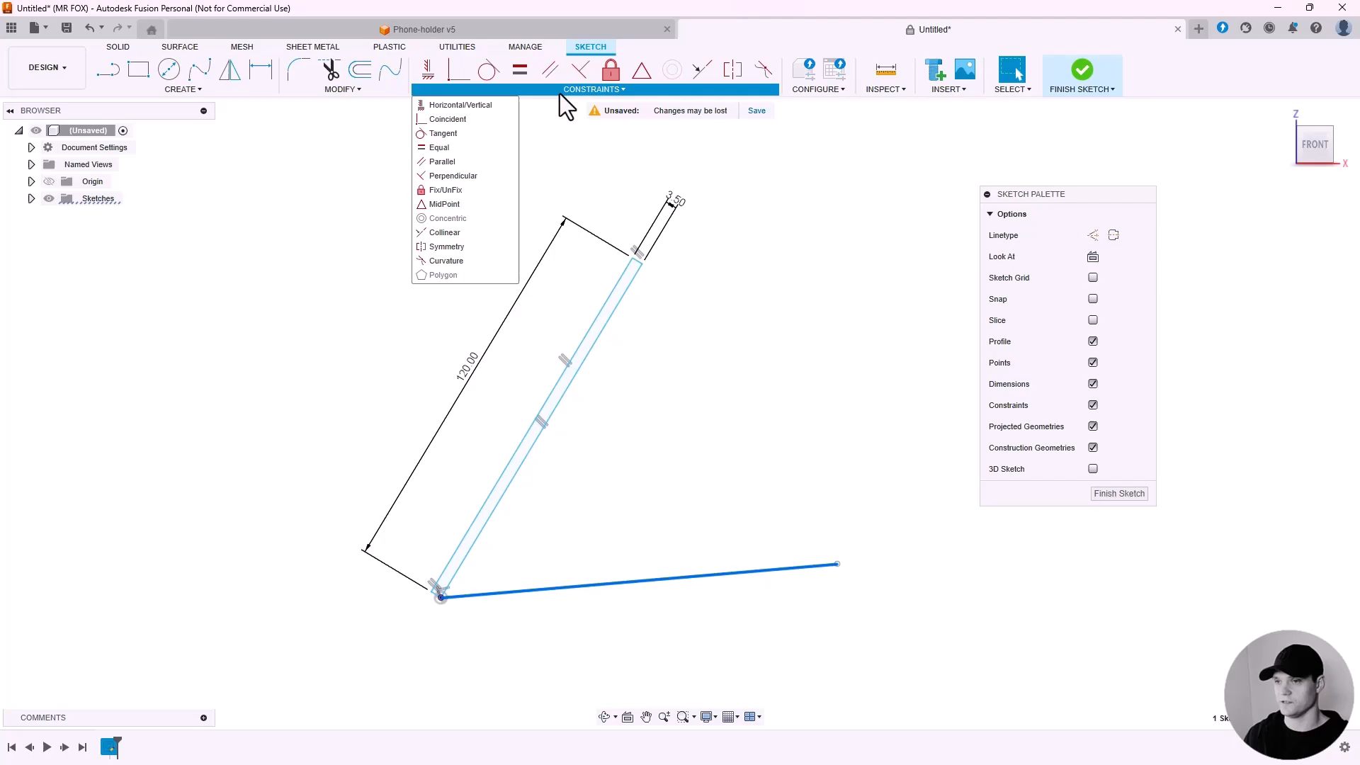
left_click(477, 106)
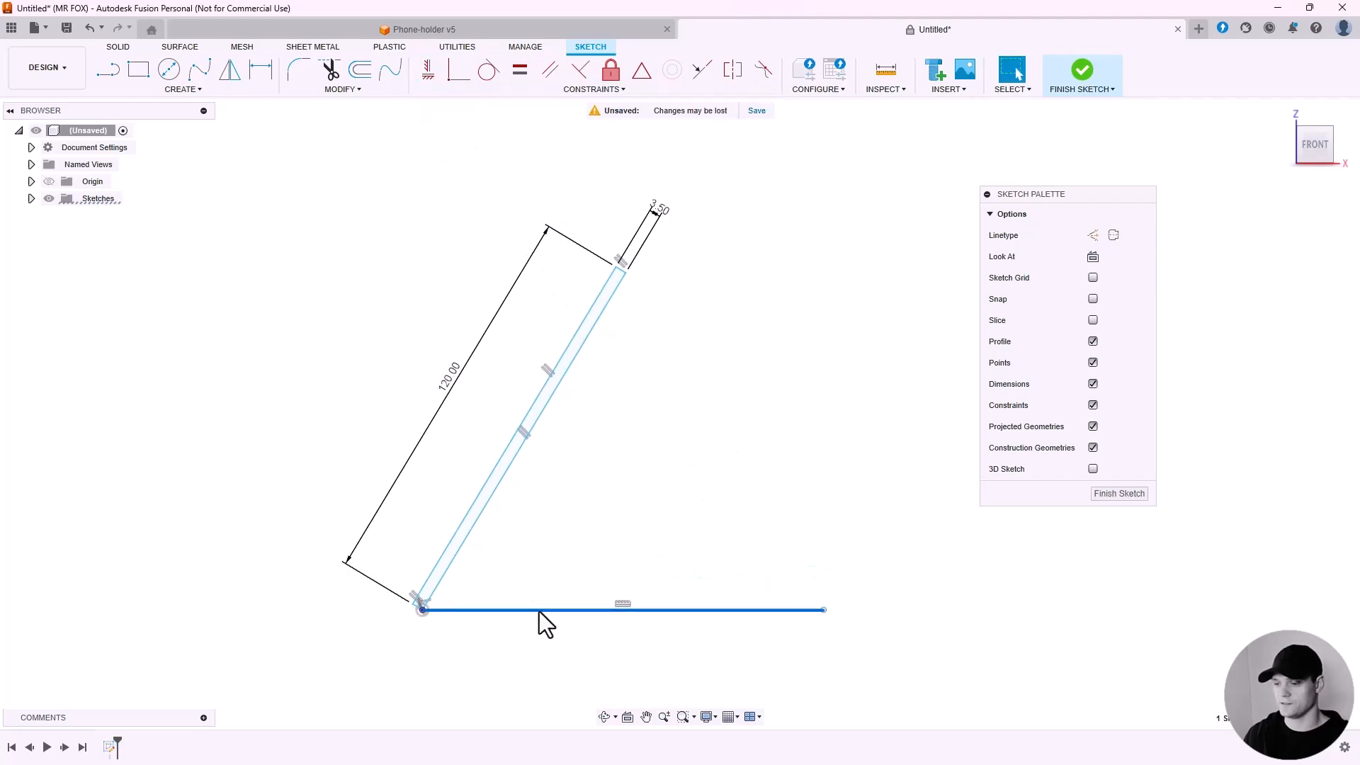
left_click(538, 611)
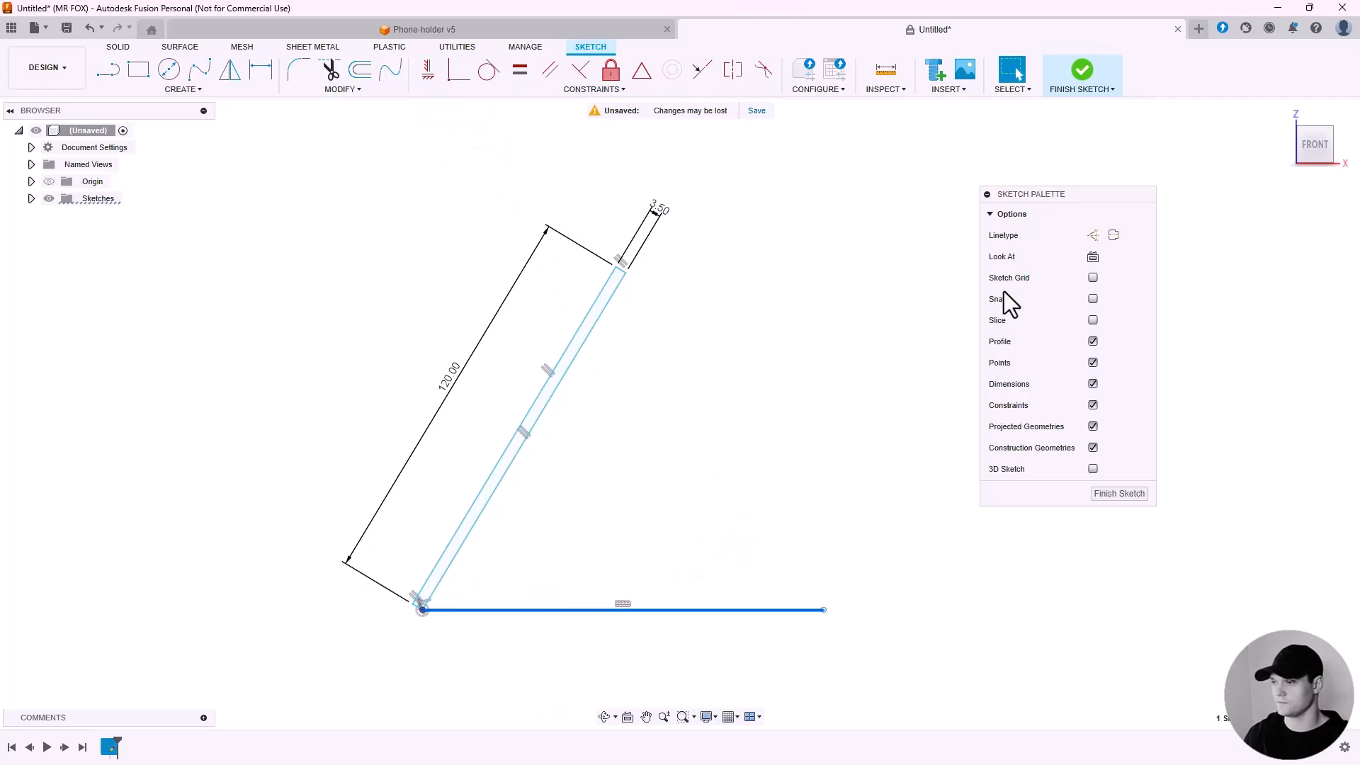
Convert the horizontal line to construction geometry.
left_click_drag(1073, 200, 822, 216)
left_click(842, 252)
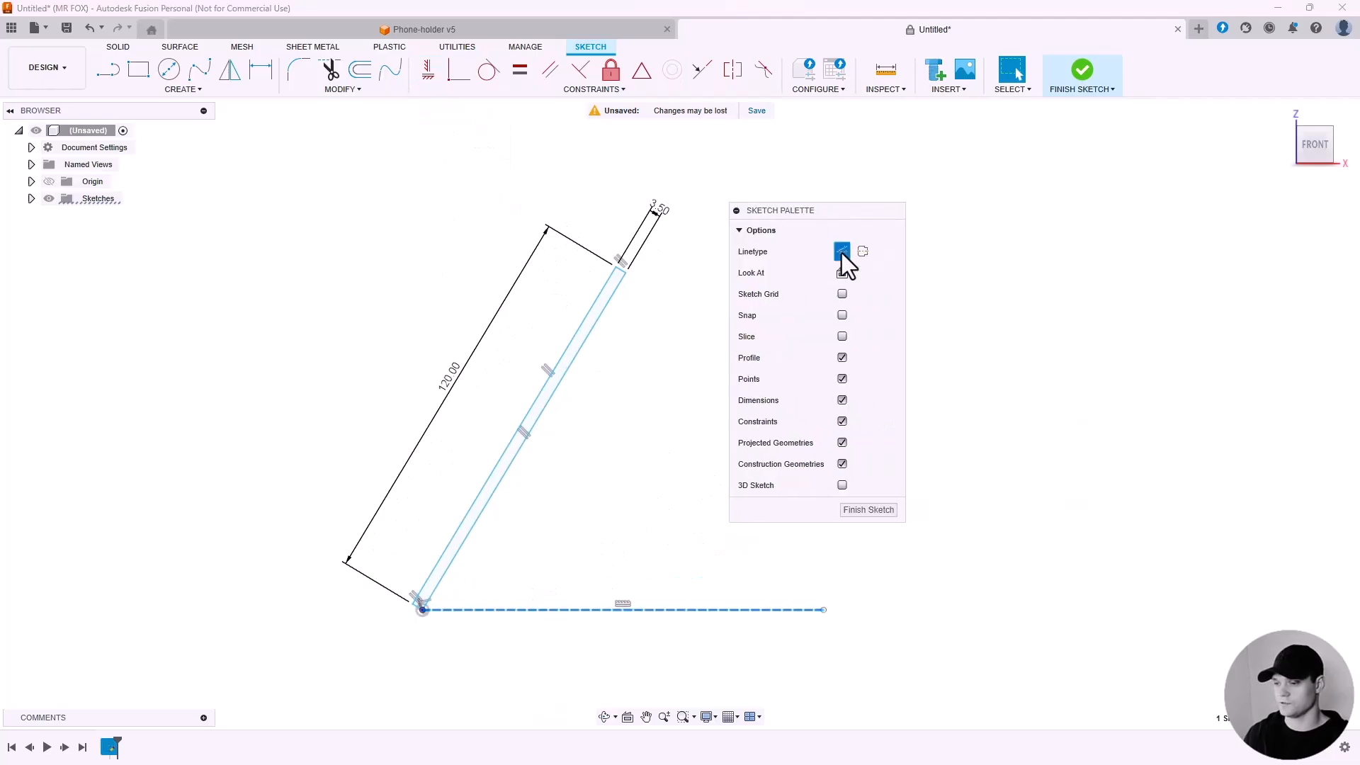
scroll(754, 584, "down", 3)
left_click_drag(806, 213, 912, 209)
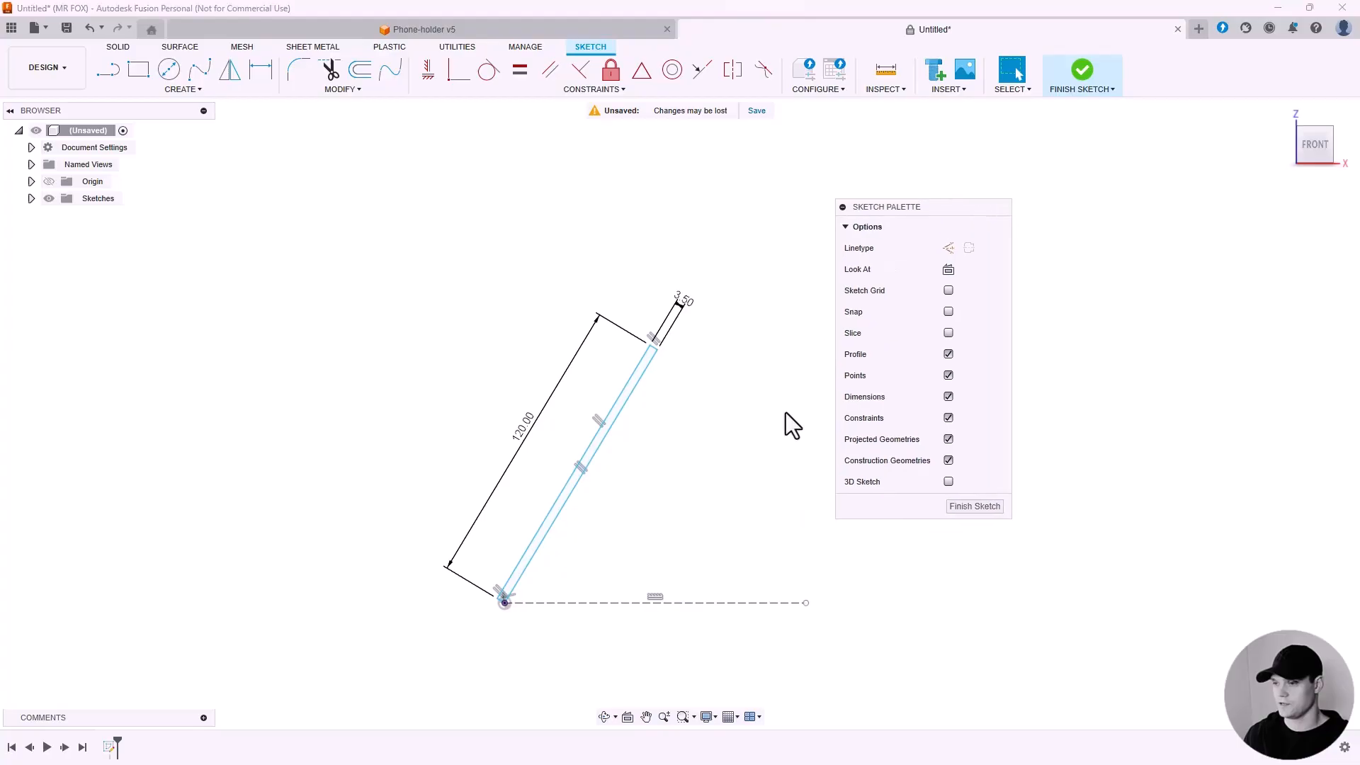
scroll(751, 469, "up", 3)
scroll(507, 542, "down", 1)
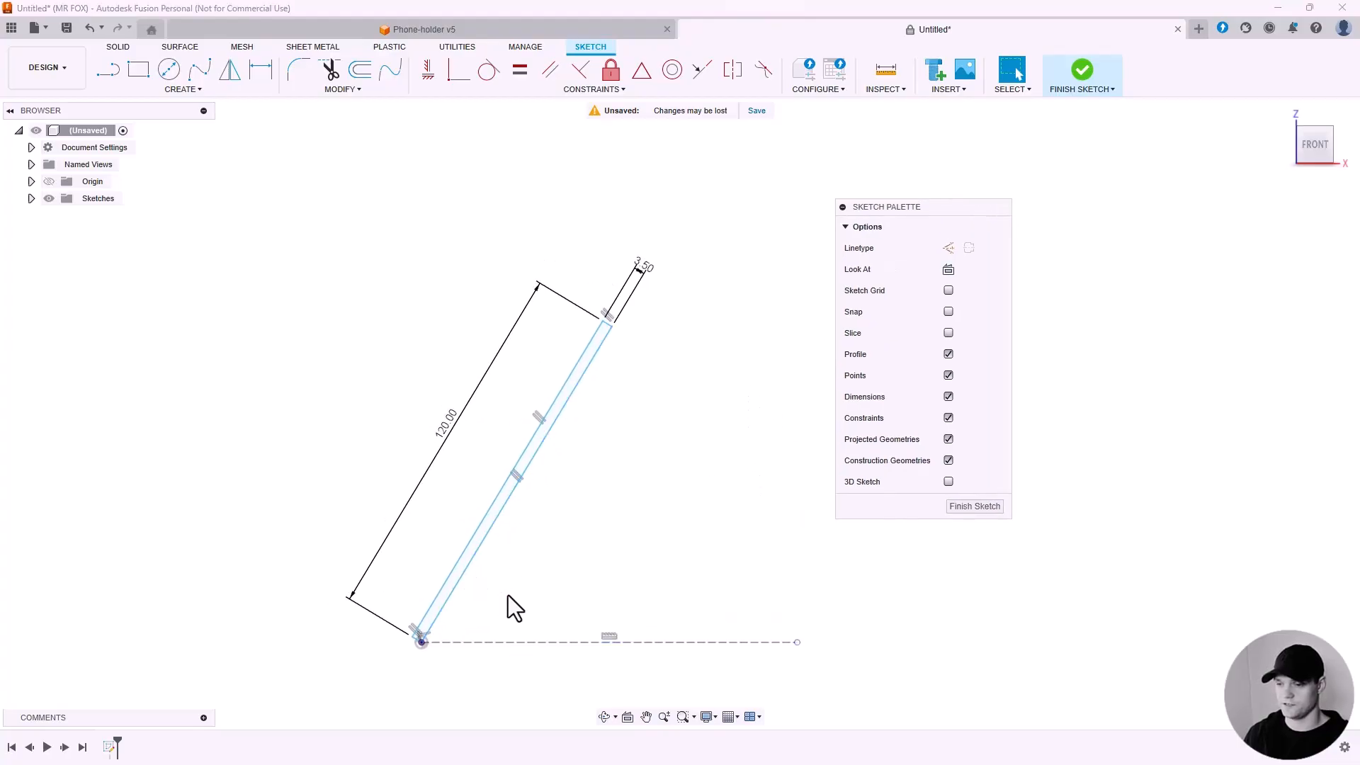
Dimension the angle between the back plate and the horizontal construction line to 70°.
left_click(256, 76)
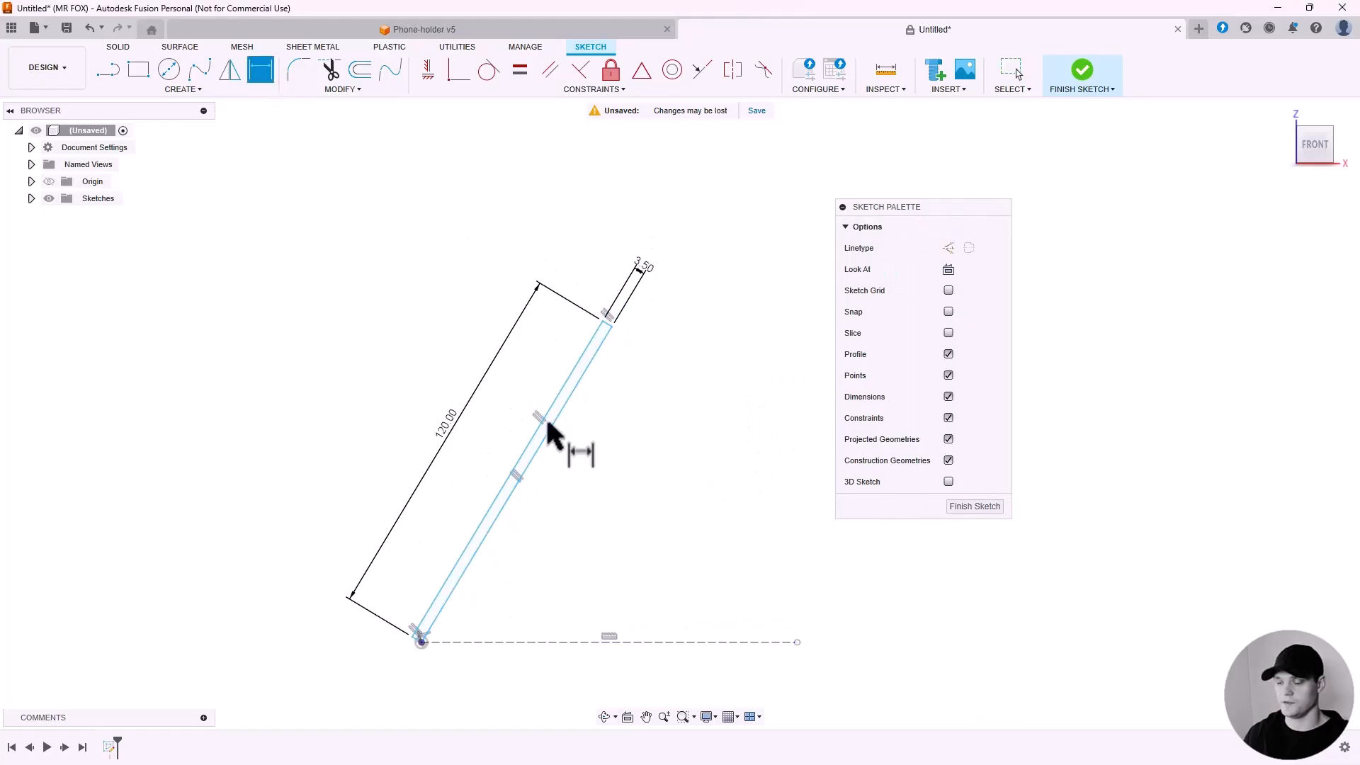
left_click(473, 566)
left_click(516, 642)
left_click(556, 581)
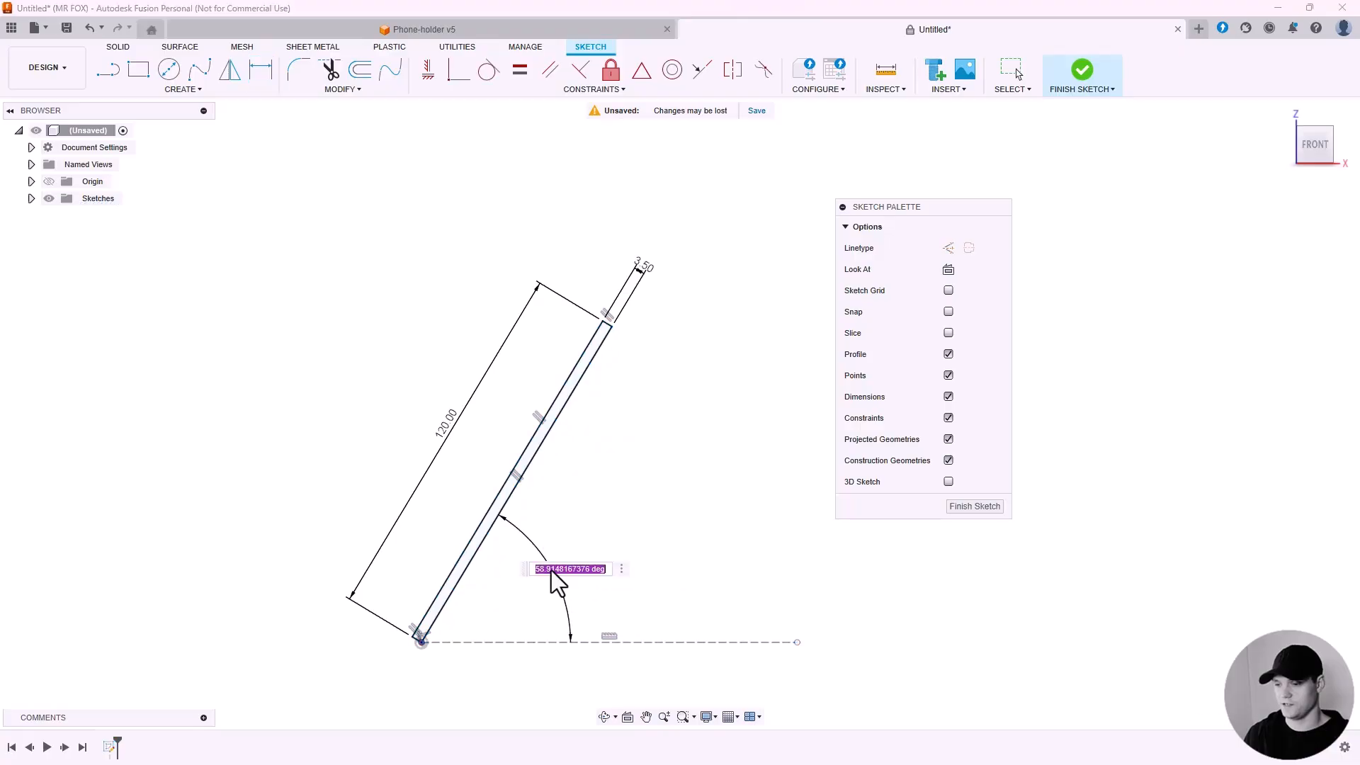
type("70")
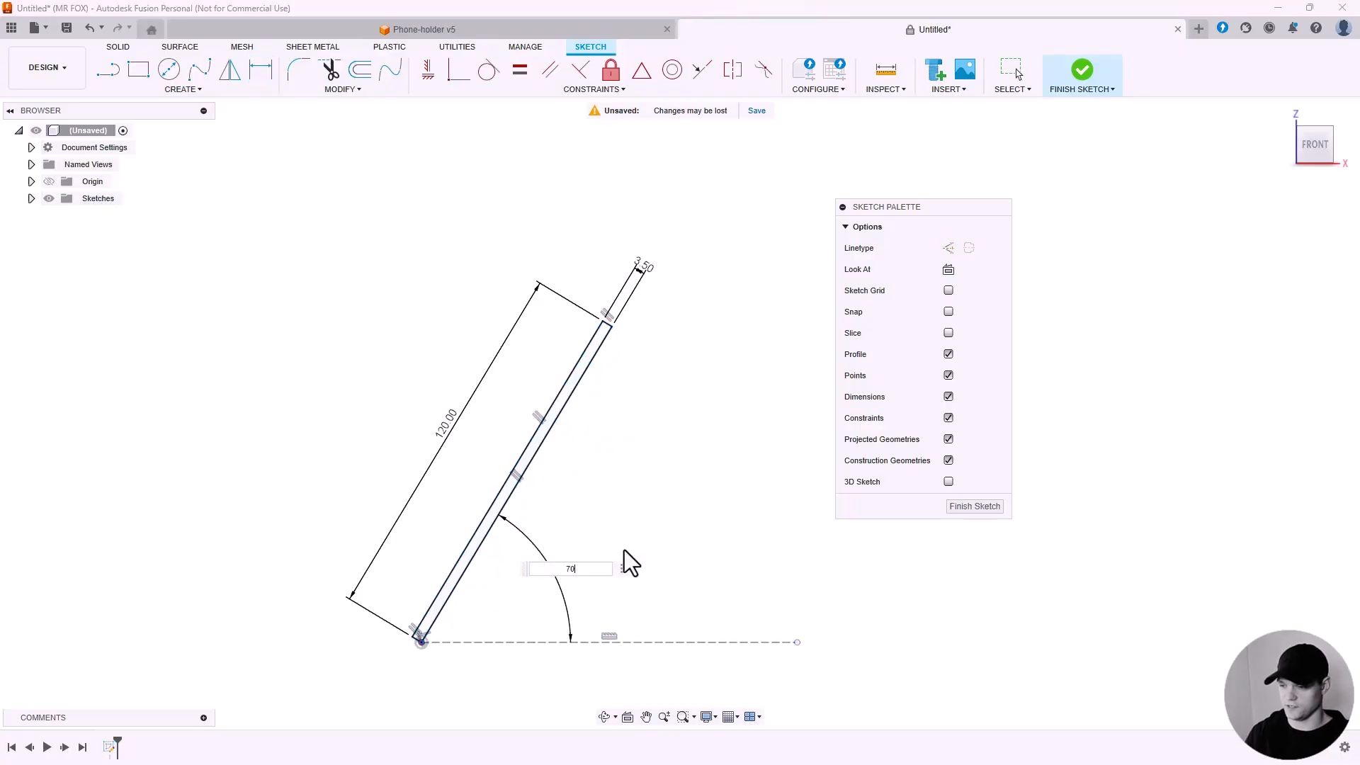
key("Return")
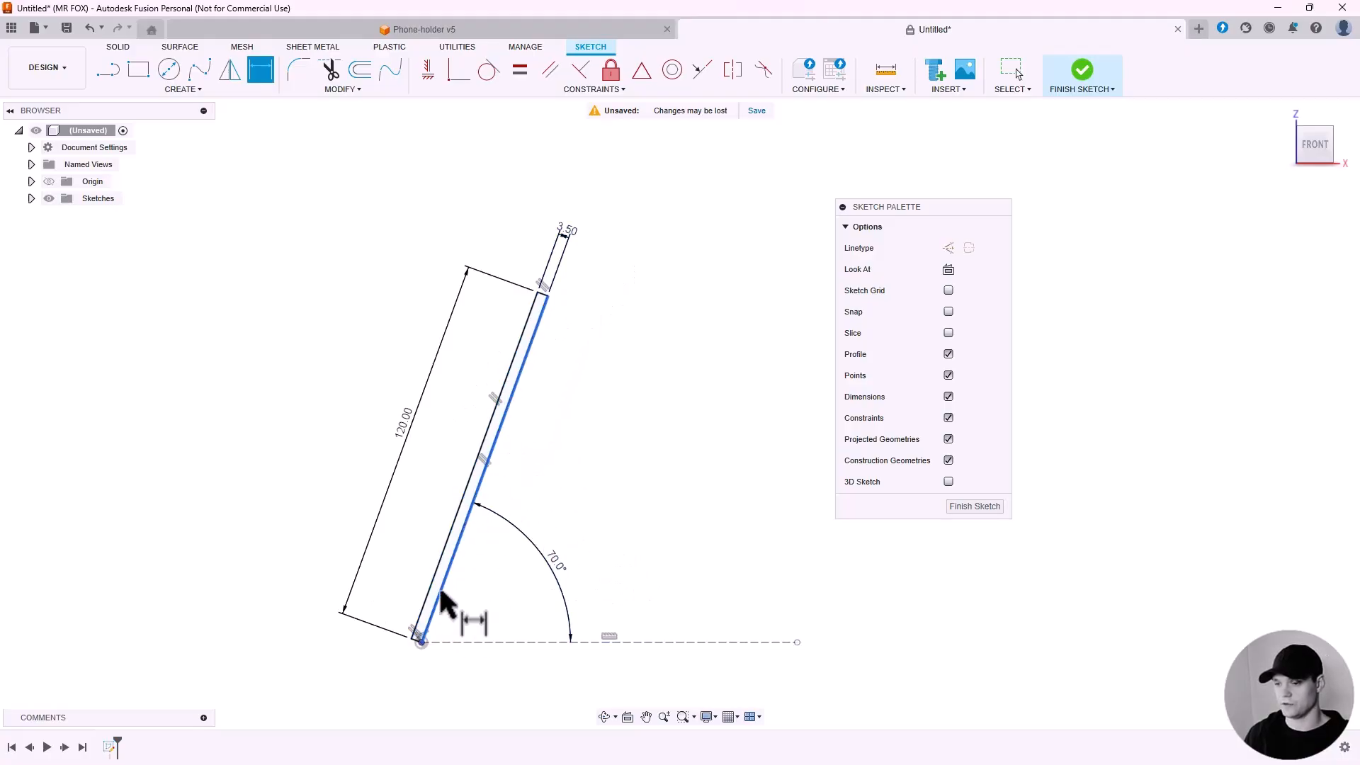
key("Escape")
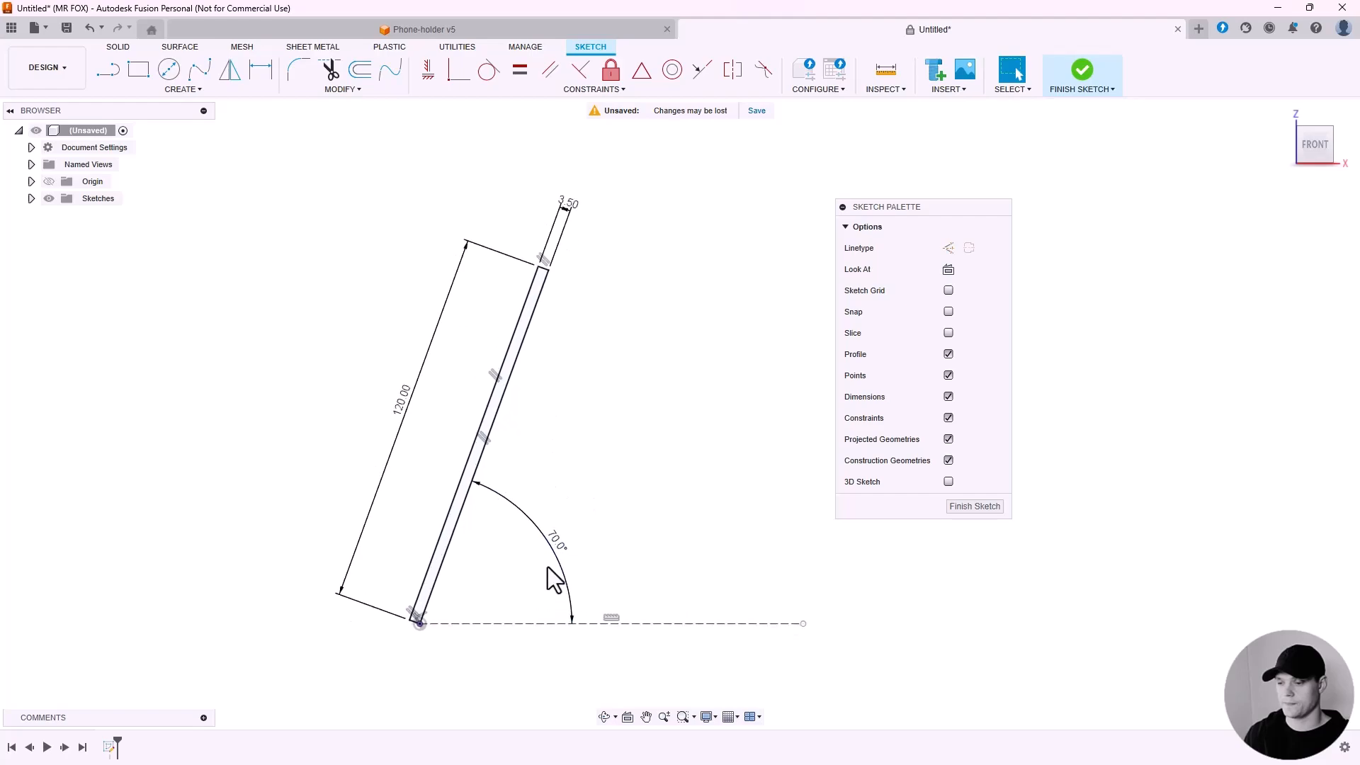
scroll(538, 539, "up", 2)
scroll(524, 550, "down", 1)
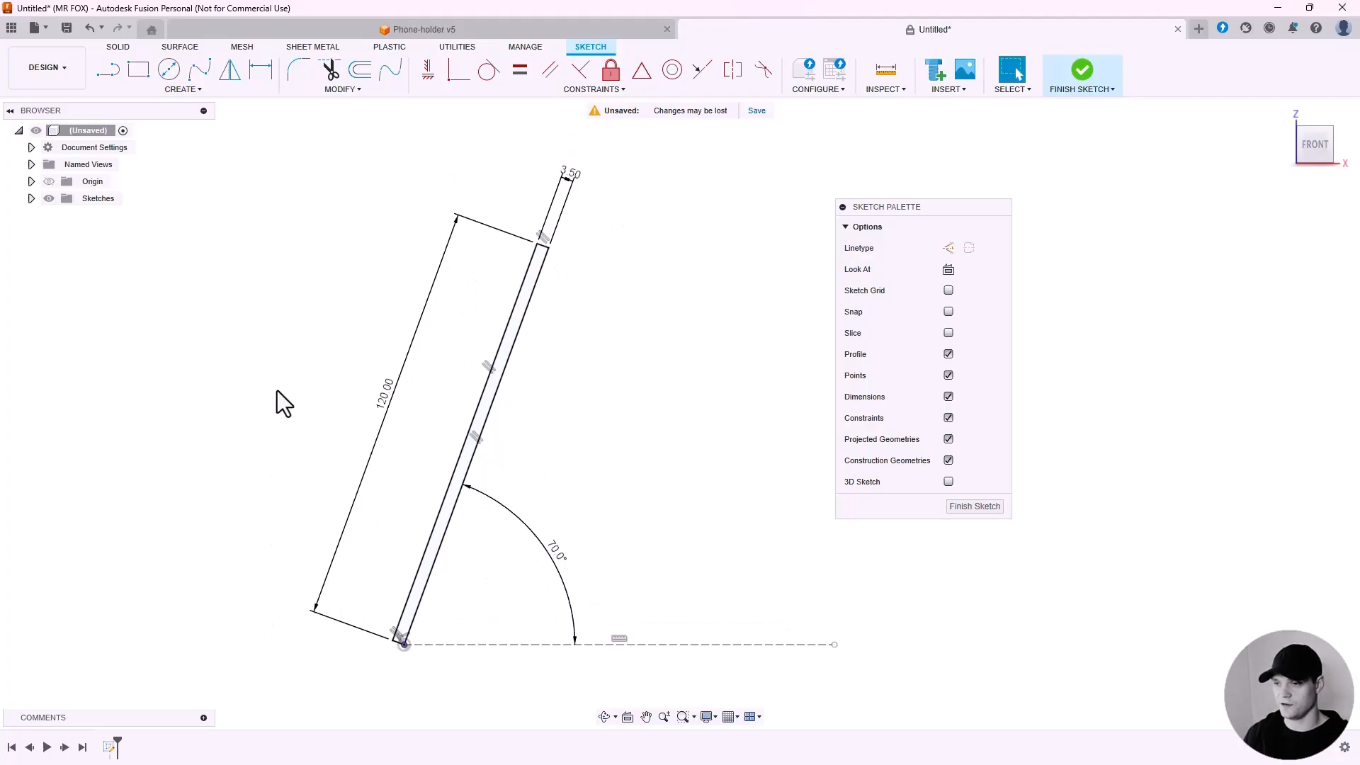
Draw a 3-point rectangle from the construction line, about 12.5 mm by 67 mm, crossing the back plate.
left_click(186, 90)
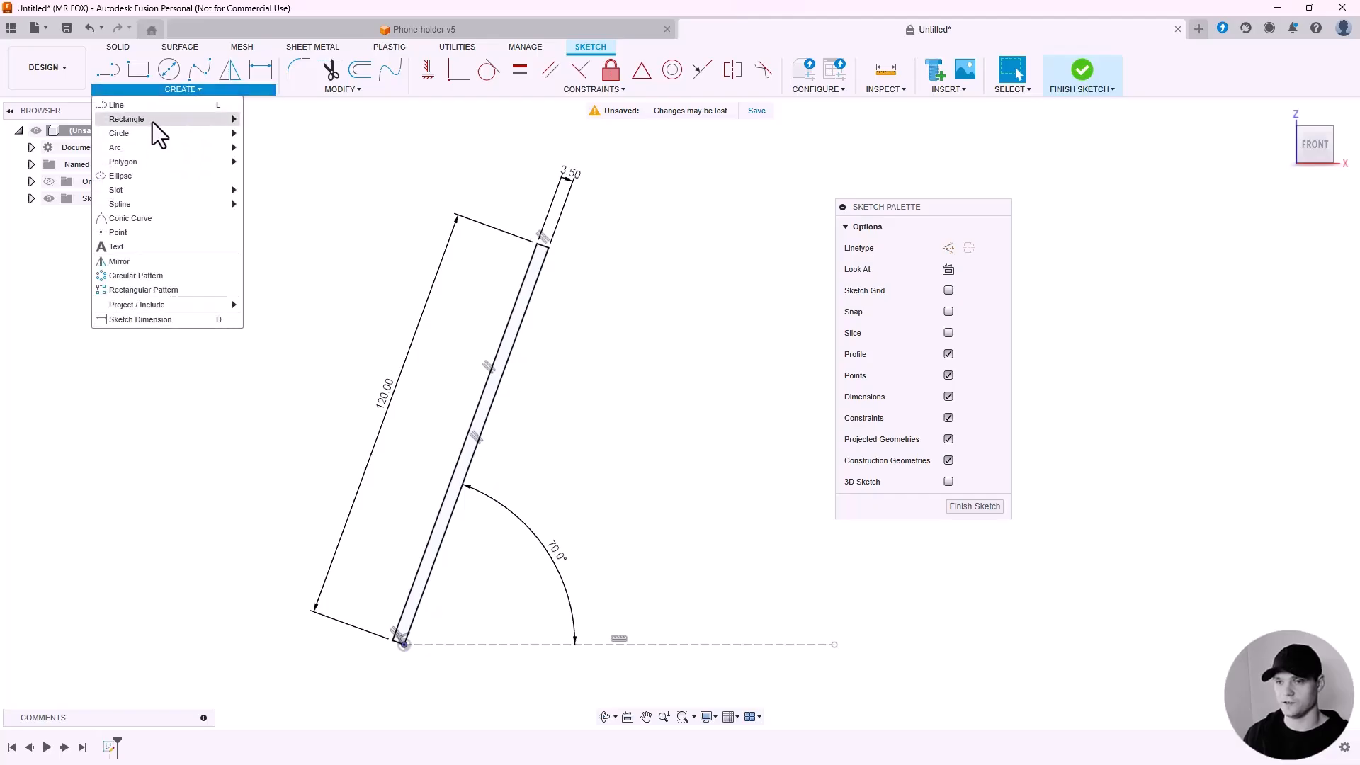
mouse_move(152, 122)
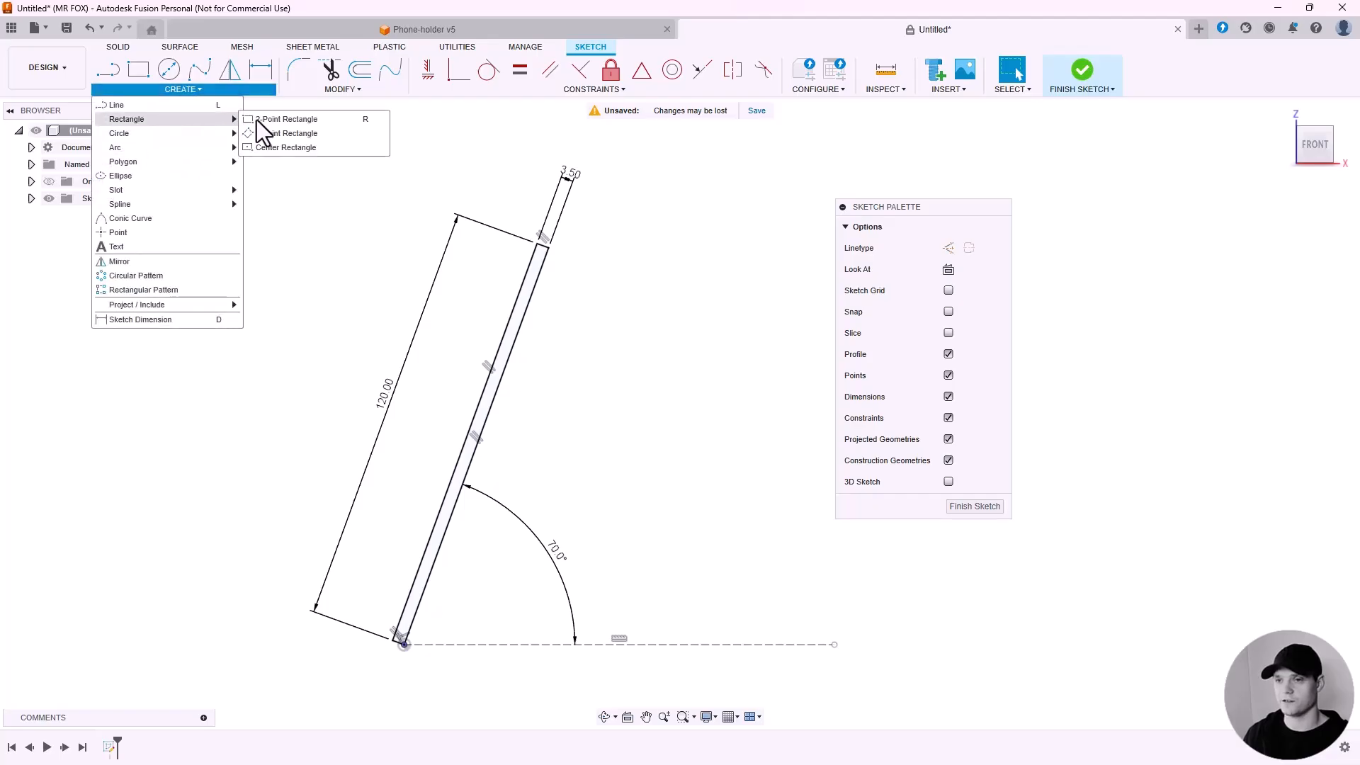
left_click(338, 136)
scroll(540, 634, "up", 2)
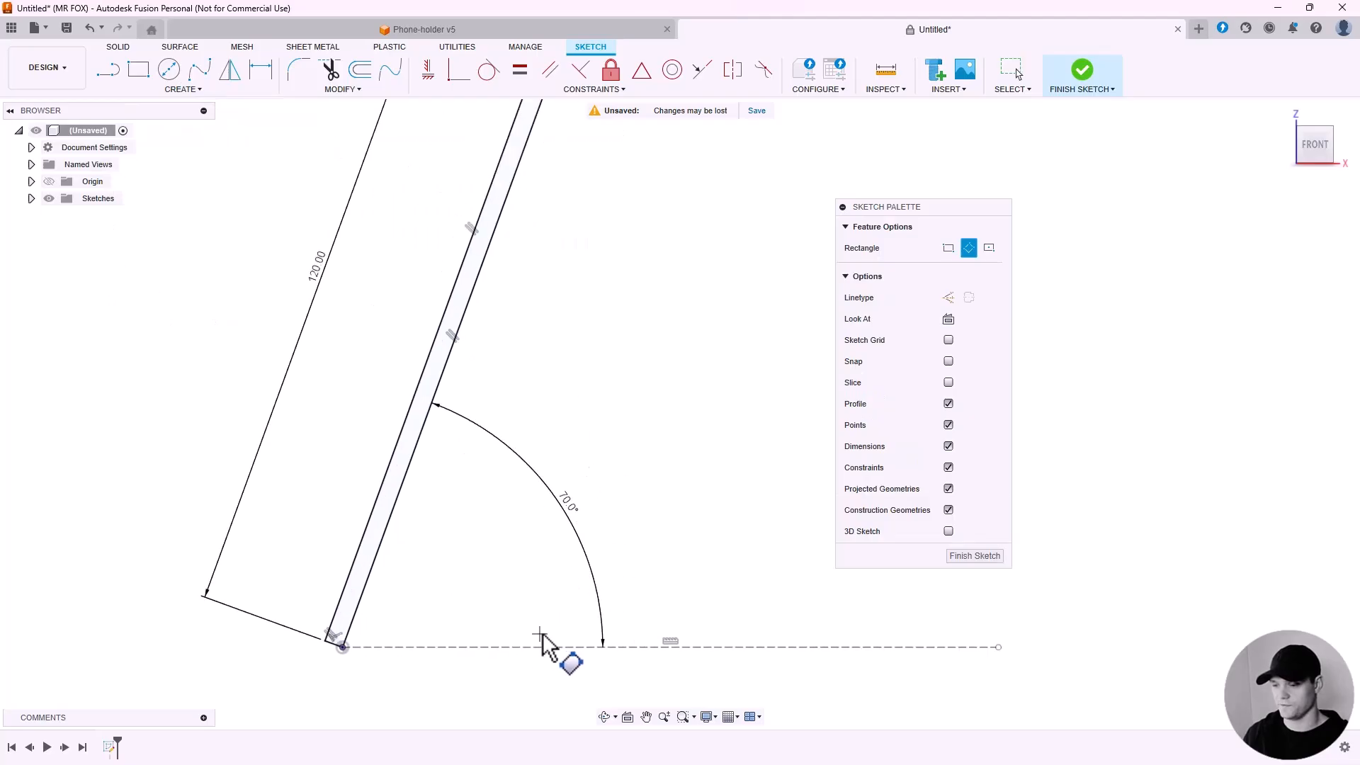
left_click(584, 647)
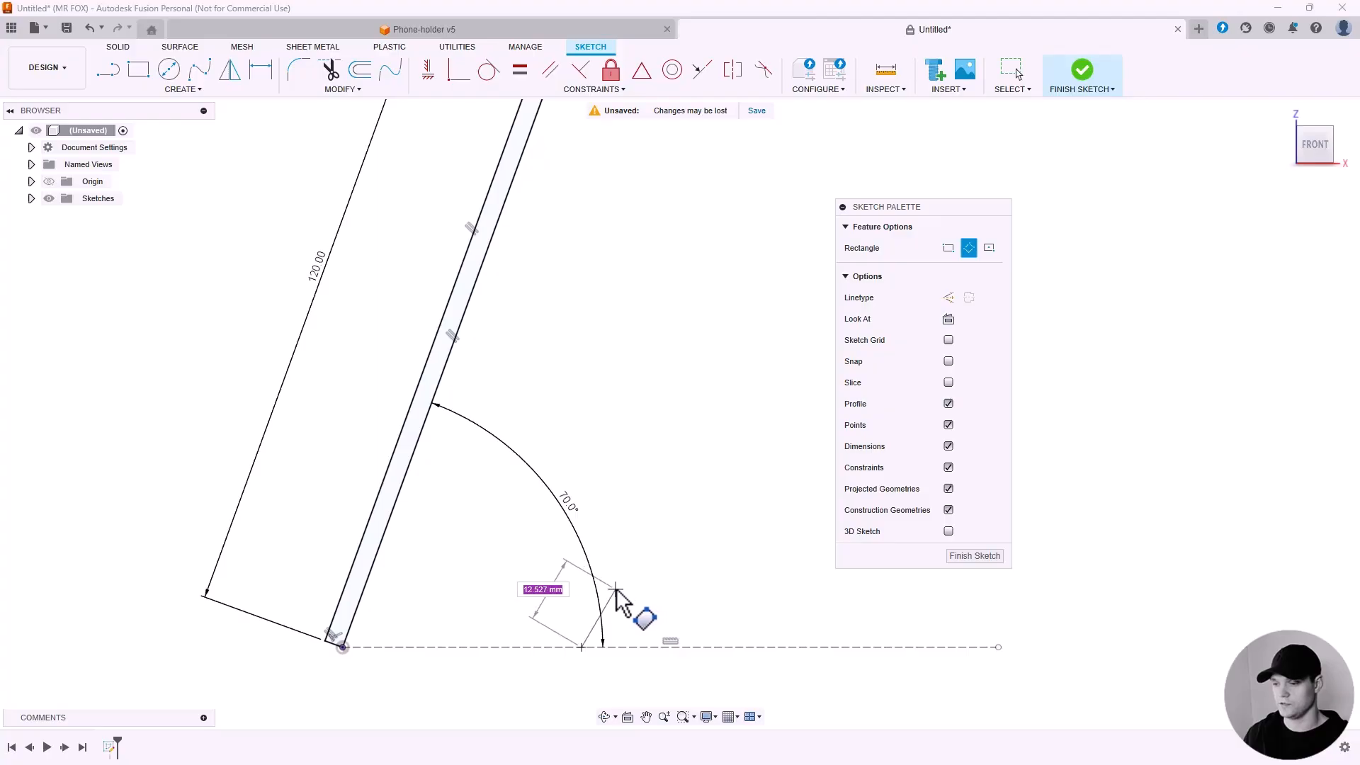
left_click(613, 589)
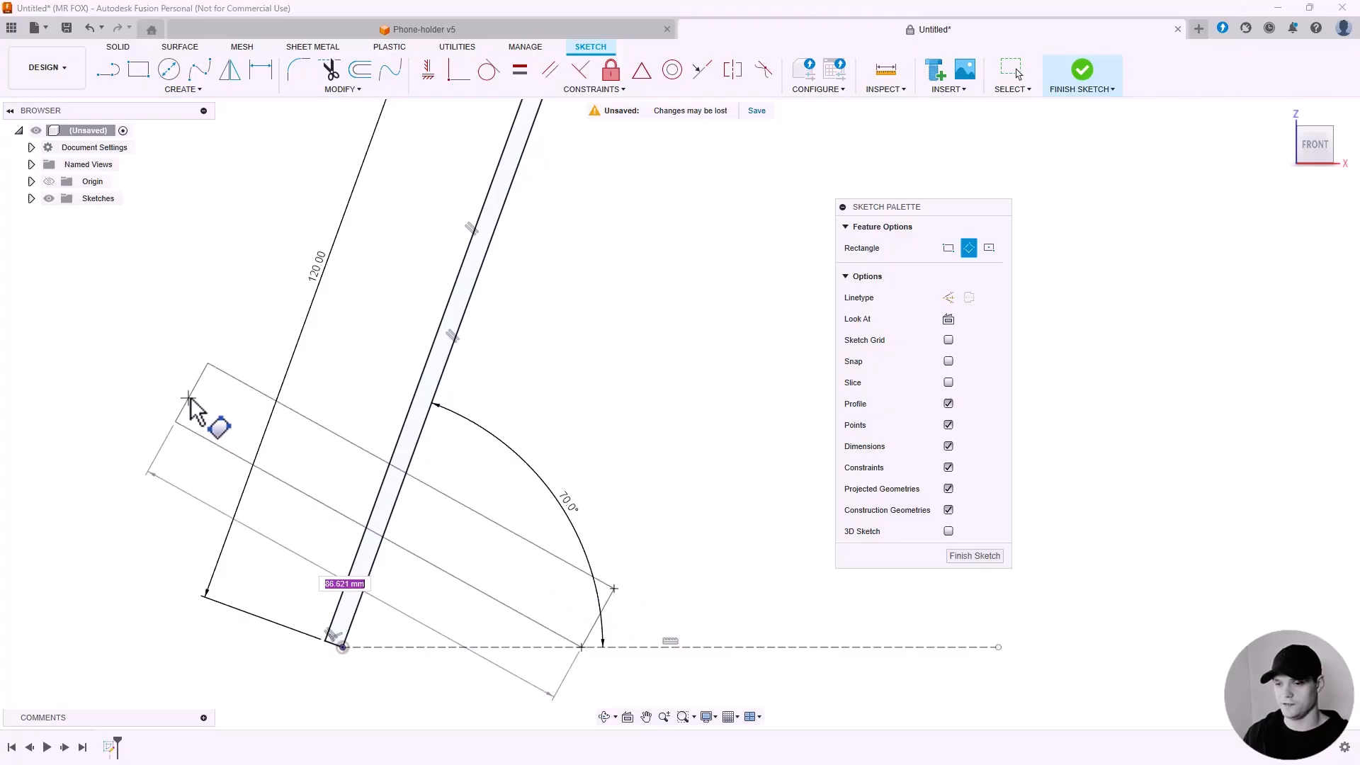
left_click(190, 398)
scroll(622, 429, "down", 1)
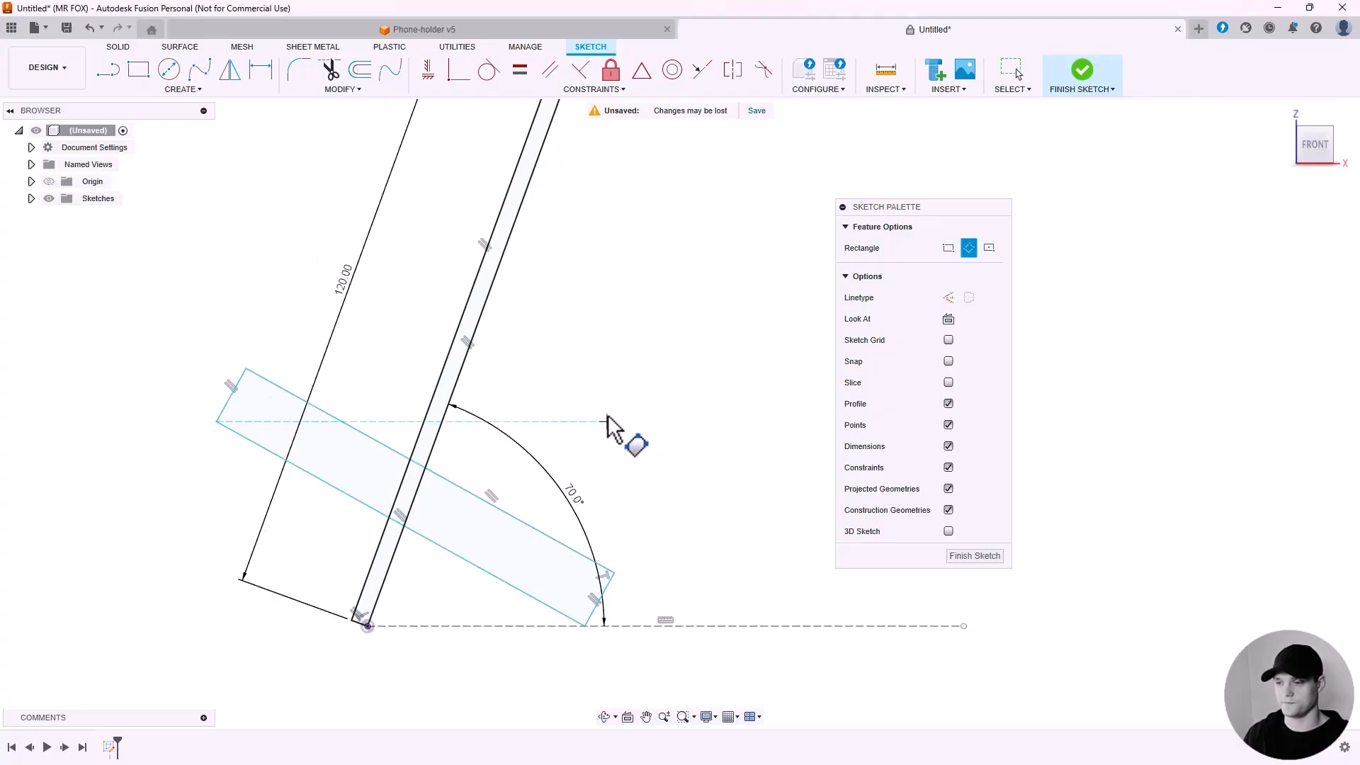
key("Escape")
scroll(589, 432, "down", 1)
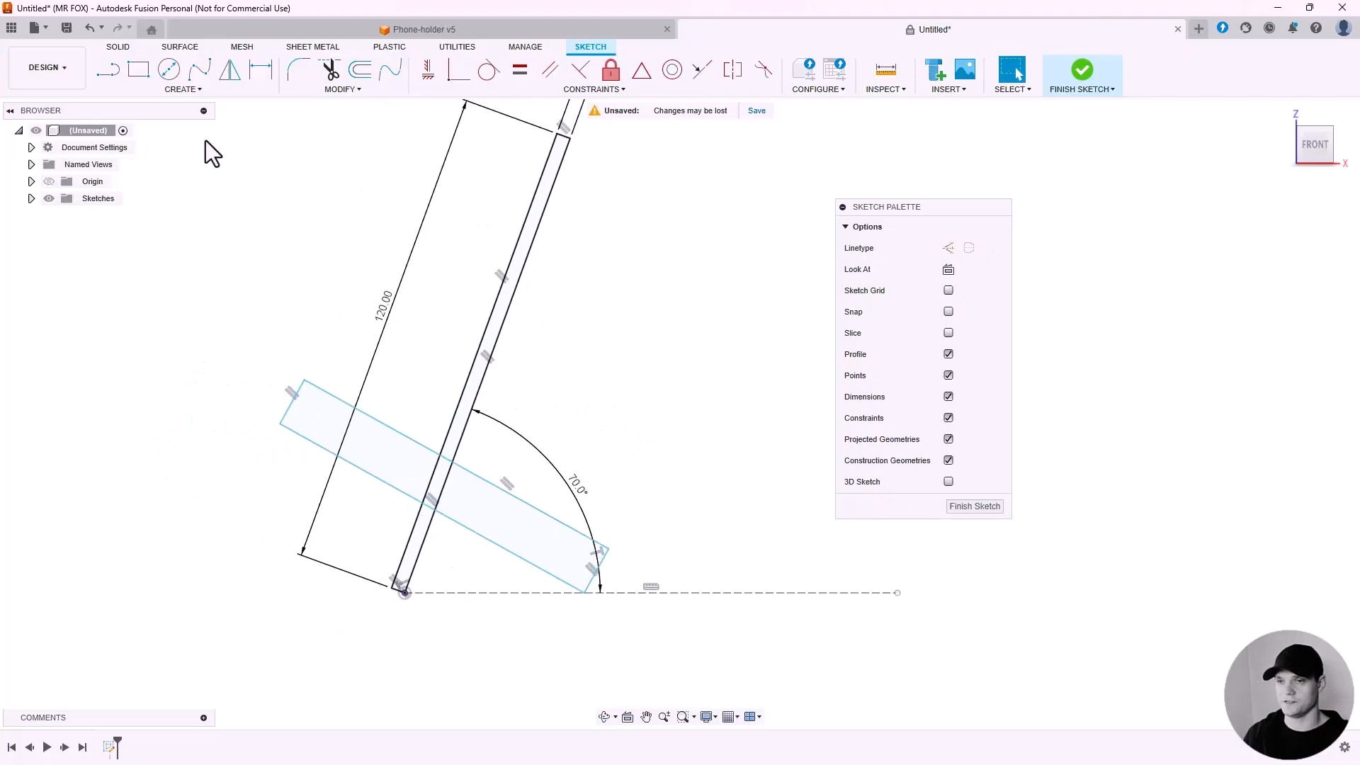
Dimension the new rectangle's short side to 3.5 mm.
left_click(261, 68)
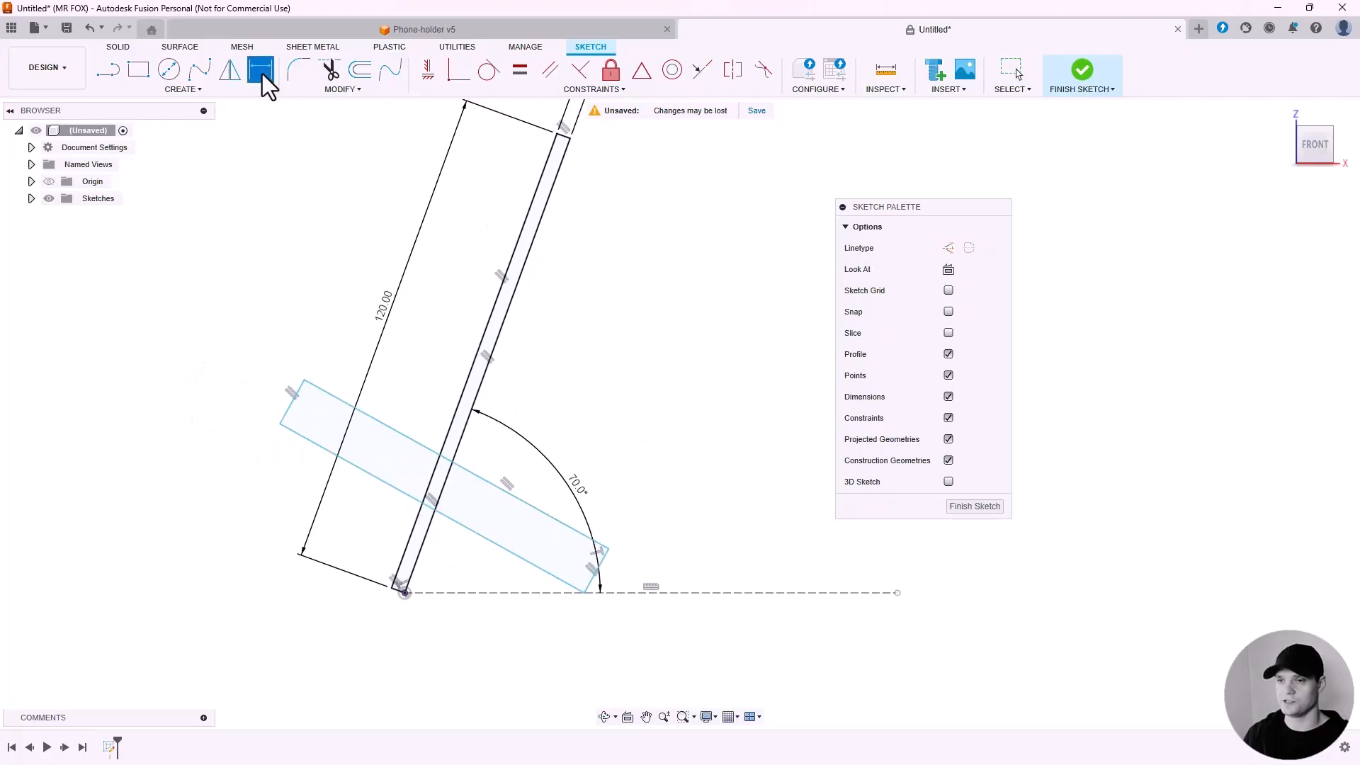
left_click(293, 402)
left_click(256, 380)
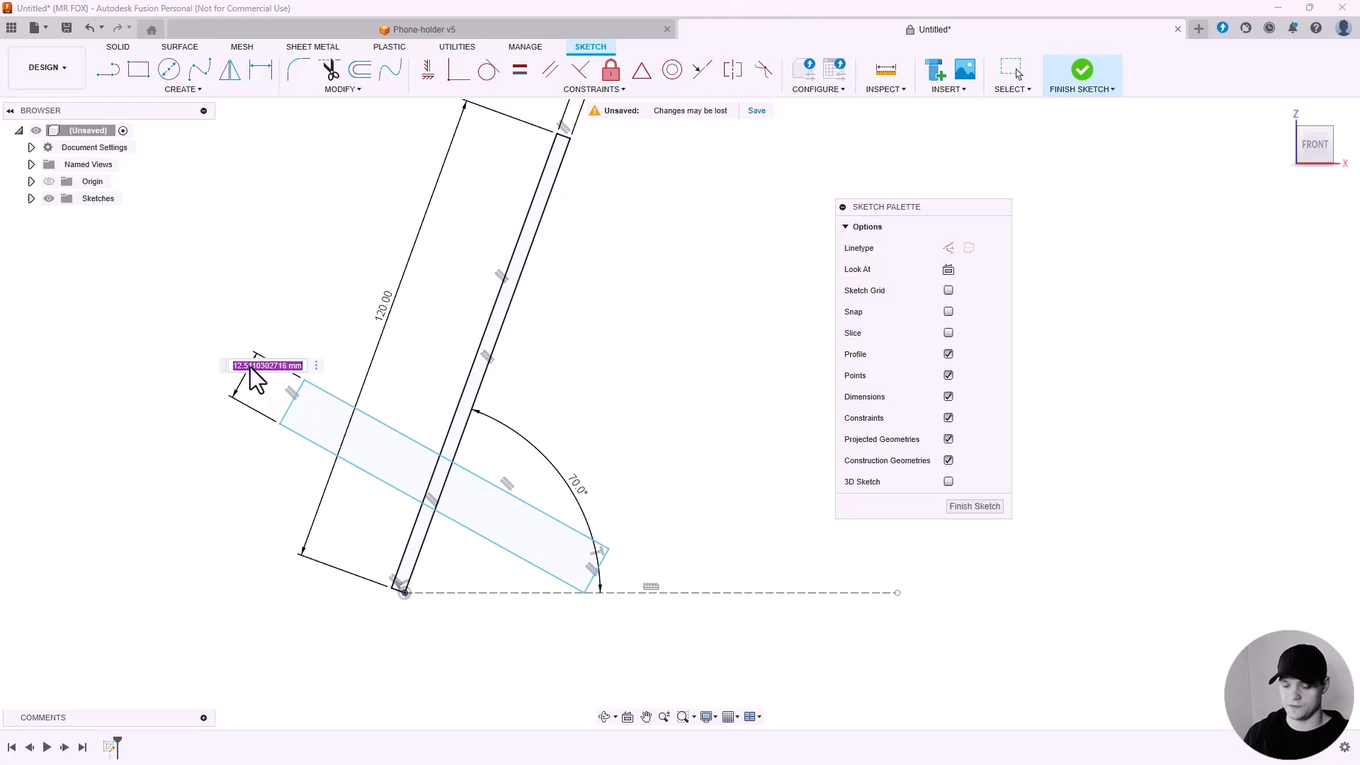
type("3.5")
key("Return")
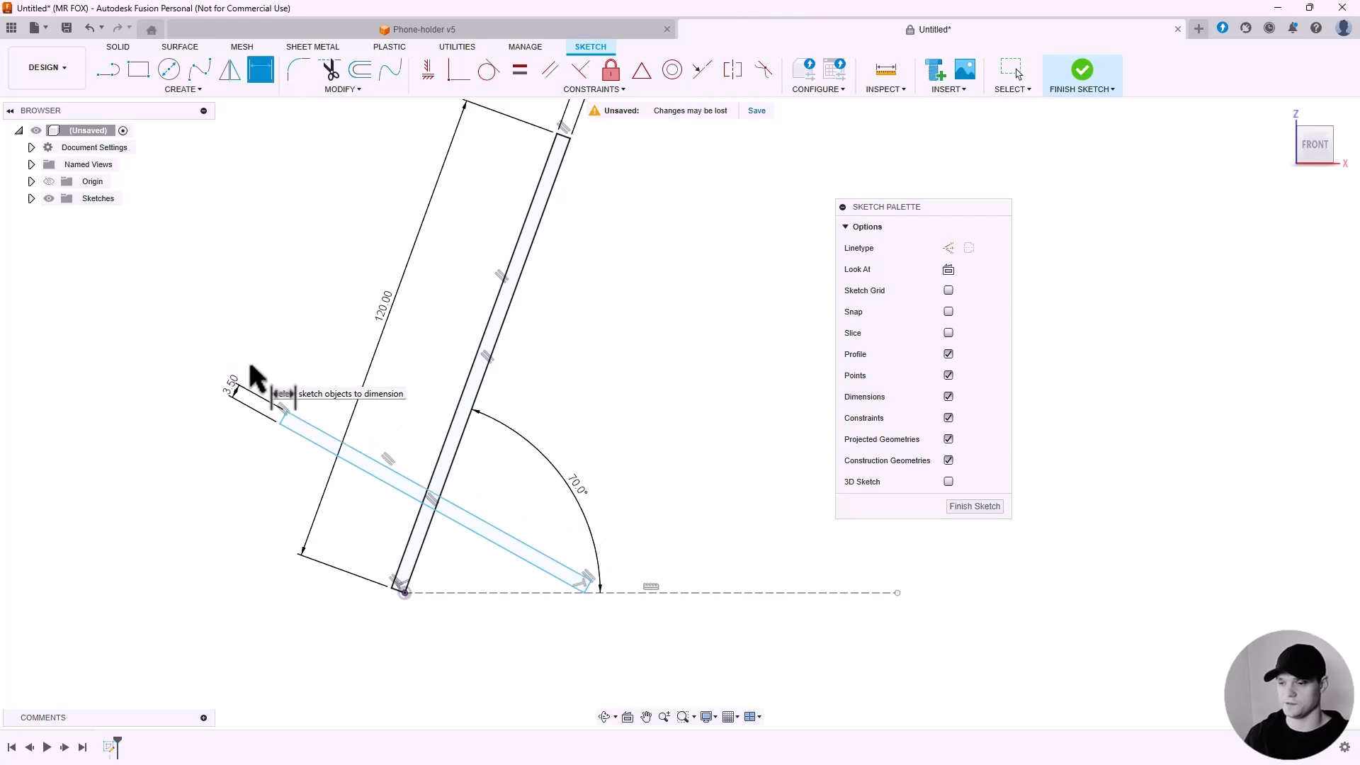
Dimension the angle between the back plate and the base rectangle to 90°.
scroll(531, 549, "up", 3)
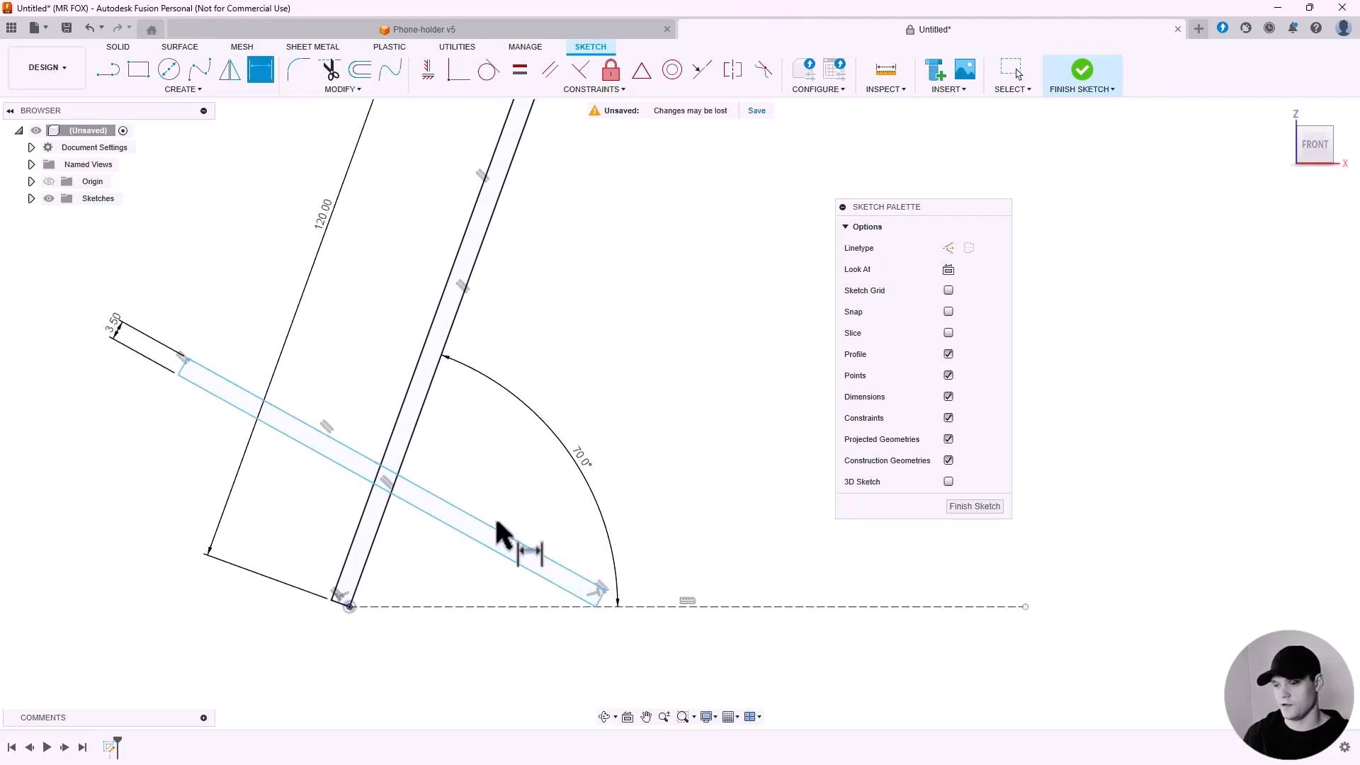
left_click(401, 523)
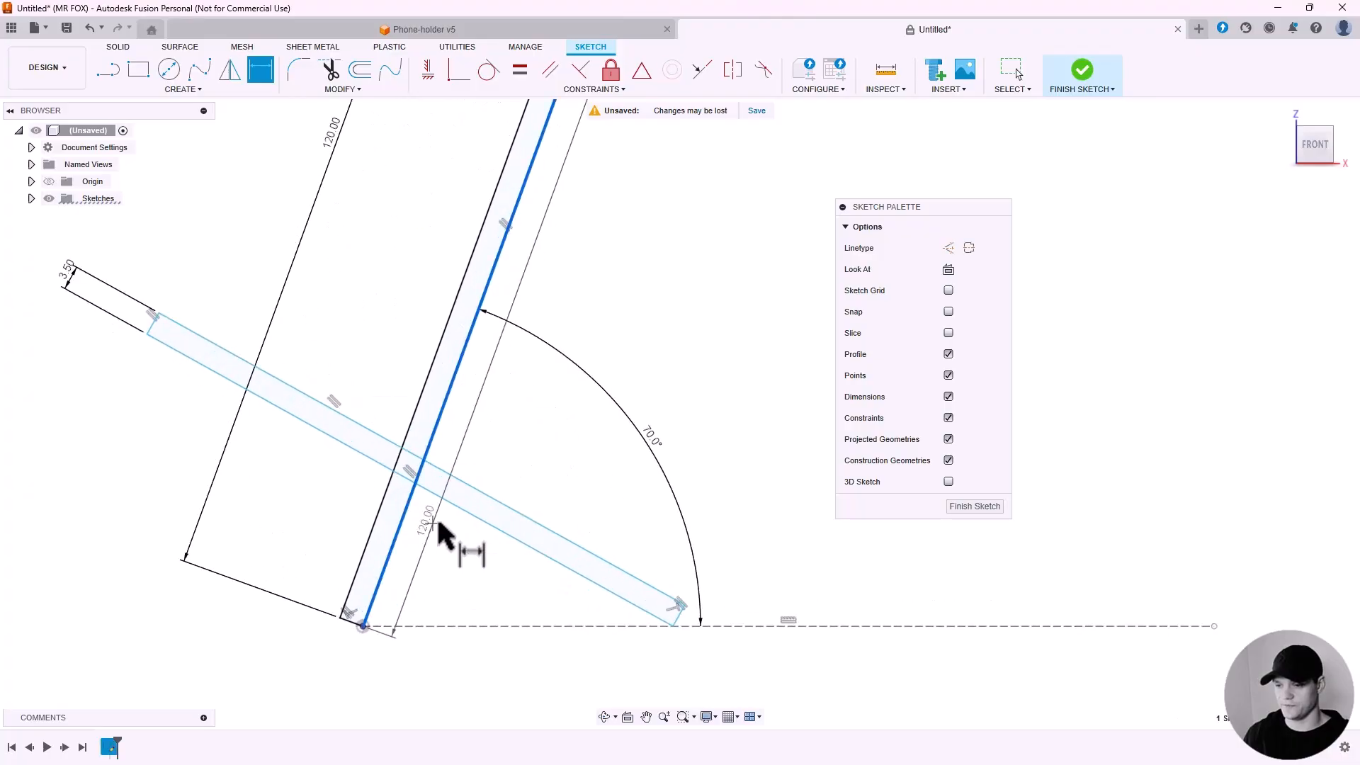
left_click(457, 513)
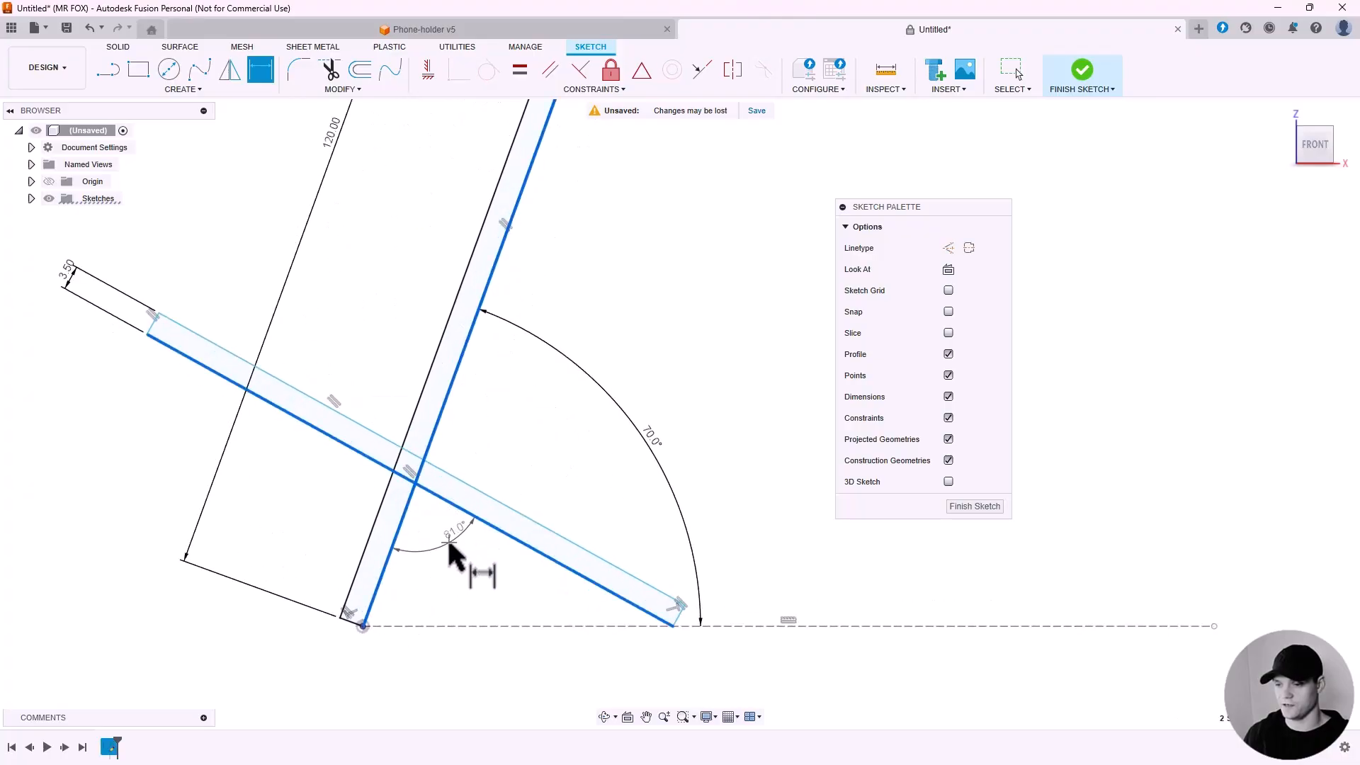
left_click(447, 555)
type("90")
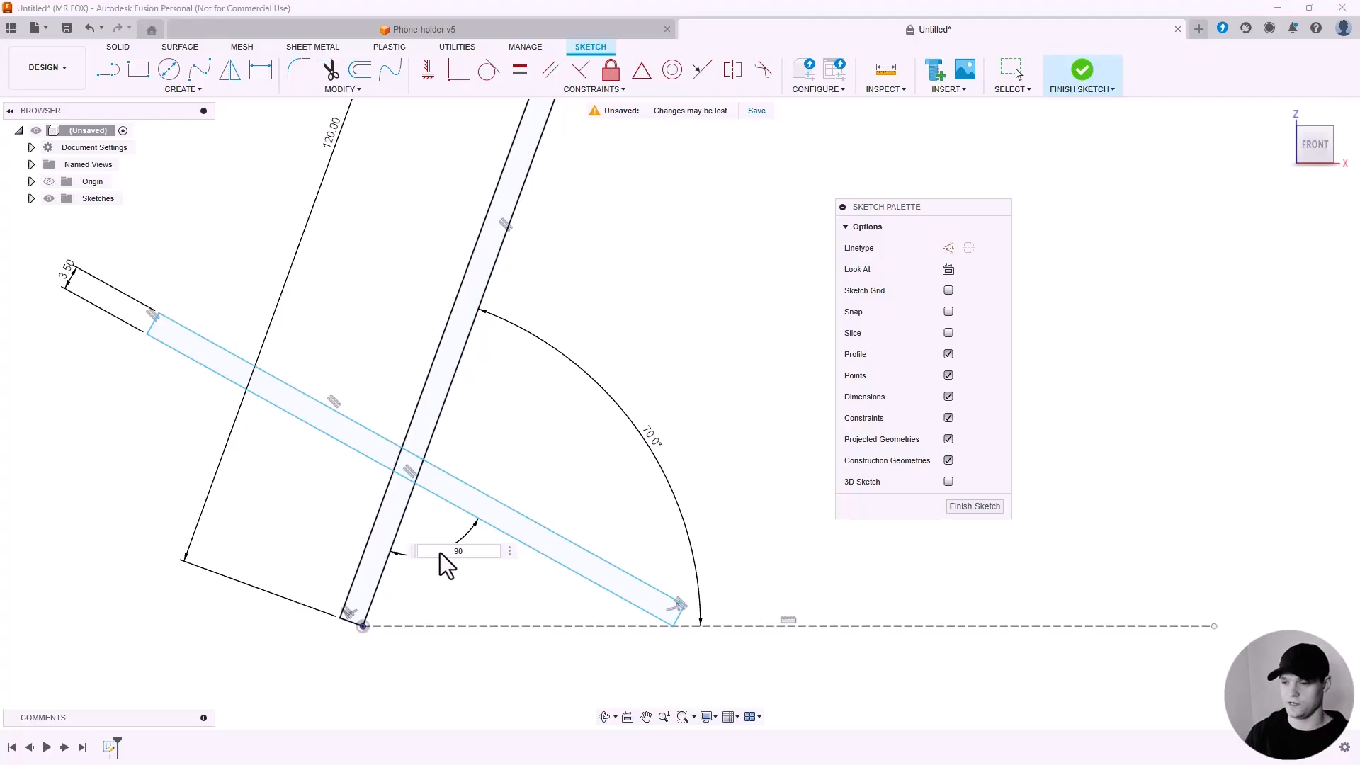
key("Return")
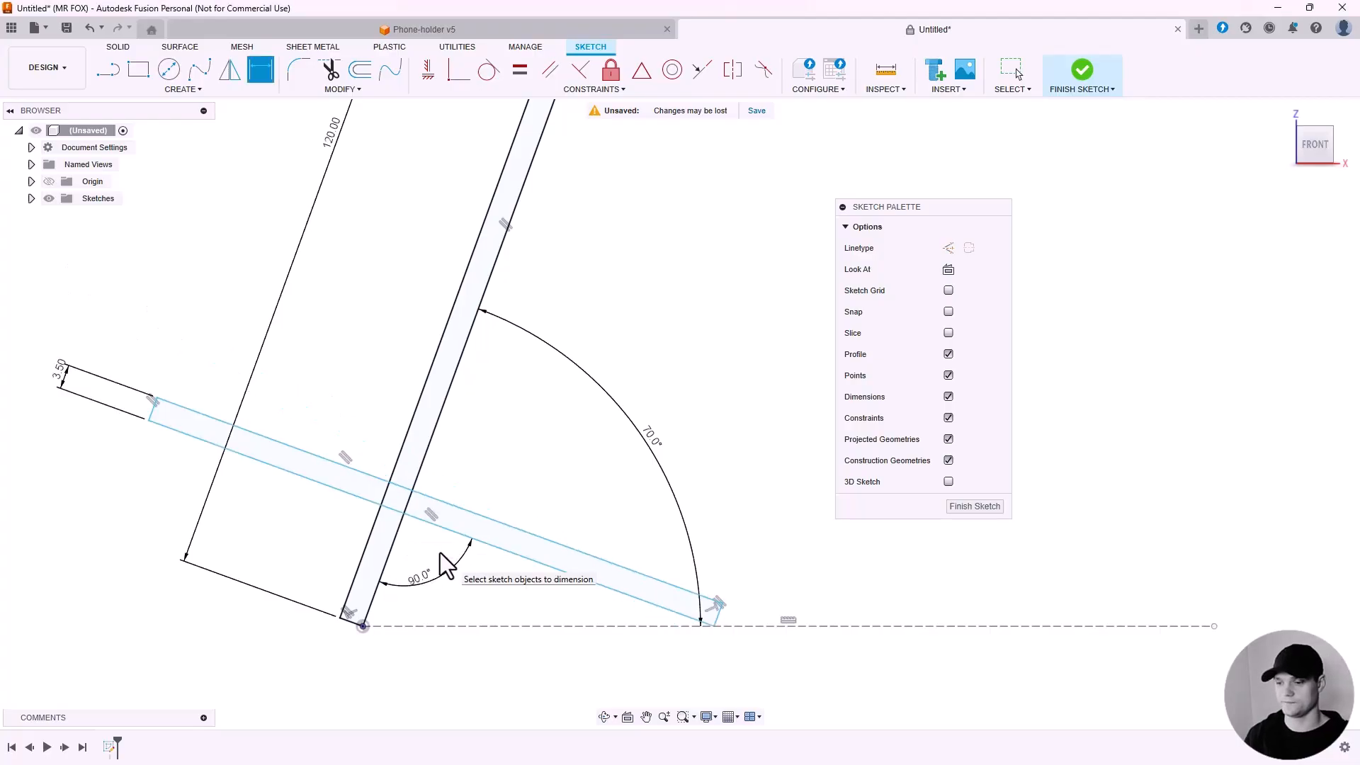
scroll(487, 540, "down", 4)
key("Escape")
scroll(277, 489, "up", 3)
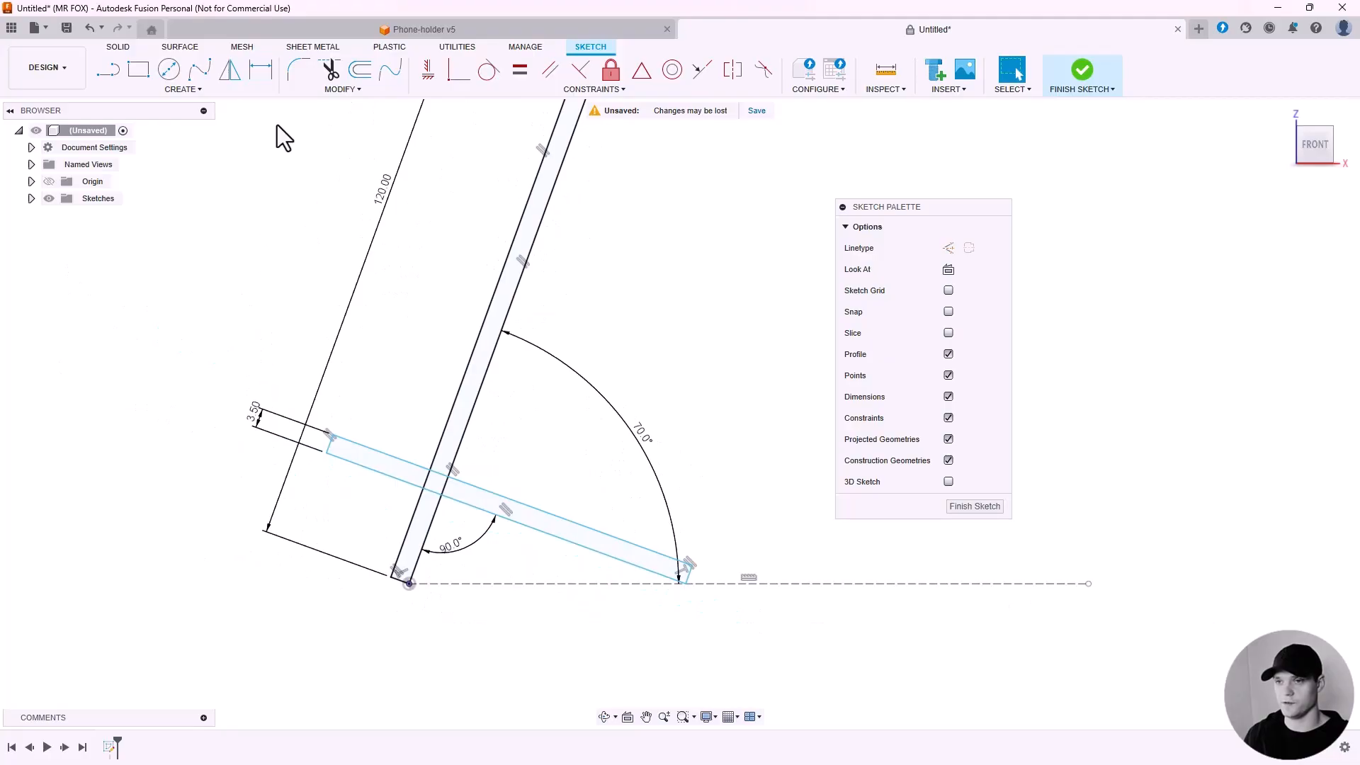
Dimension the base rectangle's upper end 15 mm from the back plate.
left_click(260, 69)
scroll(373, 479, "up", 2)
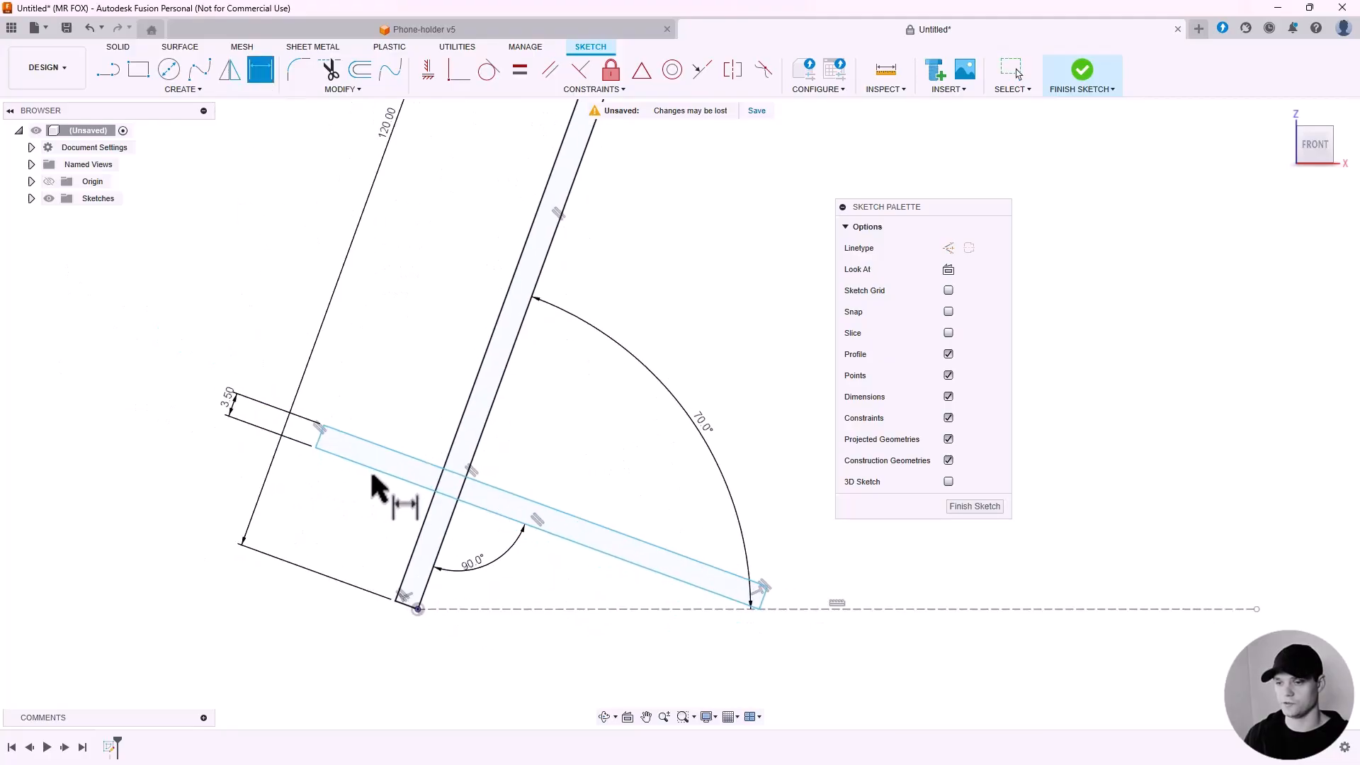
scroll(372, 479, "up", 1)
left_click(315, 435)
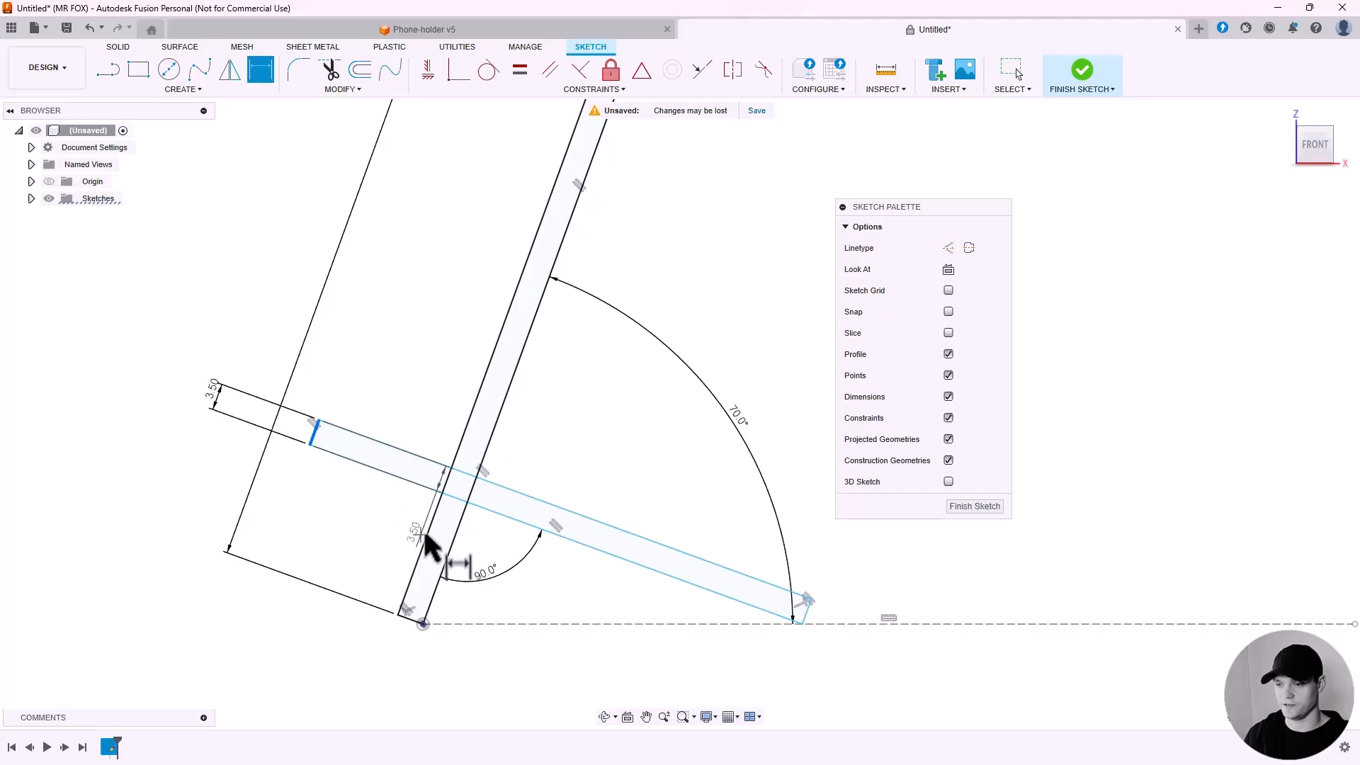
left_click(427, 546)
left_click(353, 546)
type("15")
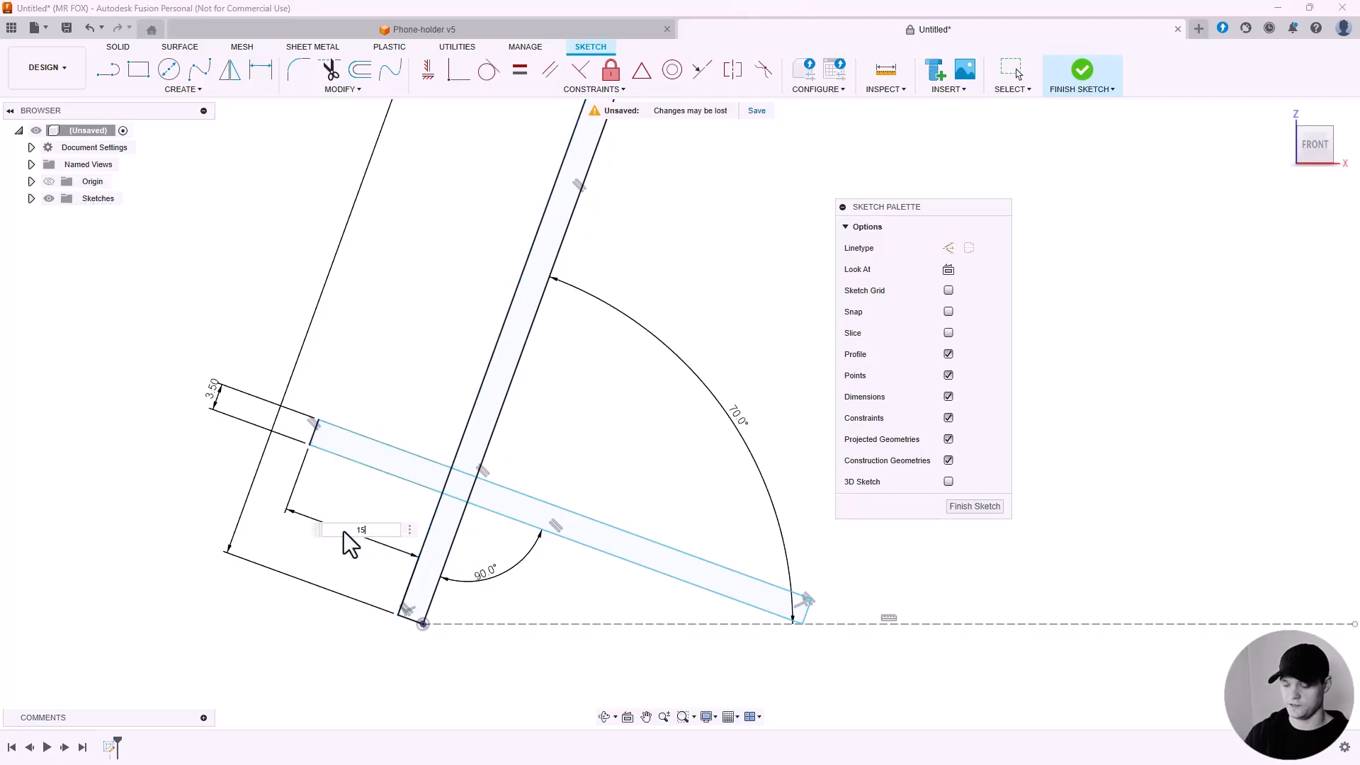
key("Return")
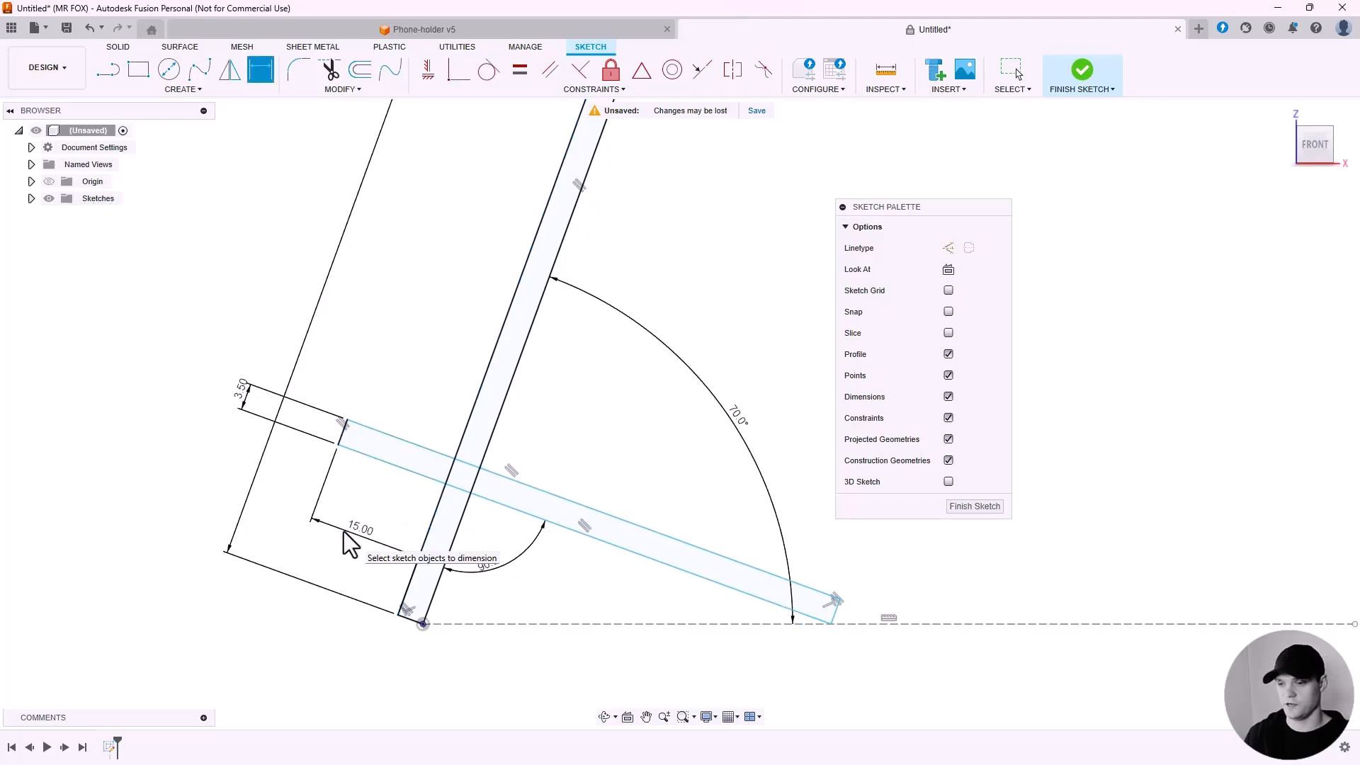
Dimension the base rectangle's lower edge 15 mm from the back plate's bottom corner.
left_click(411, 472)
left_click(407, 615)
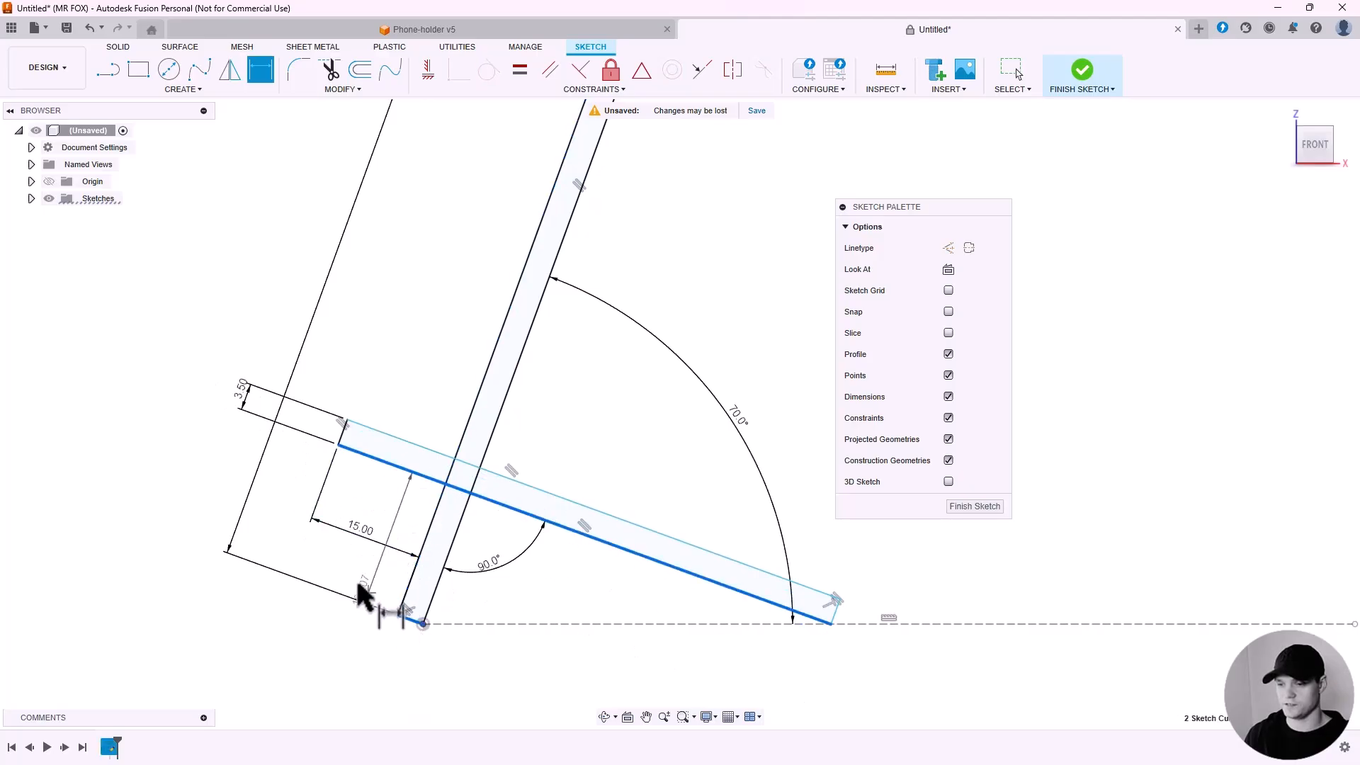
left_click(177, 488)
type("15")
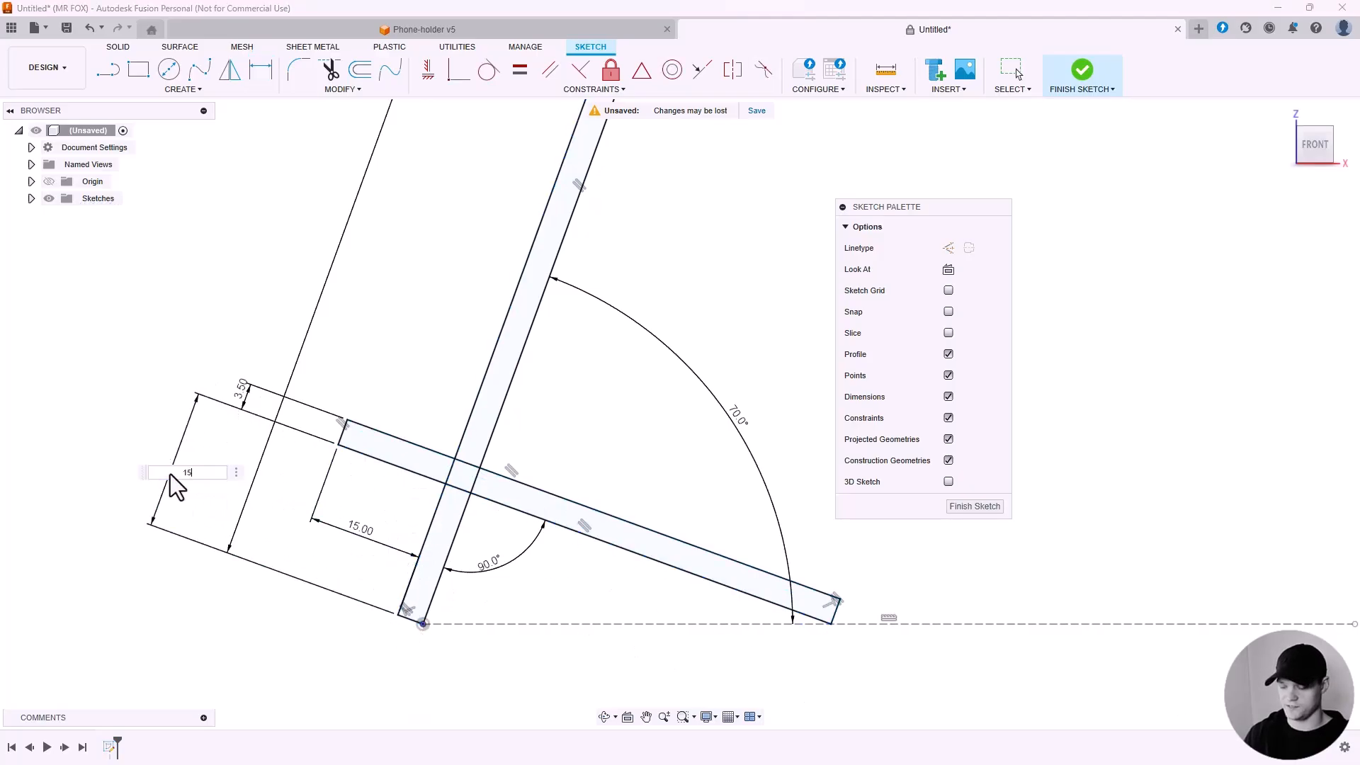
key("Return")
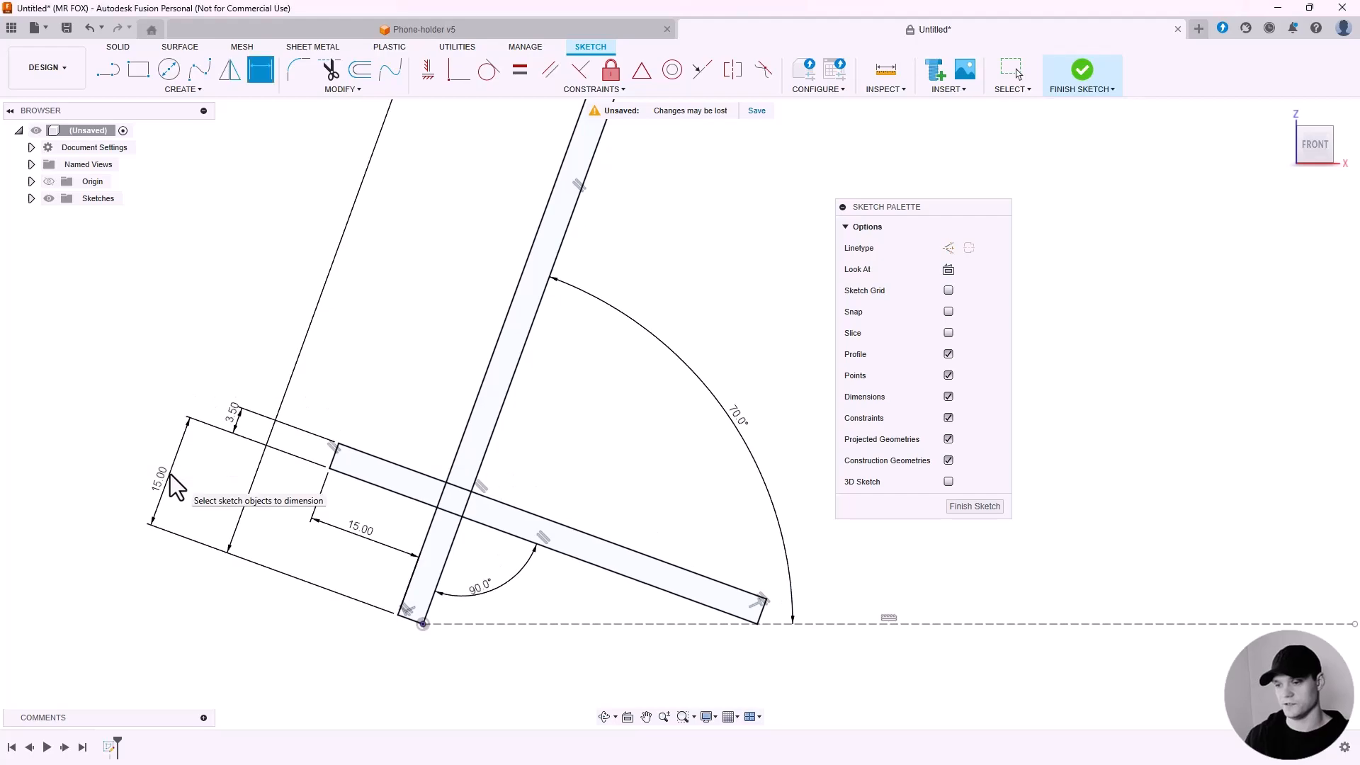
Test the back plate angle at 80° and set it back to 70°.
scroll(397, 567, "down", 5)
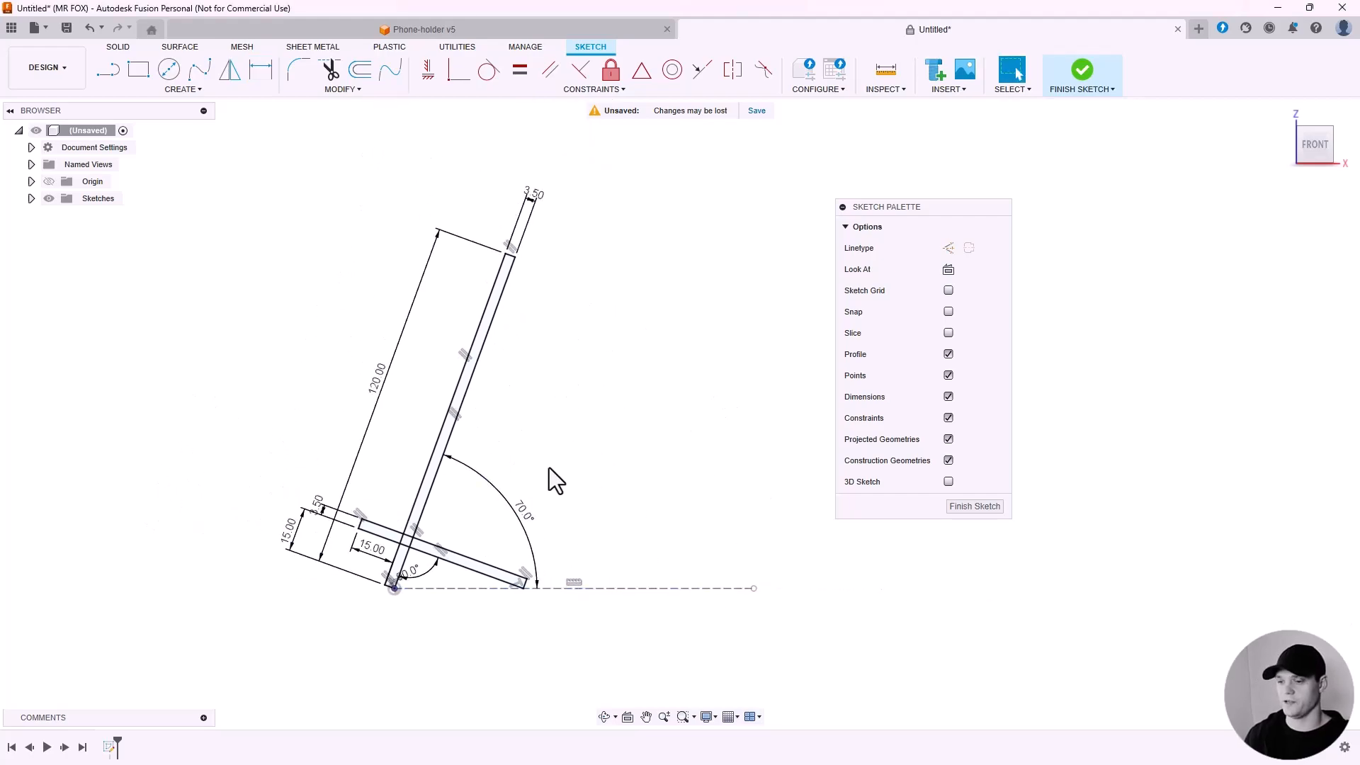
double_click(530, 517)
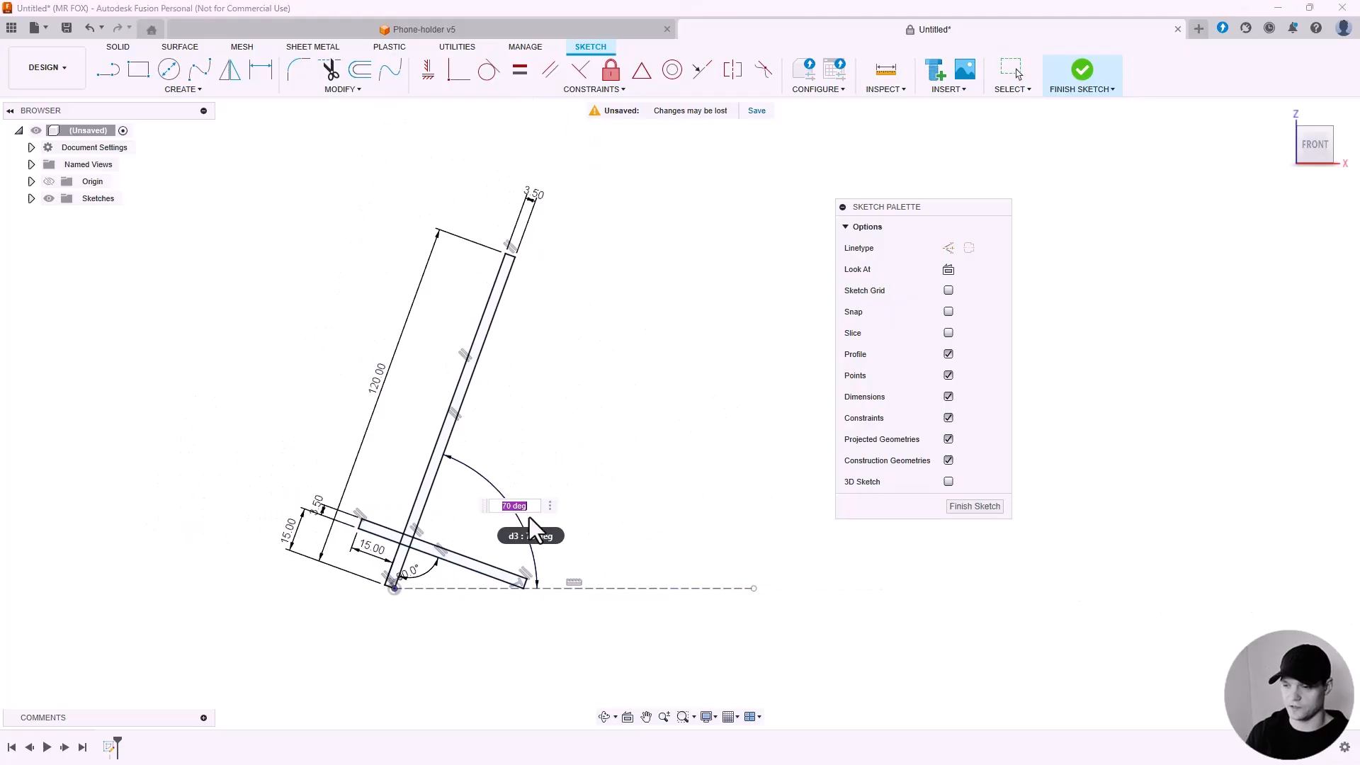
key("Return")
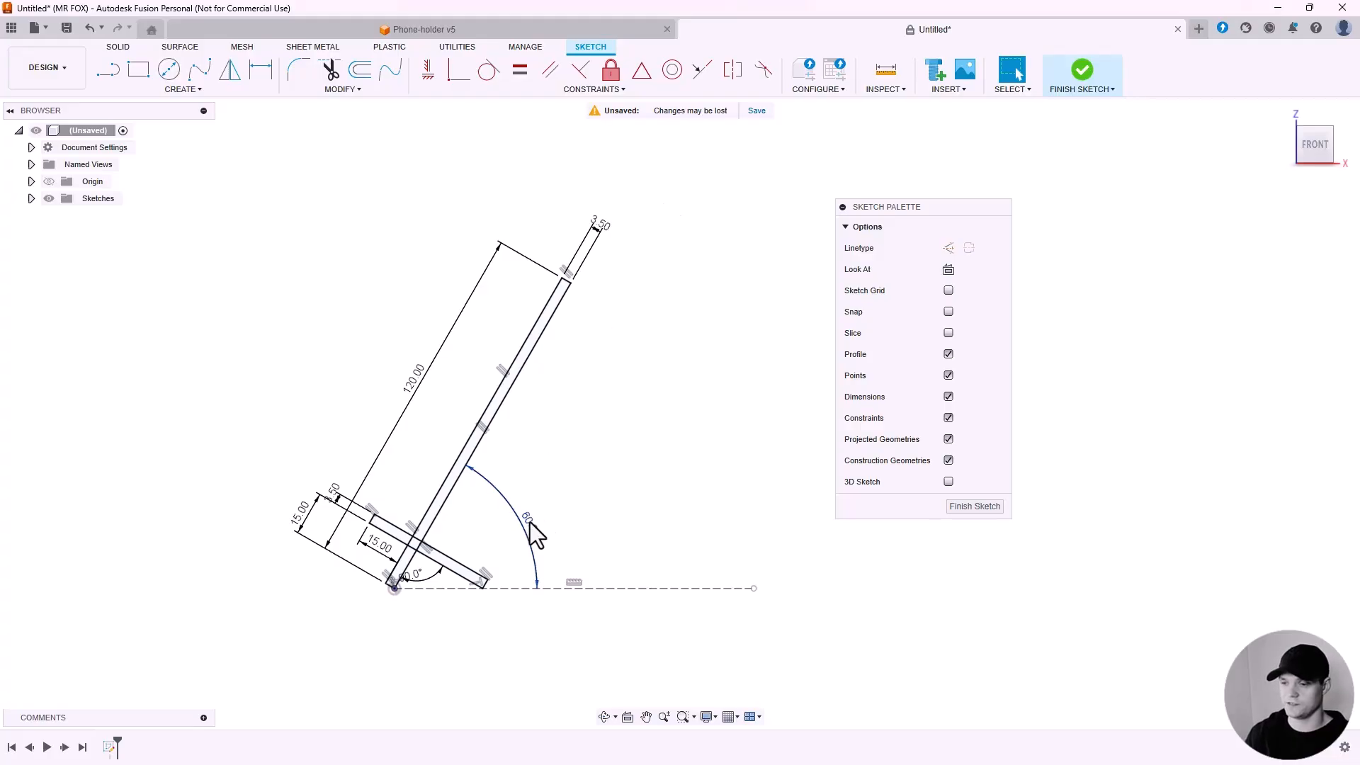
double_click(528, 525)
type("80")
key("Return")
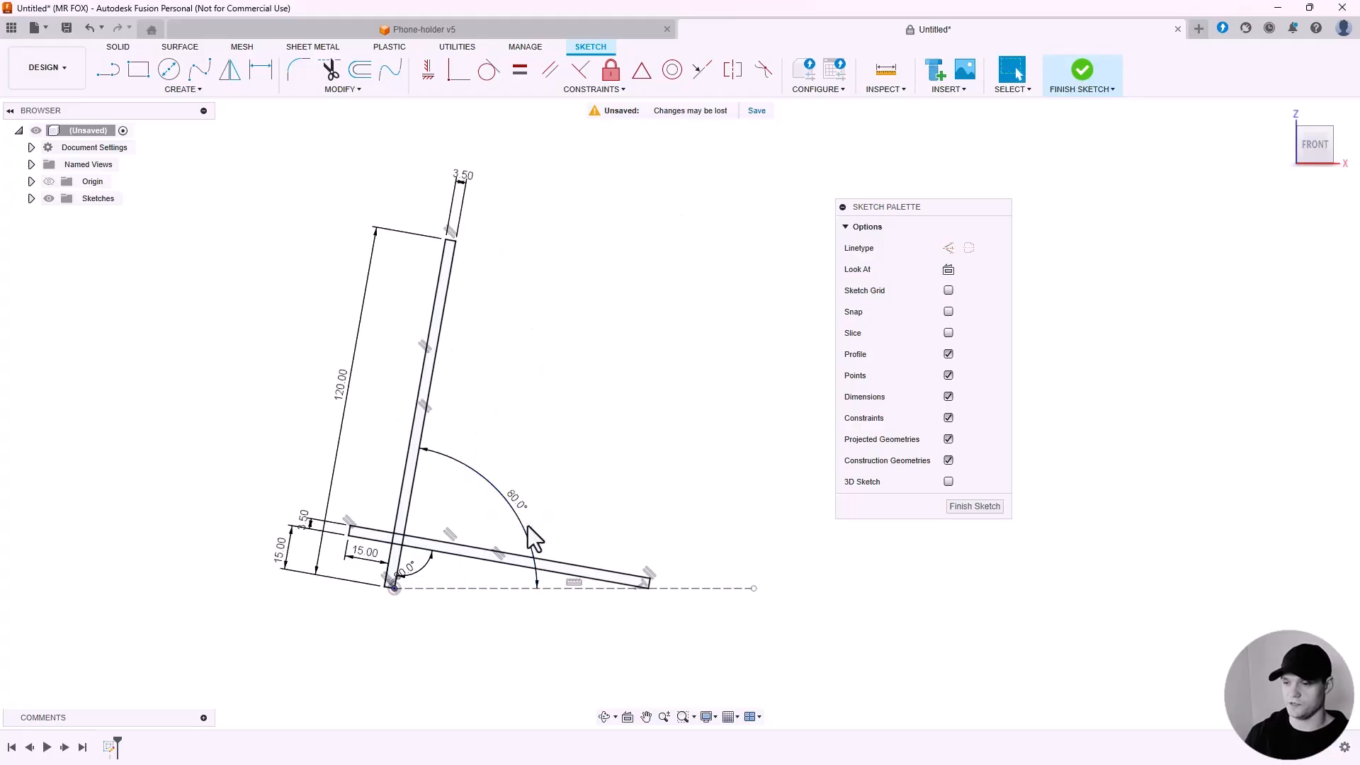
double_click(522, 506)
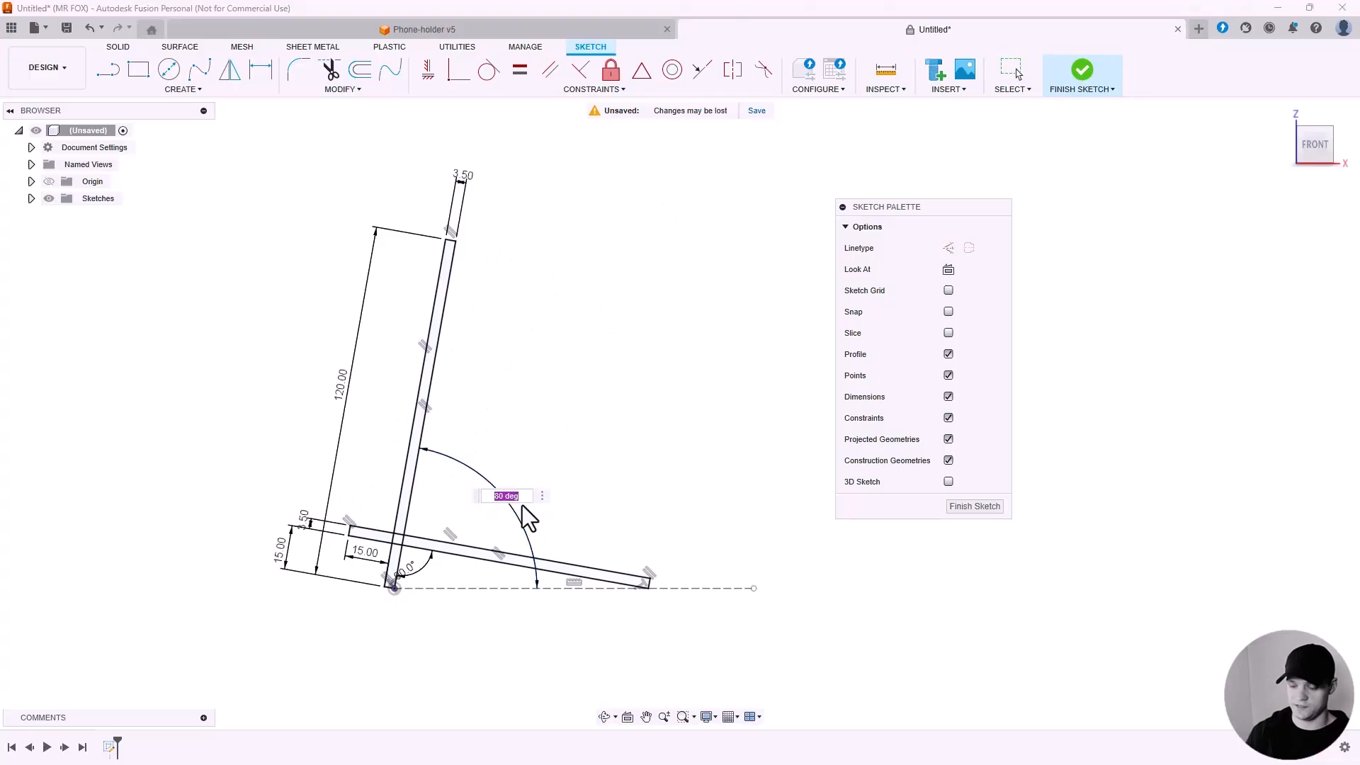
key("Return")
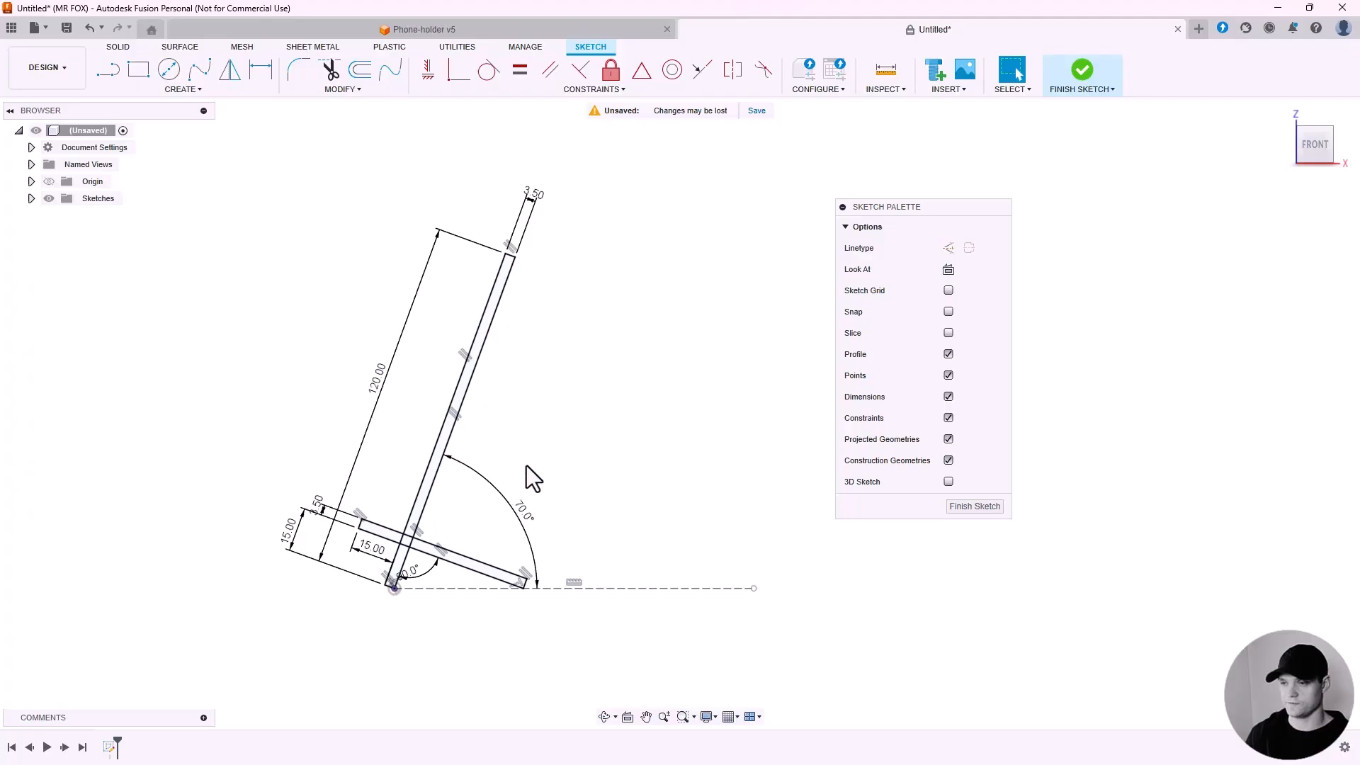
Finish the sketch and extrude the back plate's three profiles 70 mm as a new body.
left_click(961, 507)
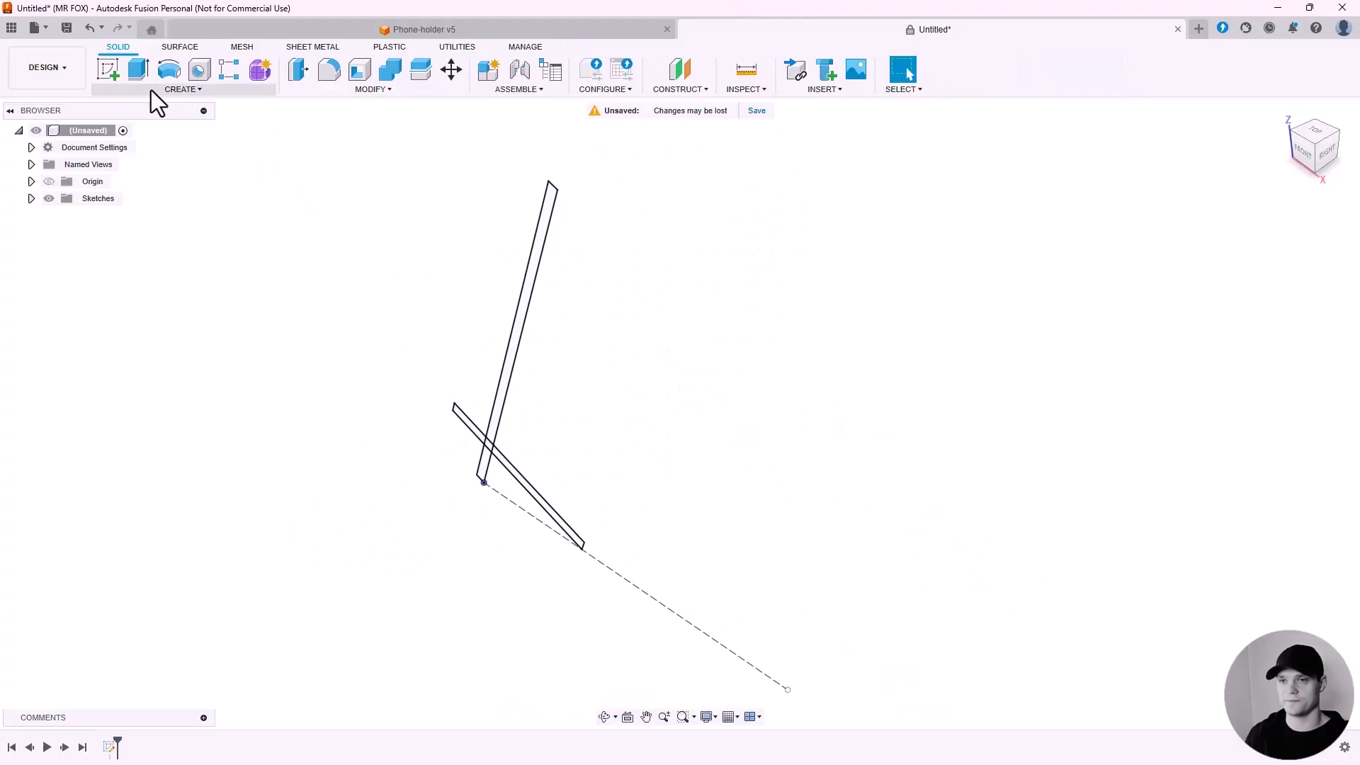
left_click(137, 69)
middle_click_drag(472, 264, 501, 389, "shift")
left_click(499, 395)
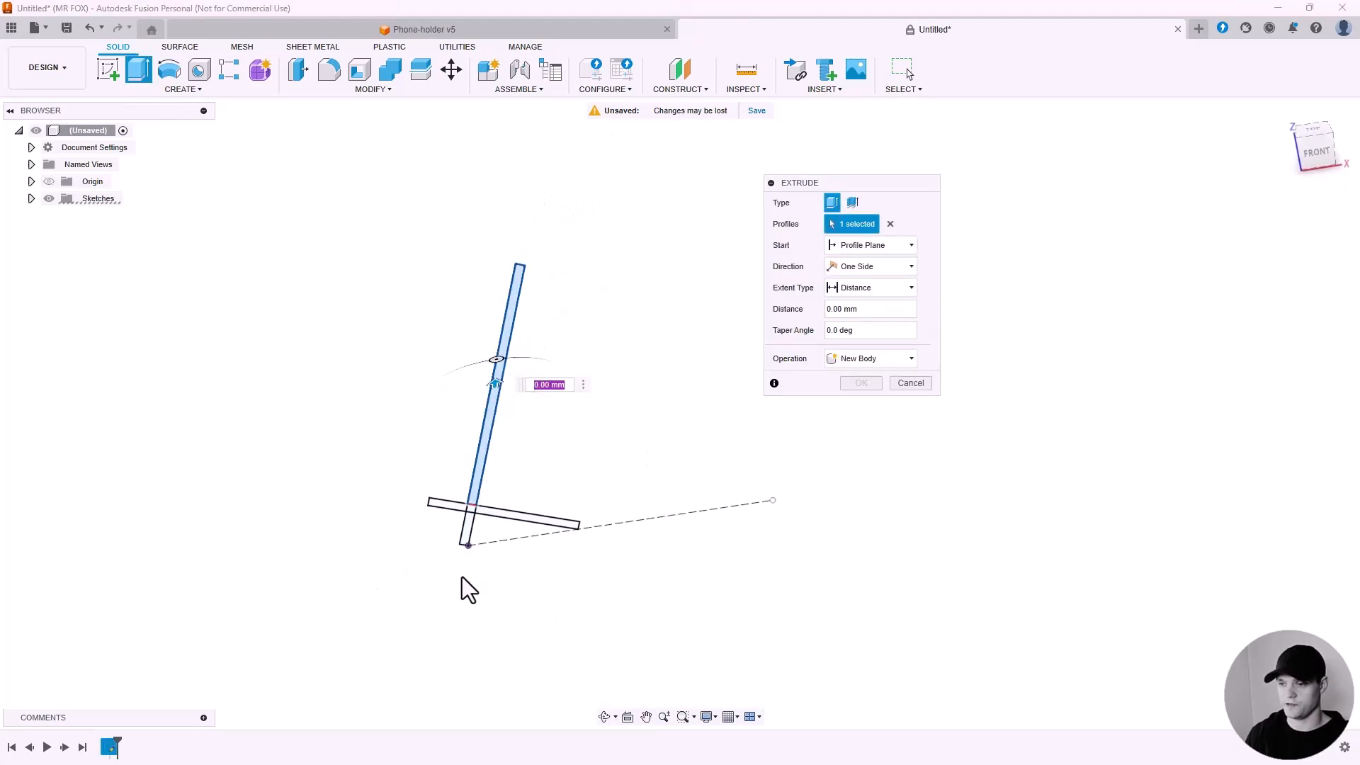
scroll(471, 517, "up", 3)
left_click(491, 399)
left_click(473, 469)
scroll(476, 524, "down", 3)
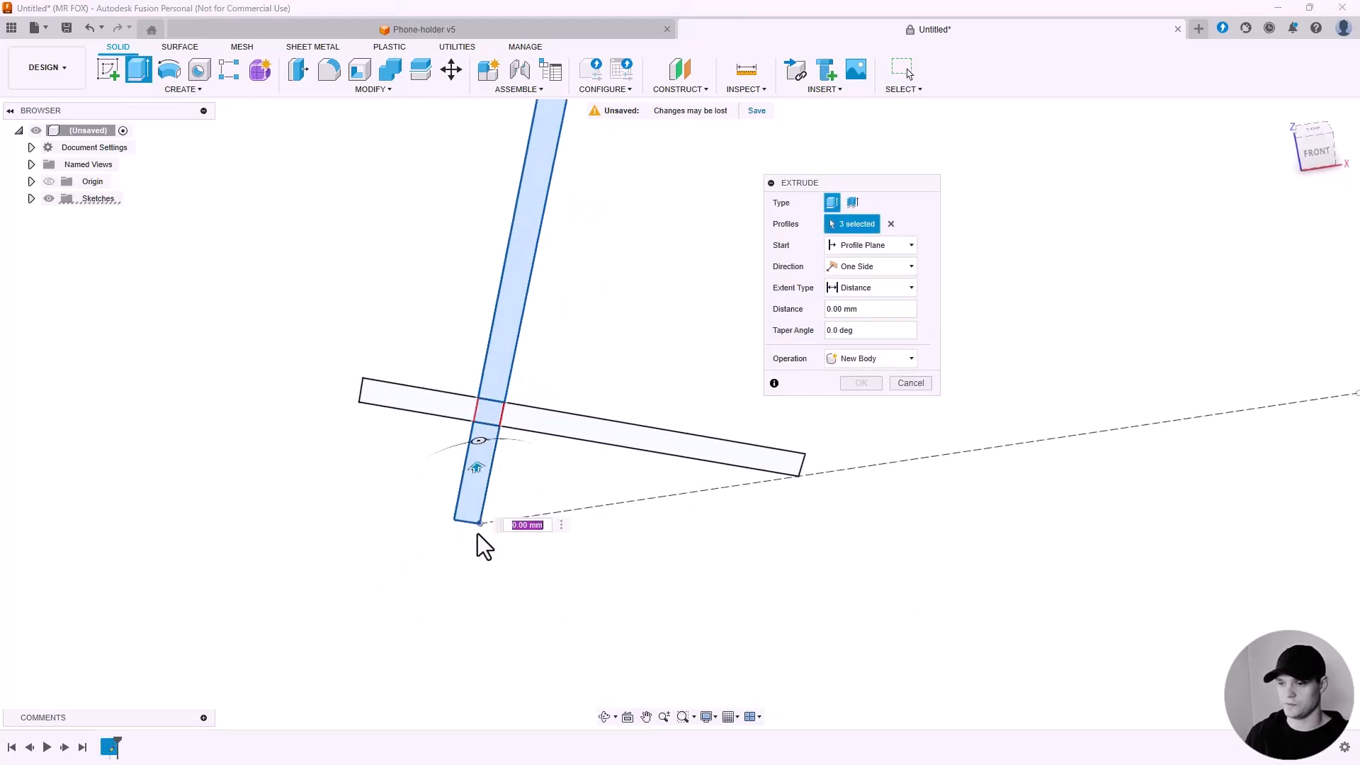
middle_click_drag(477, 546, 524, 519, "shift")
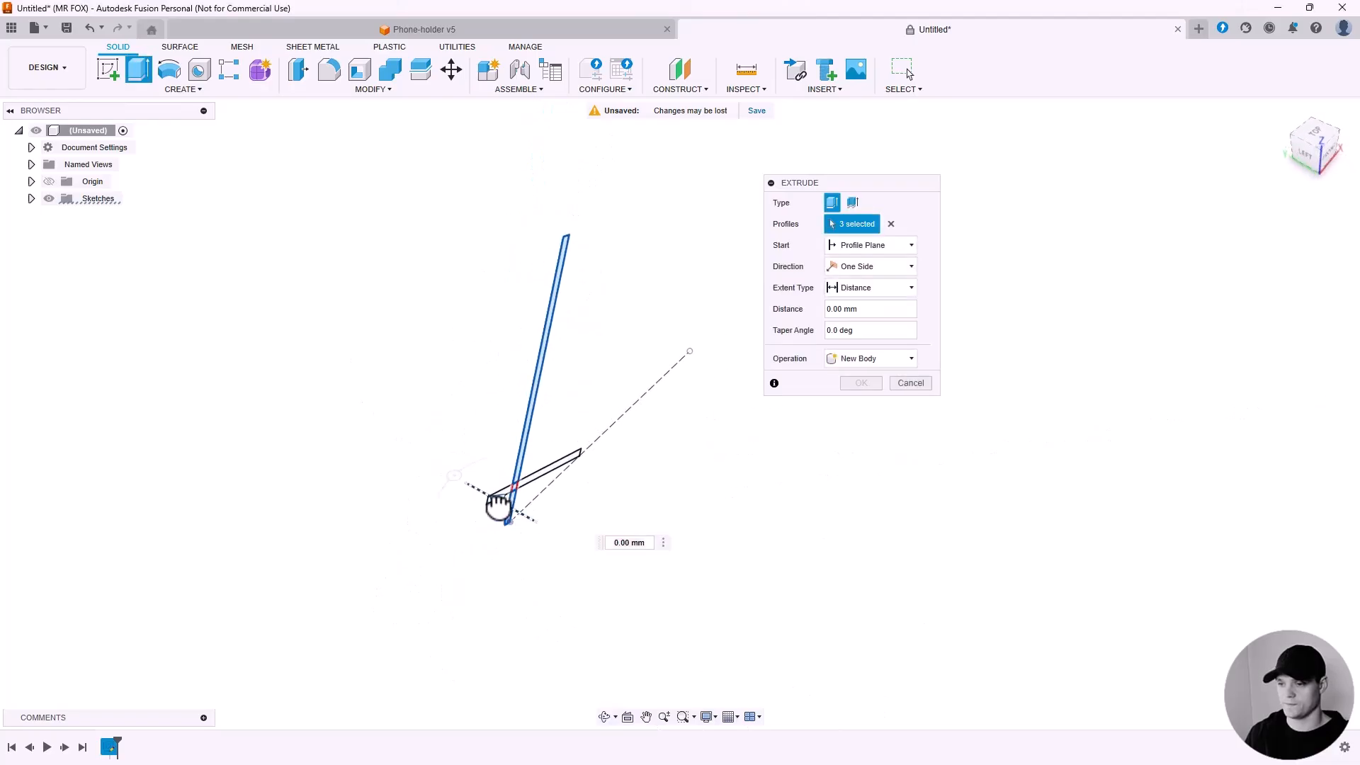
left_click_drag(495, 501, 439, 454)
type("70")
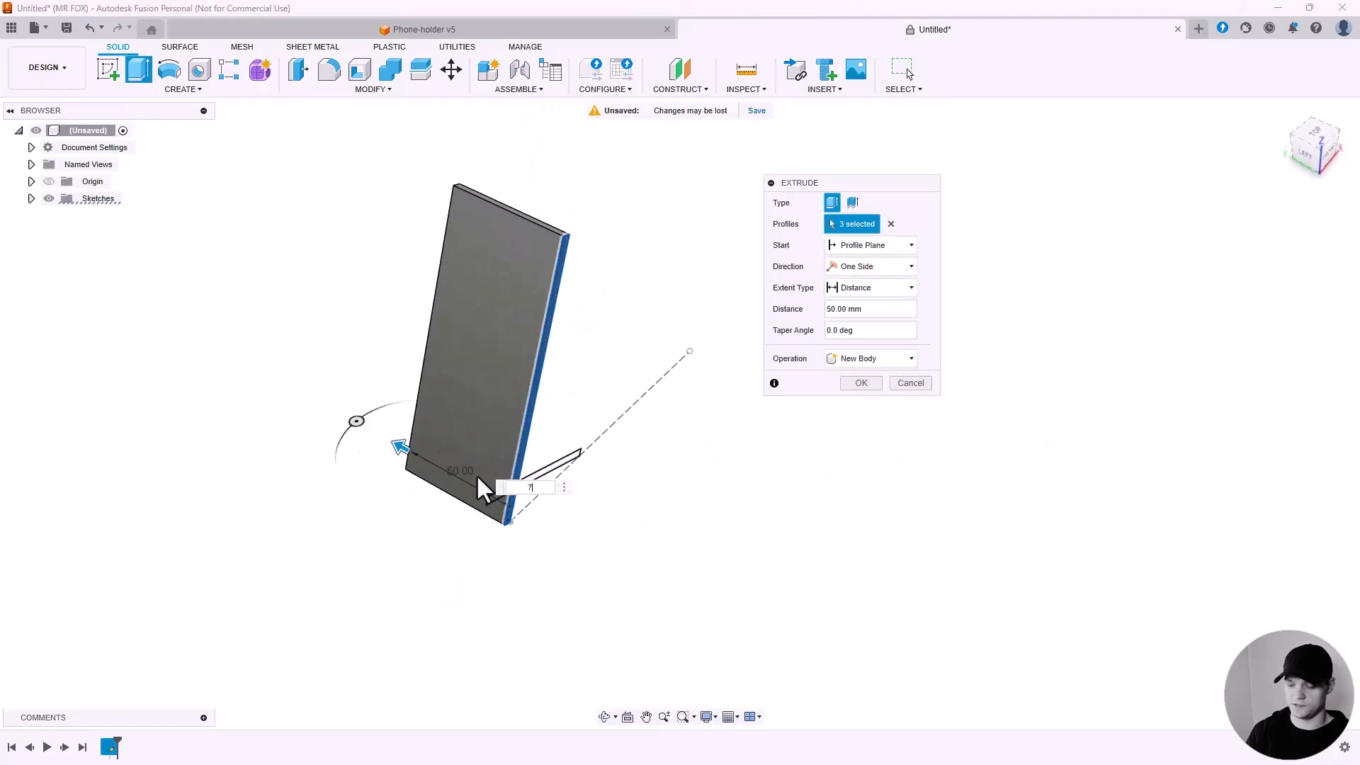
left_click(856, 384)
Show the sketch and hide the back plate body.
middle_click_drag(546, 385, 395, 355, "shift")
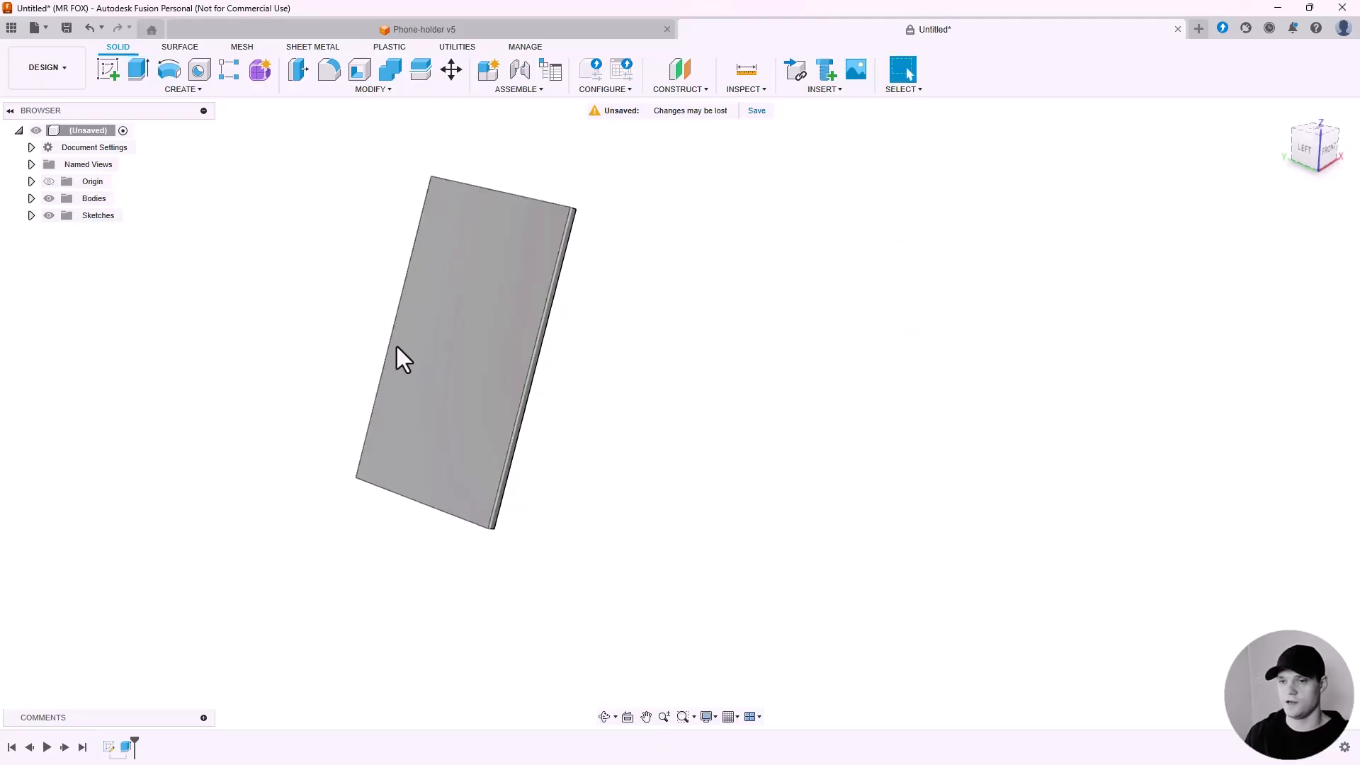
left_click(31, 216)
left_click(59, 233)
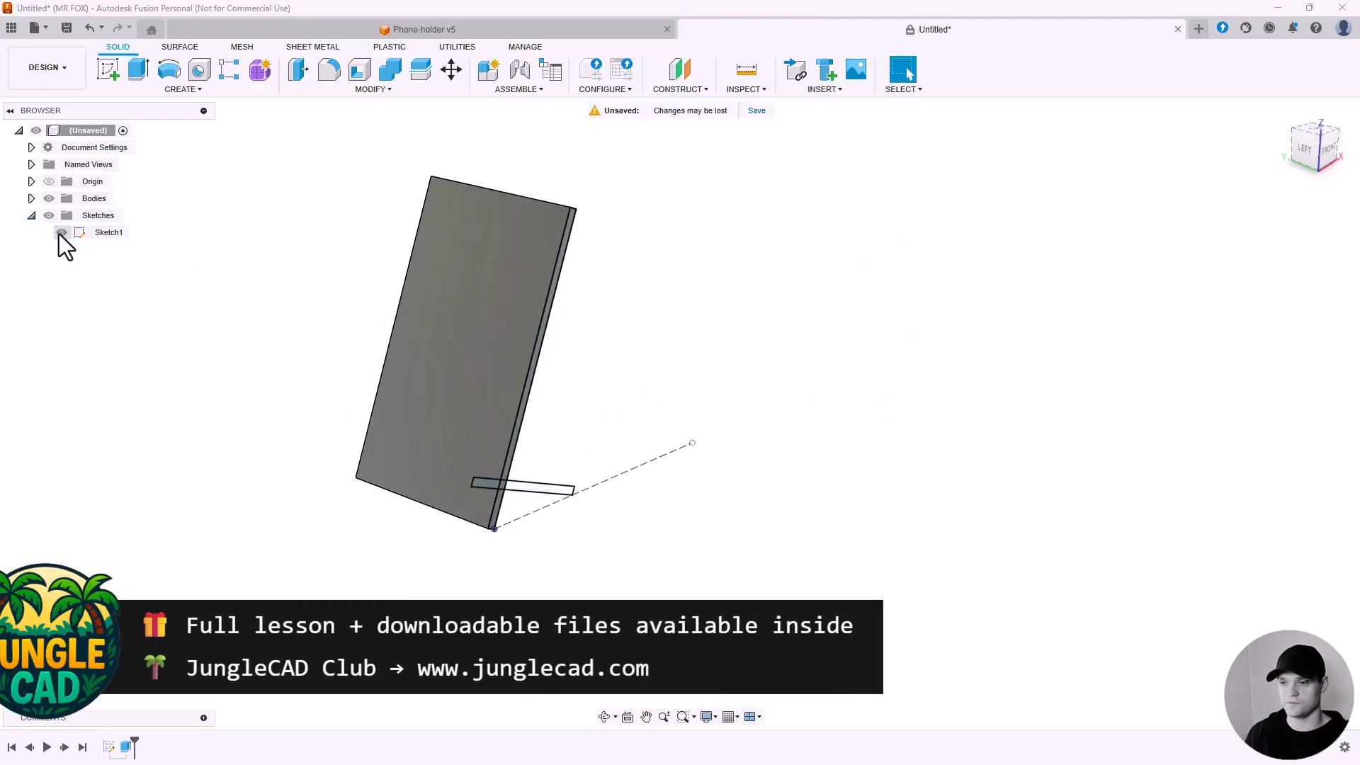
left_click(32, 198)
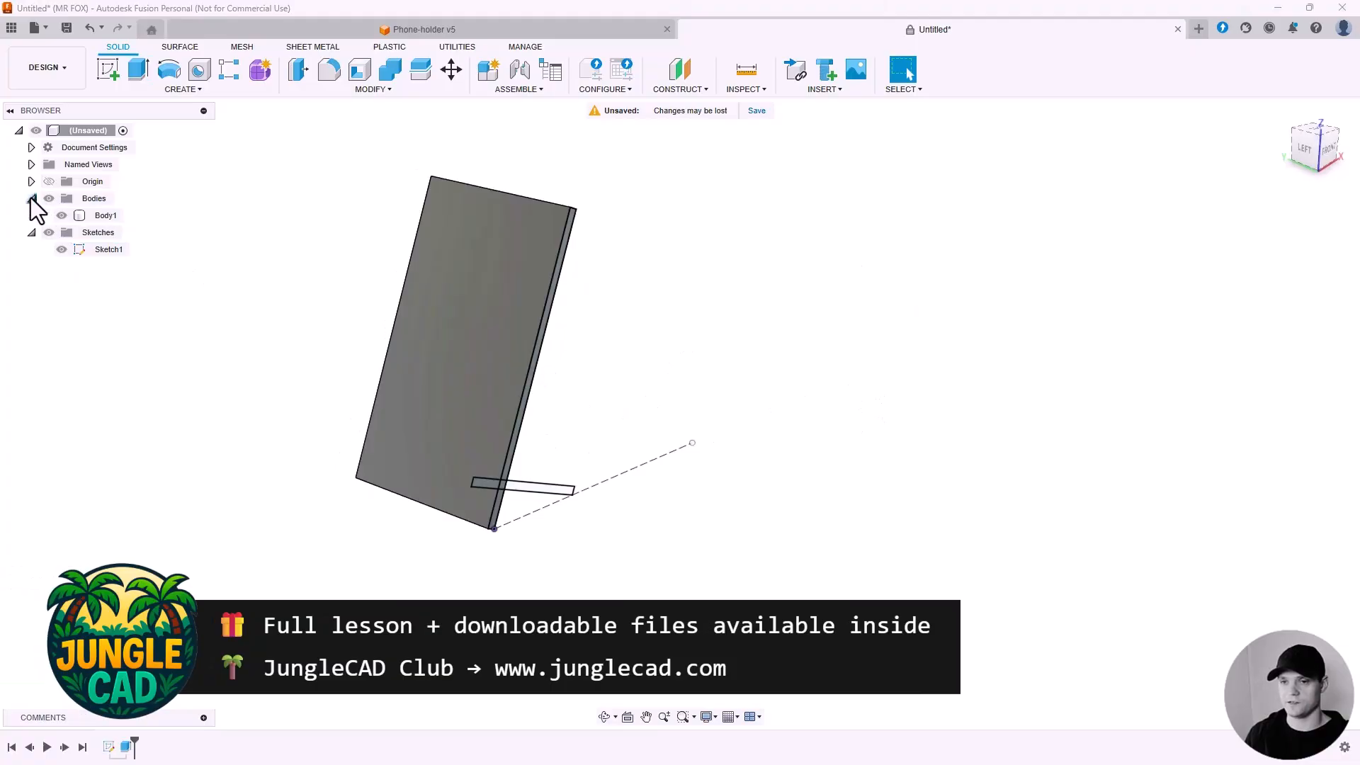
left_click(62, 215)
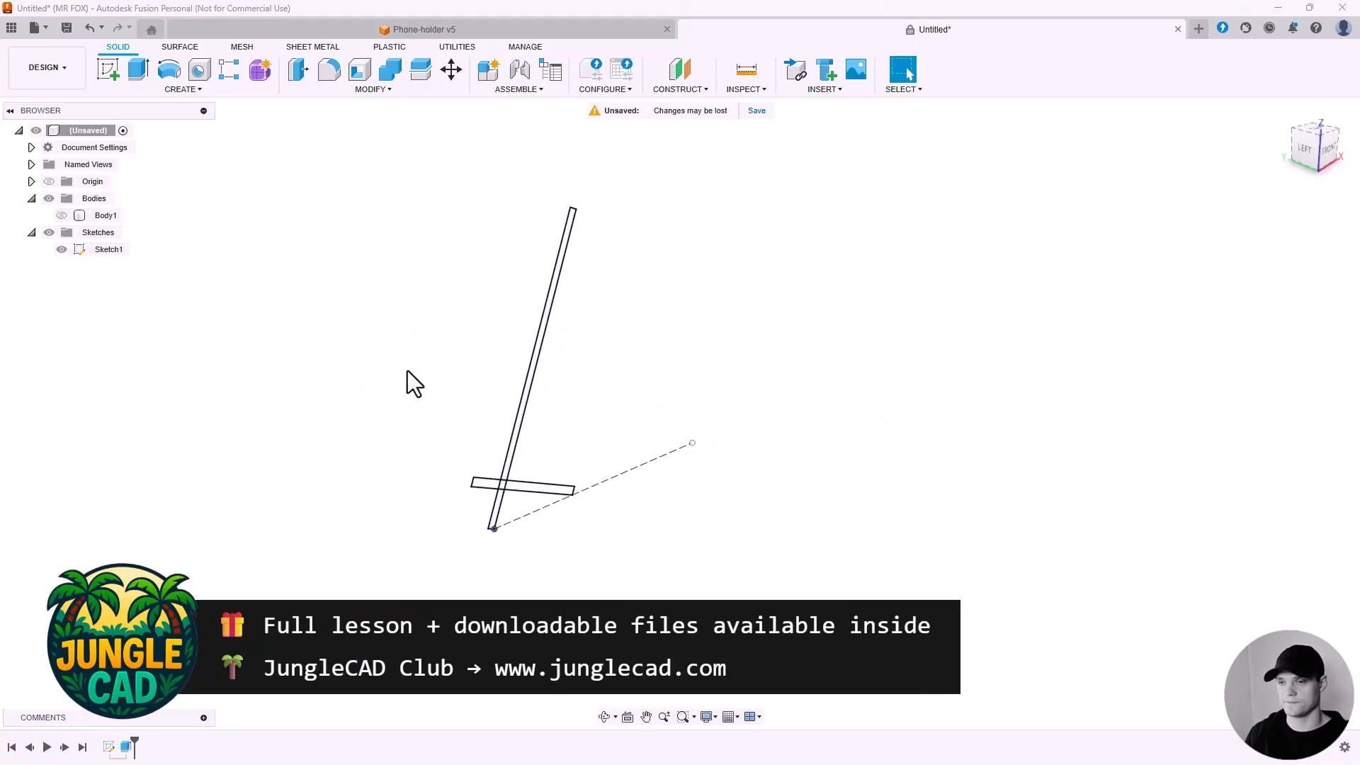
mouse_move(408, 373)
middle_mouse_down("shift")
mouse_move(535, 486)
mouse_move(274, 150)
middle_mouse_up("shift")
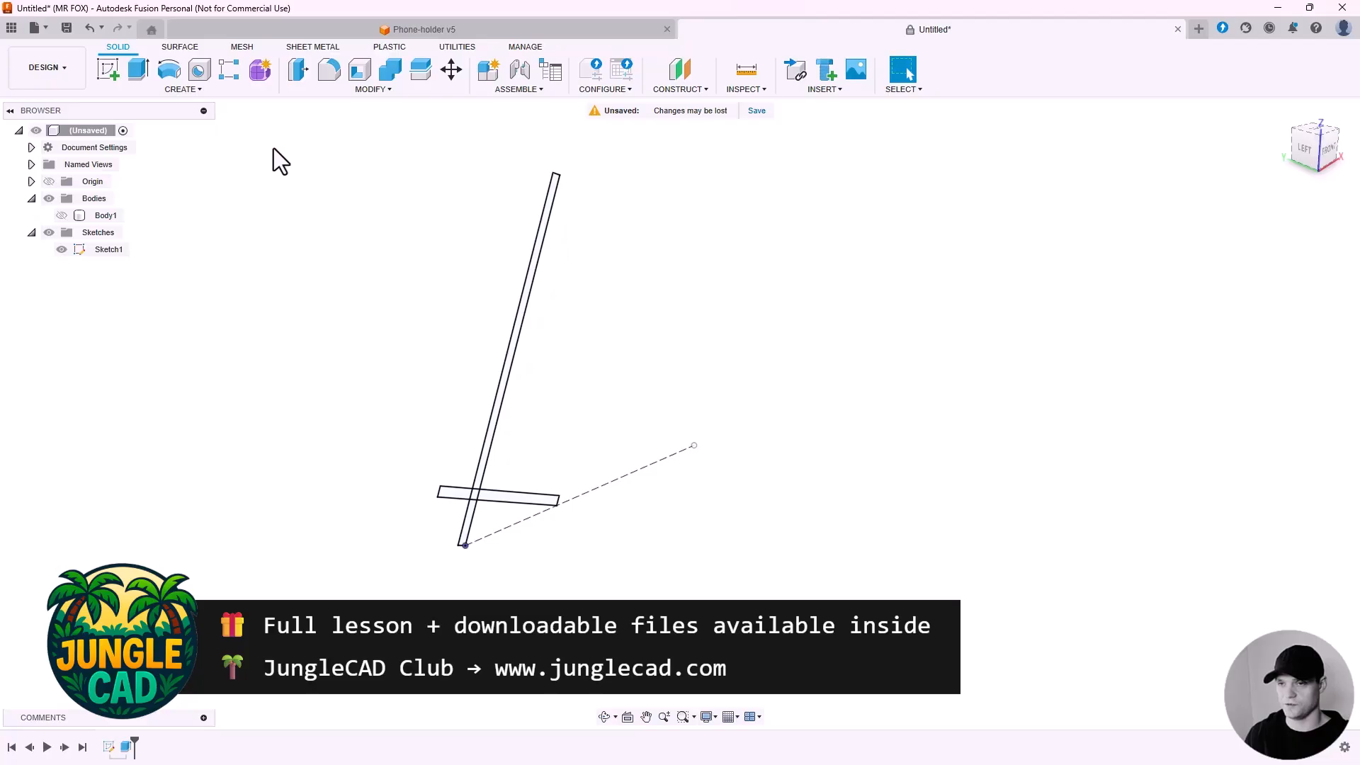
Extrude the base plate's three profiles 70 mm as a new body.
left_click(138, 68)
scroll(498, 512, "up", 2)
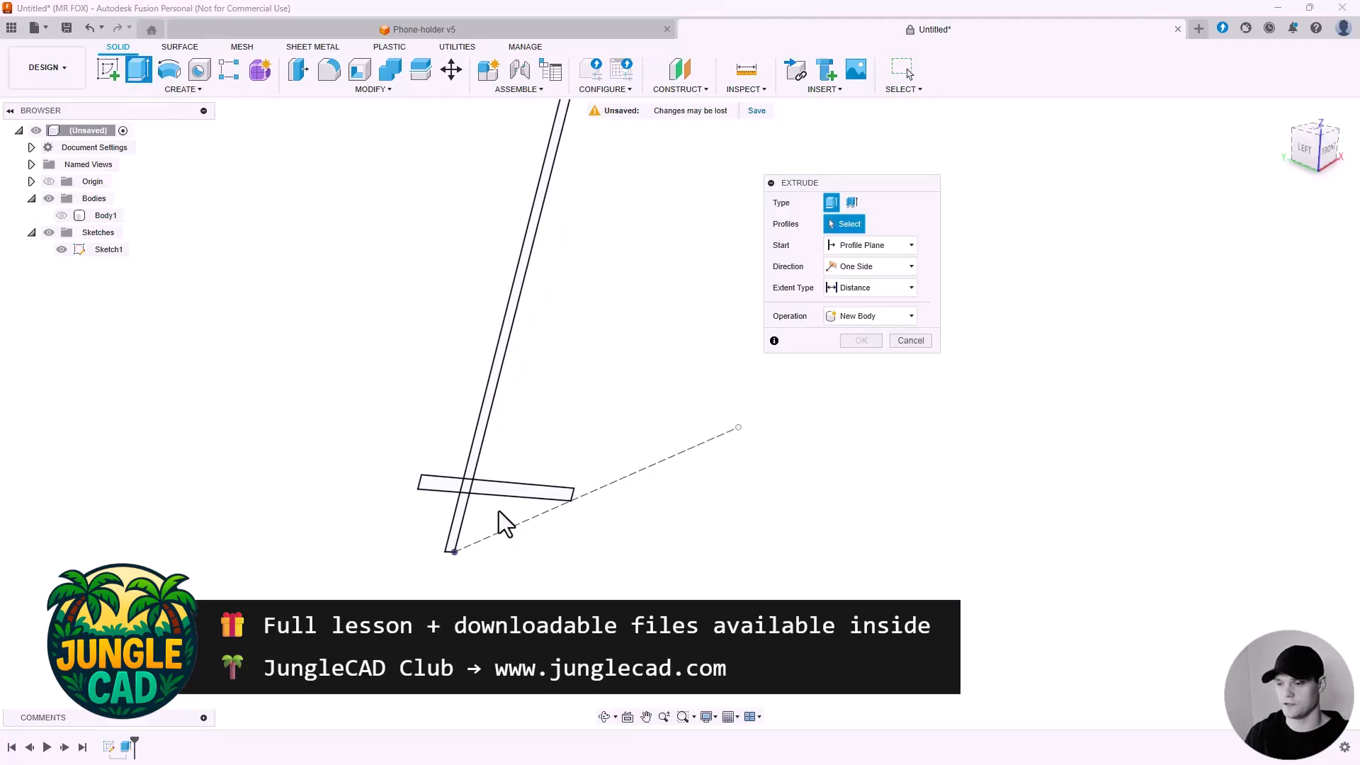
scroll(504, 525, "up", 2)
left_click(477, 480)
left_click(444, 467)
left_click(407, 473)
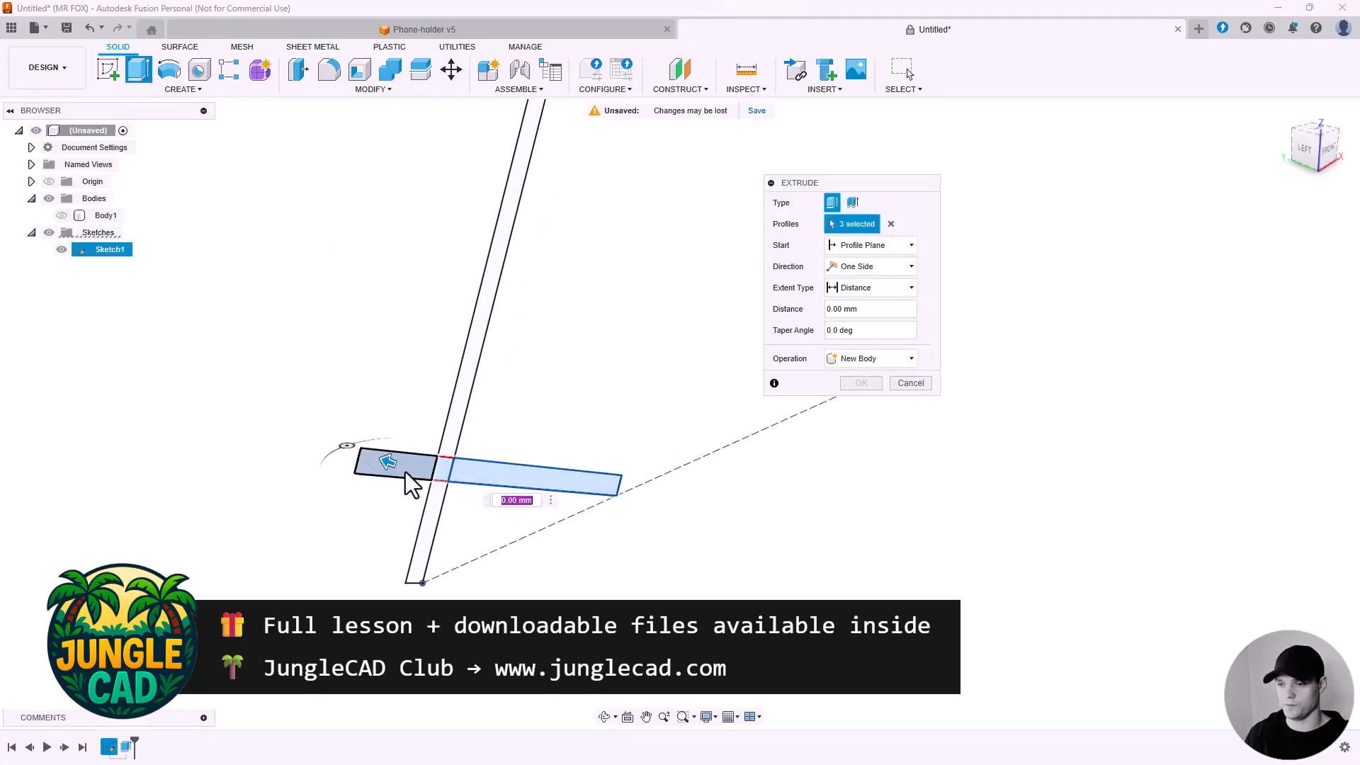
middle_click_drag(406, 472, 527, 459, "shift")
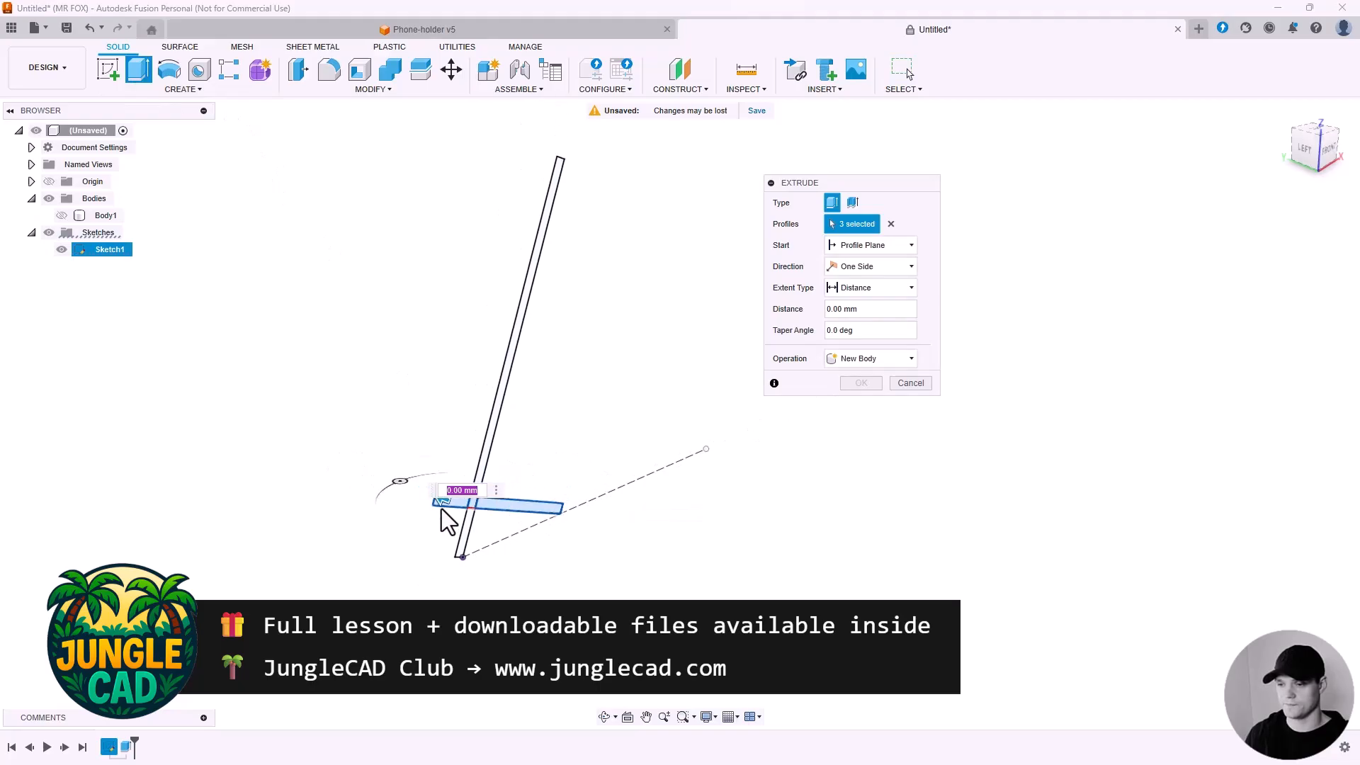
left_click_drag(442, 502, 322, 454)
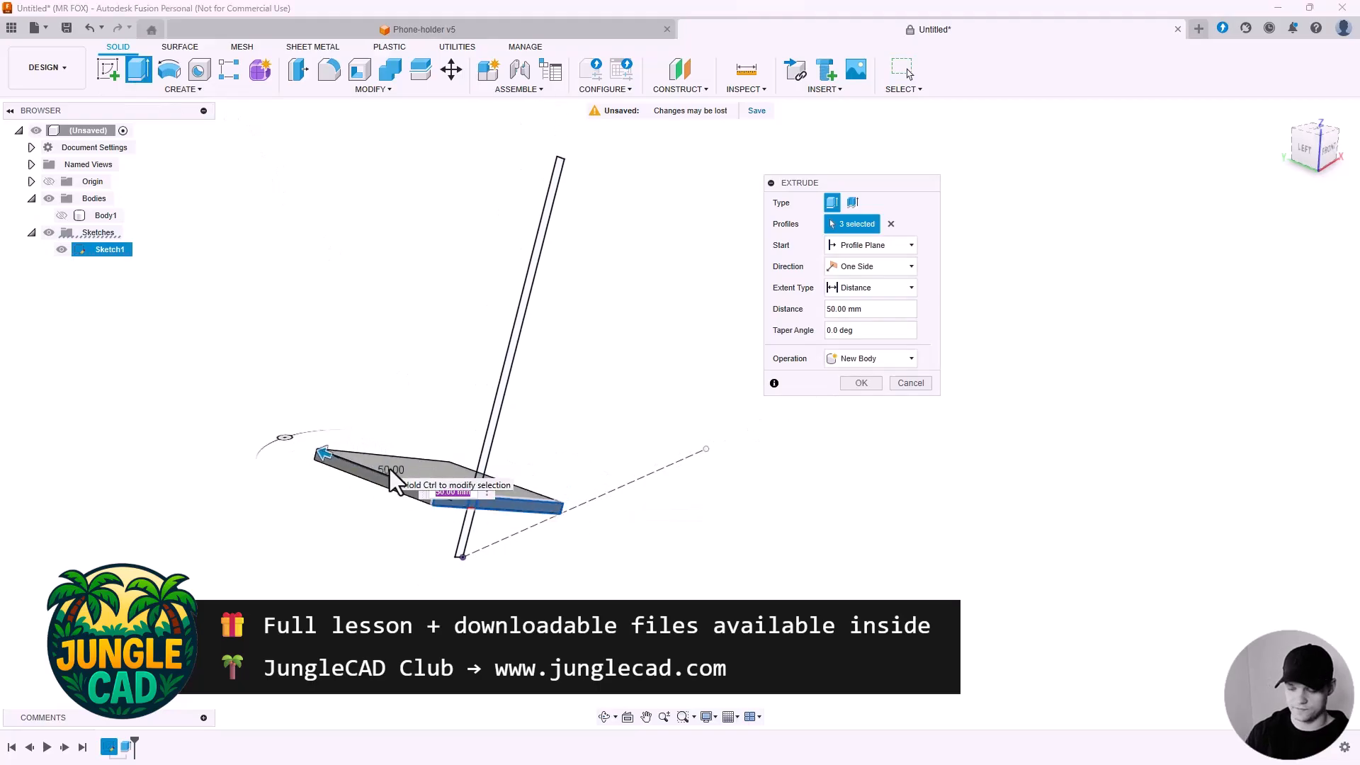
type("70")
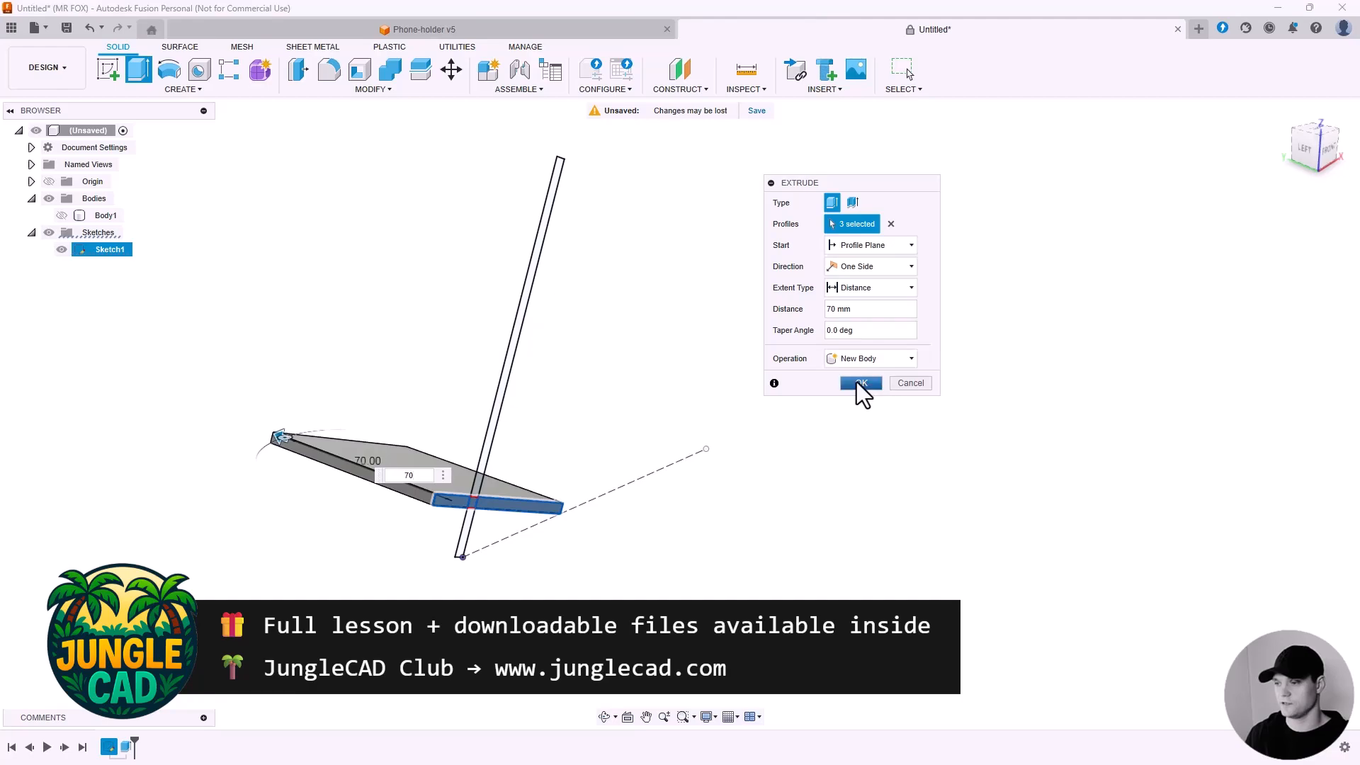
left_click(860, 384)
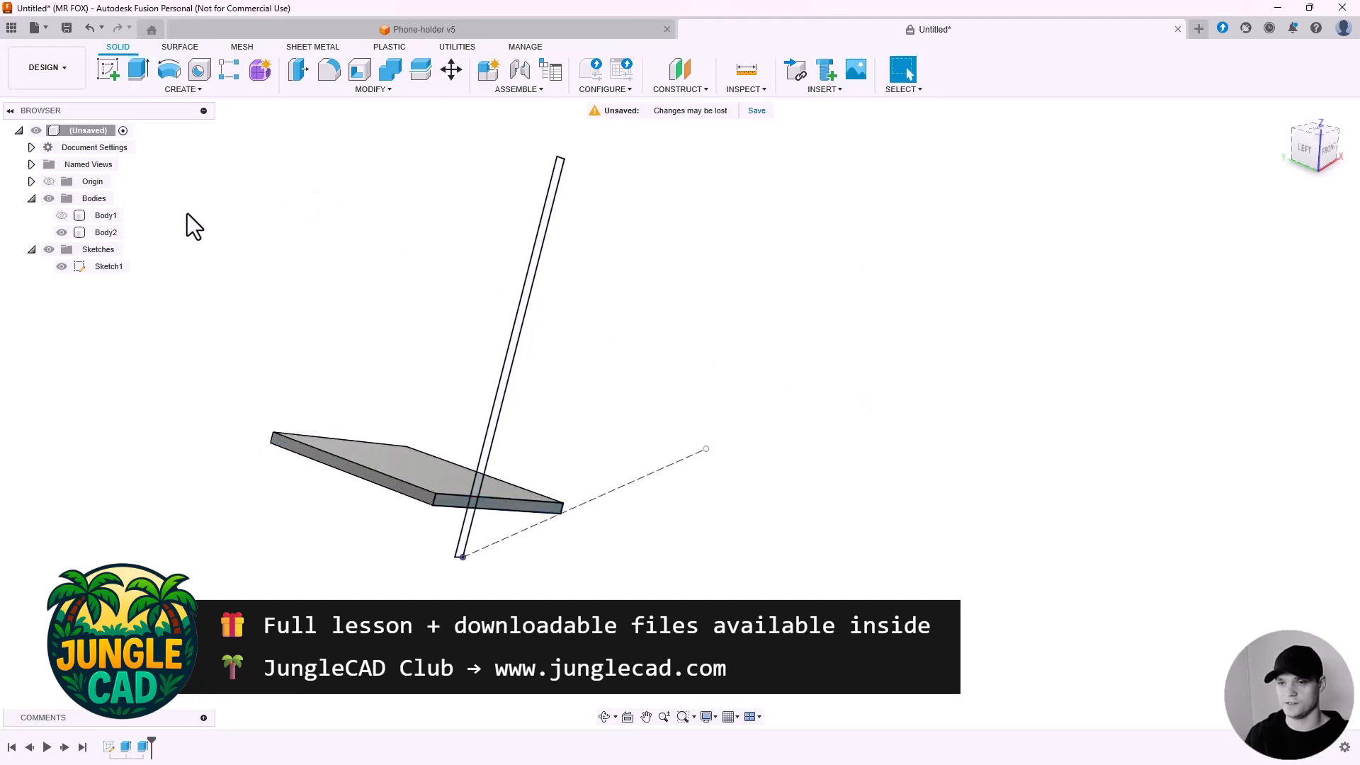
Show the back plate body and hide the base plate body.
left_click(62, 215)
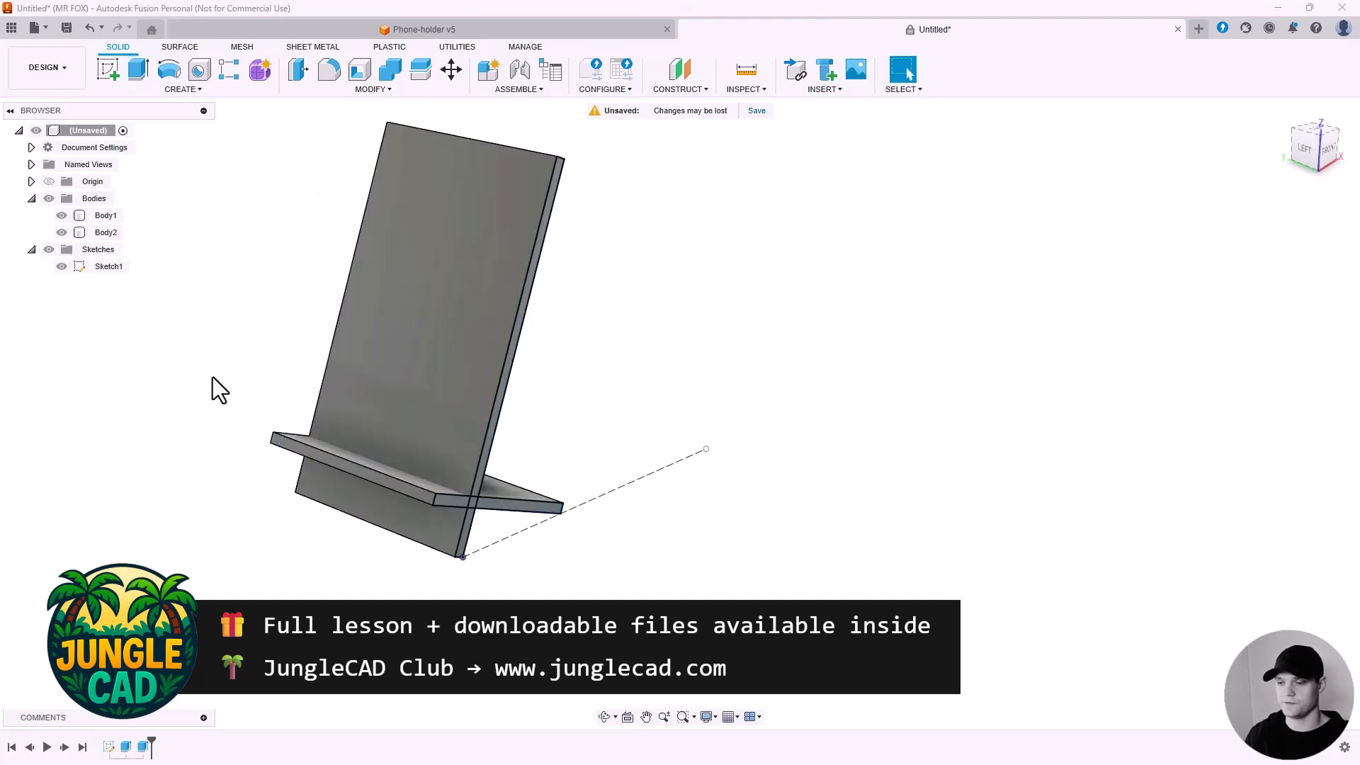
middle_click_drag(425, 304, 488, 345)
left_click(489, 346)
left_click(645, 352)
middle_click_drag(648, 413, 454, 485, "shift")
left_click(454, 484)
middle_click_drag(608, 384, 609, 394, "shift")
left_click(666, 389)
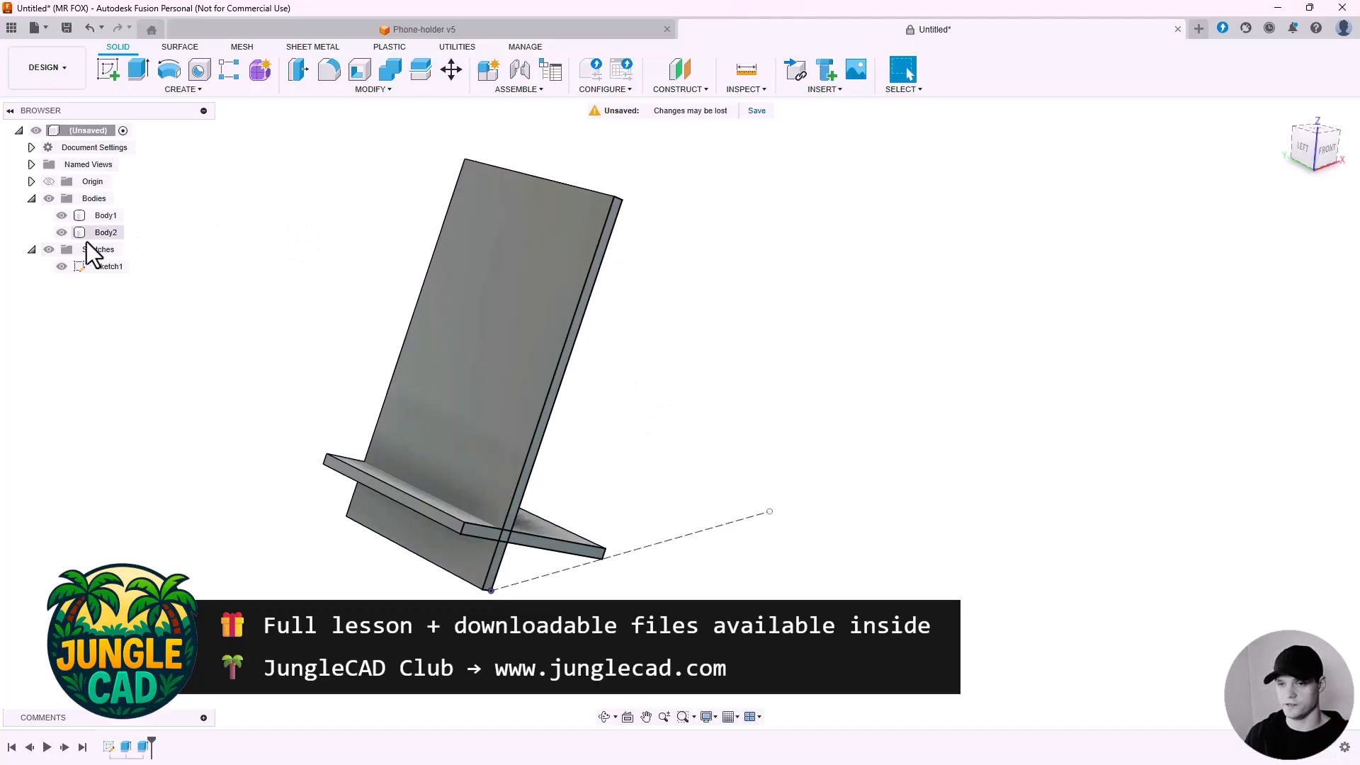
left_click(61, 233)
scroll(565, 584, "up", 3)
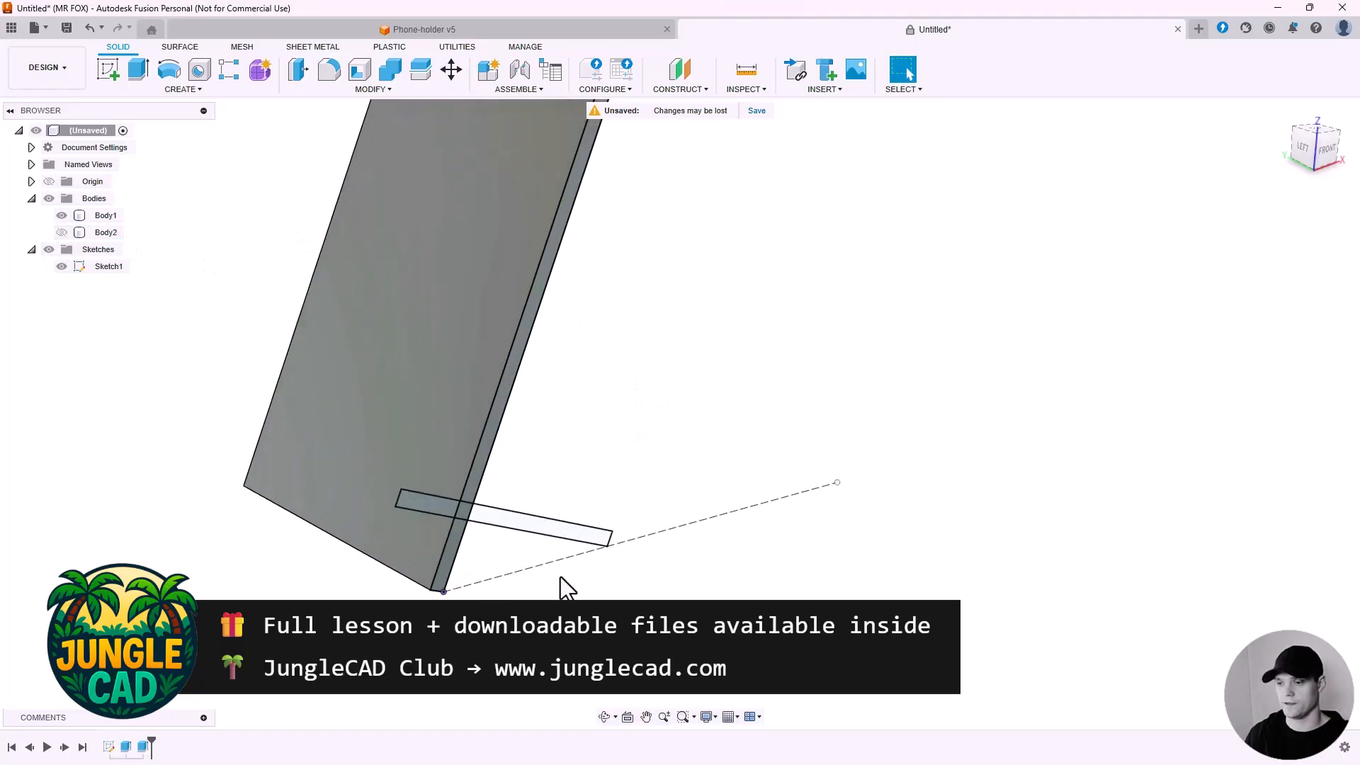
Extrude-cut the overlapping profile 35 mm into the back plate to form a slot.
left_click(138, 69)
scroll(425, 504, "up", 3)
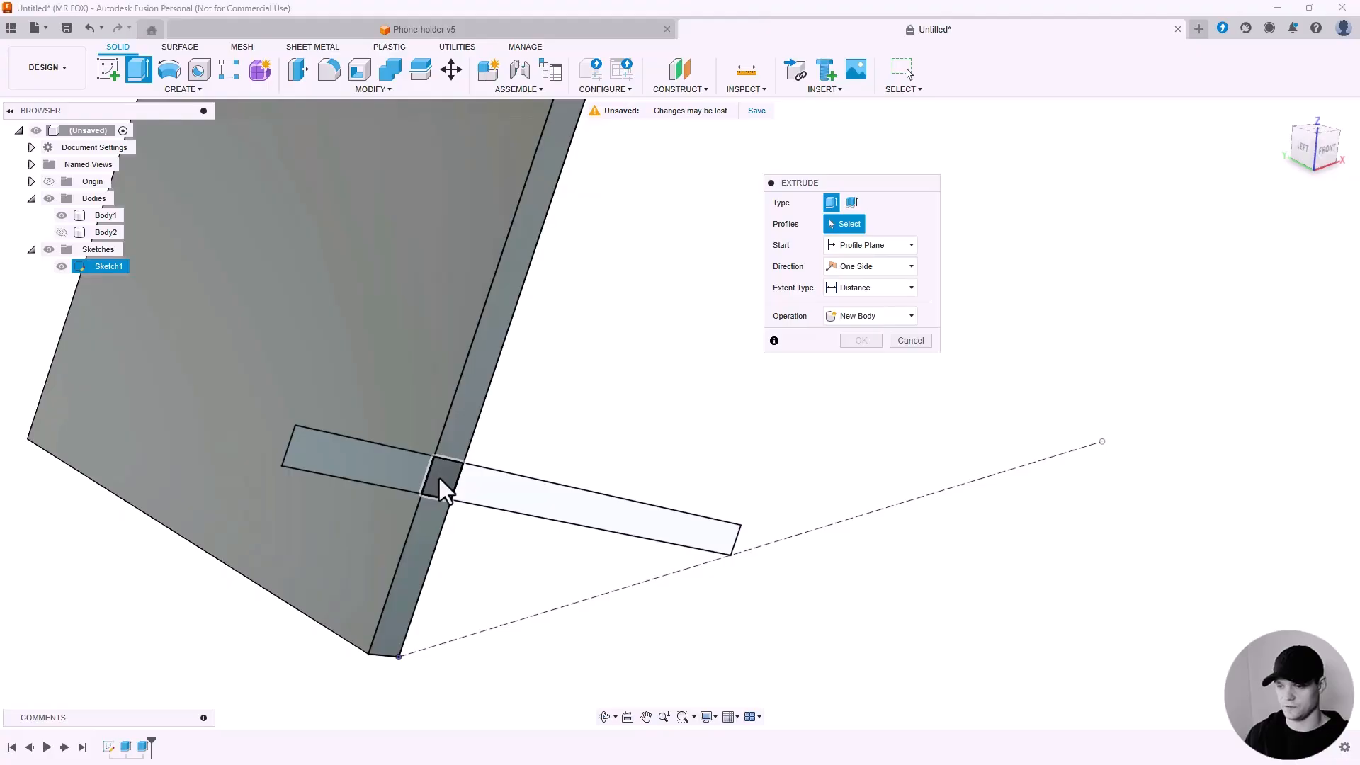
left_click(440, 480)
middle_click_drag(395, 447, 403, 448, "shift")
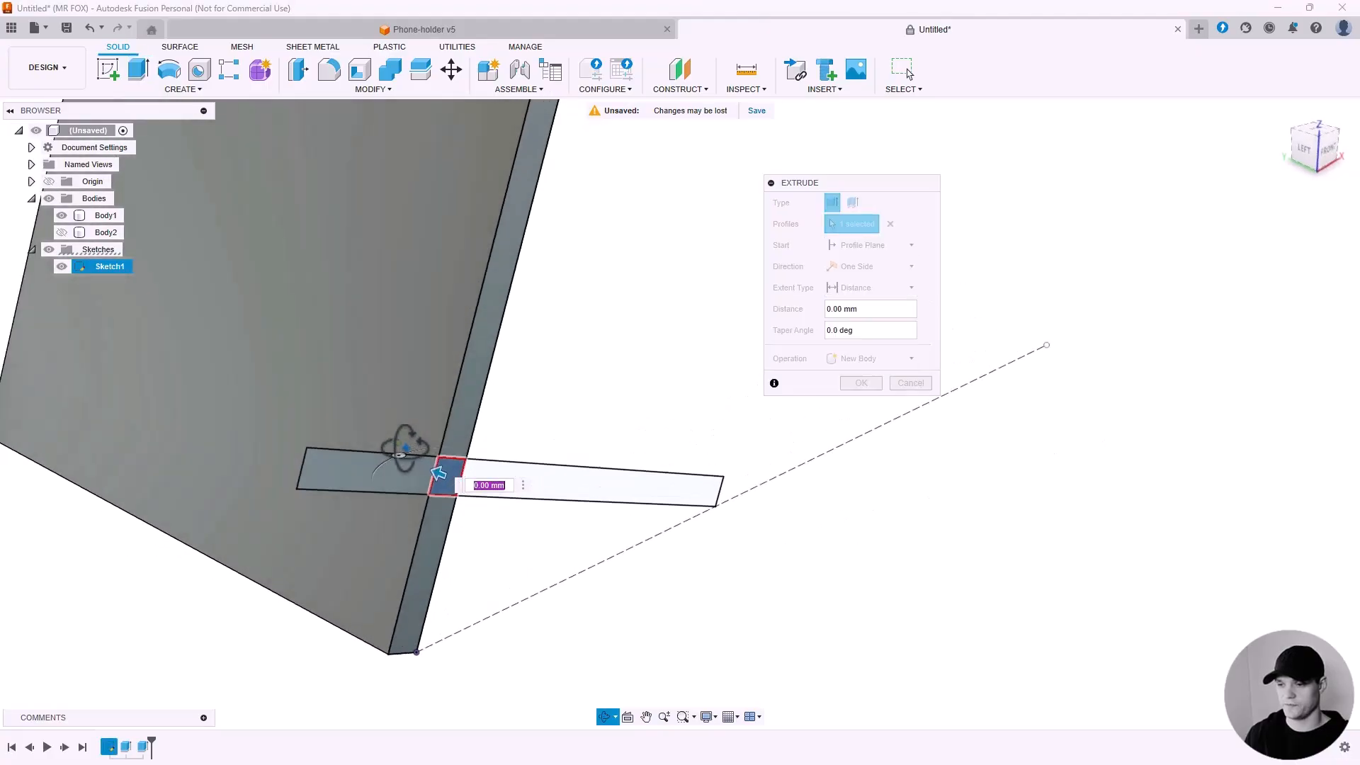
left_click_drag(434, 470, 213, 377)
scroll(496, 580, "down", 4)
middle_click_drag(372, 427, 405, 432, "shift")
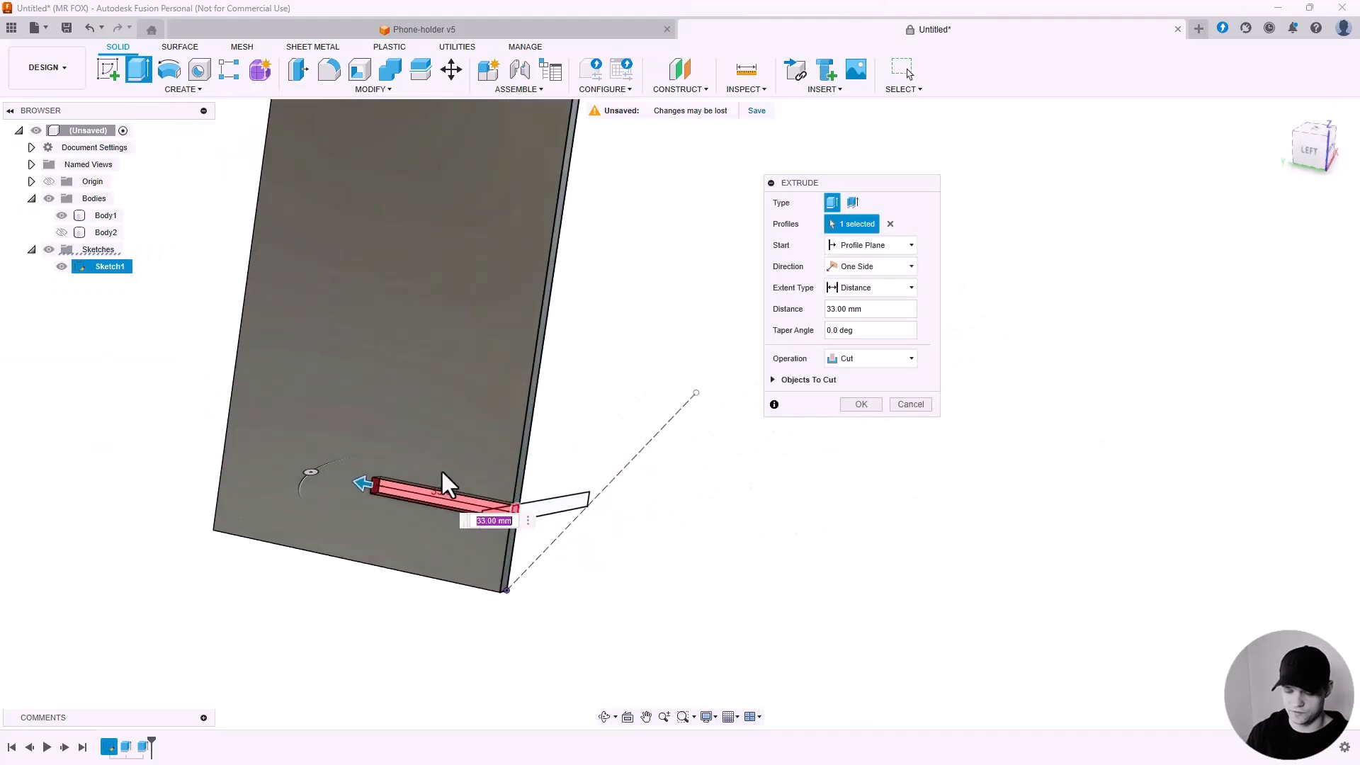
type("35")
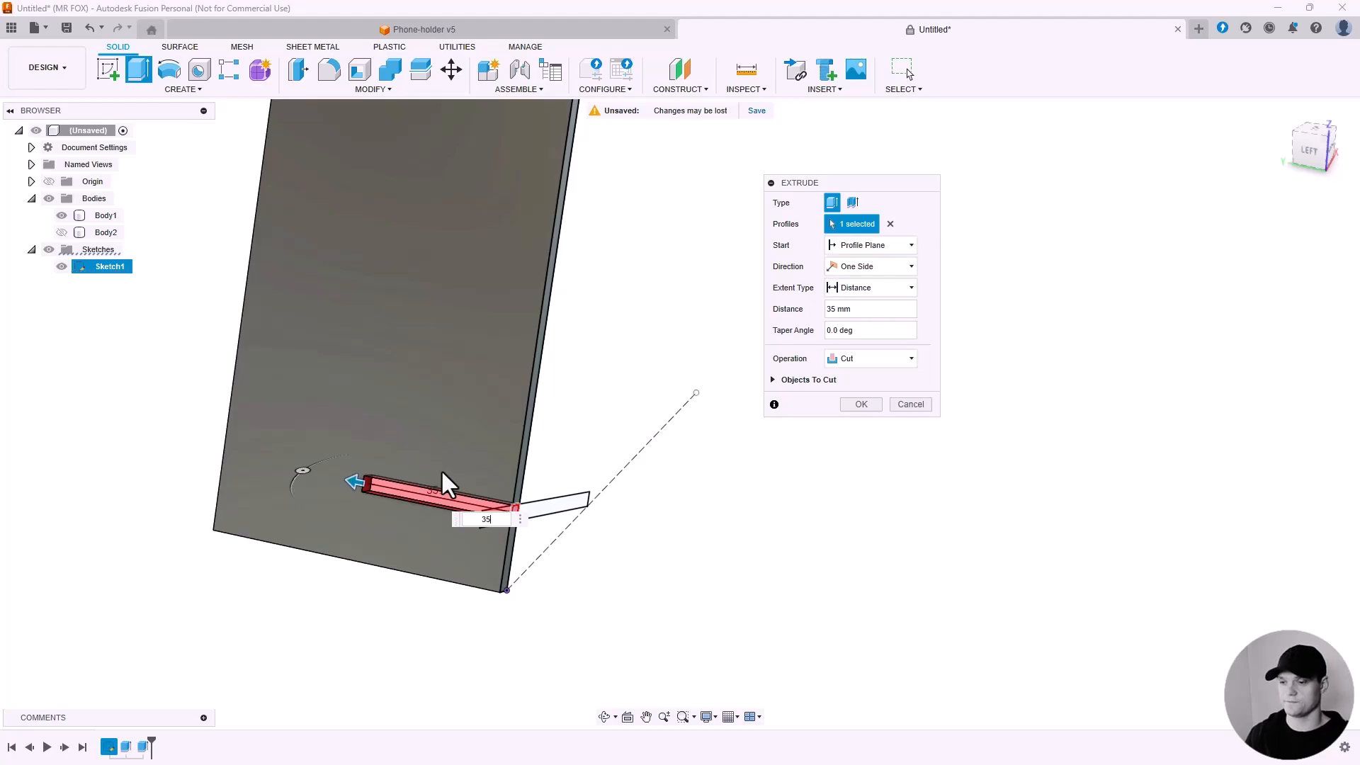
left_click(865, 407)
Hide the sketch and show the base plate body again.
left_click(62, 266)
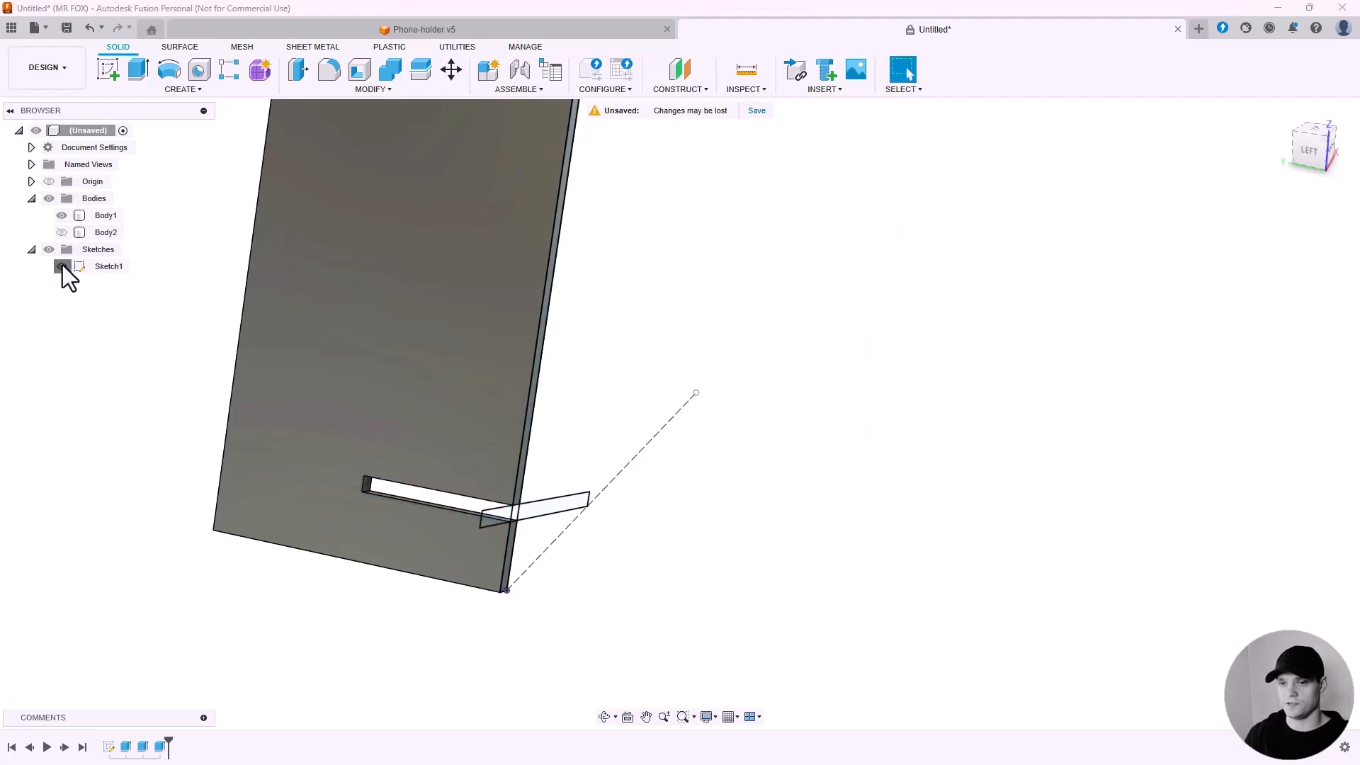
scroll(649, 494, "down", 4)
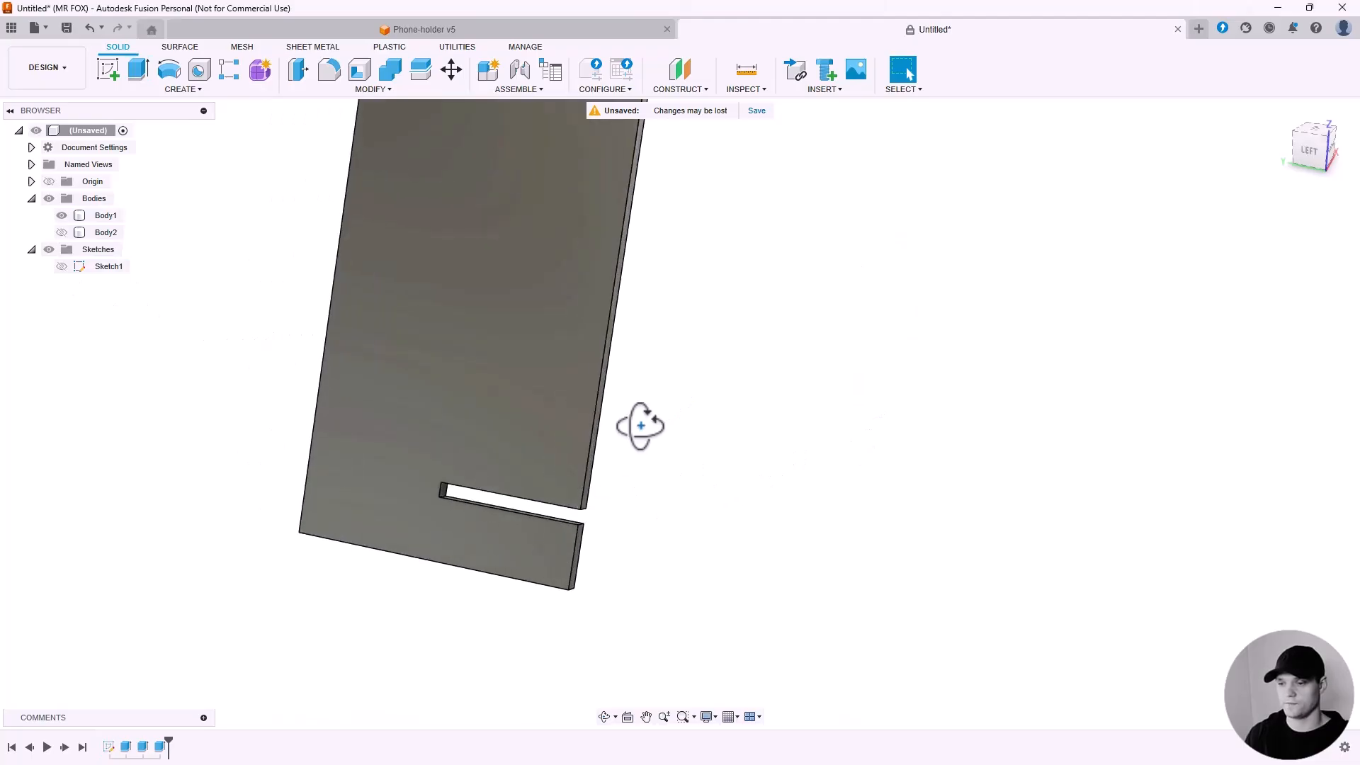
middle_click_drag(638, 425, 569, 499, "shift")
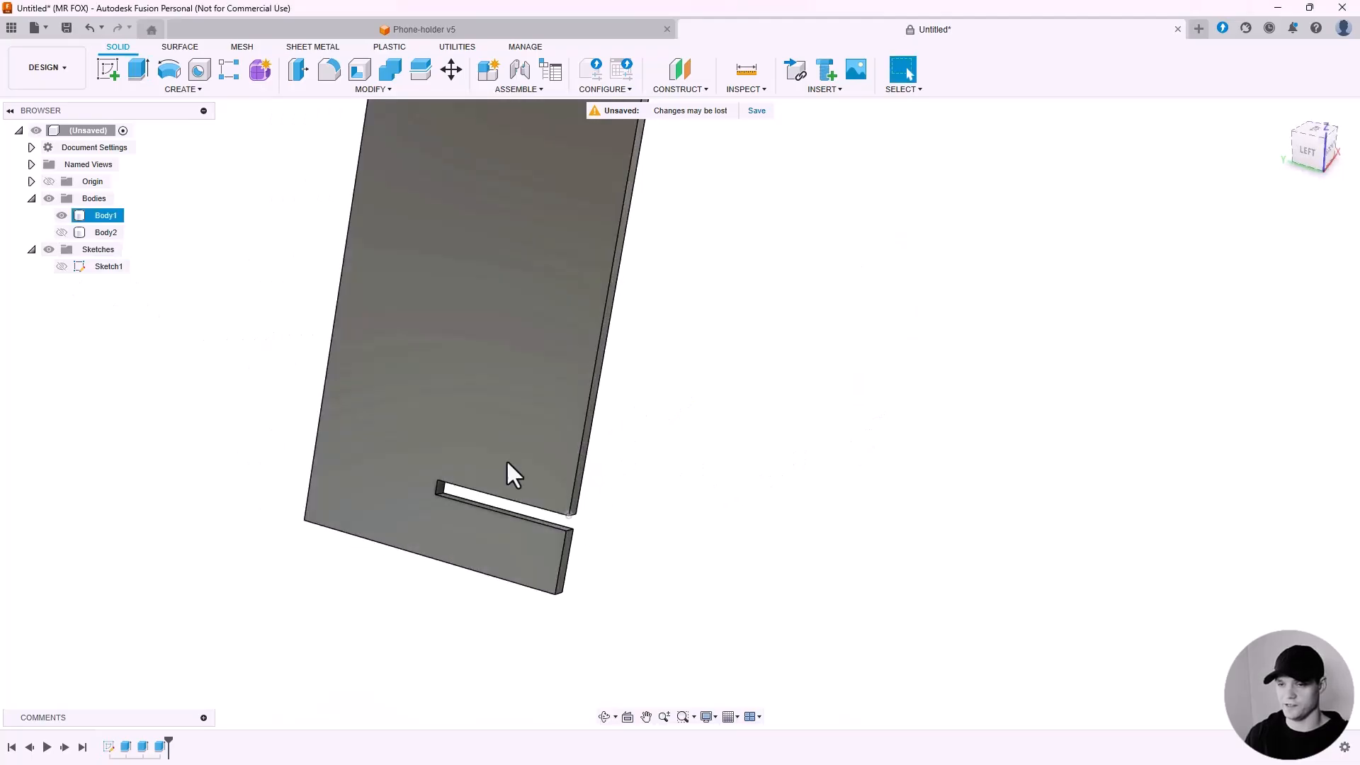
left_click(64, 233)
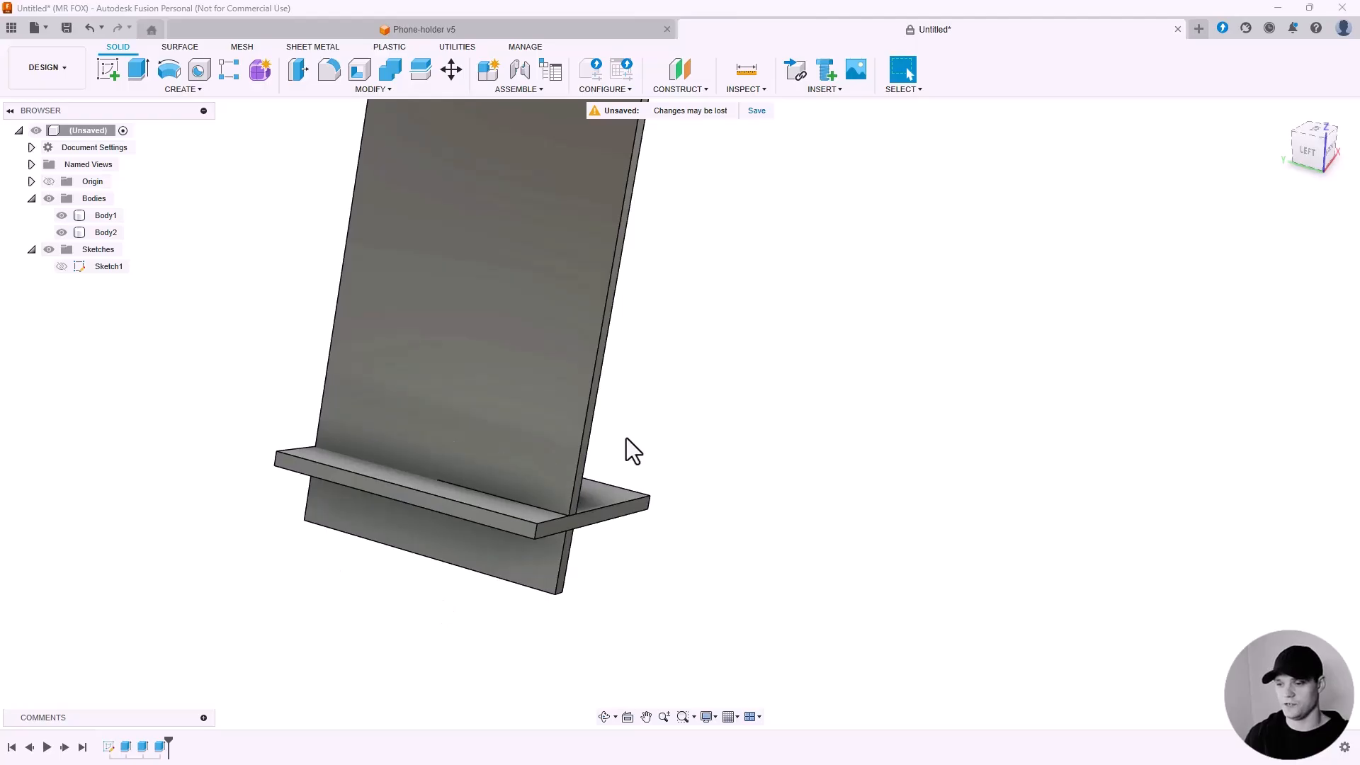
middle_click_drag(626, 438, 645, 426, "shift")
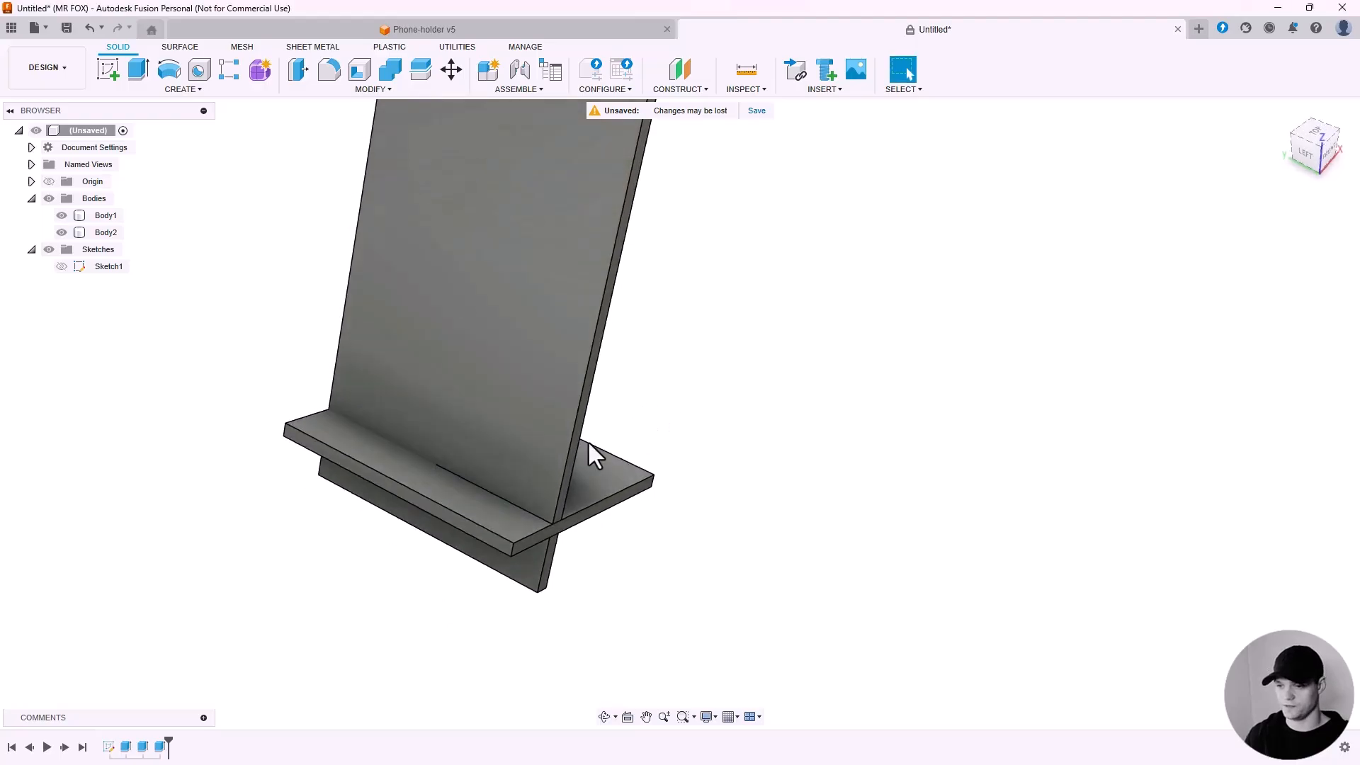
Inspect the fitted back and base plates from several angles.
left_click(383, 459)
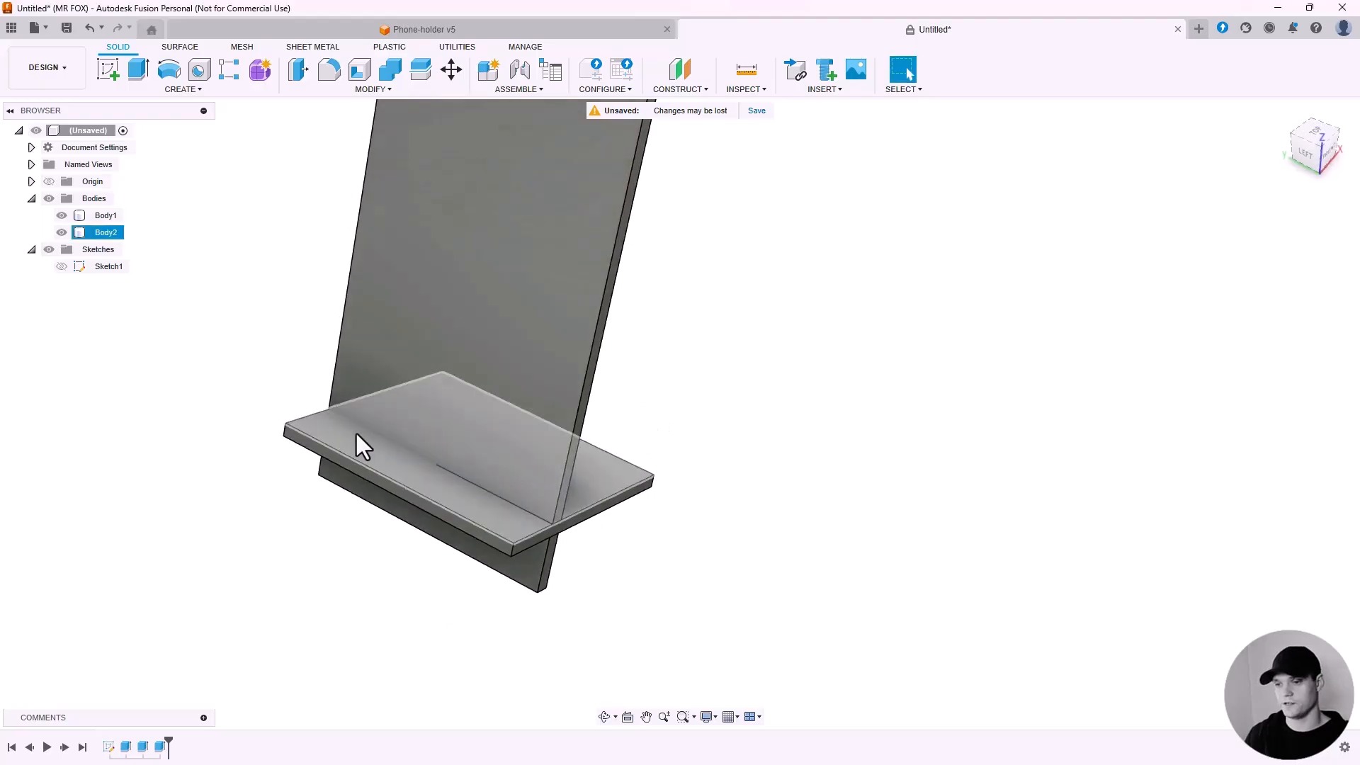
left_click(359, 436)
scroll(360, 436, "up", 3)
scroll(301, 443, "down", 3)
left_click(262, 329)
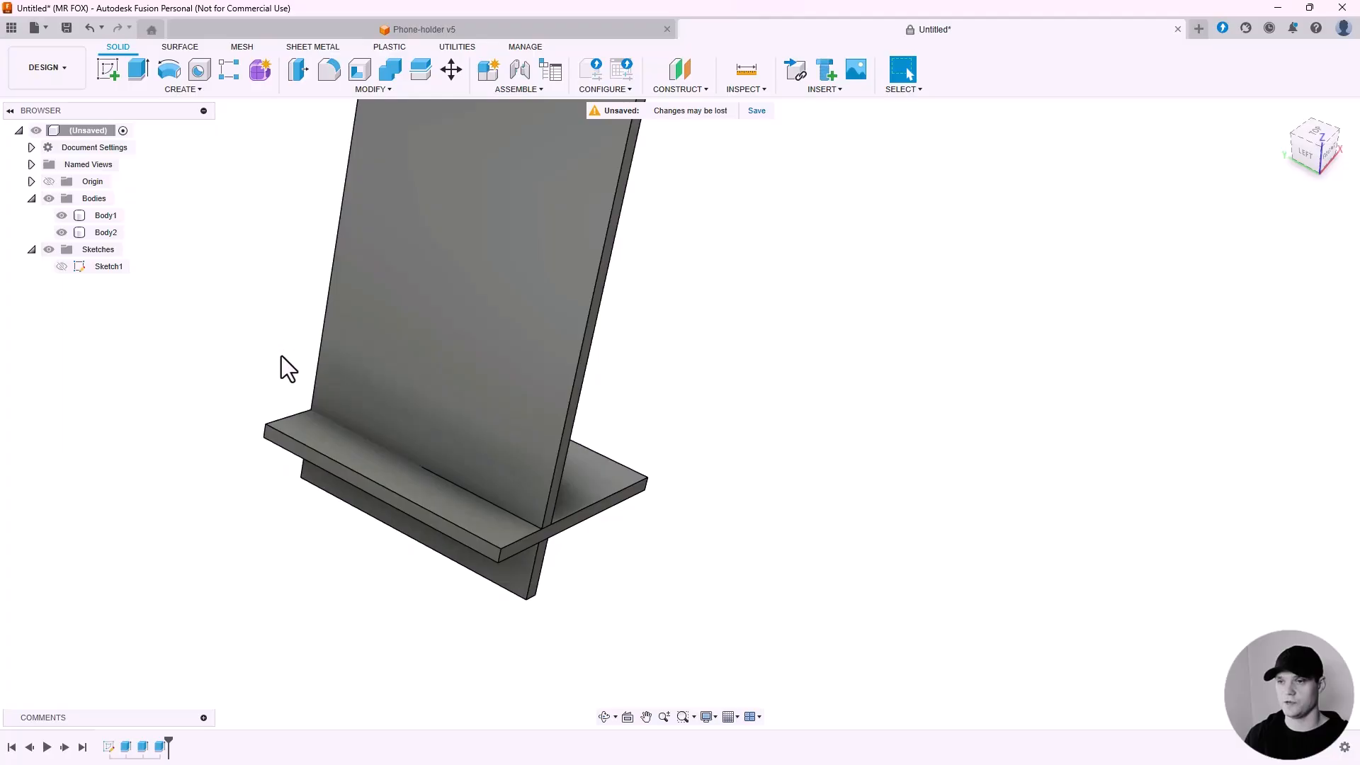
middle_click_drag(676, 357, 737, 409)
left_click(609, 402)
scroll(609, 401, "down", 1)
left_click(611, 547)
left_click(800, 210)
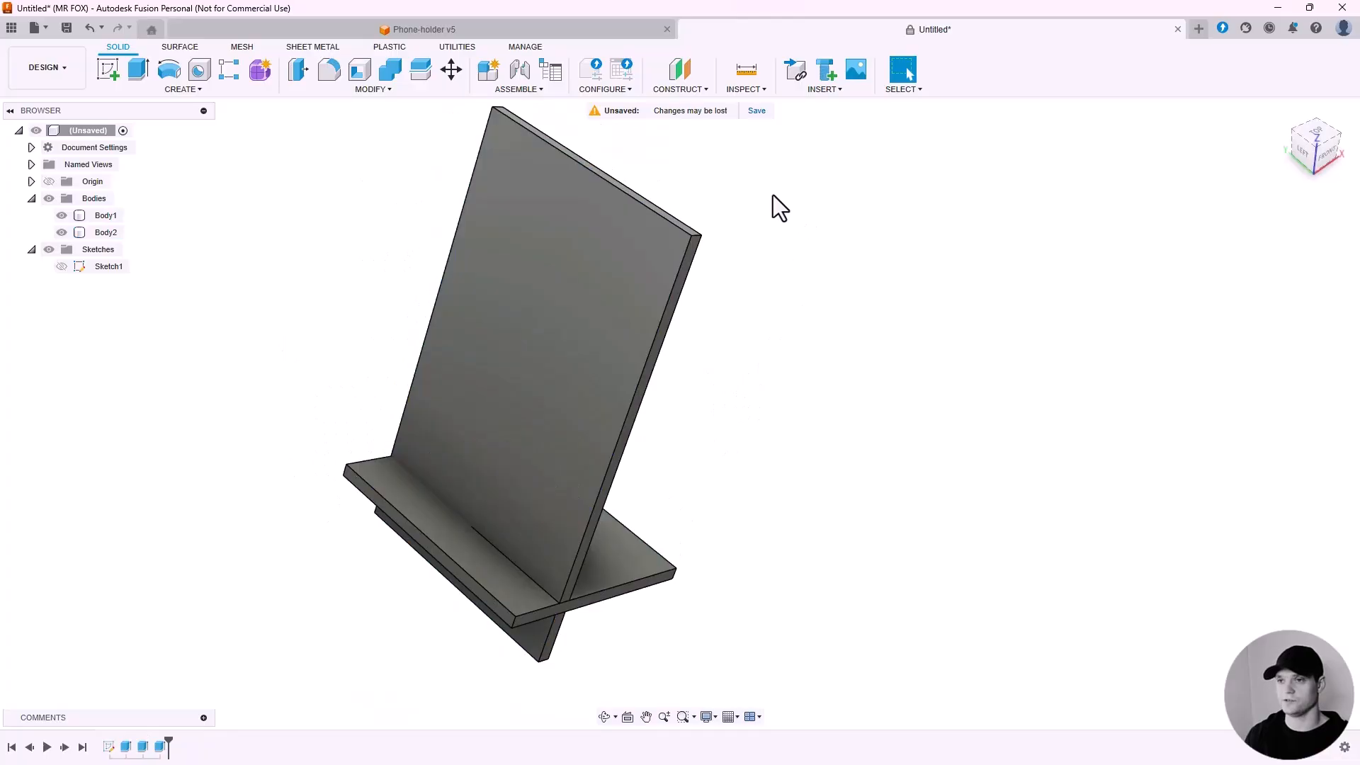
Use Combine to cut the back plate out of the base plate, keeping the tool body.
left_click(382, 88)
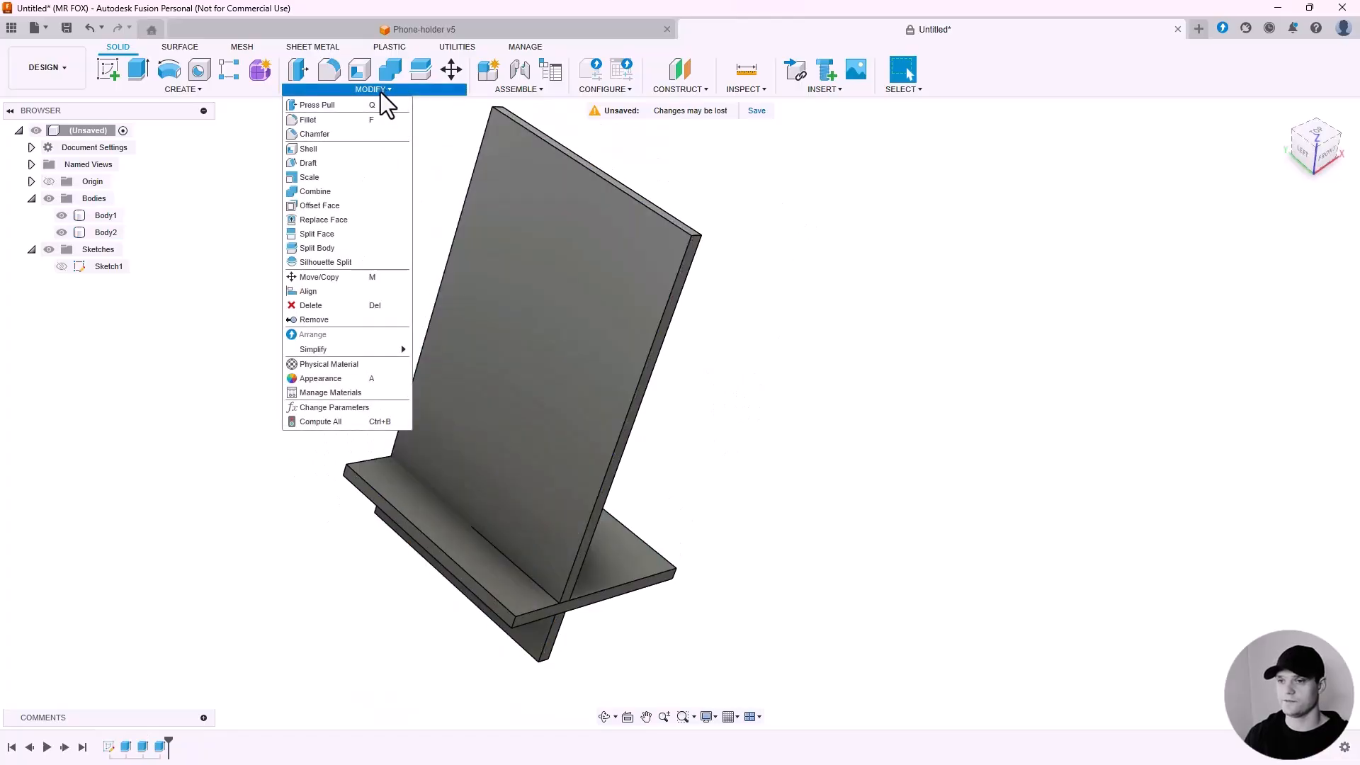
left_click(345, 190)
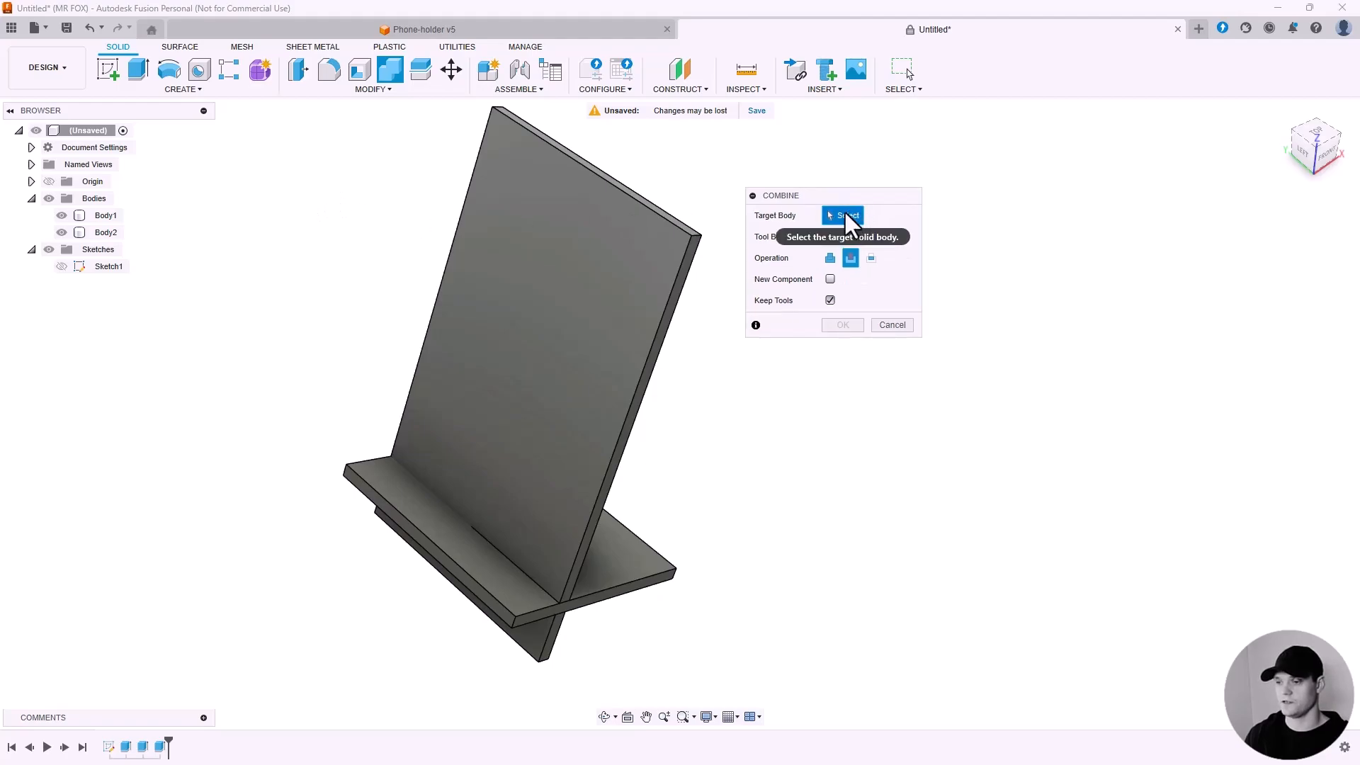
left_click(615, 563)
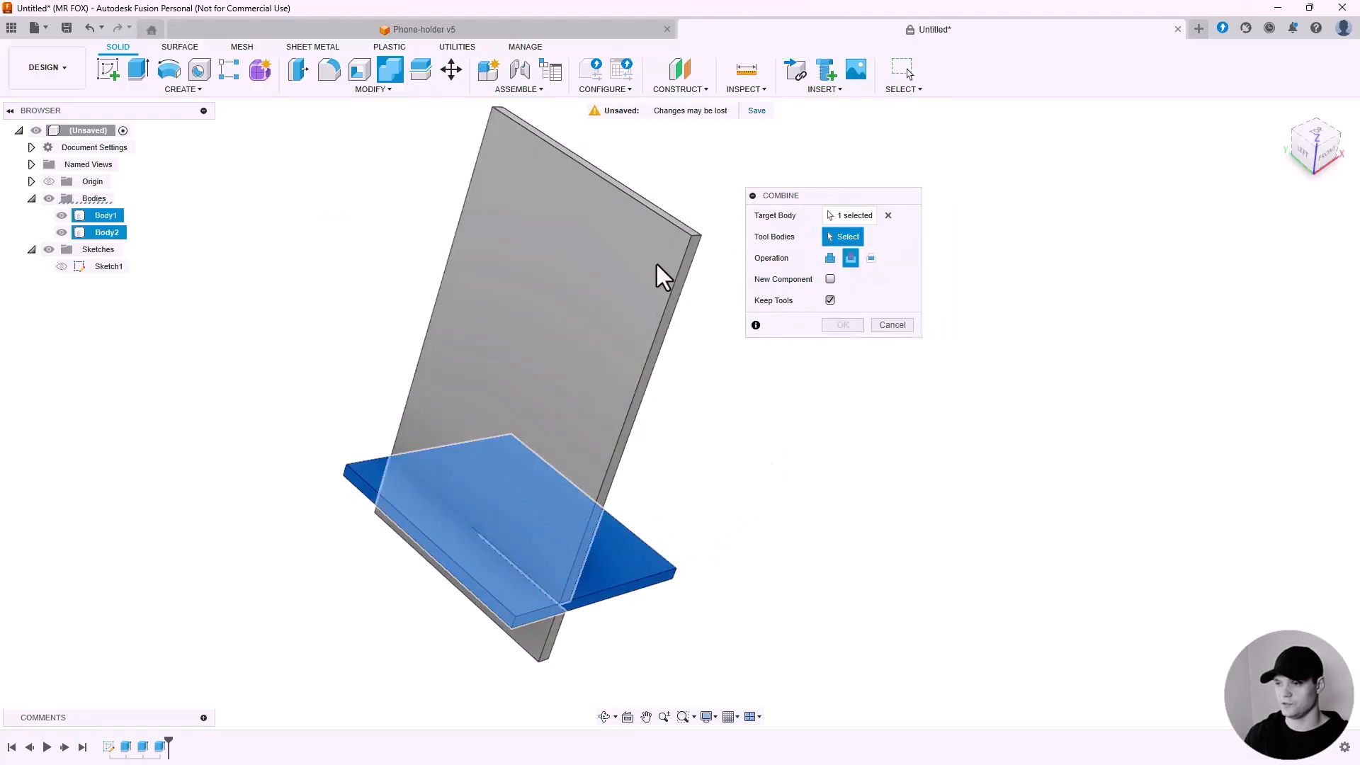
left_click(628, 266)
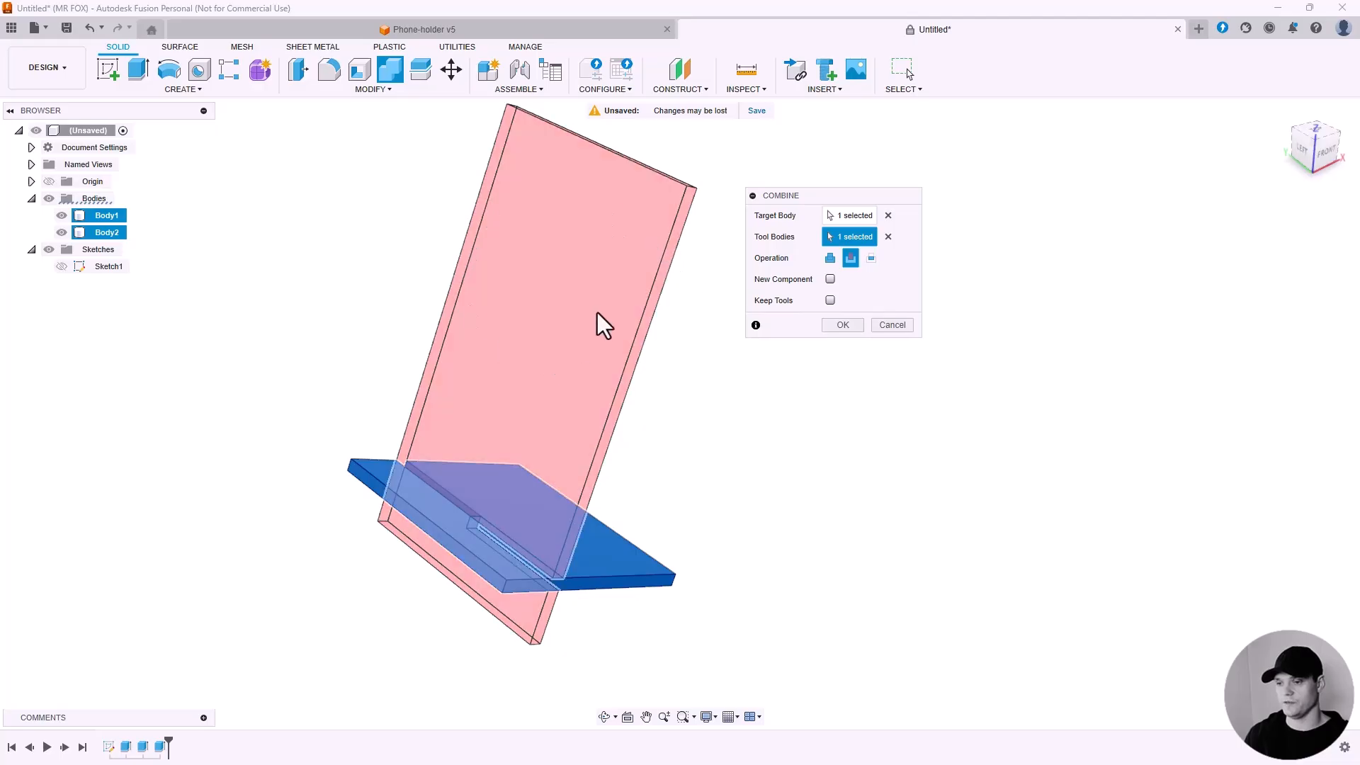
left_click(829, 301)
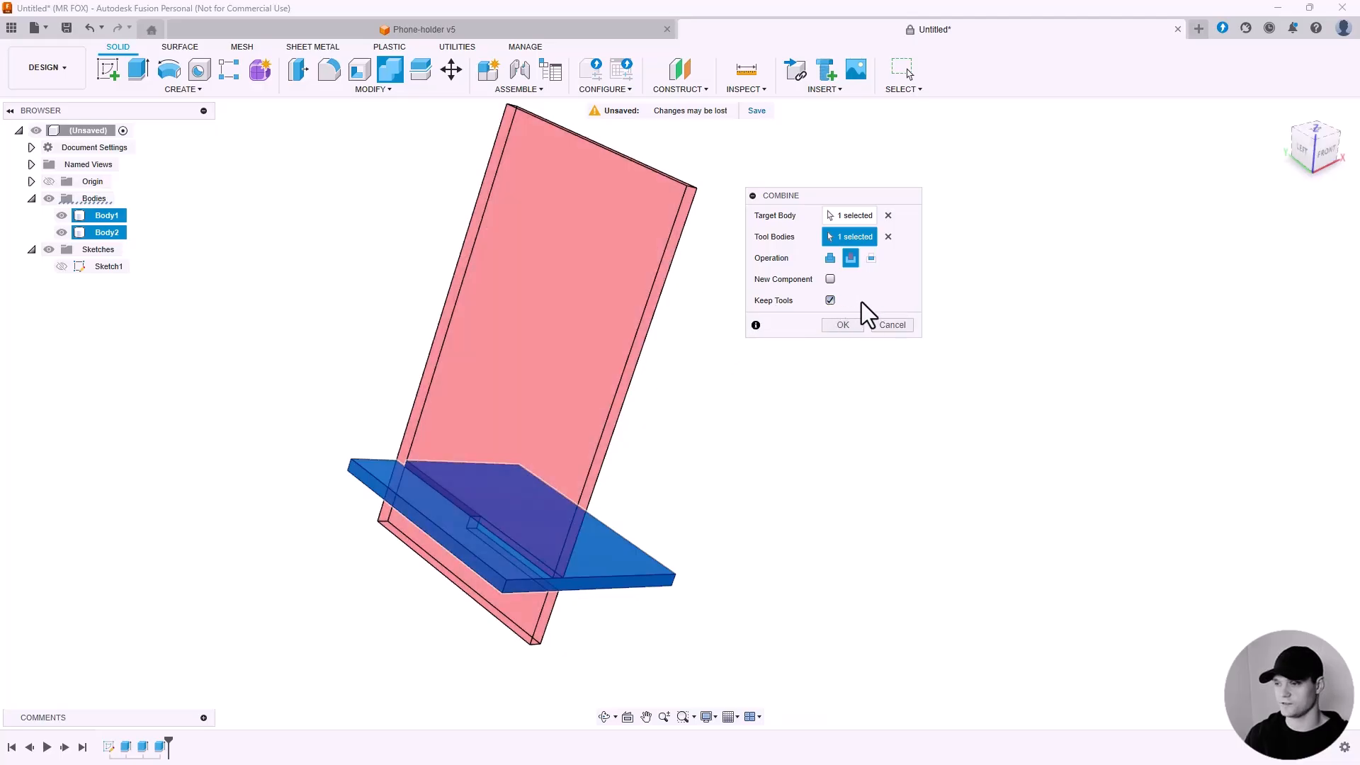
left_click(843, 326)
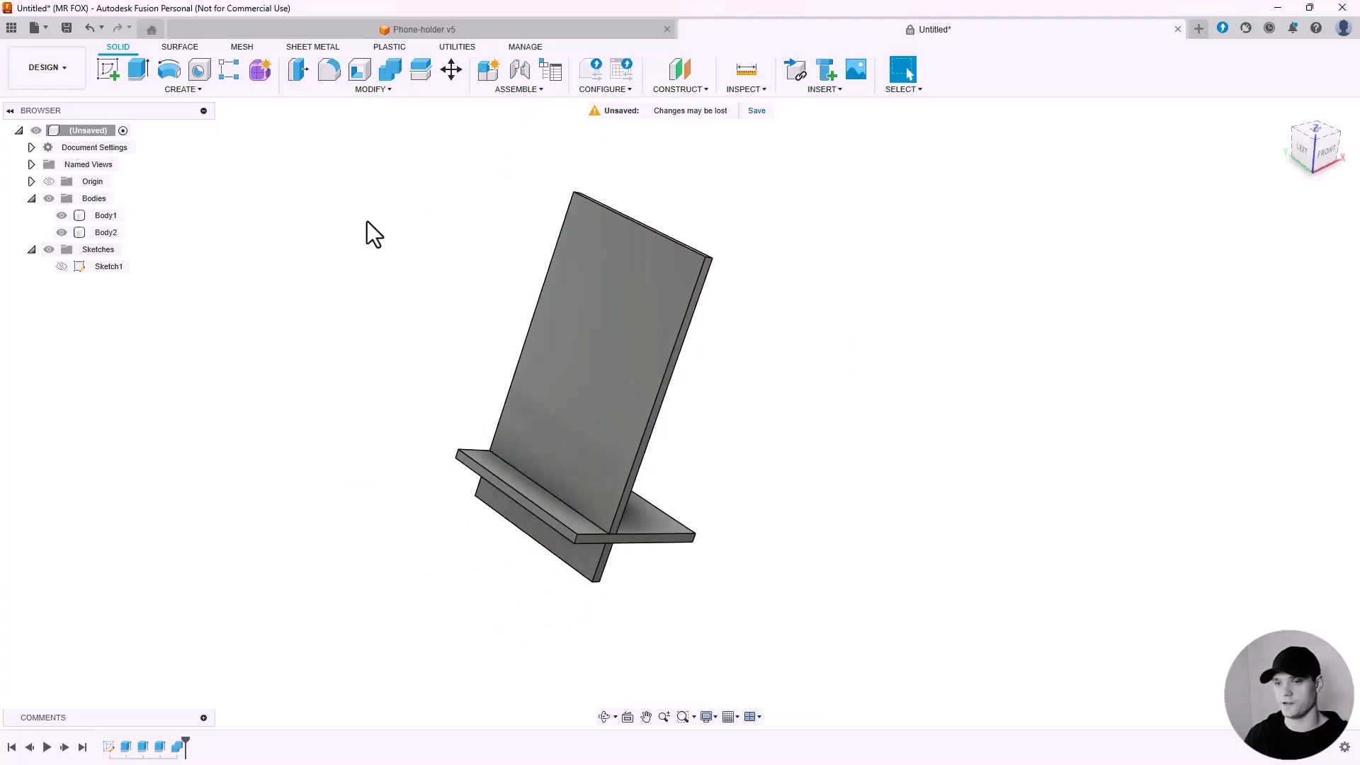
Hide the back plate and inspect the slot cut into the base plate, then show the back plate again.
left_click(61, 215)
left_click(105, 232)
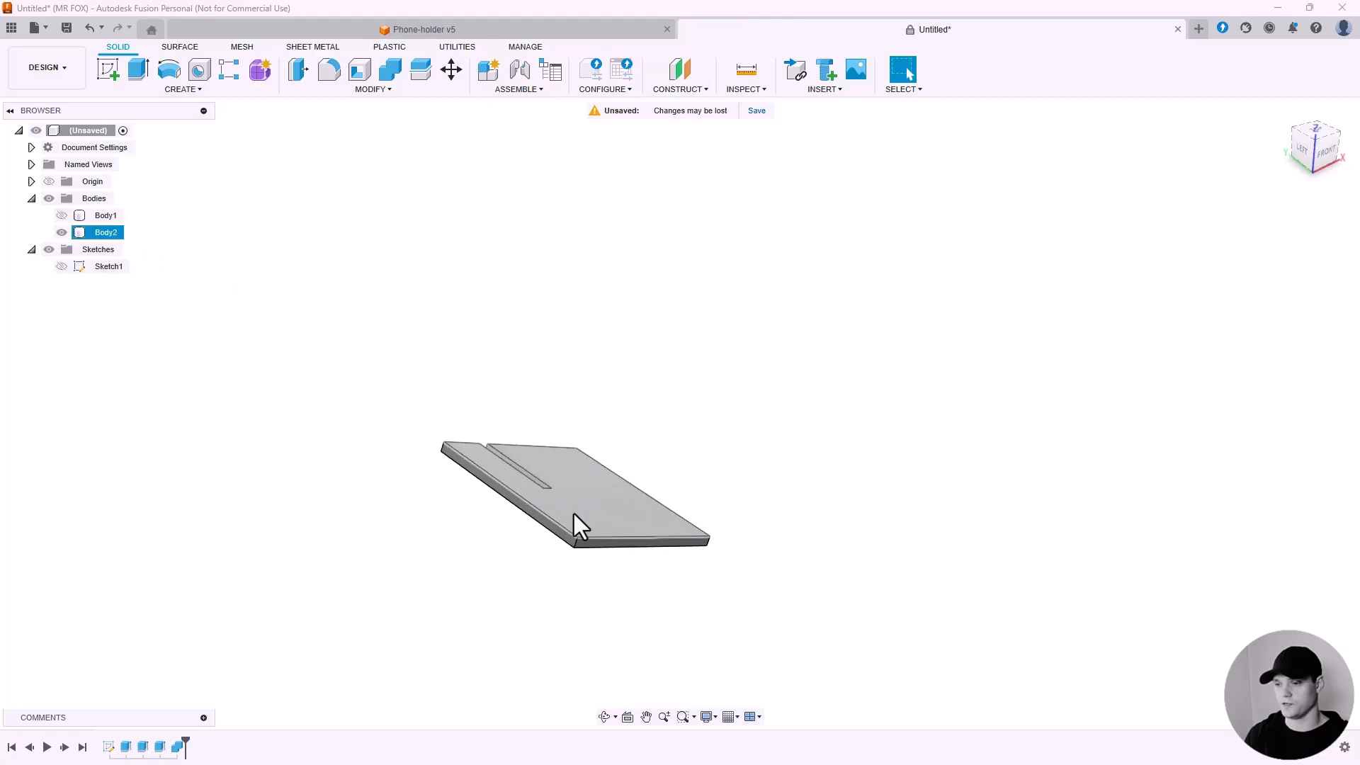
middle_click_drag(573, 513, 464, 481, "shift")
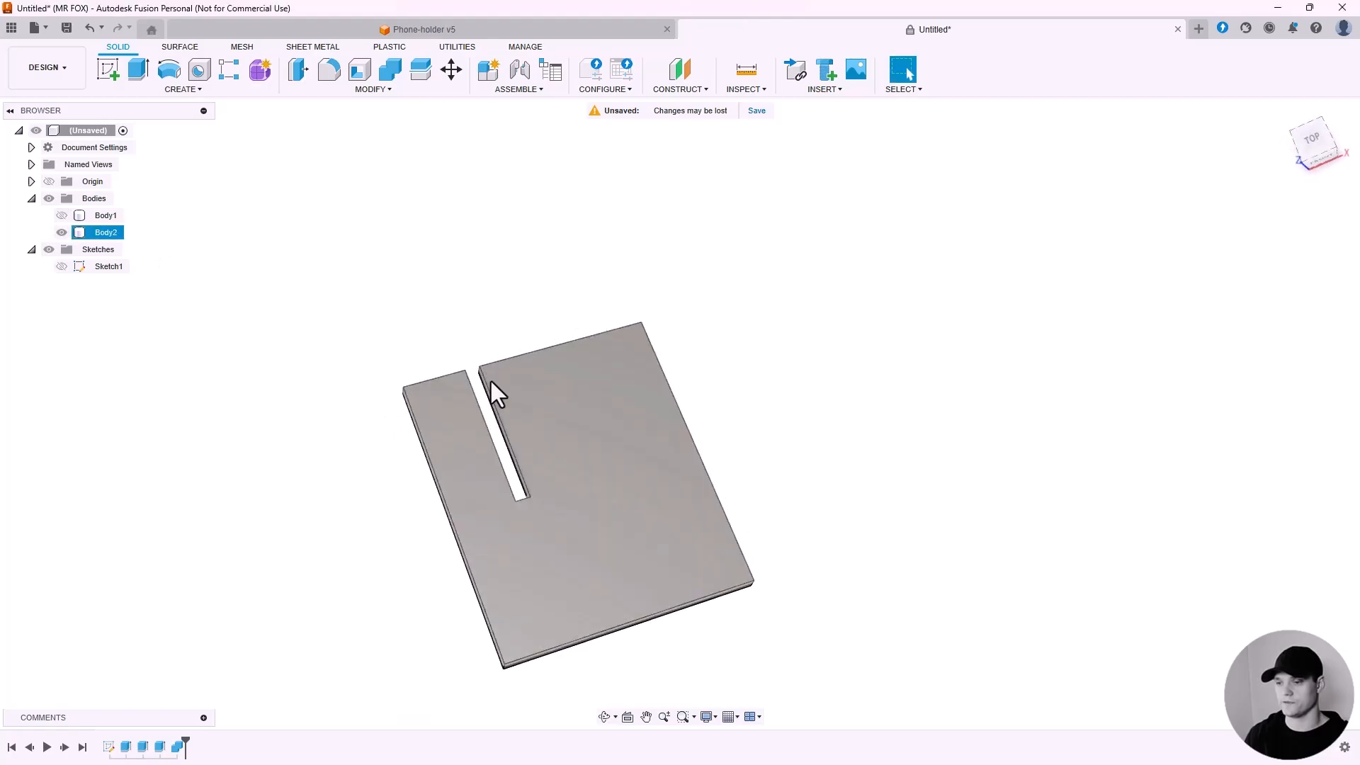
middle_click_drag(550, 427, 561, 374, "shift")
left_click(201, 259)
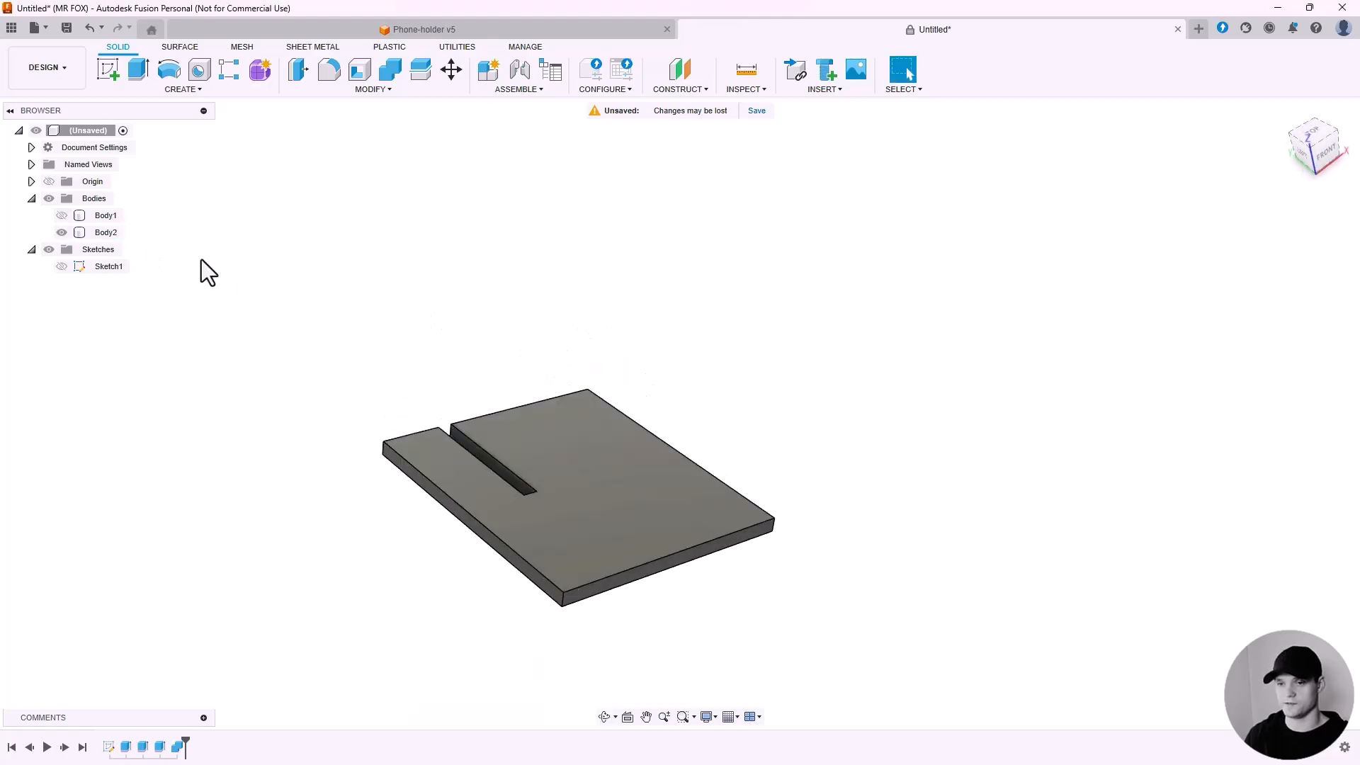
left_click(61, 215)
middle_click_drag(694, 387, 739, 384, "shift")
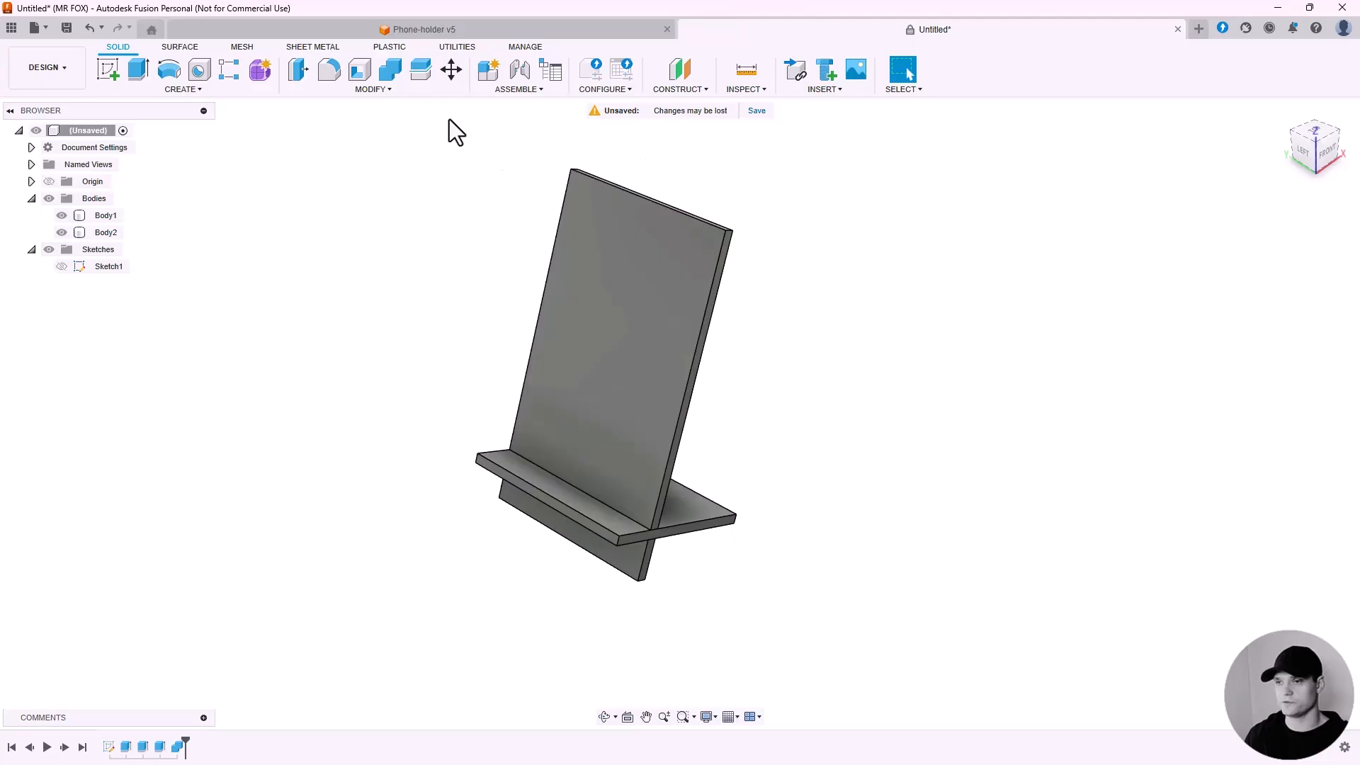
left_click(449, 70)
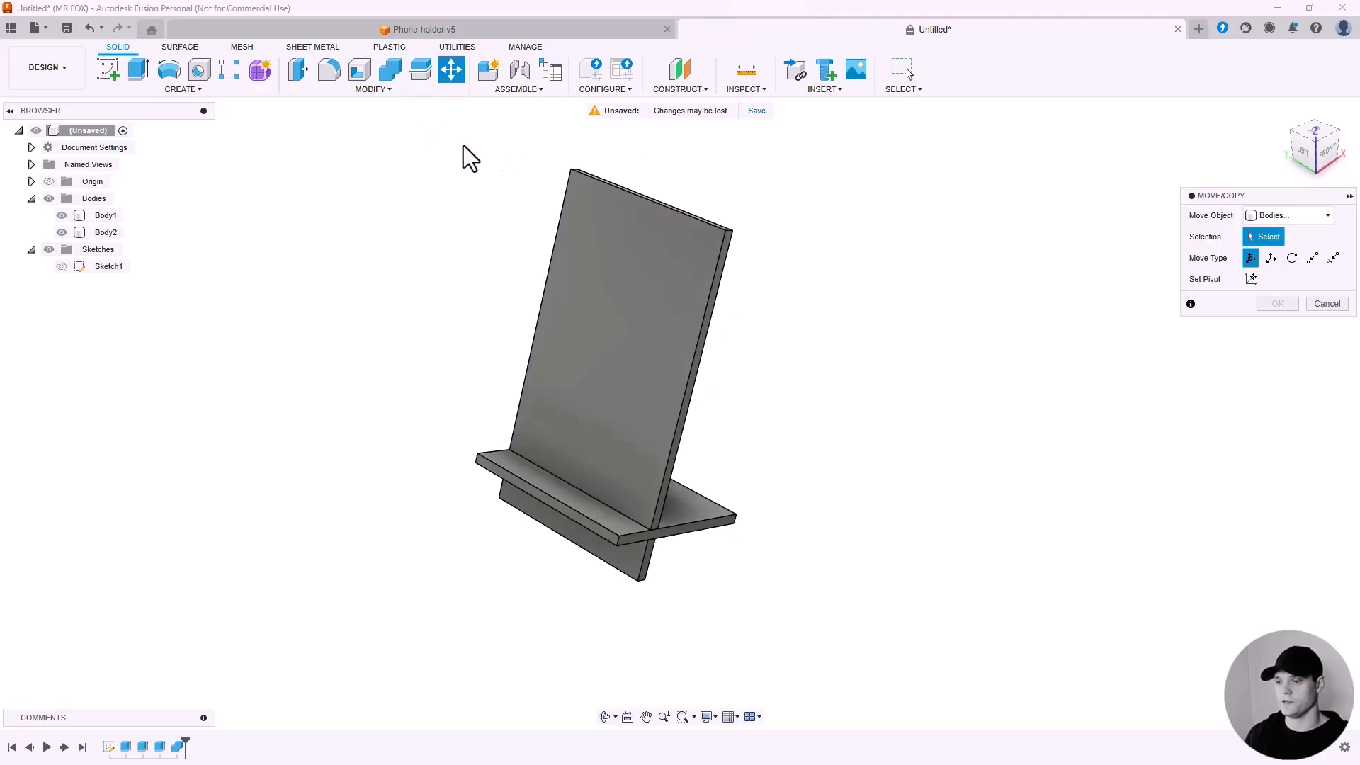
left_click(679, 523)
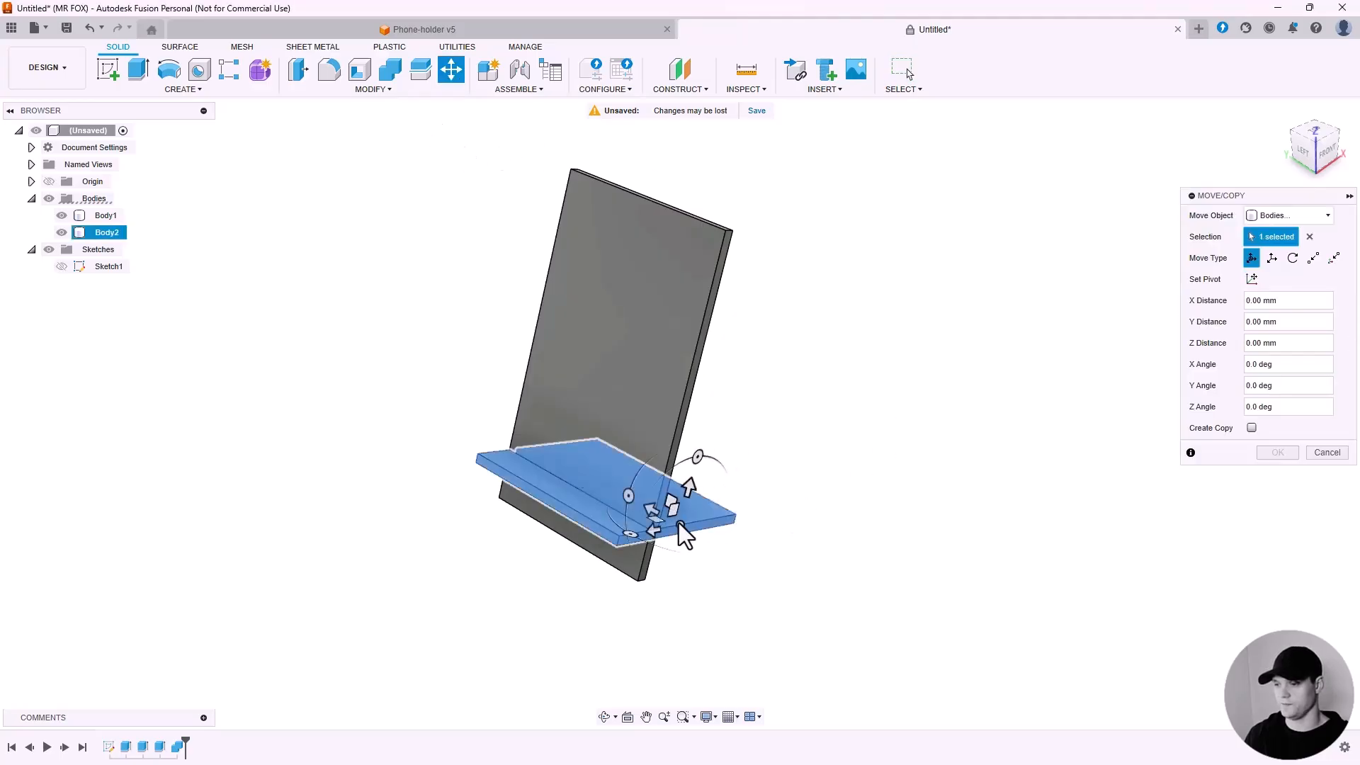
scroll(646, 510, "up", 3)
left_click_drag(647, 510, 879, 641)
middle_click_drag(753, 529, 850, 581, "shift")
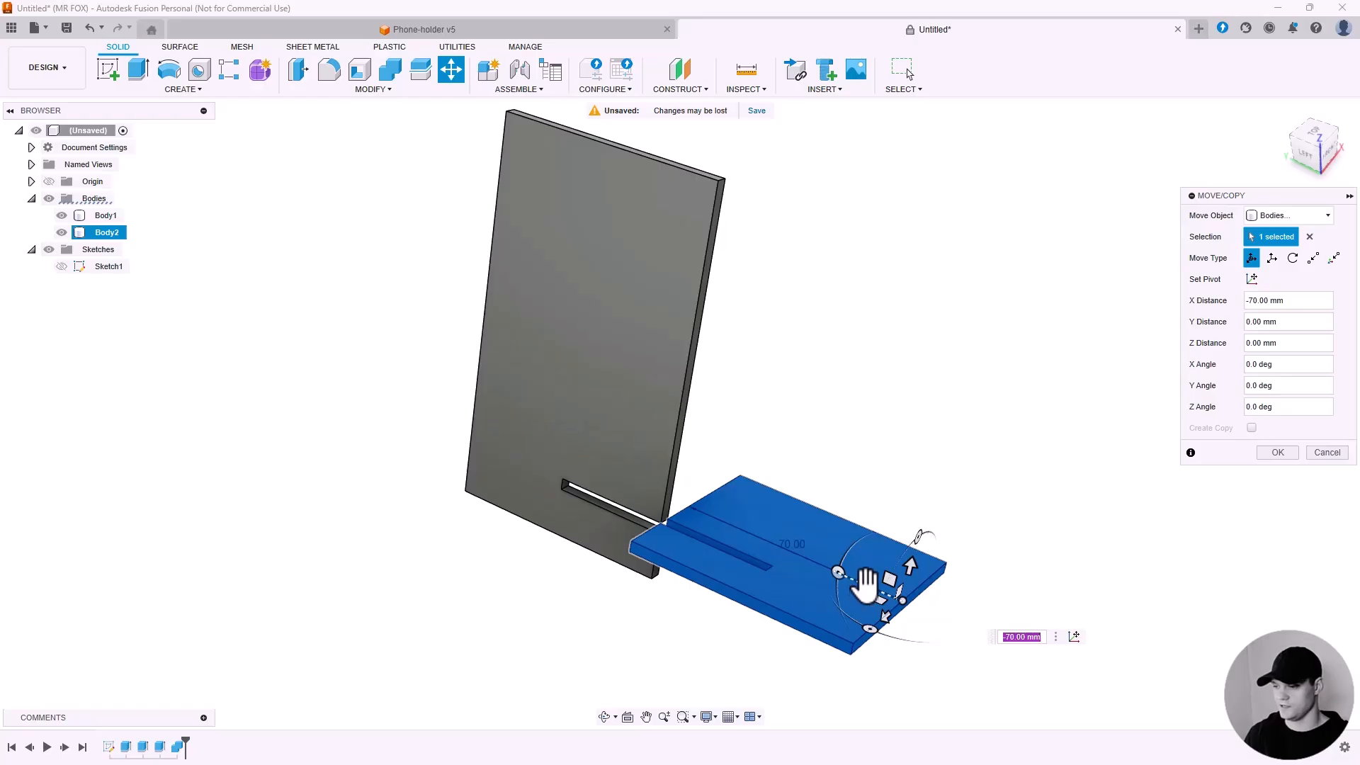
left_click_drag(871, 575, 648, 510)
left_click(1325, 454)
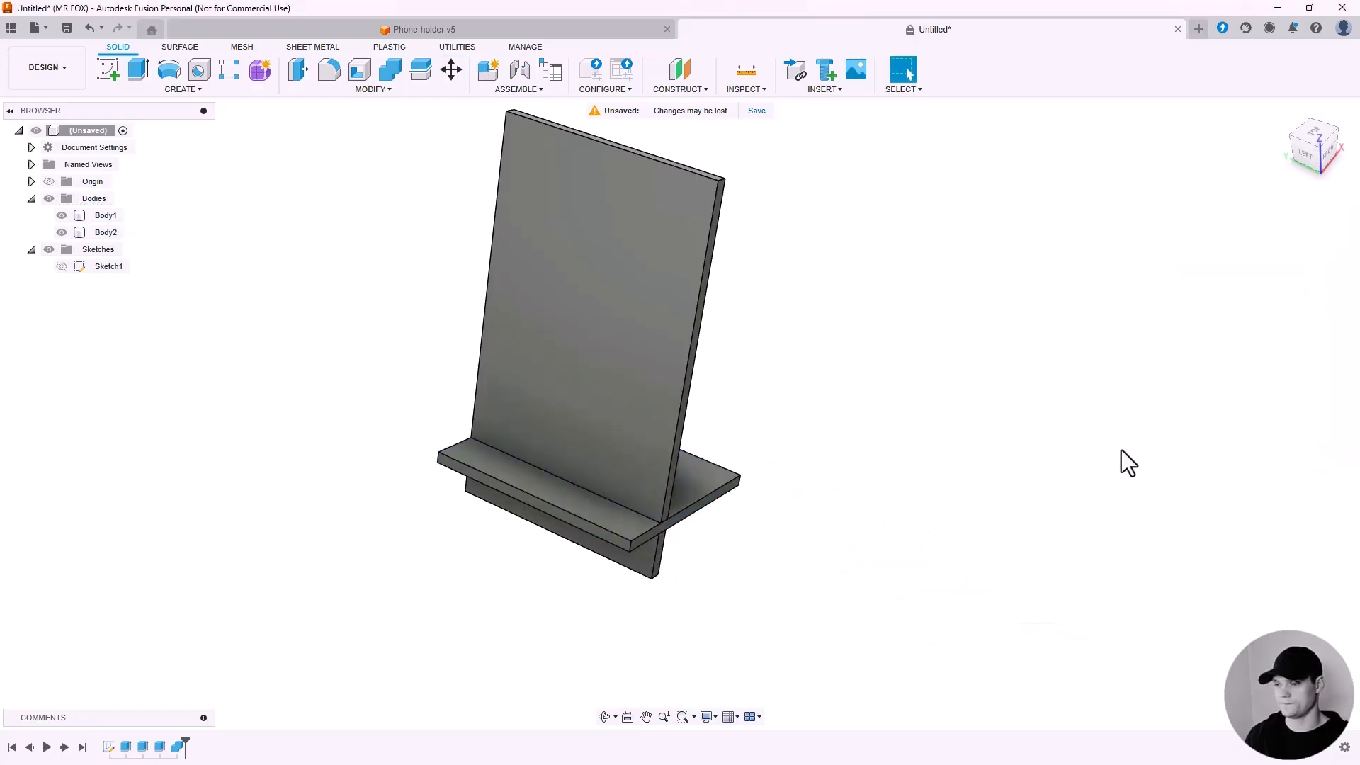
Chamfer the outer corner edges of the back plate and base plate at 5 mm.
scroll(776, 509, "down", 2)
scroll(785, 330, "up", 2)
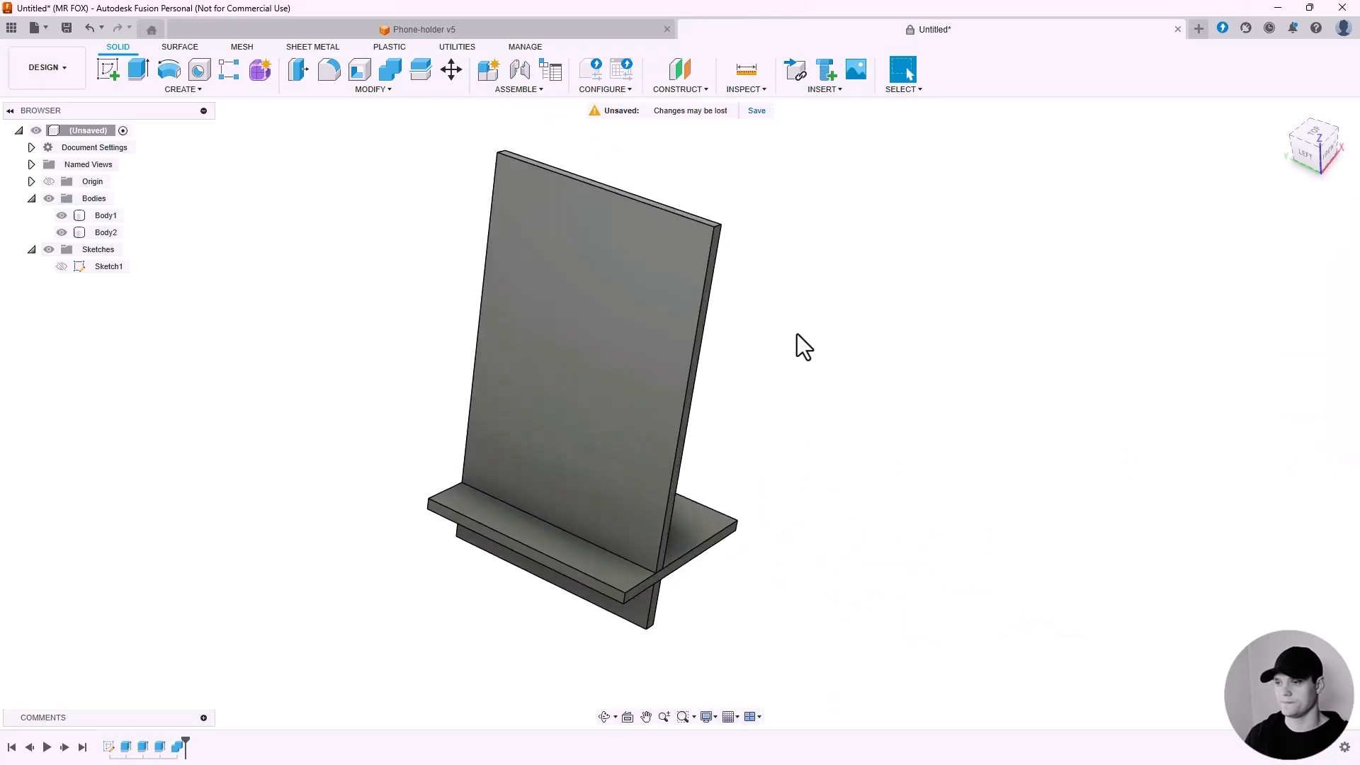
left_click(366, 92)
left_click(322, 134)
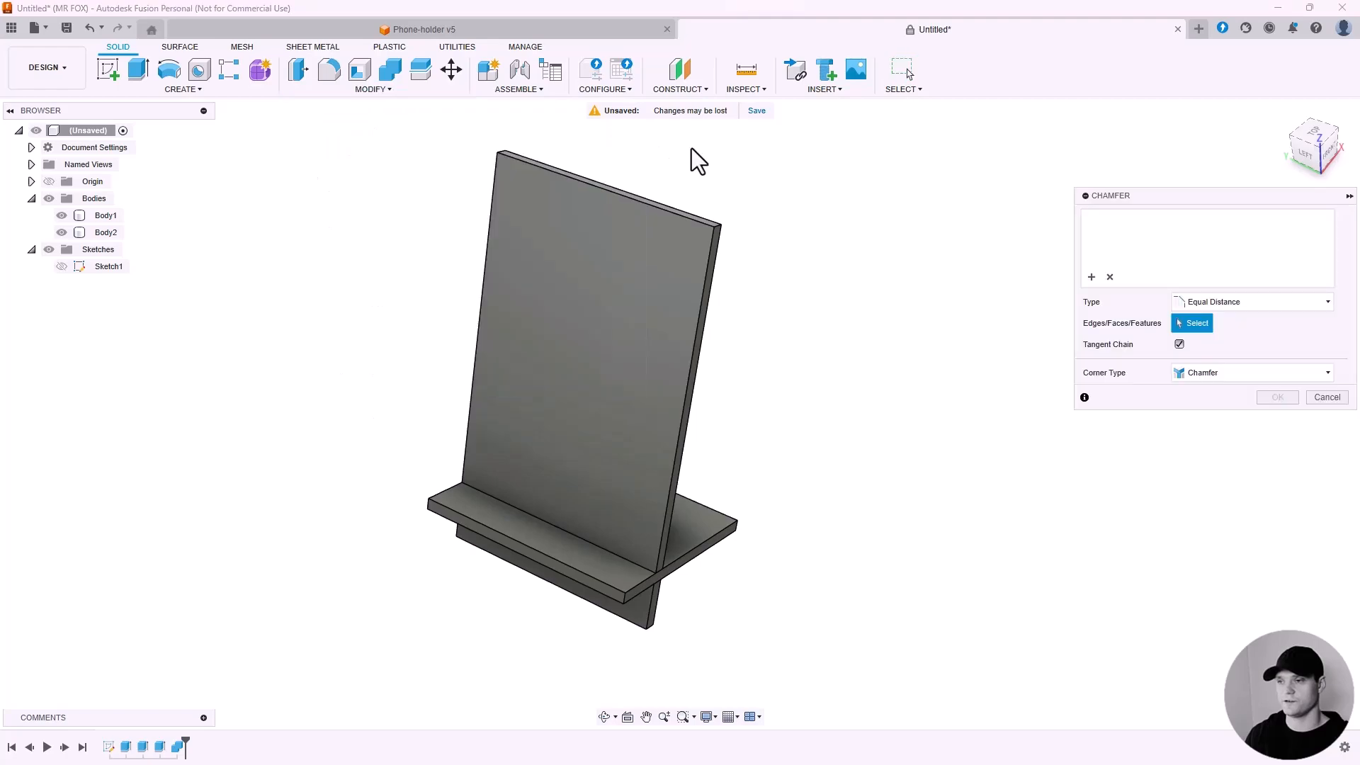
scroll(694, 213, "up", 3)
left_click(695, 261)
scroll(513, 199, "up", 2)
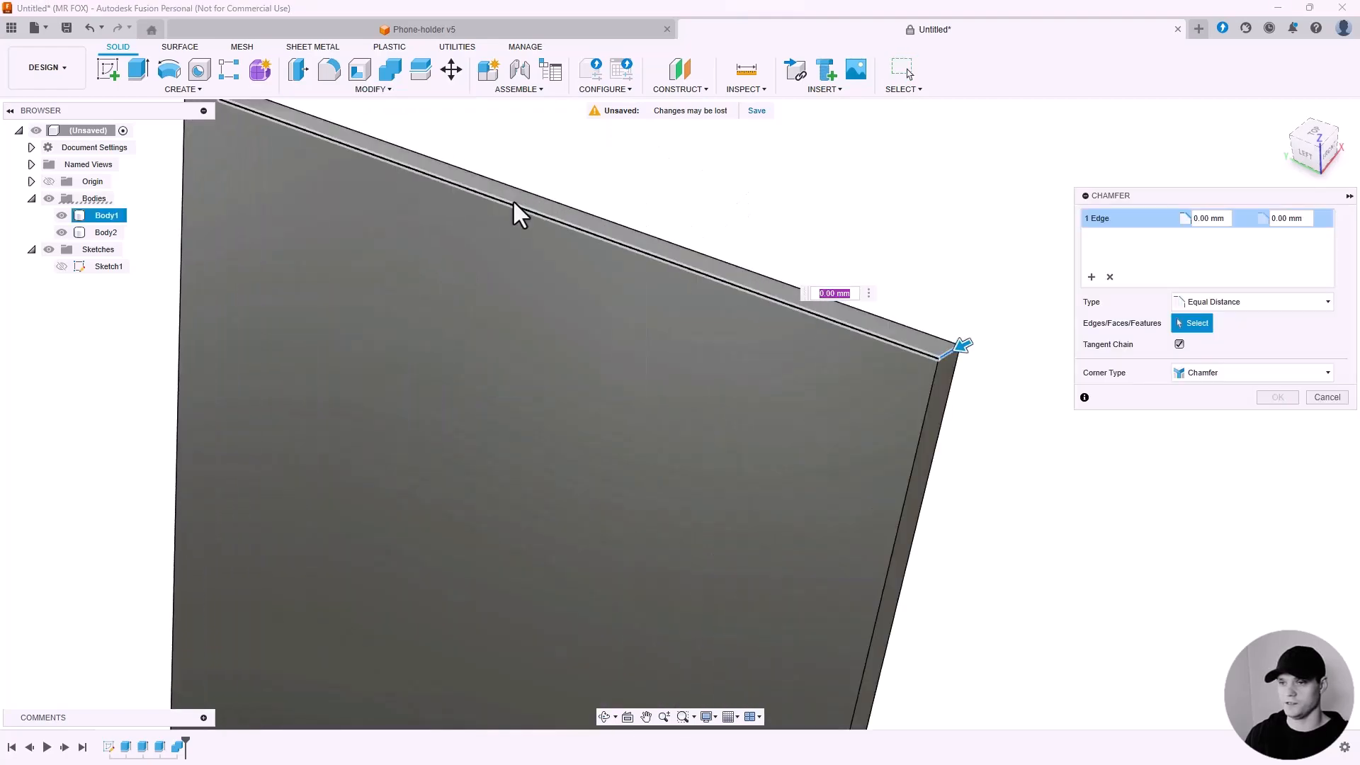
scroll(495, 195, "down", 4)
scroll(589, 227, "up", 3)
left_click(589, 226)
scroll(525, 202, "down", 3)
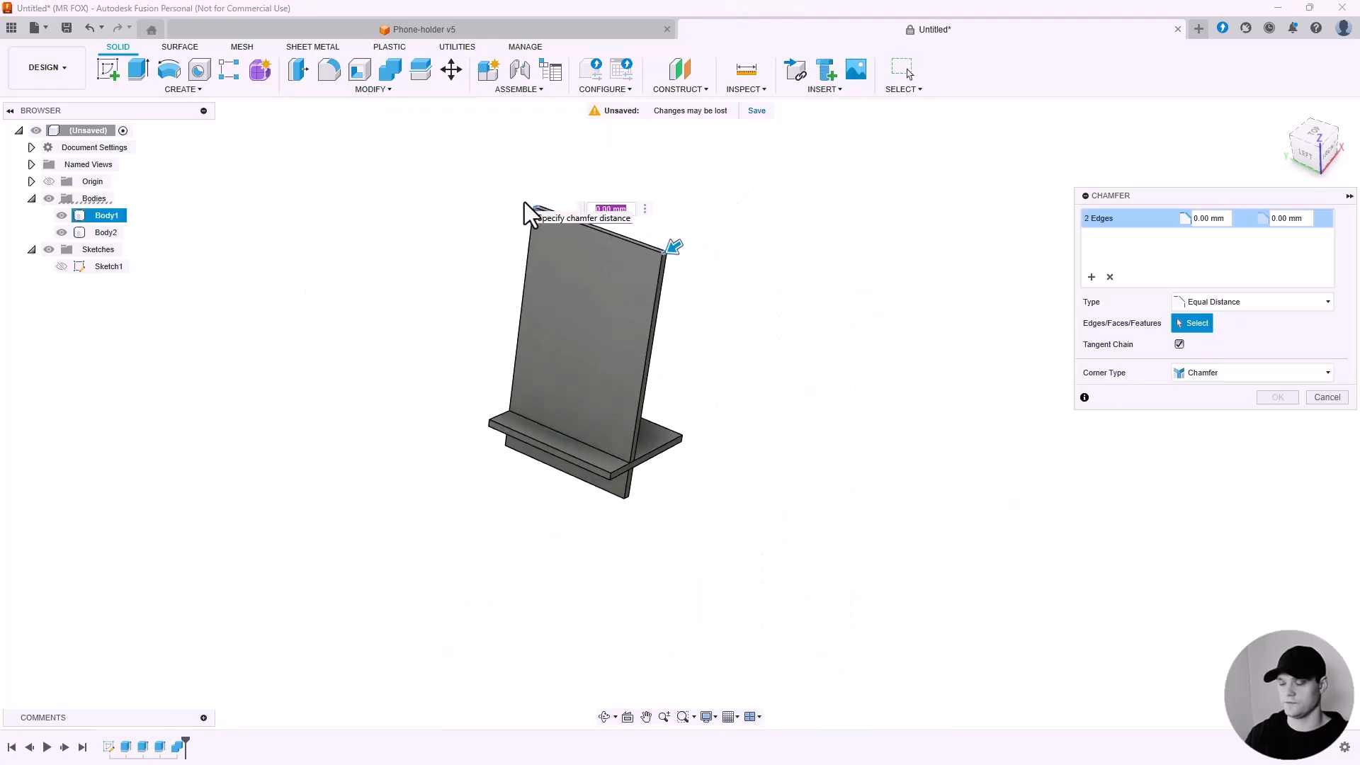
scroll(616, 528, "up", 5)
left_click(610, 430)
scroll(785, 523, "down", 4)
scroll(483, 392, "up", 1)
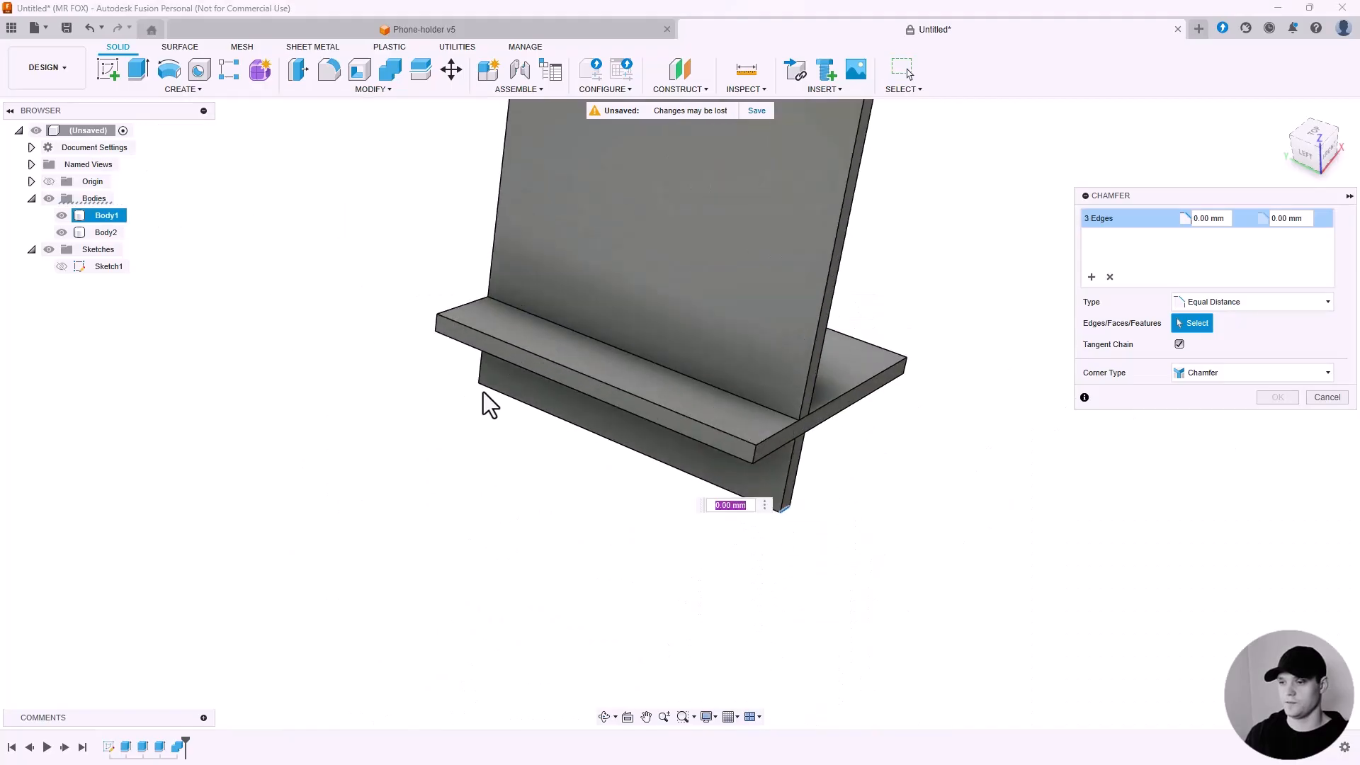
scroll(489, 376, "up", 3)
left_click(489, 373)
scroll(489, 373, "down", 3)
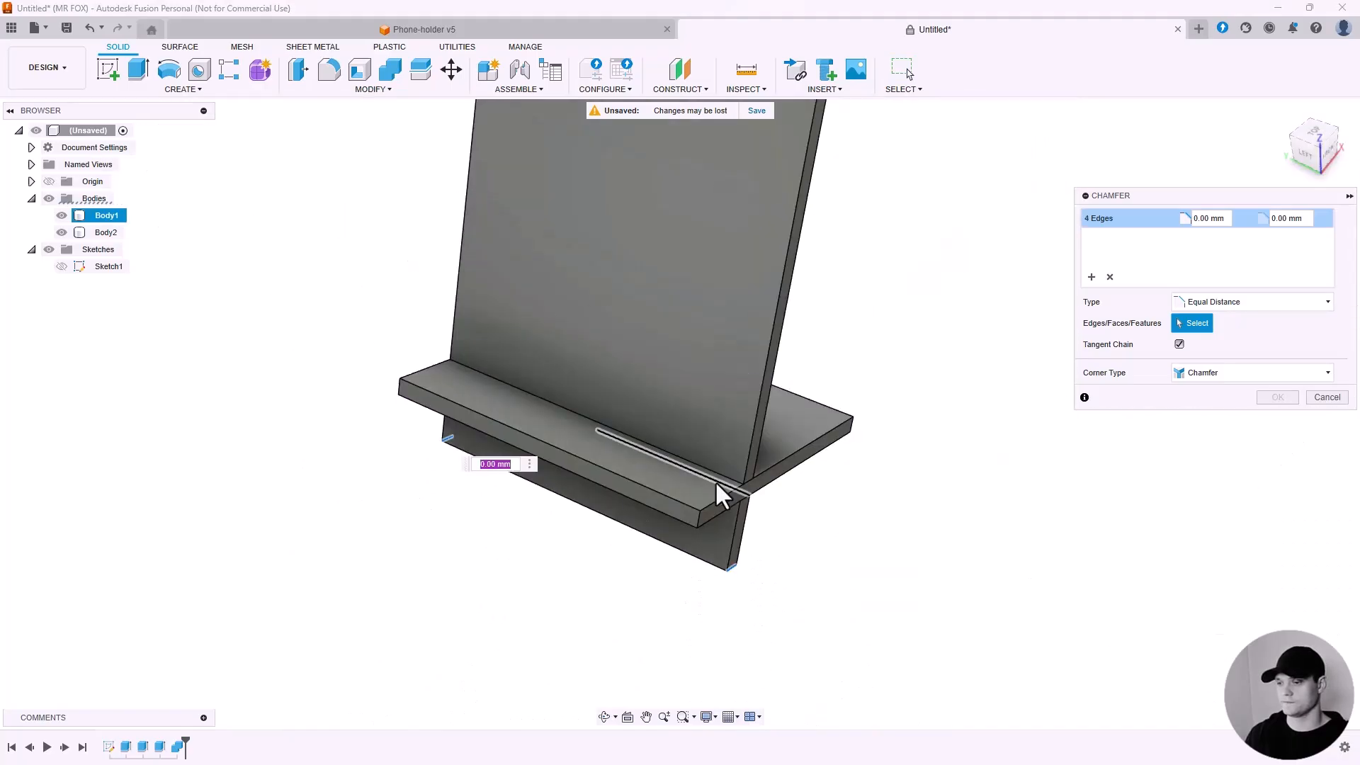
left_click(697, 516)
left_click(394, 389)
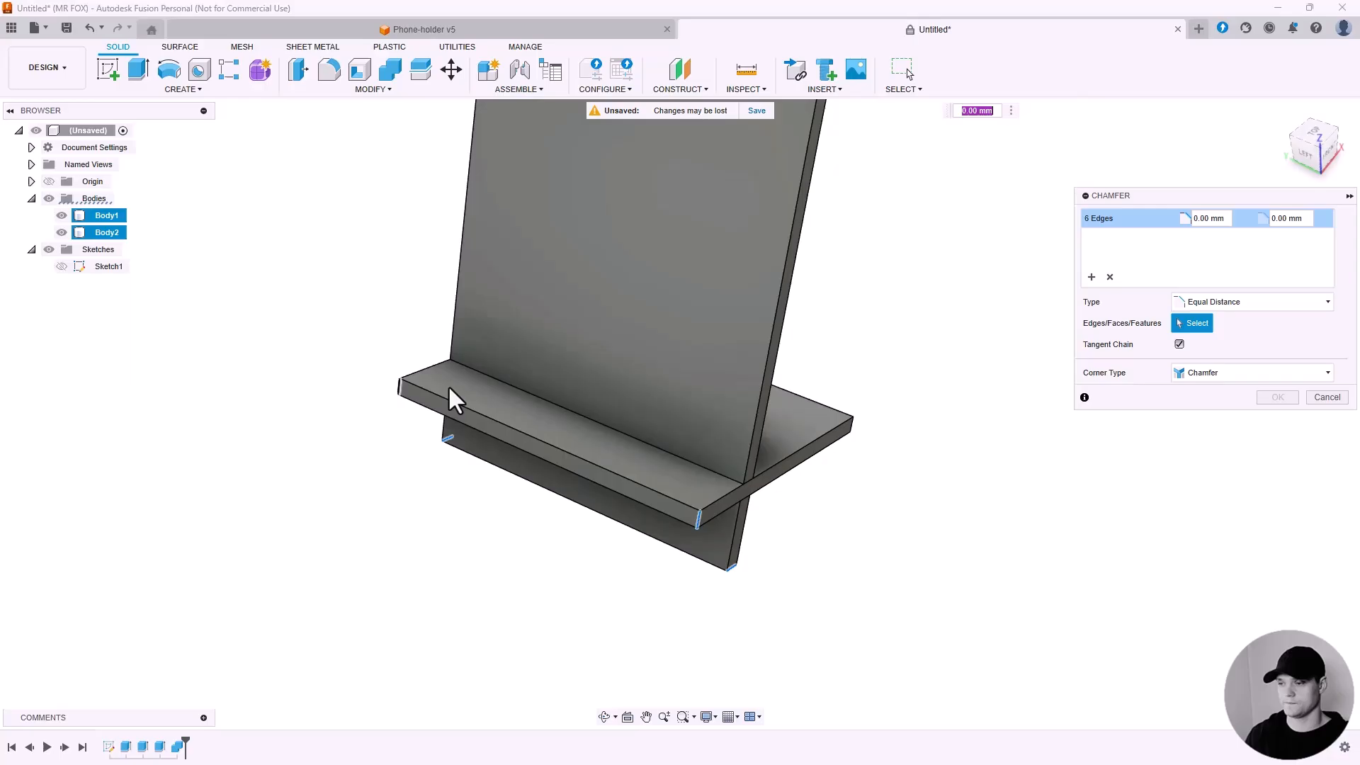
left_click(854, 425)
middle_click_drag(675, 276, 692, 354, "shift")
left_click(345, 529)
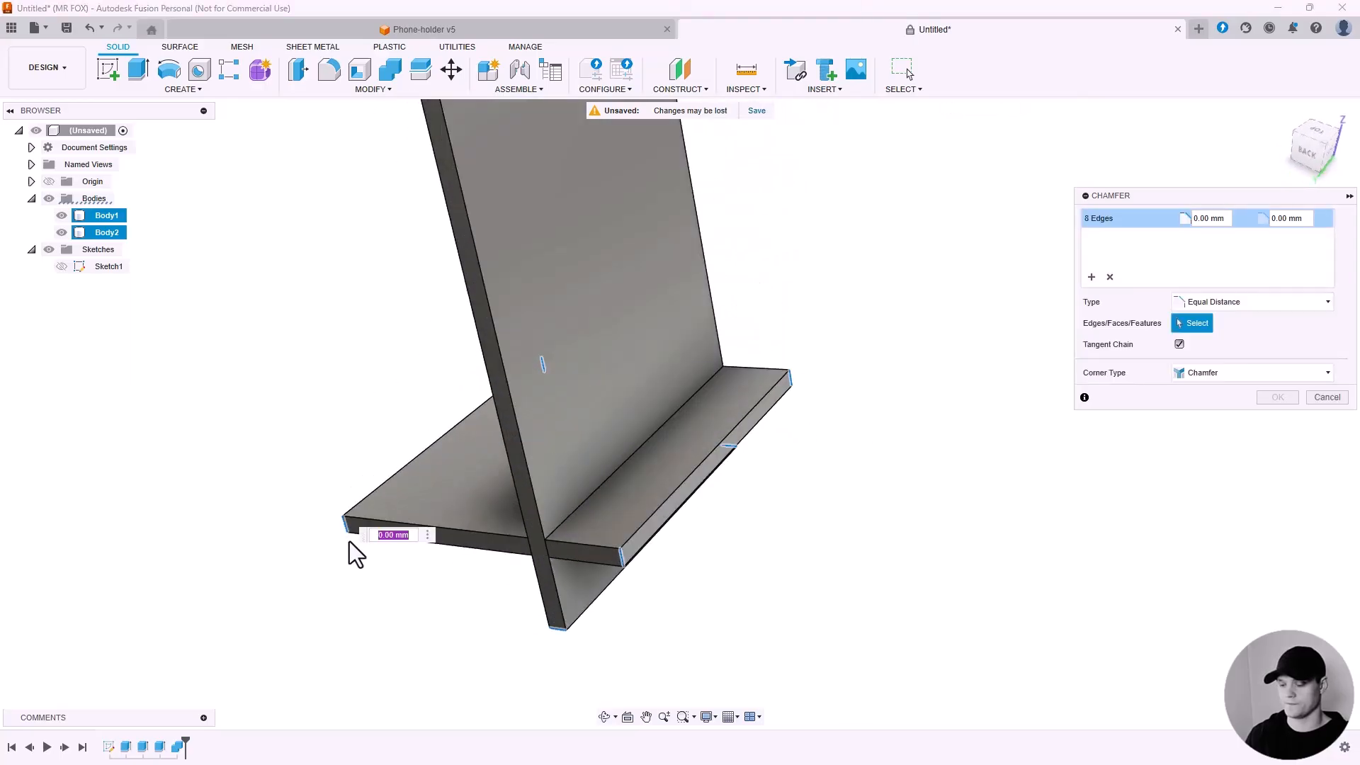
type("5")
scroll(357, 532, "down", 3)
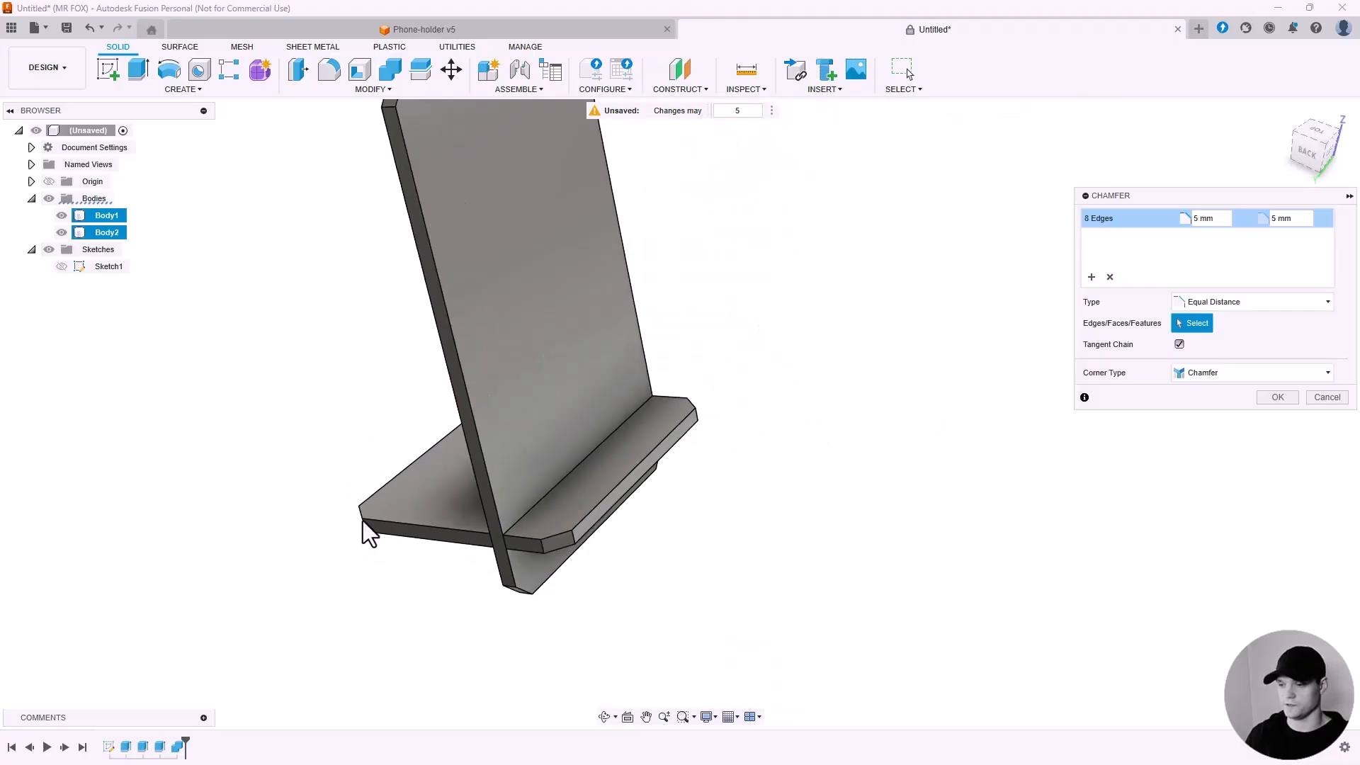
left_click(1264, 398)
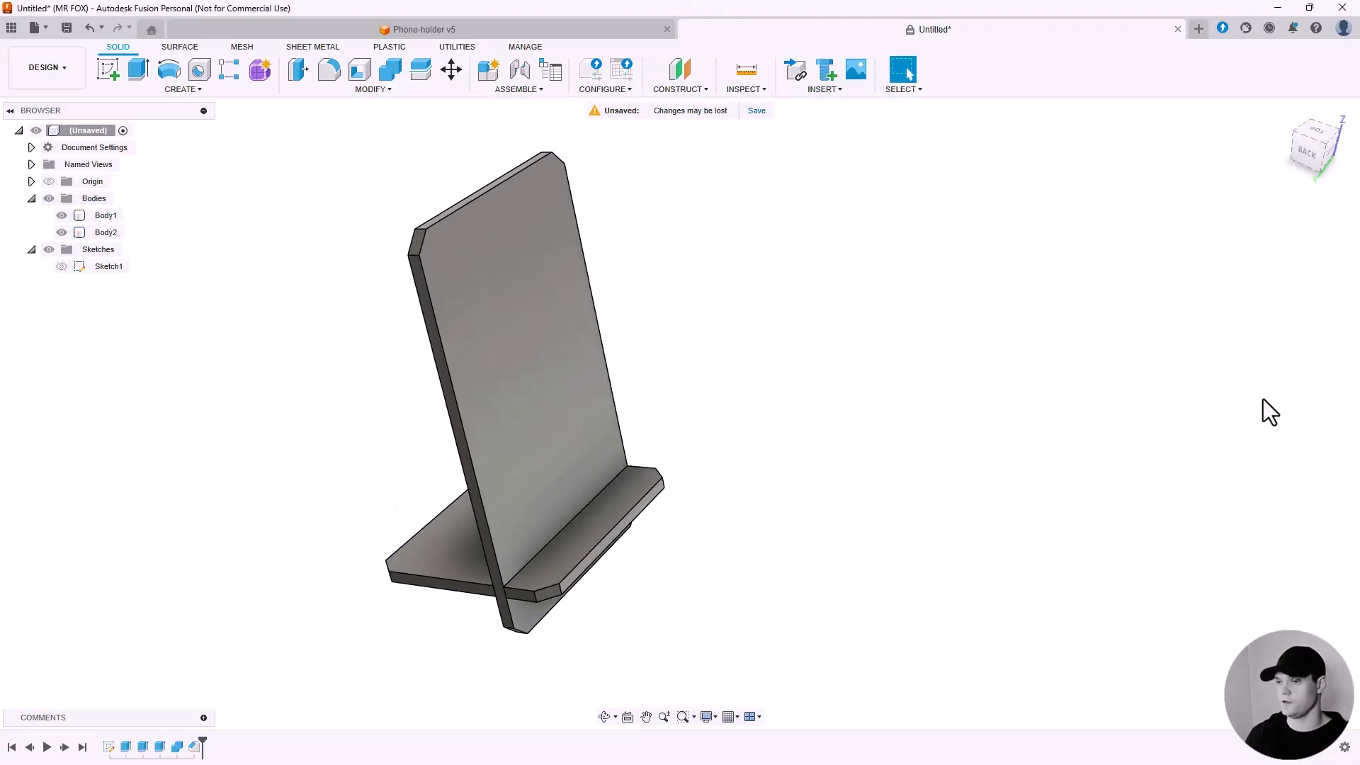
Fillet the chamfered corner edges of the back and base plates with a 3 mm radius.
middle_click_drag(809, 403, 757, 393, "shift")
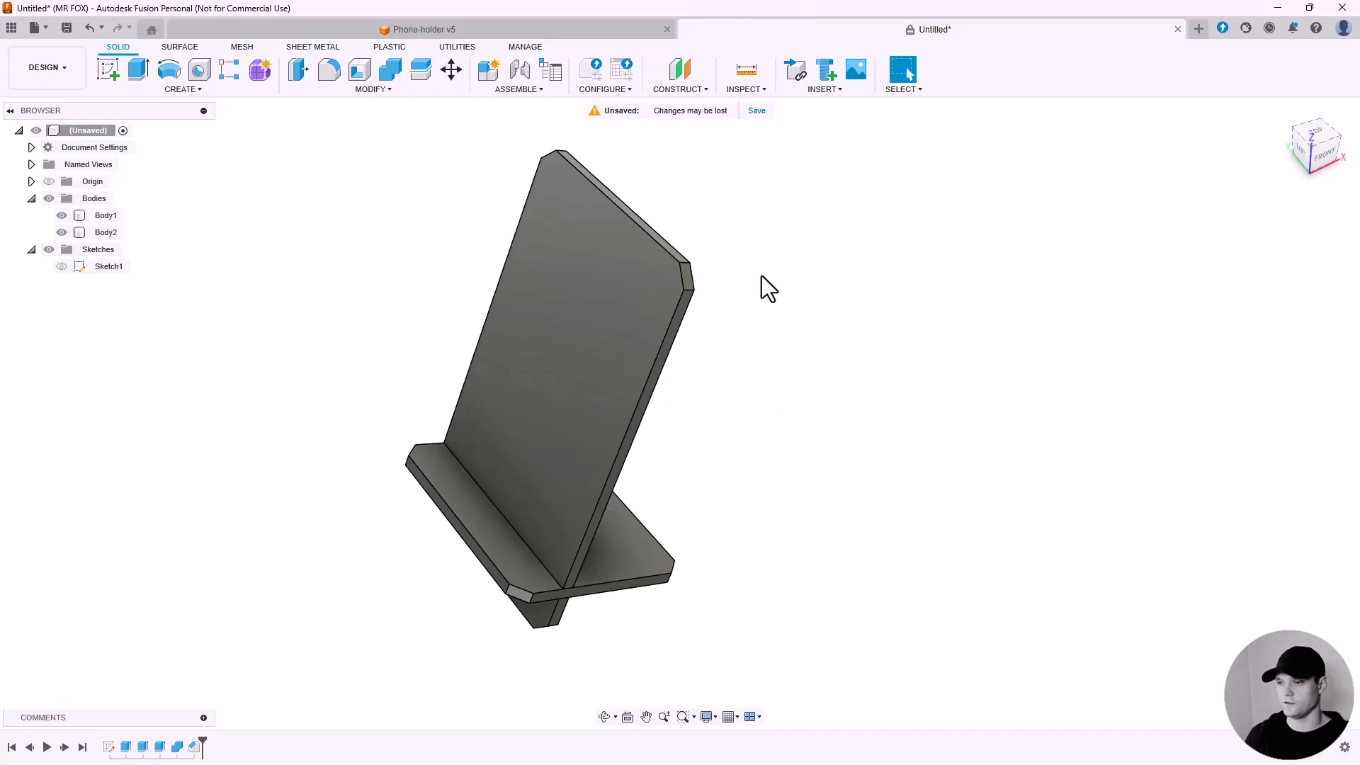
left_click(379, 90)
left_click(342, 119)
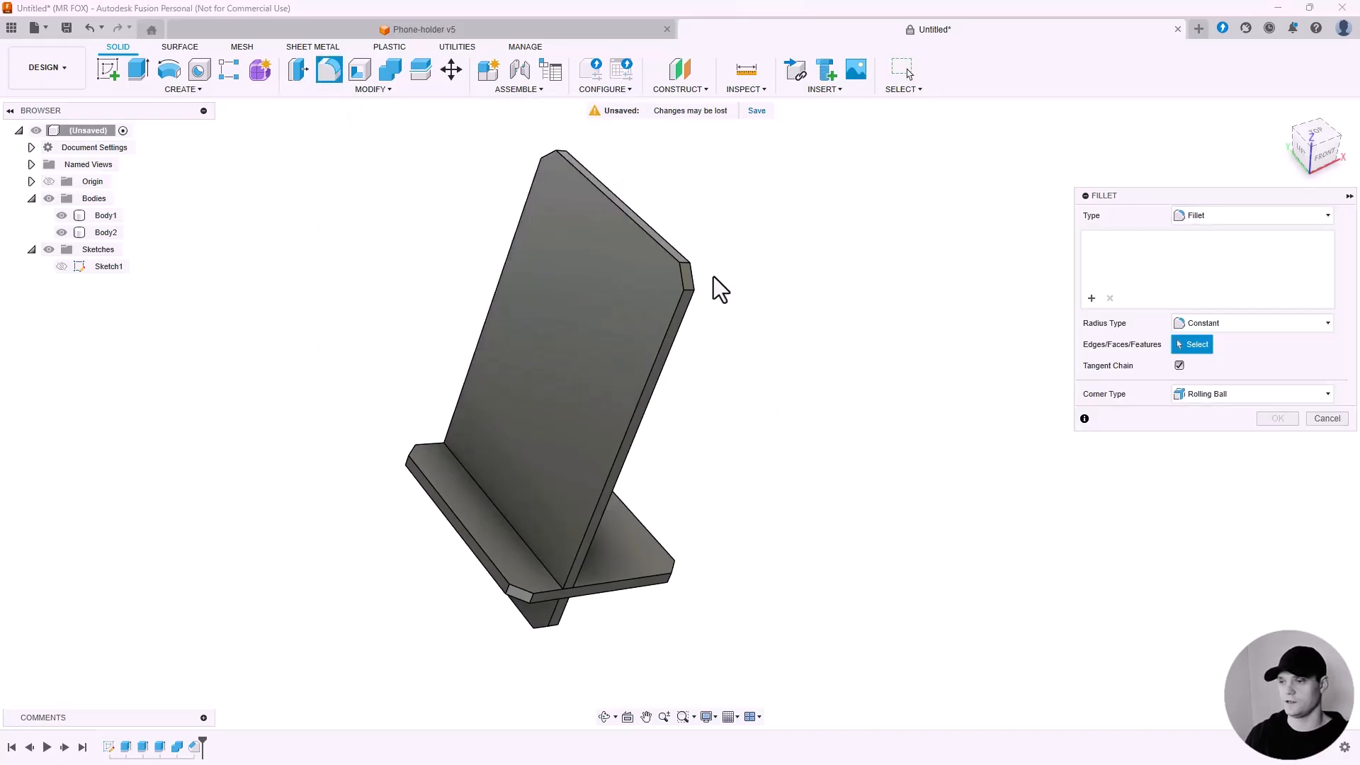
scroll(713, 277, "up", 5)
left_click(656, 303)
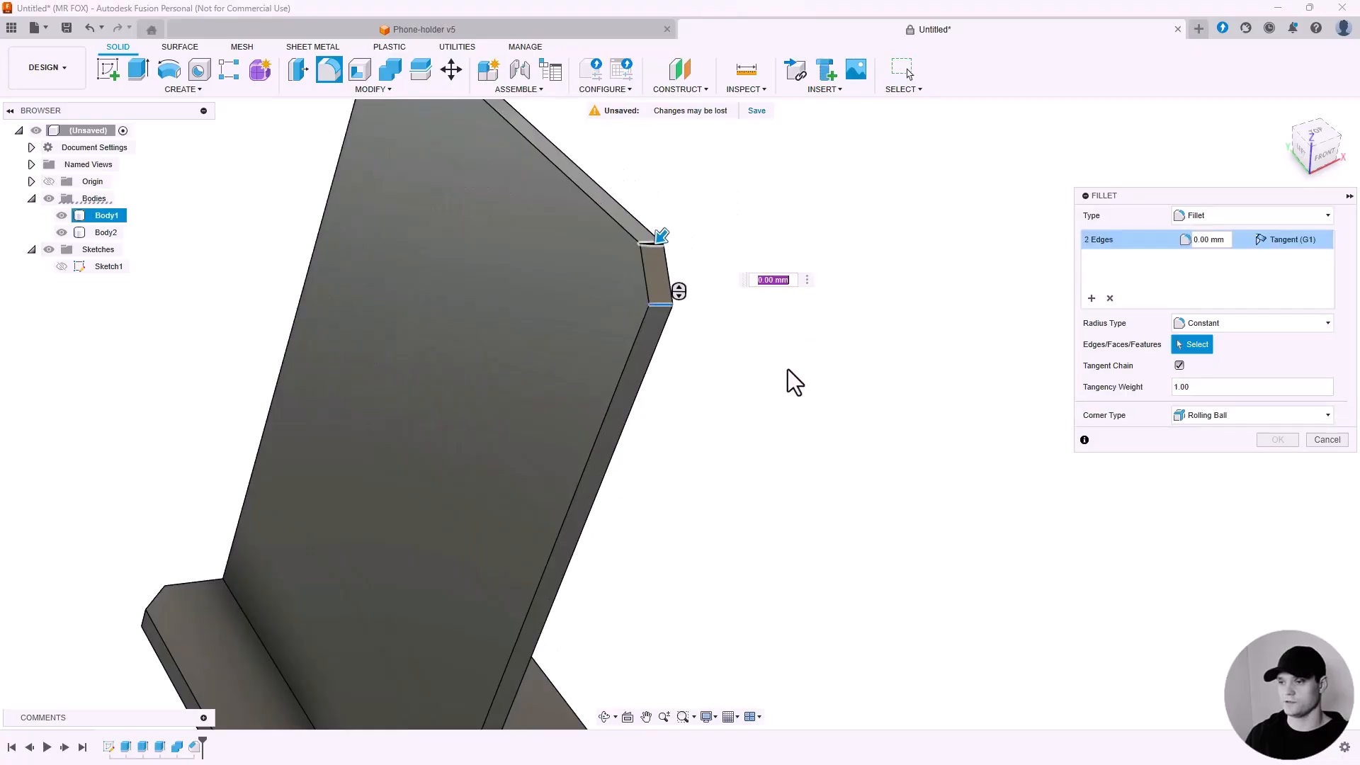
scroll(788, 368, "down", 3)
scroll(601, 214, "up", 5)
left_click(623, 194)
middle_click_drag(552, 212, 689, 194, "shift")
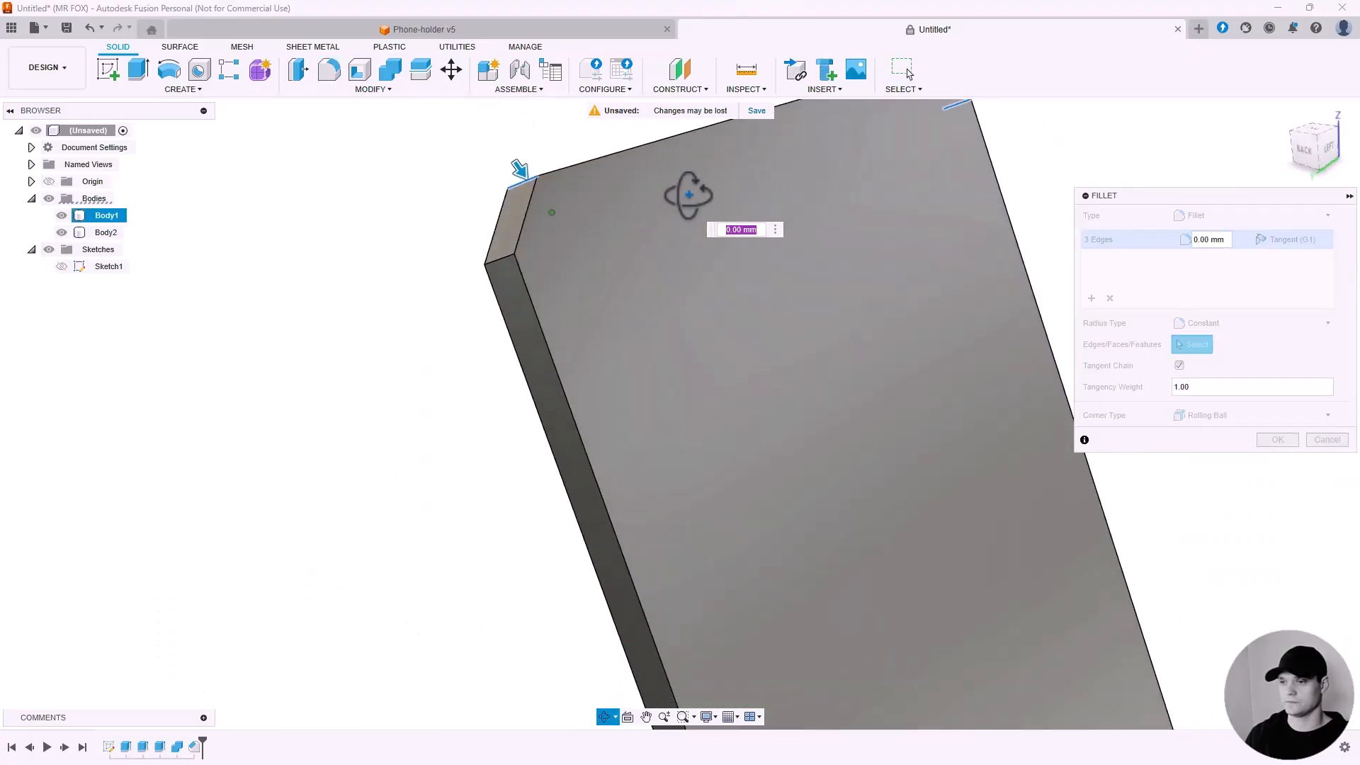
scroll(499, 256, "down", 5)
scroll(598, 567, "up", 4)
left_click(673, 602)
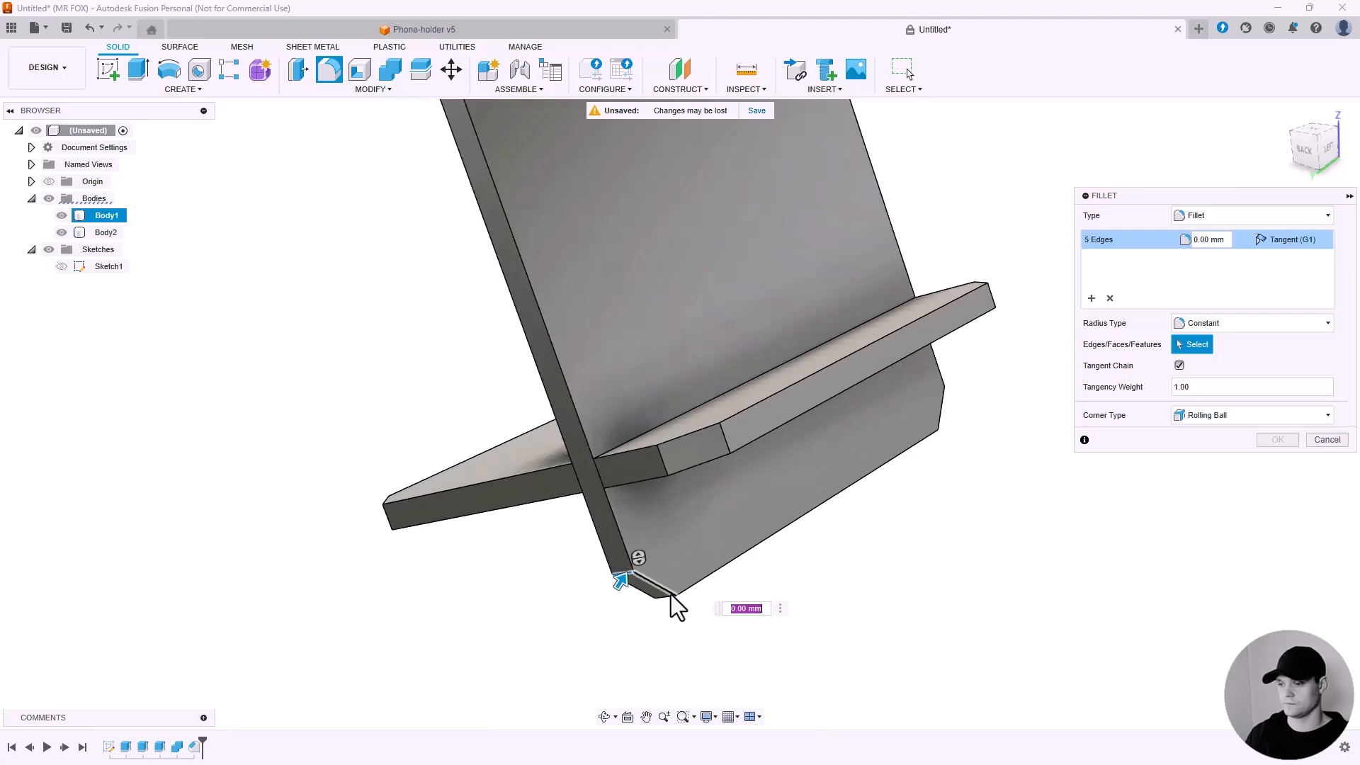
scroll(508, 470, "down", 5)
middle_click_drag(512, 367, 432, 334, "shift")
scroll(496, 397, "up", 5)
left_click(545, 429)
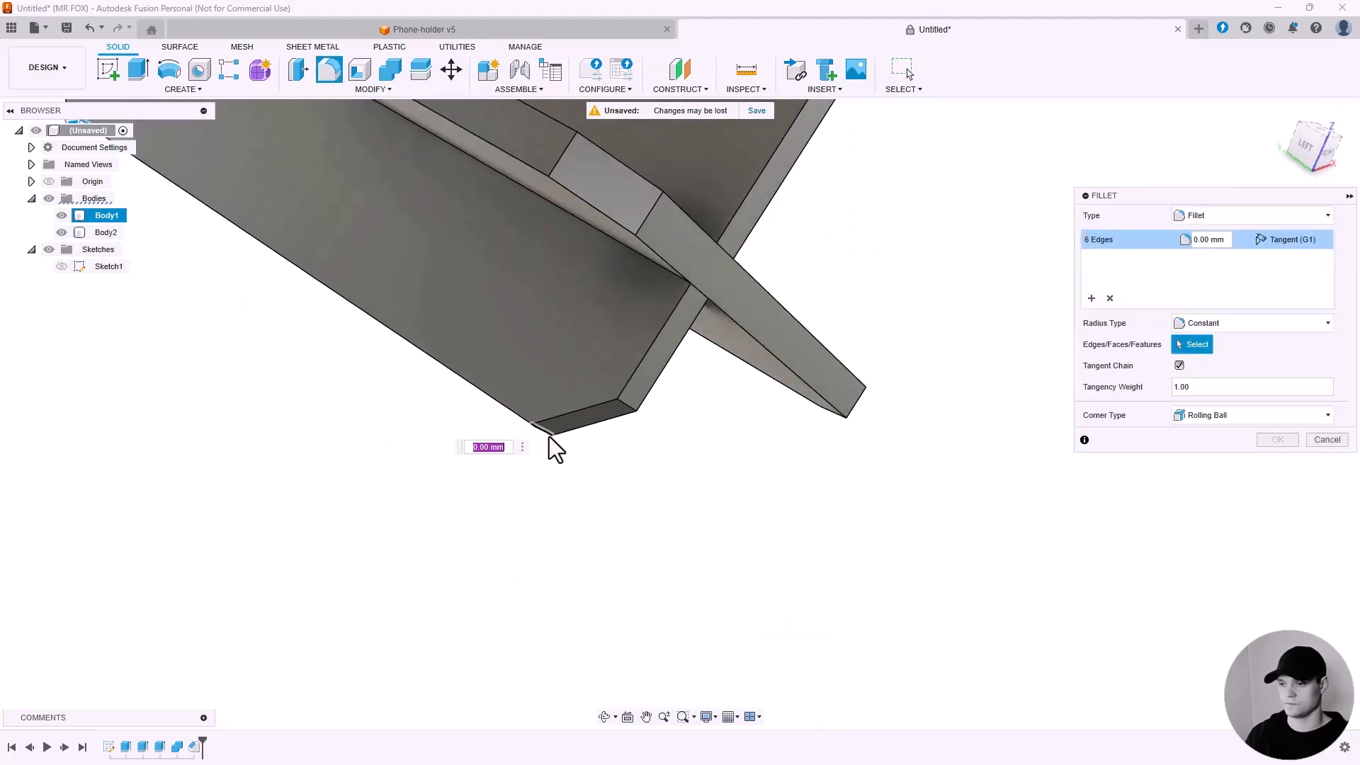
left_click(550, 434)
left_click(627, 406)
left_click(648, 214)
left_click(565, 152)
left_click(855, 403)
scroll(637, 529, "down", 1)
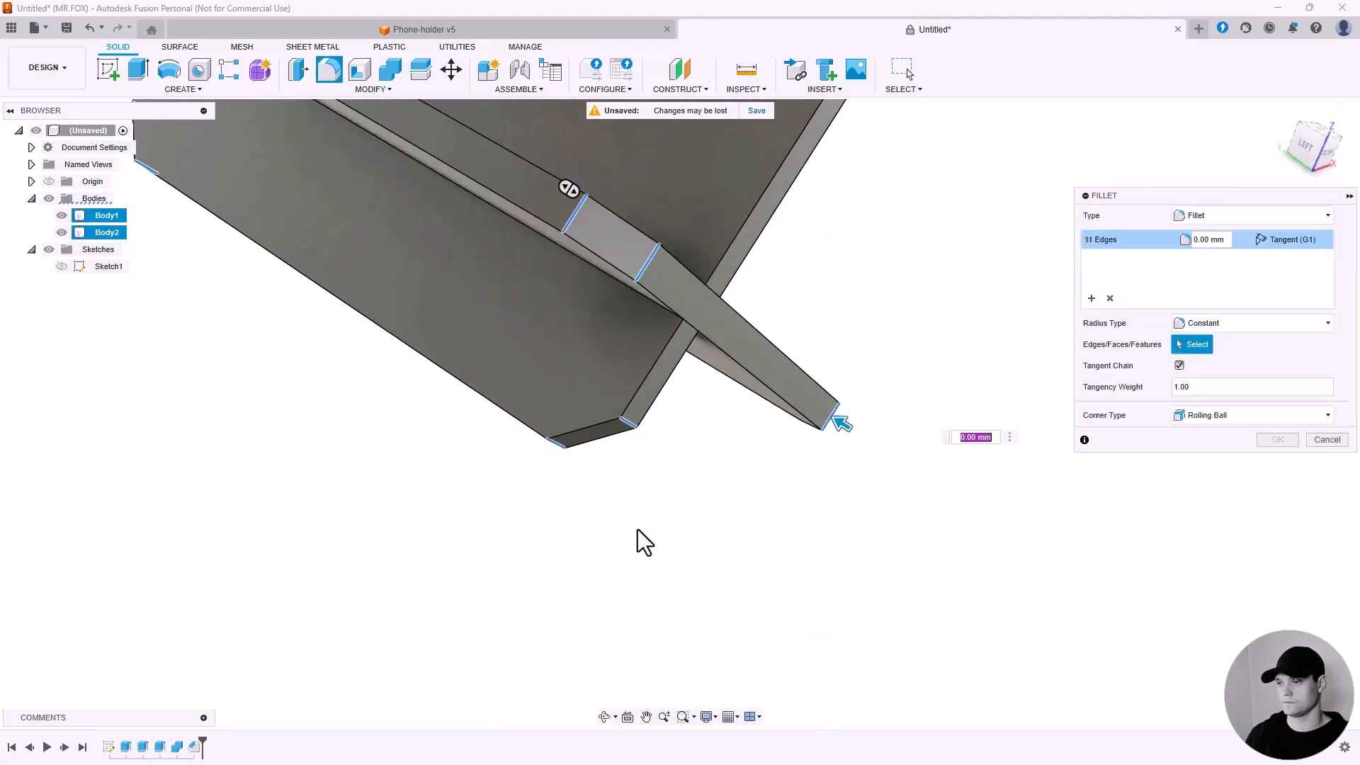
scroll(638, 529, "down", 3)
middle_click_drag(594, 375, 661, 319, "shift")
left_click(719, 604)
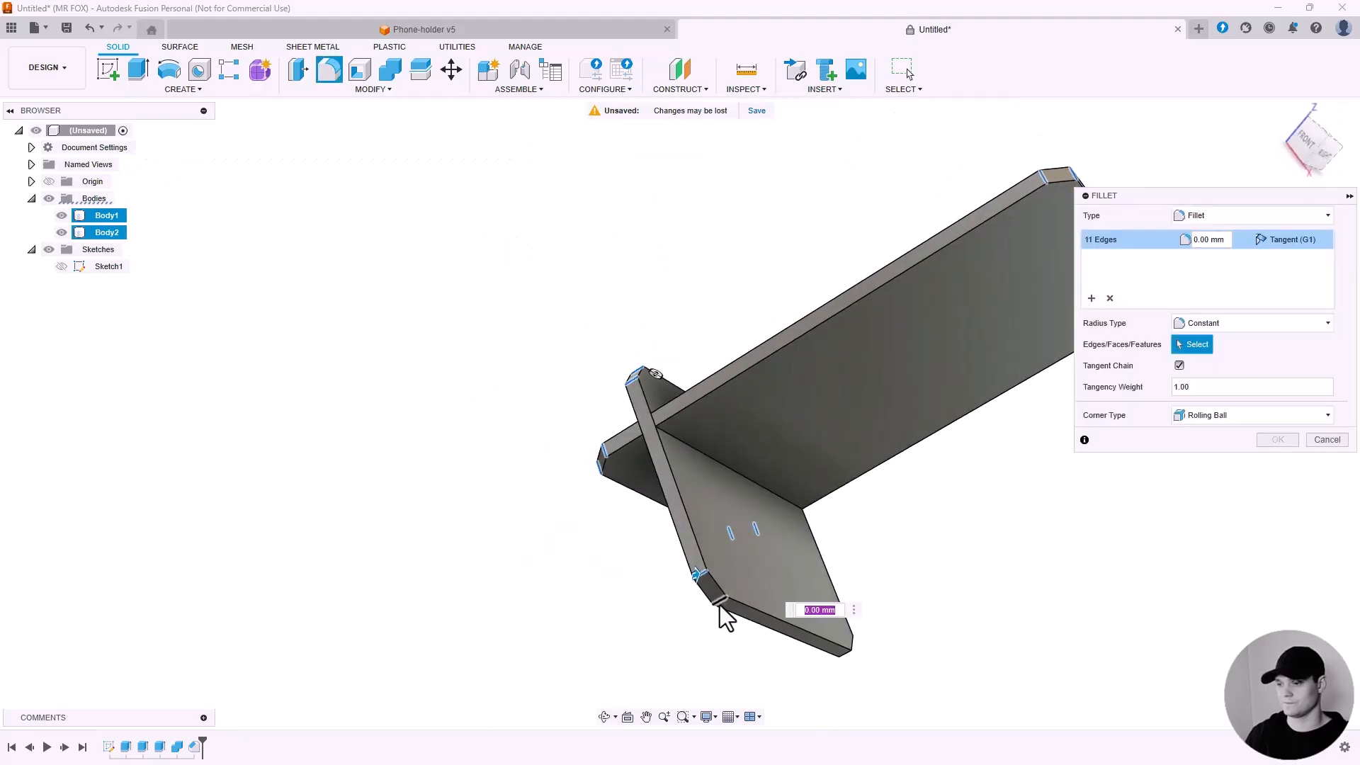
left_click(847, 659)
middle_click_drag(884, 593, 814, 473, "shift")
left_click(690, 467)
middle_click_drag(690, 468, 627, 429, "shift")
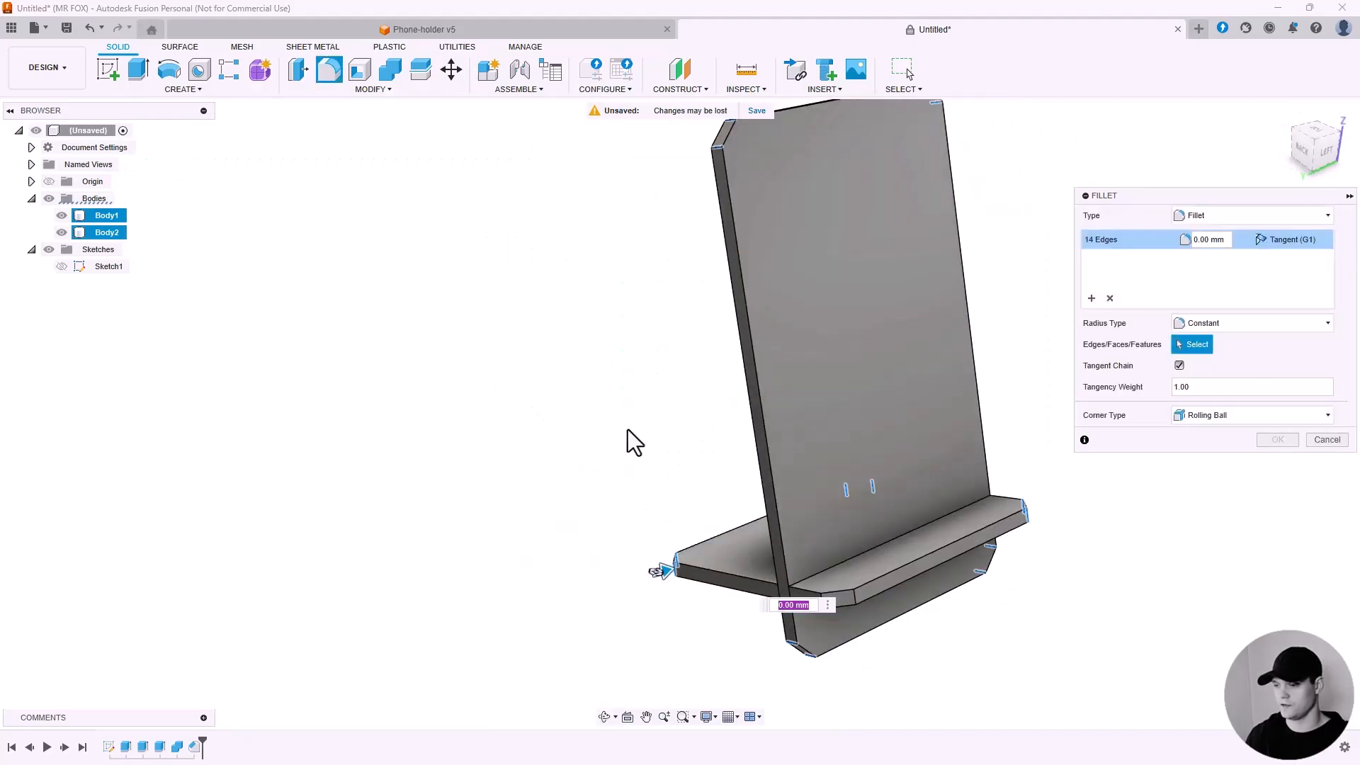
type("2")
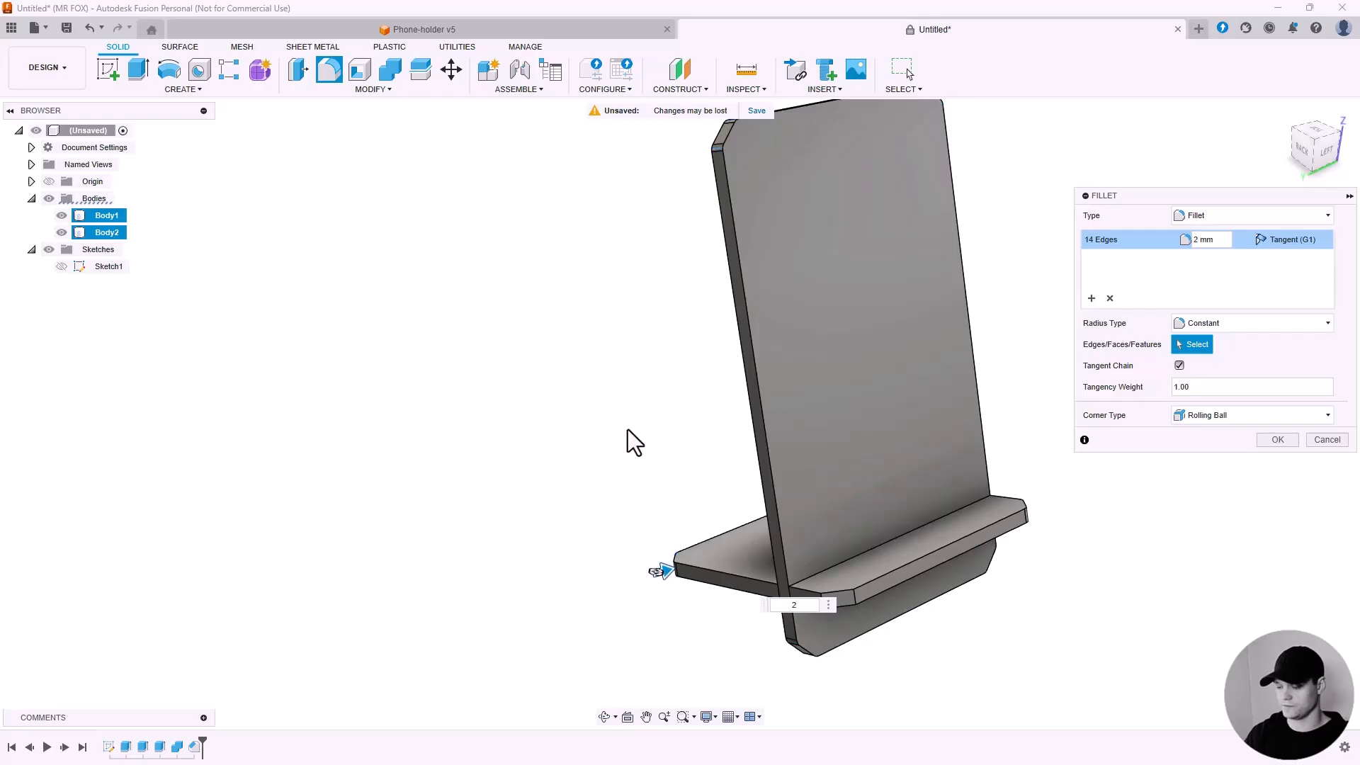
type("3")
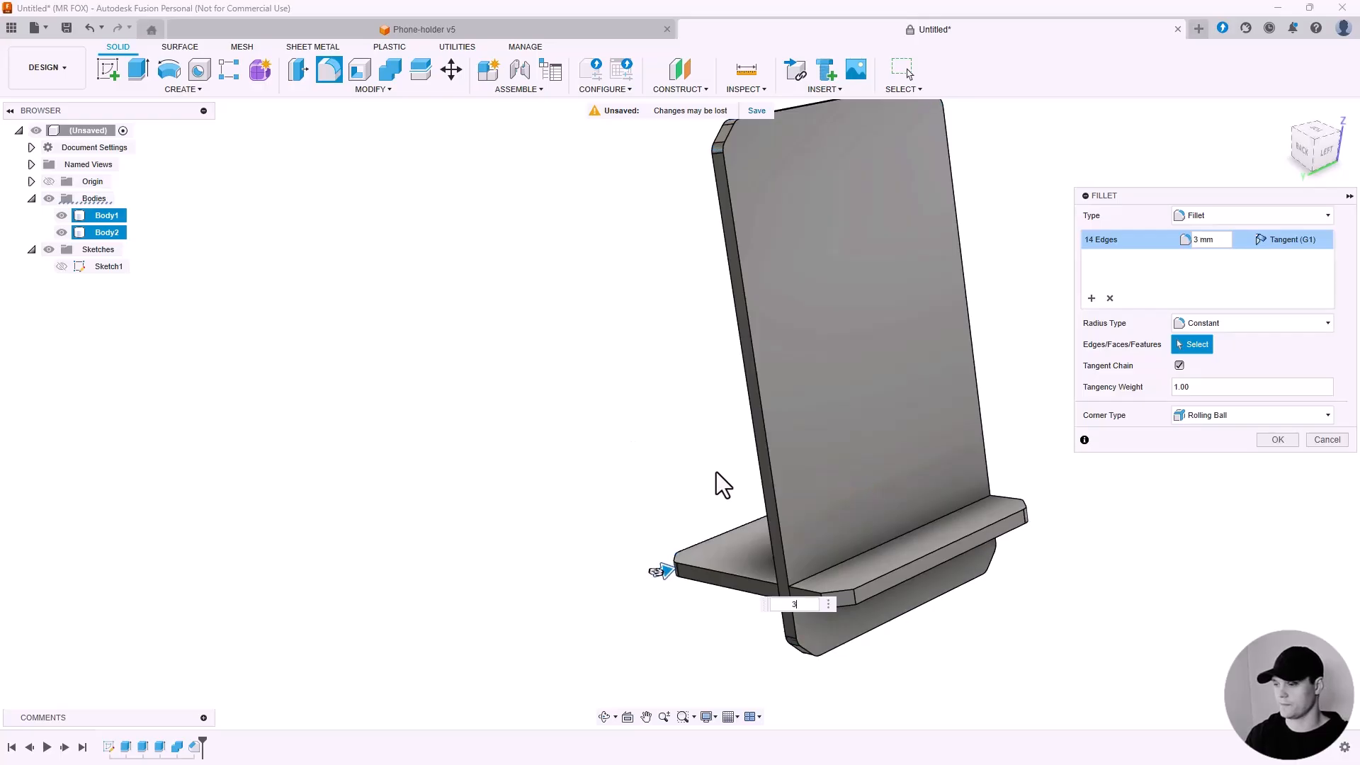
scroll(842, 589, "up", 5)
left_click(870, 609)
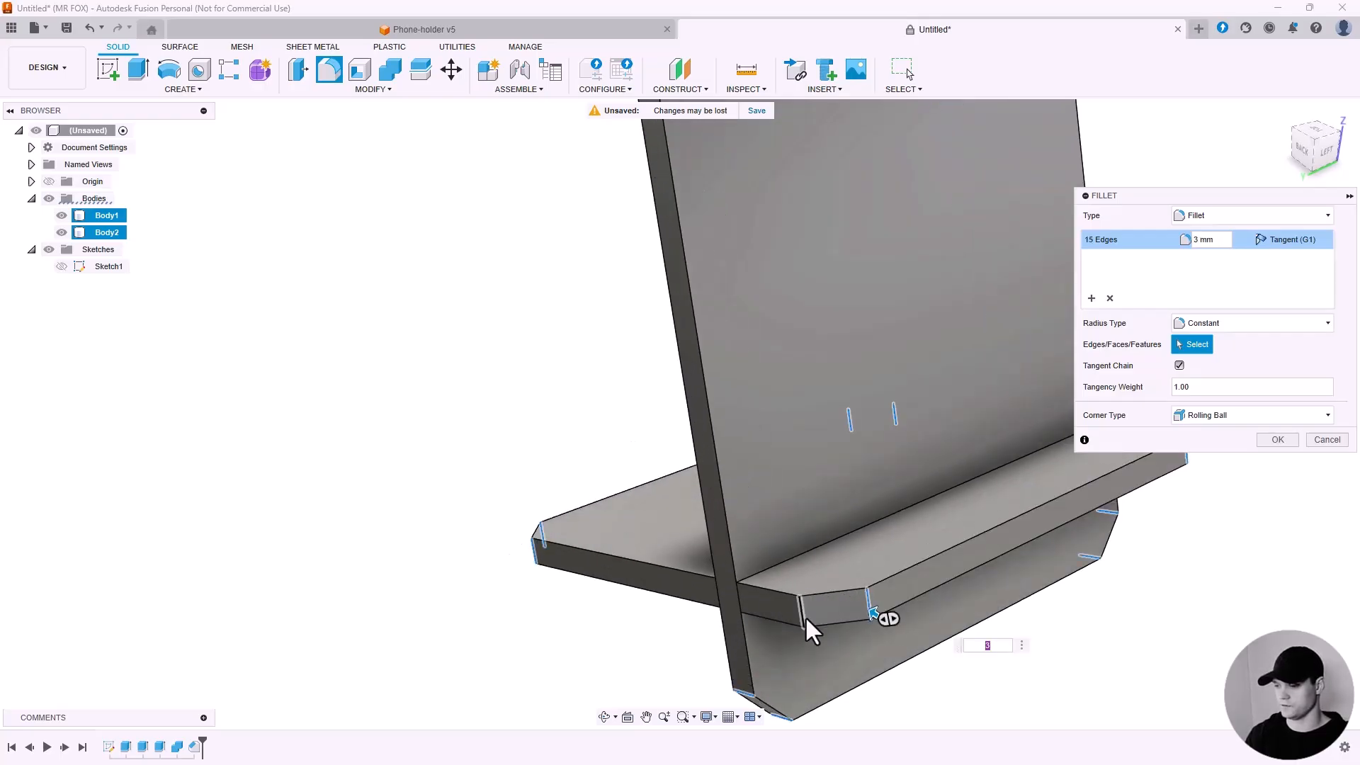
left_click(805, 615)
scroll(674, 619, "down", 5)
middle_click_drag(792, 531, 894, 439, "shift")
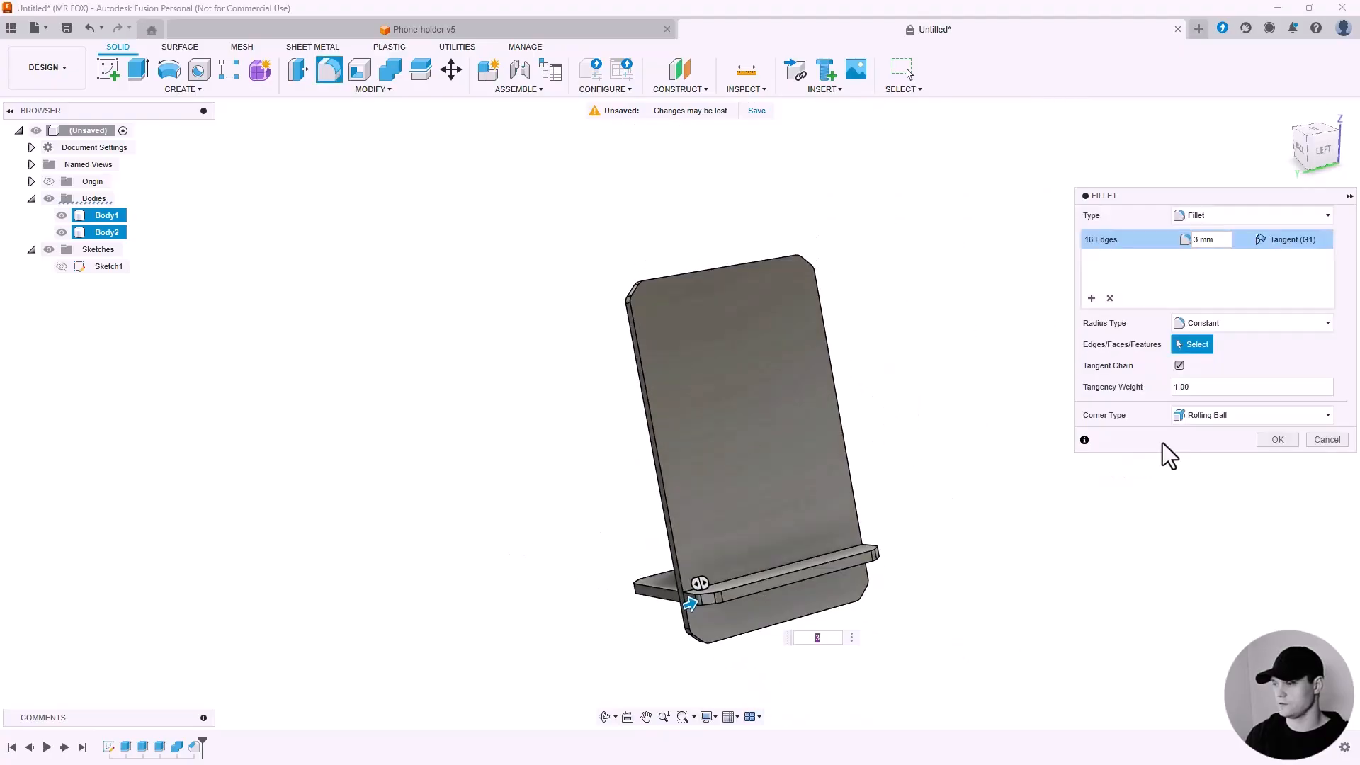
left_click(1278, 440)
middle_click_drag(936, 411, 882, 361, "shift")
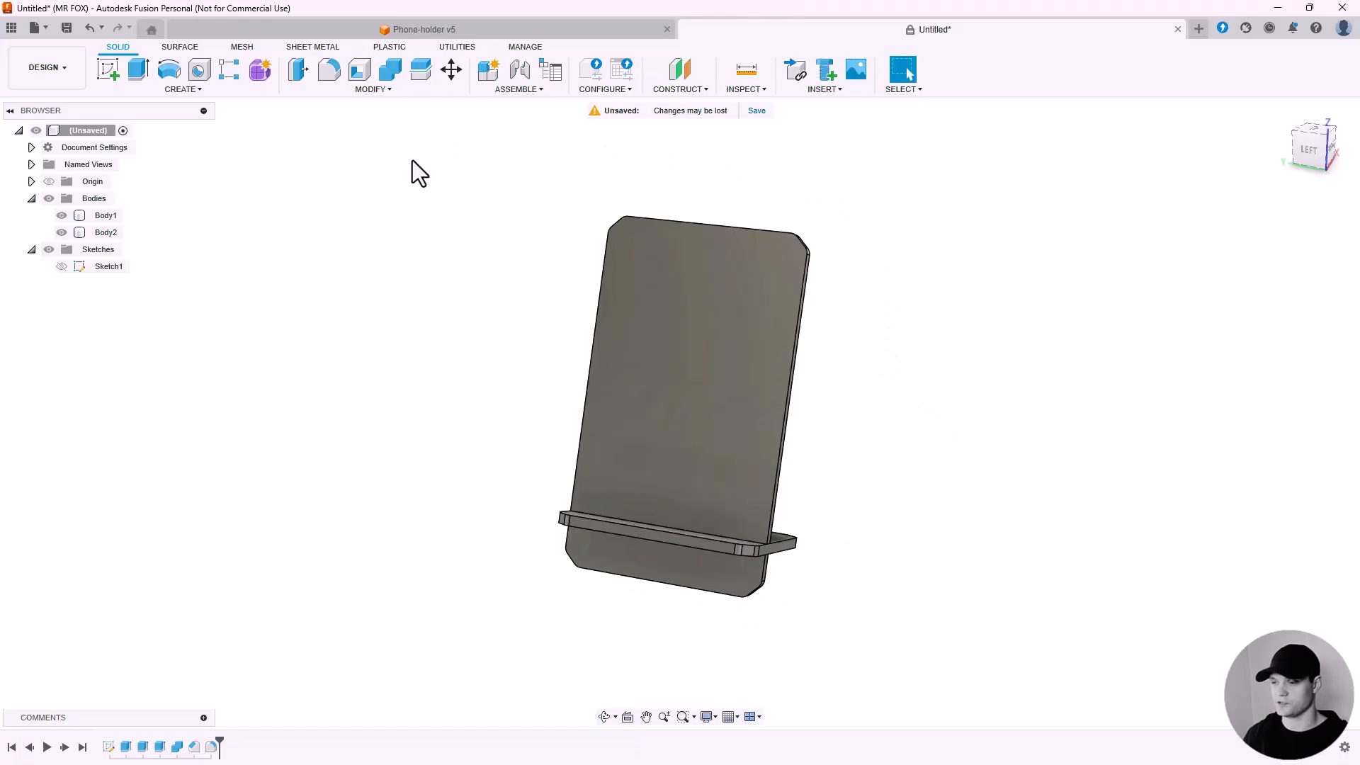
Start a new sketch on the back plate's face and hide the base plate.
left_click(116, 72)
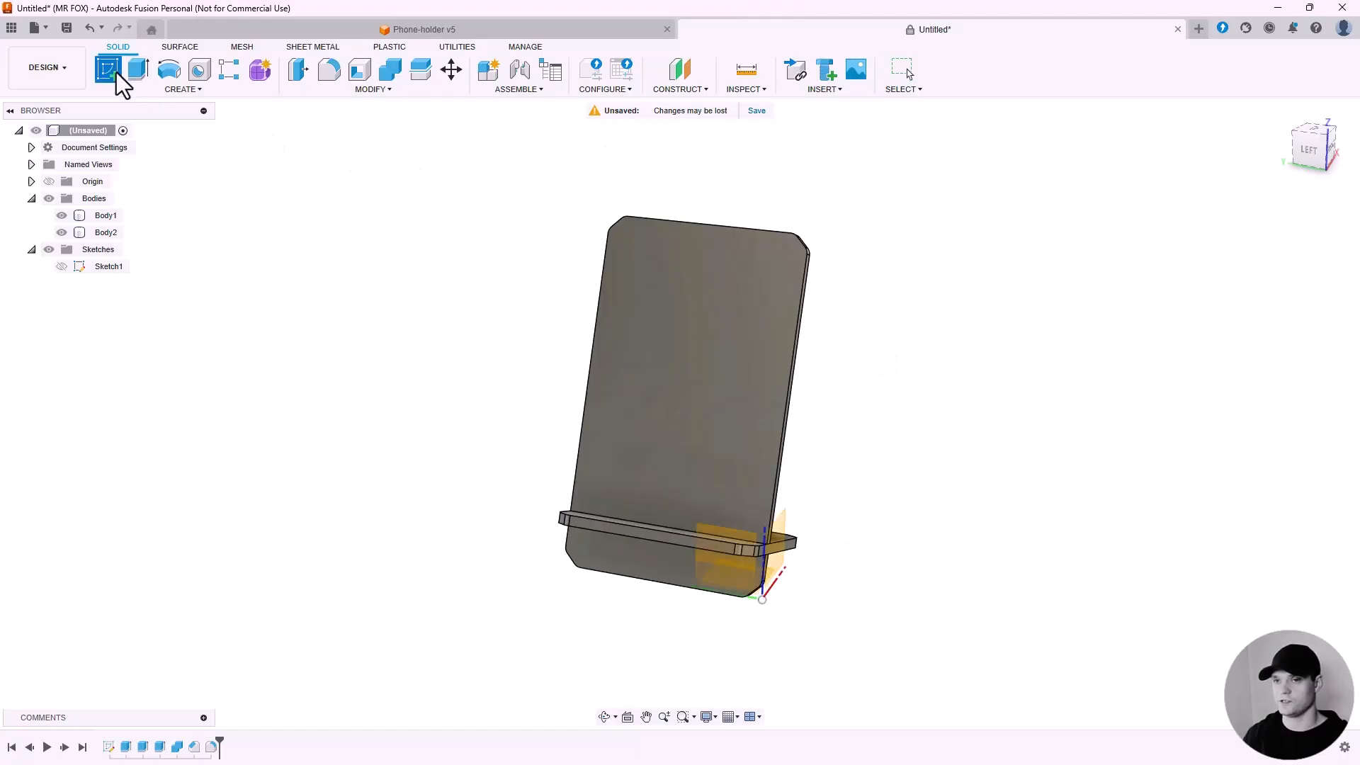
left_click(733, 333)
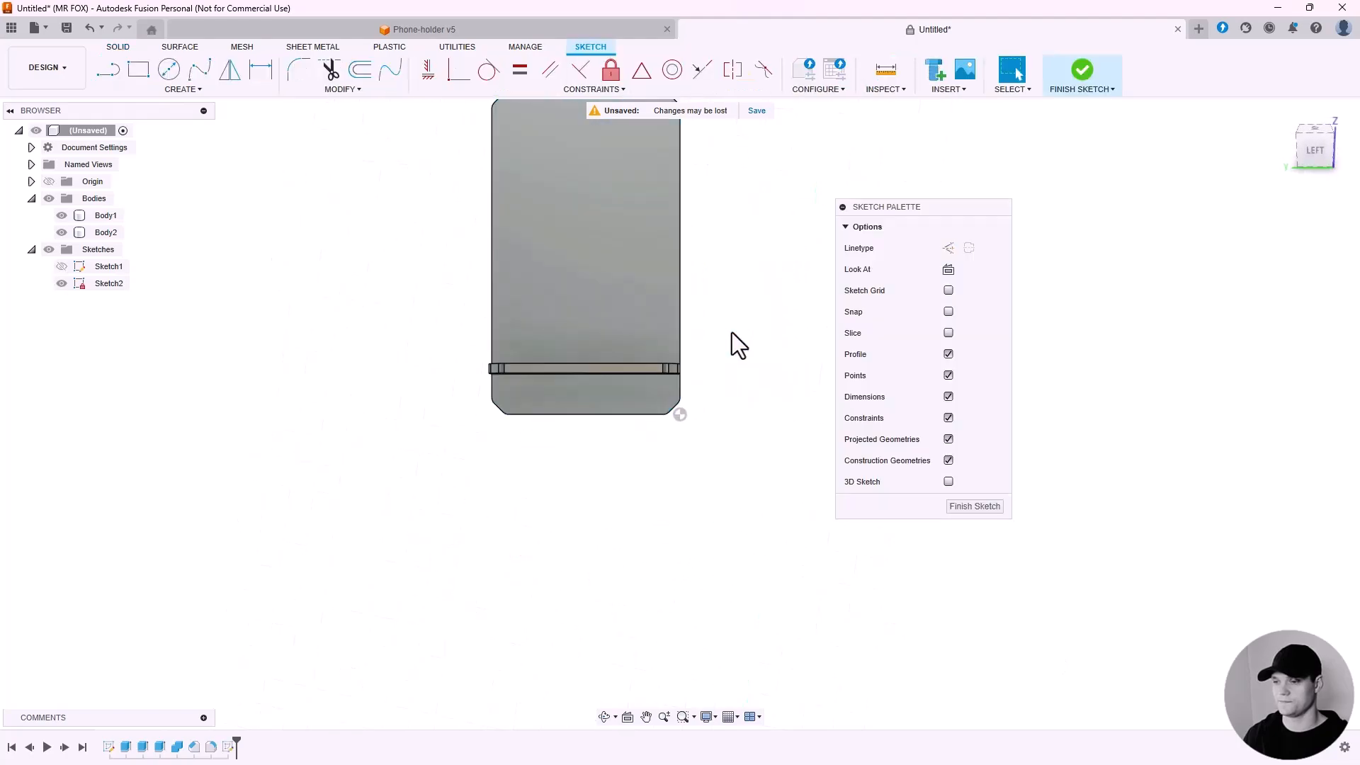
left_click(61, 232)
middle_click_drag(416, 217, 418, 343)
scroll(649, 412, "up", 2)
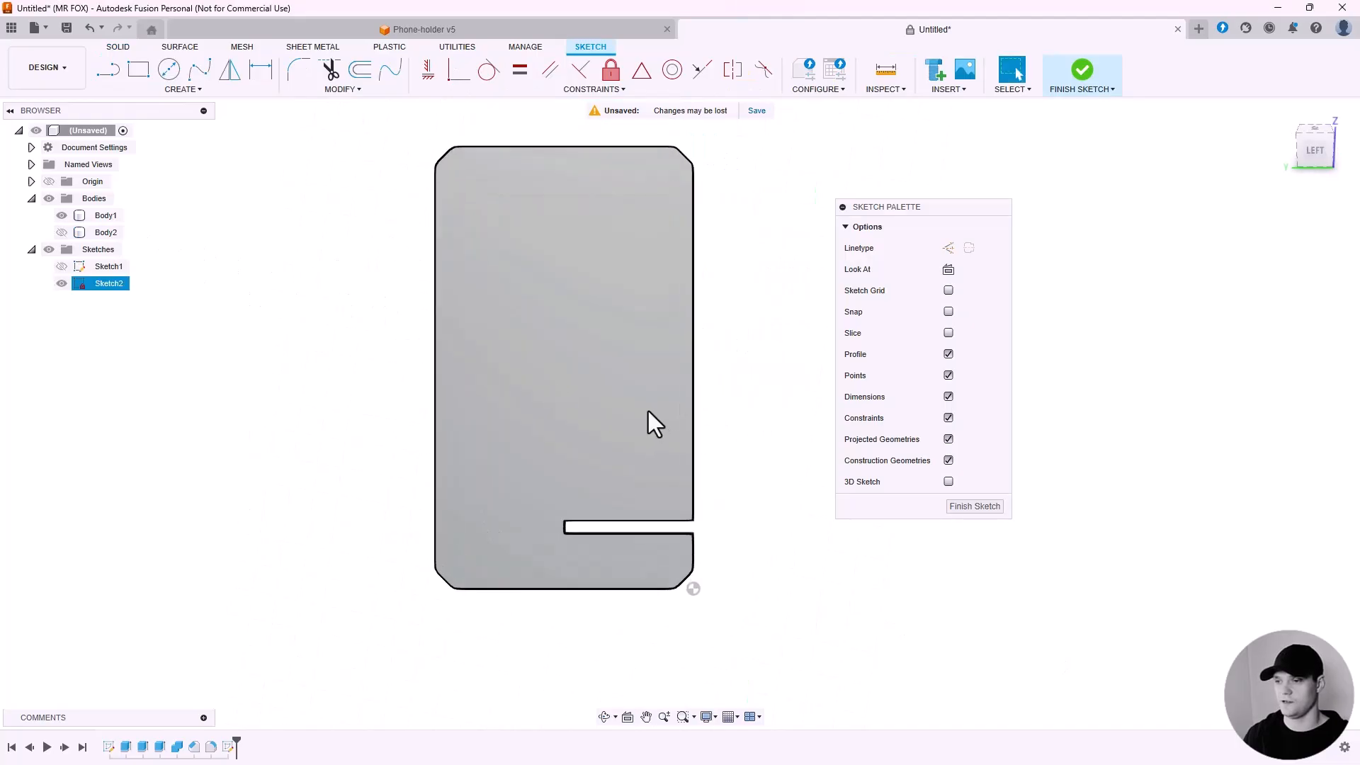
middle_click_drag(627, 342, 634, 373)
scroll(734, 372, "up", 1)
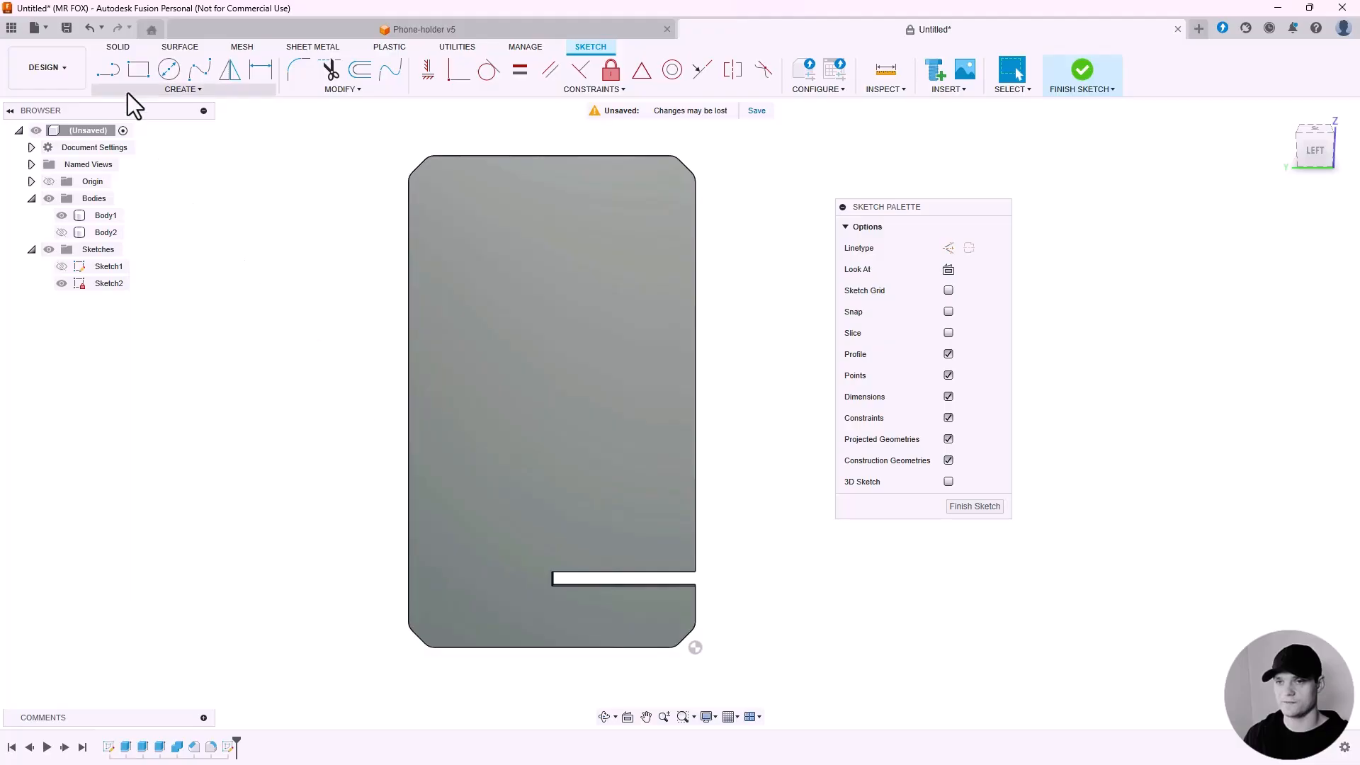
Draw a horizontal line about 68 mm long across the back plate, edge to edge, and make it construction geometry.
left_click(111, 75)
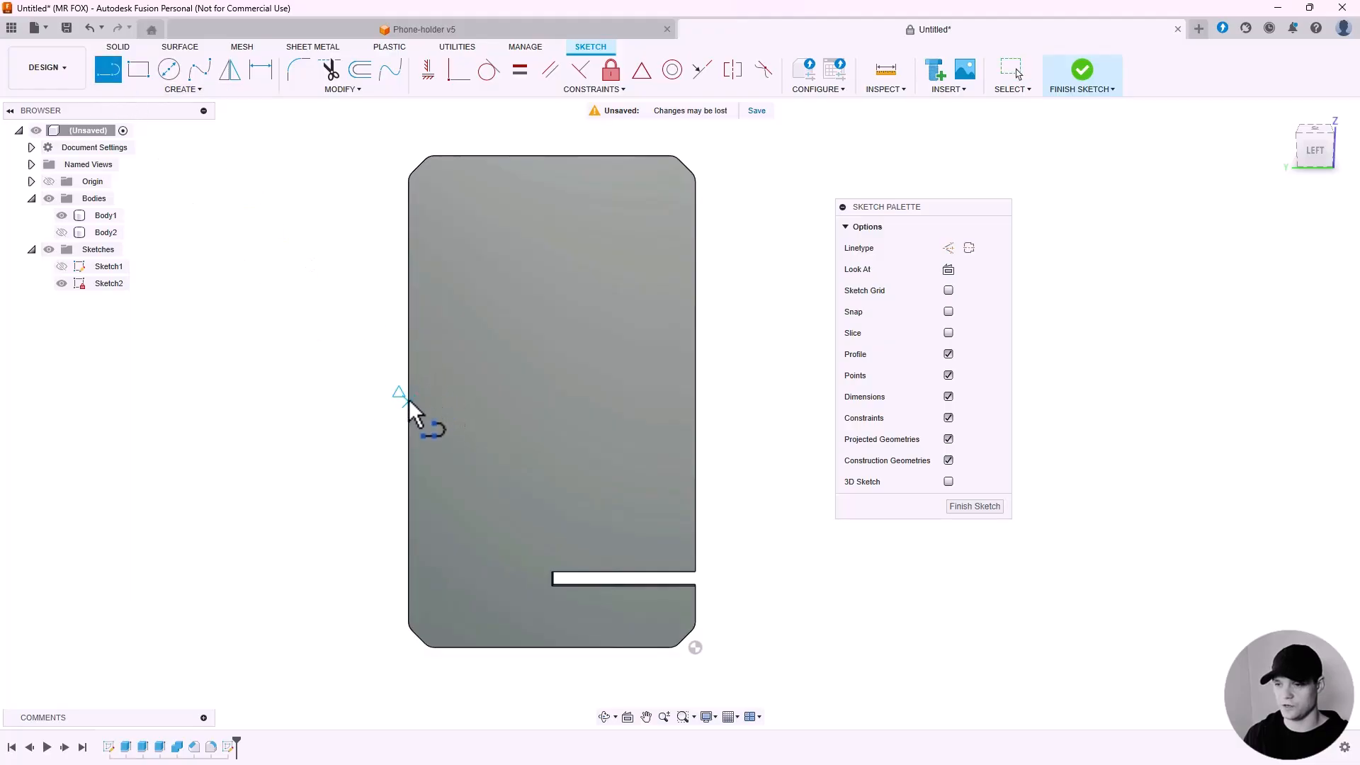
left_click(409, 403)
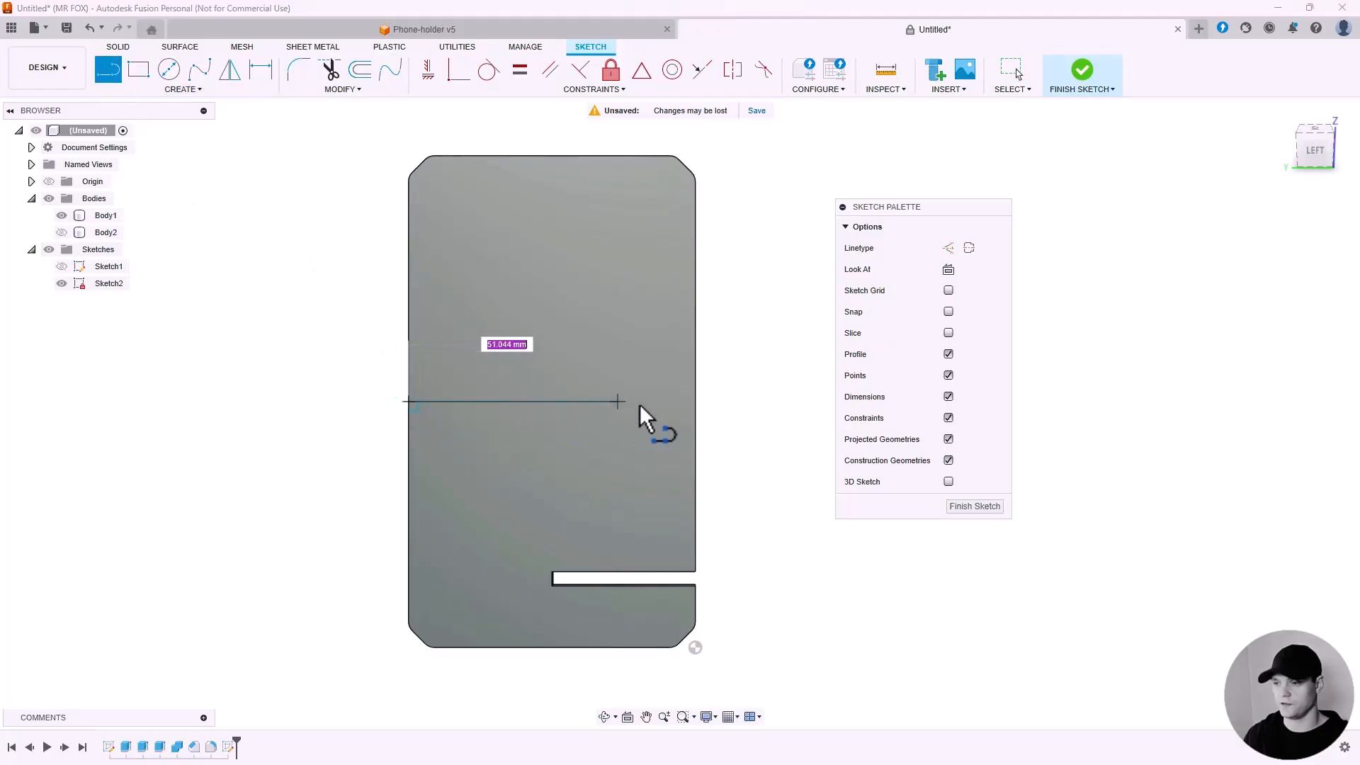
left_click(693, 402)
key("Escape")
scroll(709, 394, "up", 1)
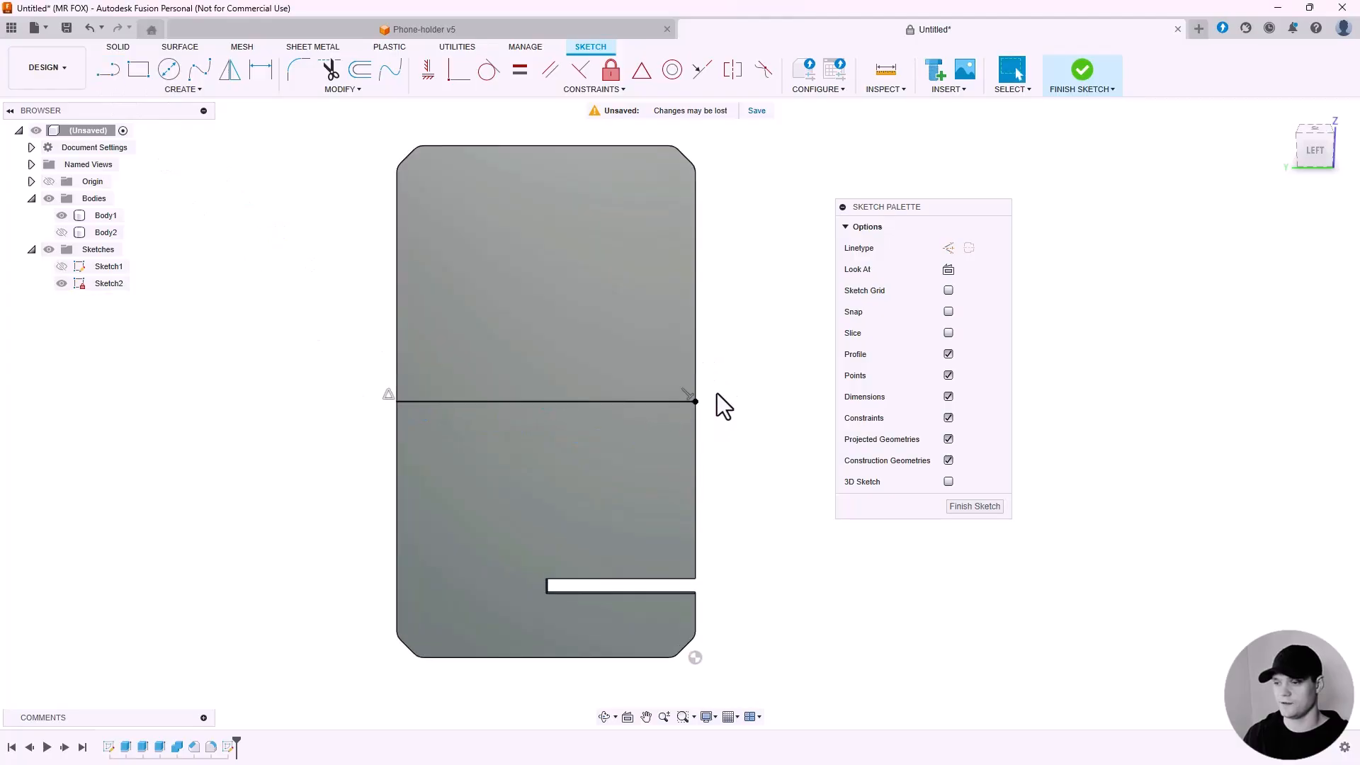
left_click(658, 402)
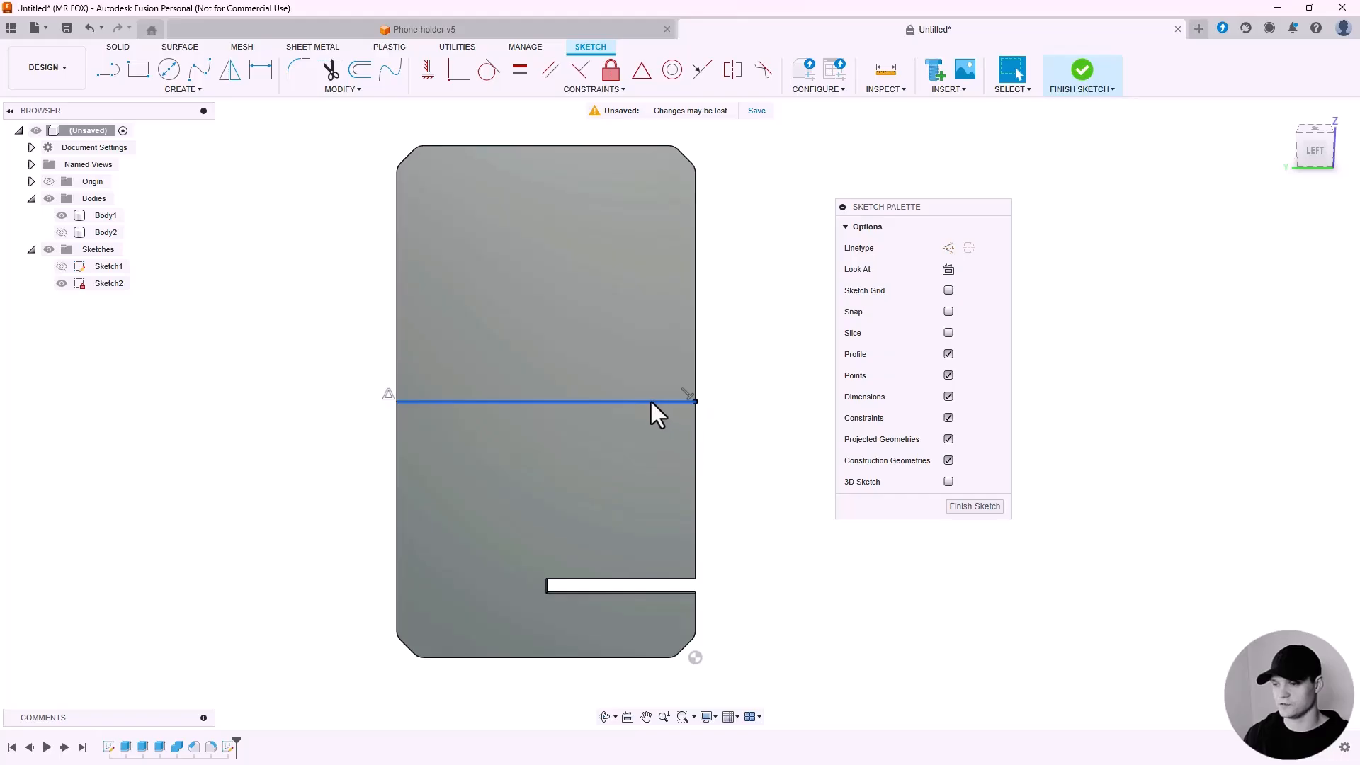
left_click(948, 248)
left_click_drag(951, 208, 886, 193)
left_click(722, 280)
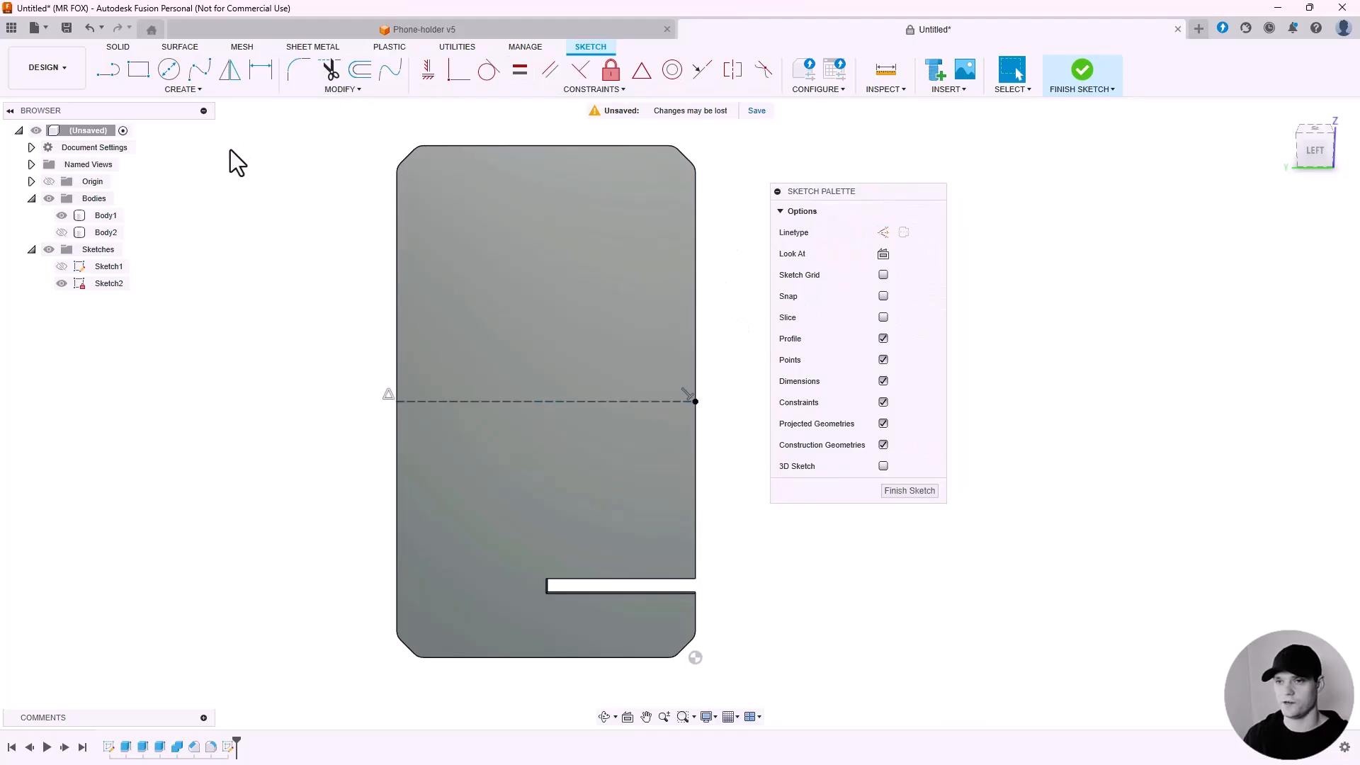
Sketch a six-sided circumscribed polygon centred on the construction line's midpoint, about 17 mm across.
left_click(190, 91)
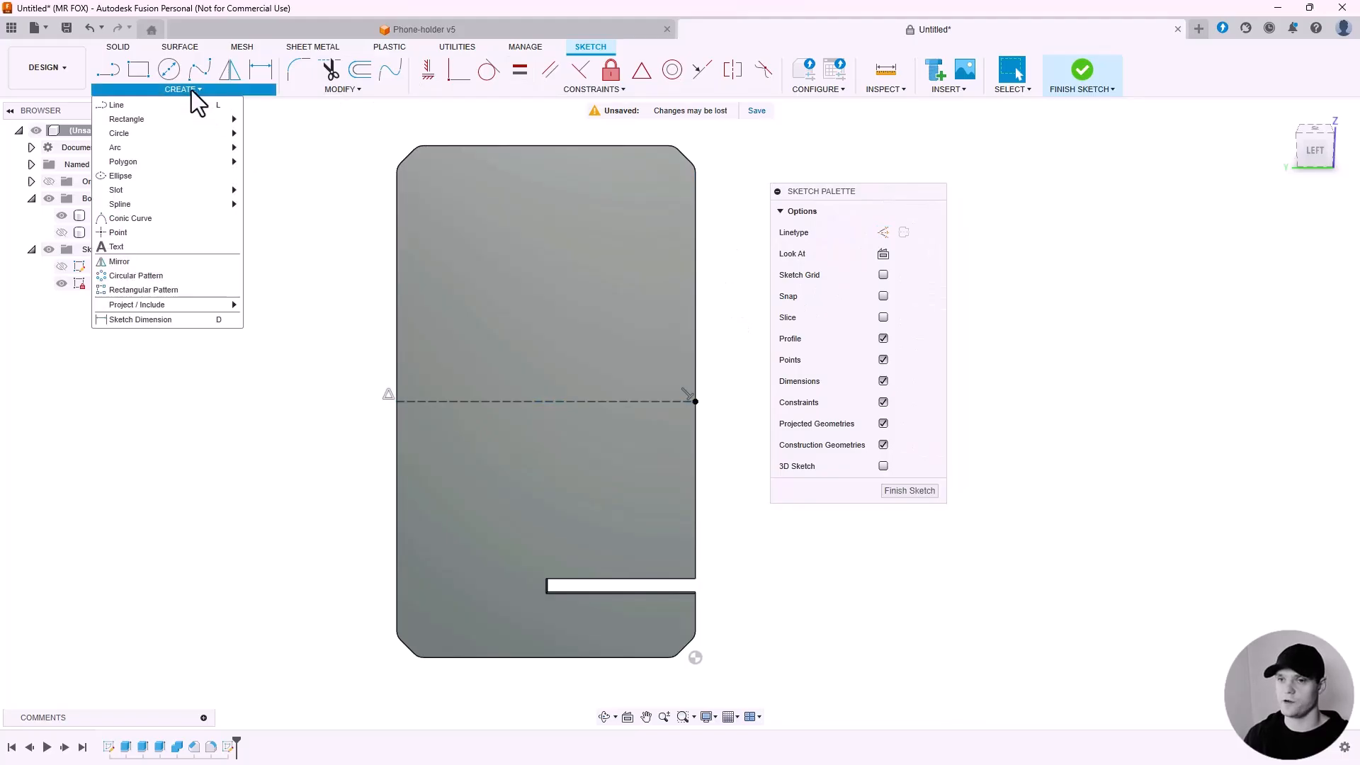
mouse_move(201, 162)
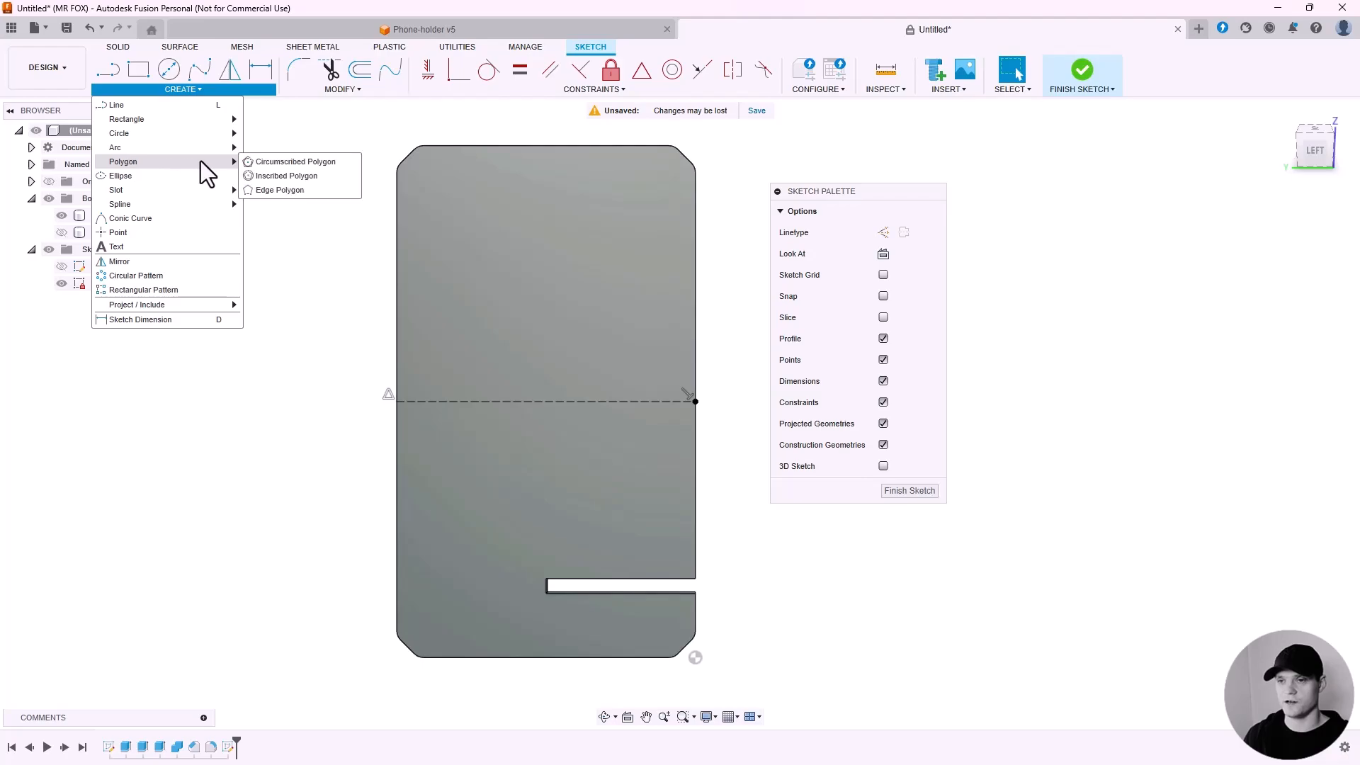
left_click(321, 162)
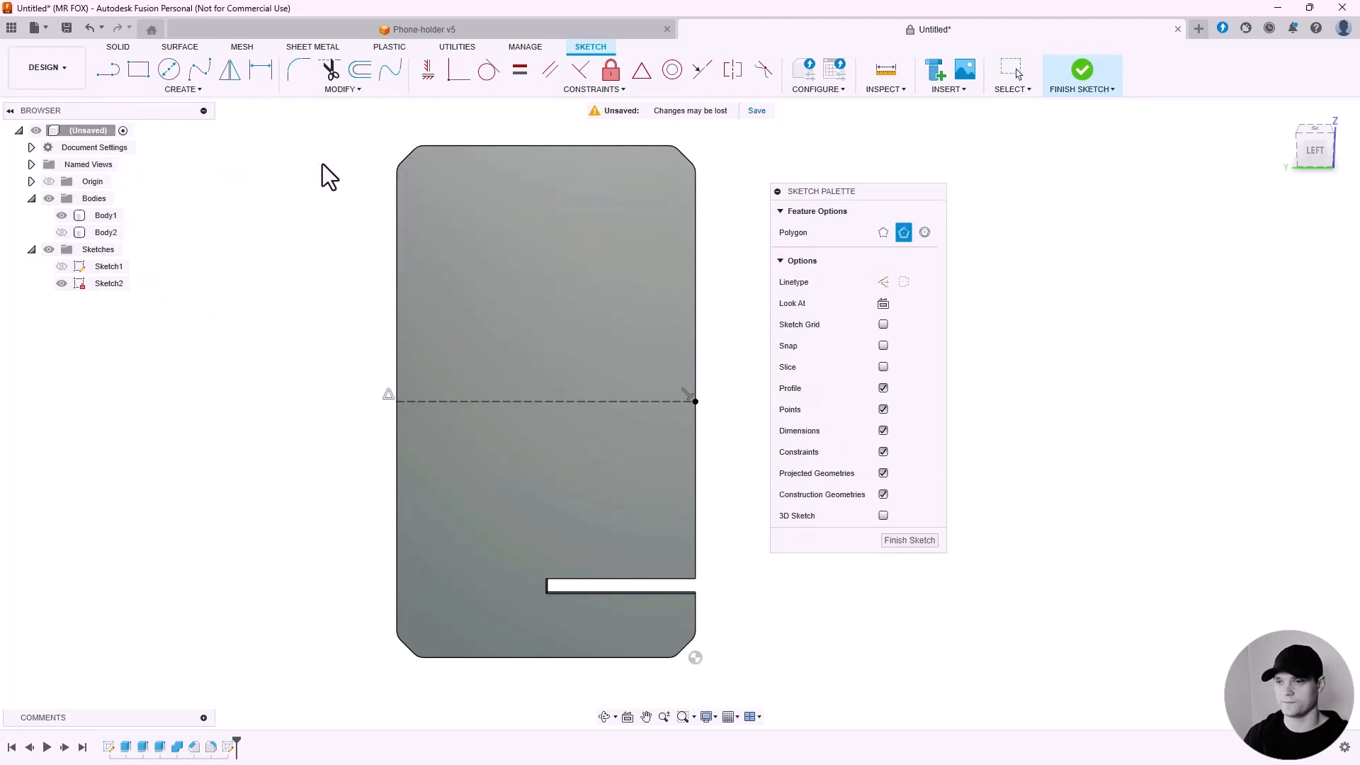
left_click(547, 400)
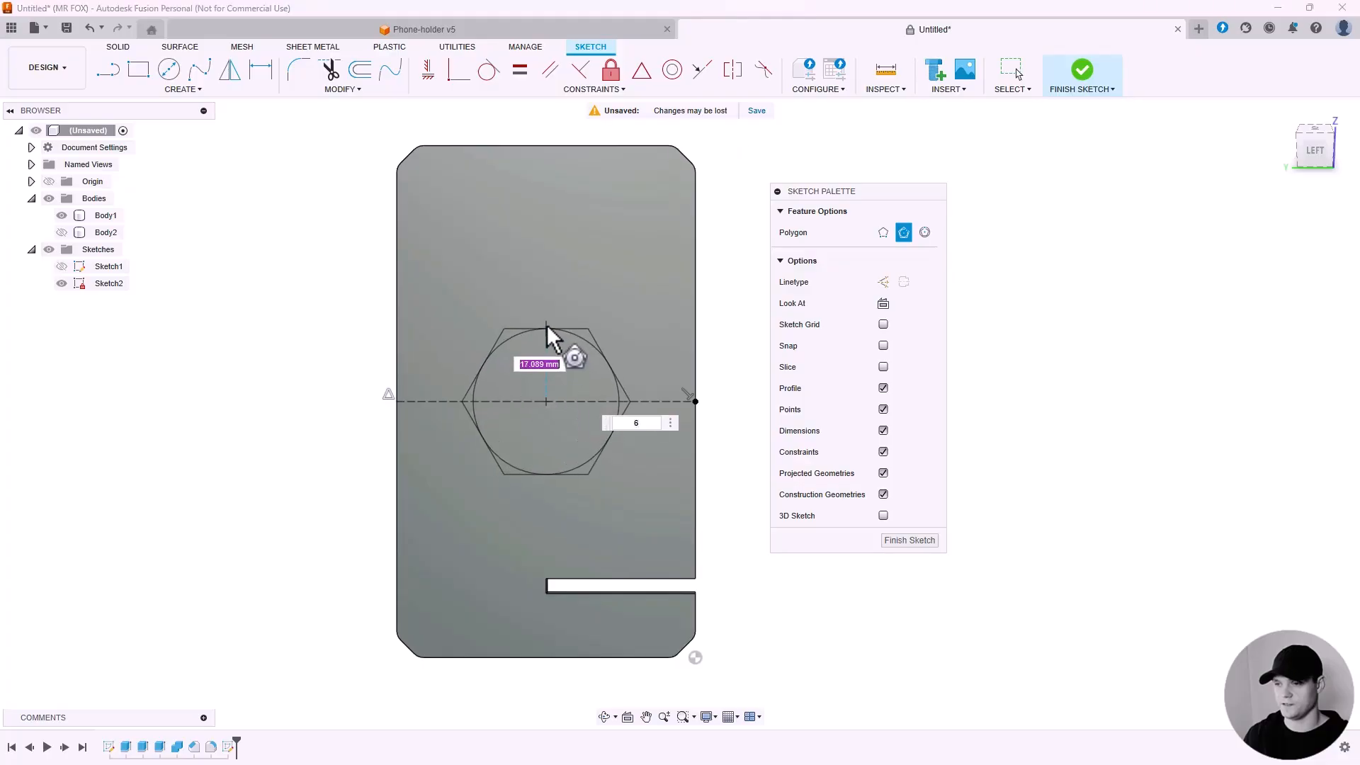
left_click(546, 355)
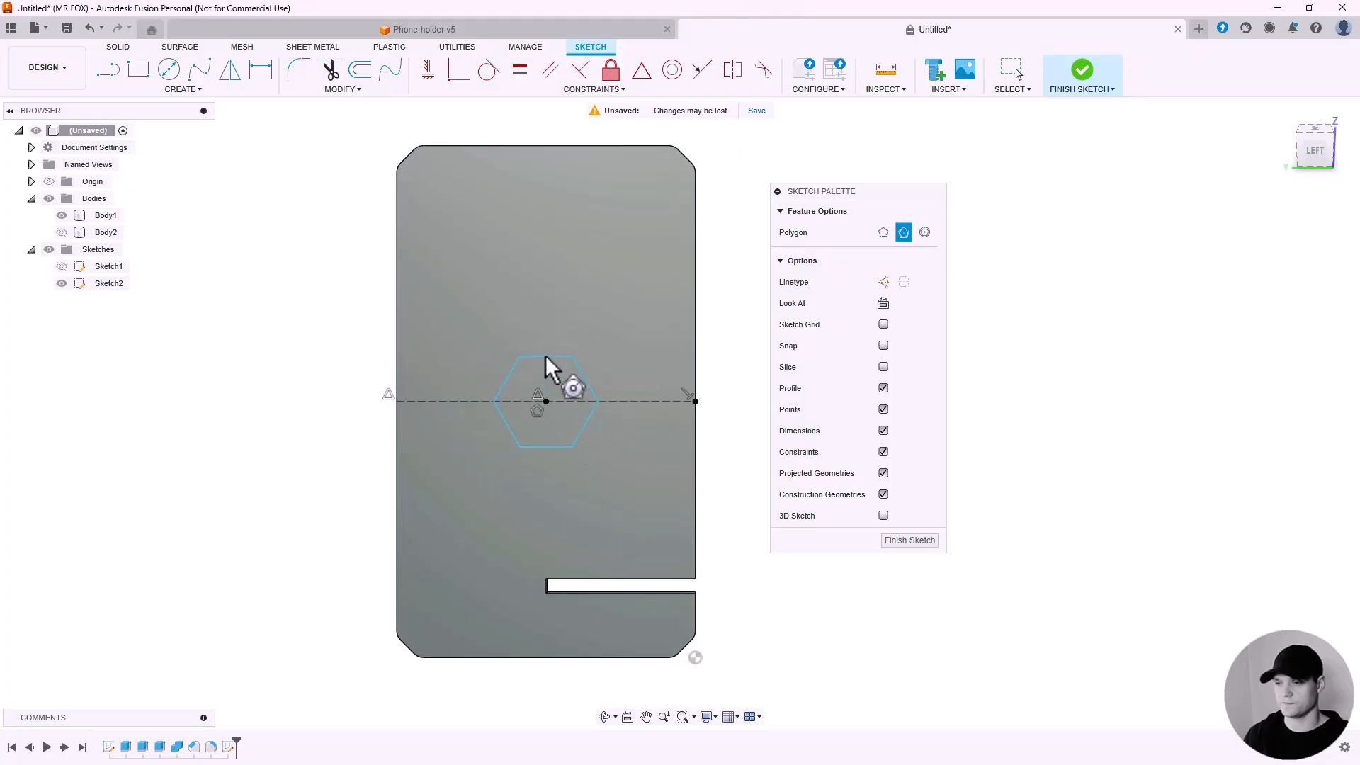
key("Escape")
Constrain the hexagon's top edge to be horizontal.
left_click(542, 354)
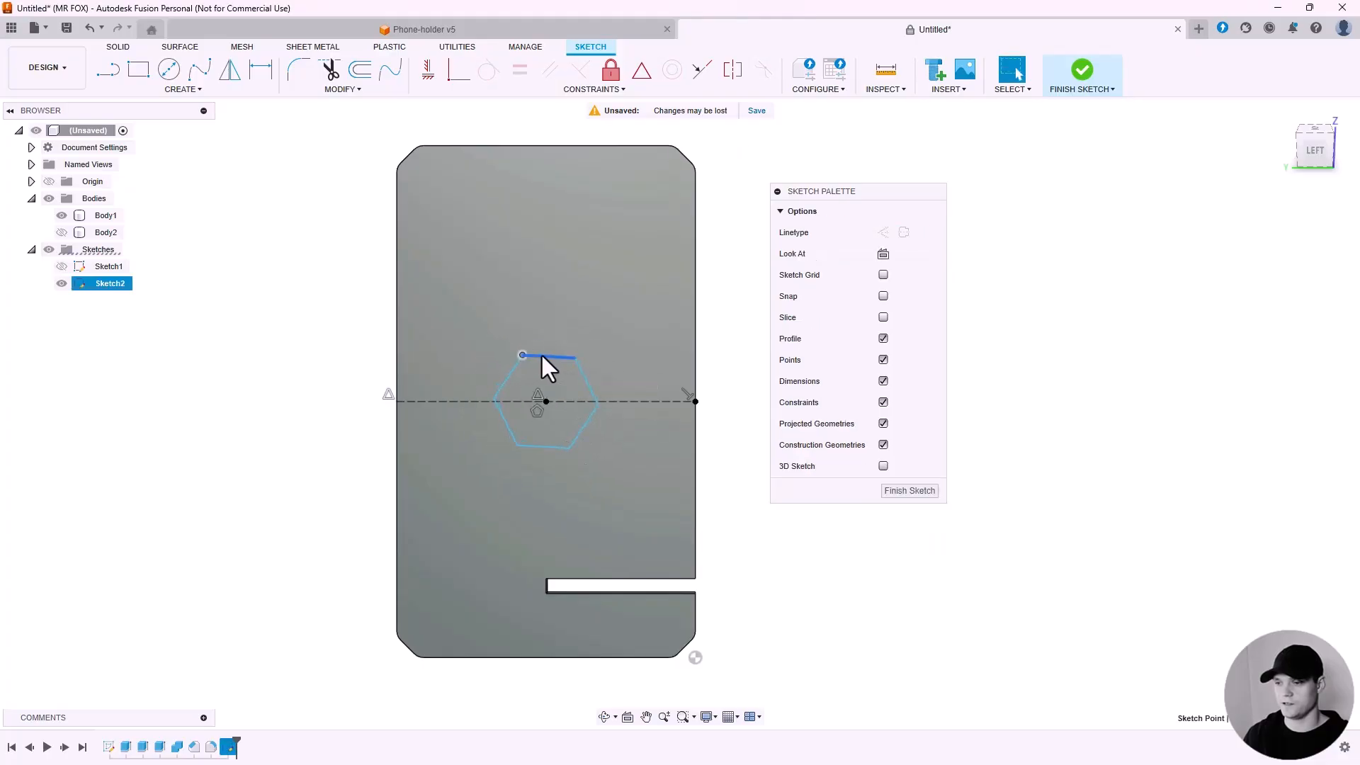
scroll(543, 364, "up", 3)
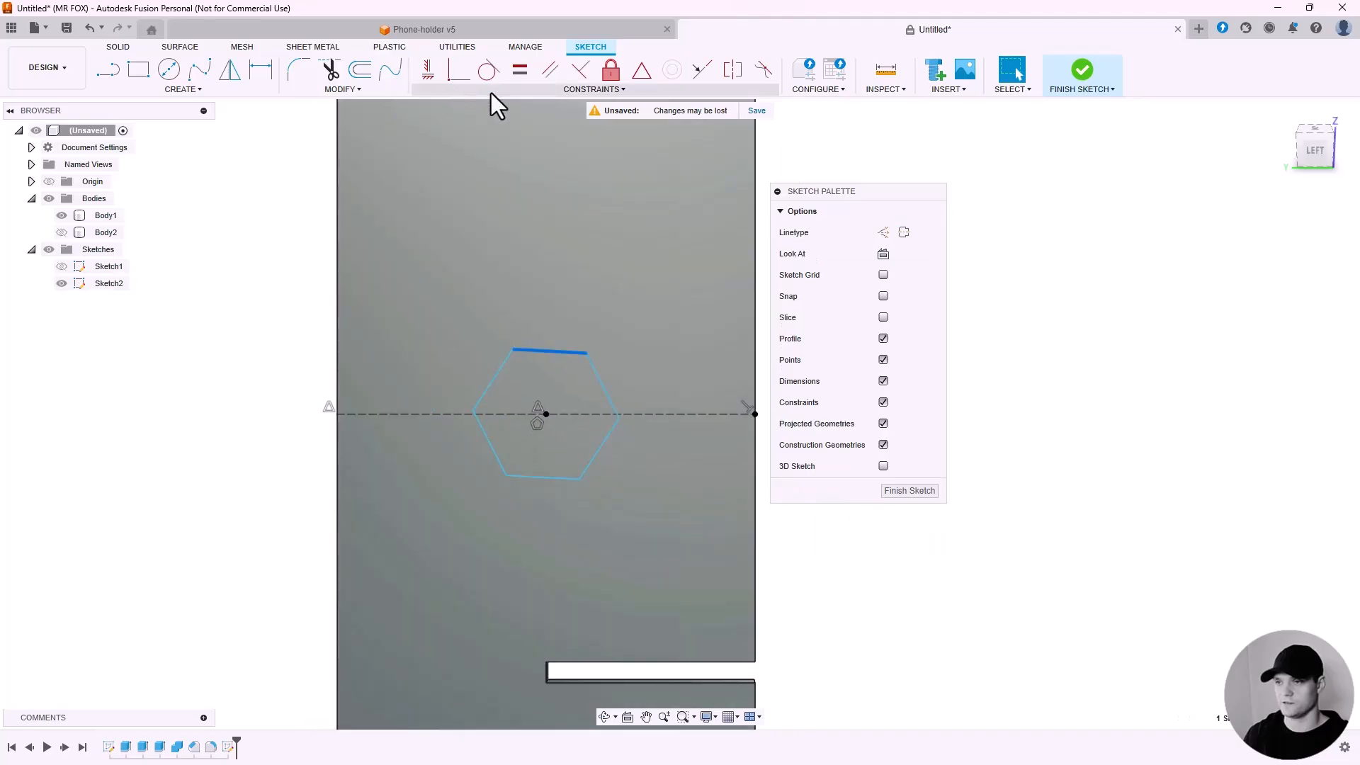
left_click(542, 93)
left_click(462, 106)
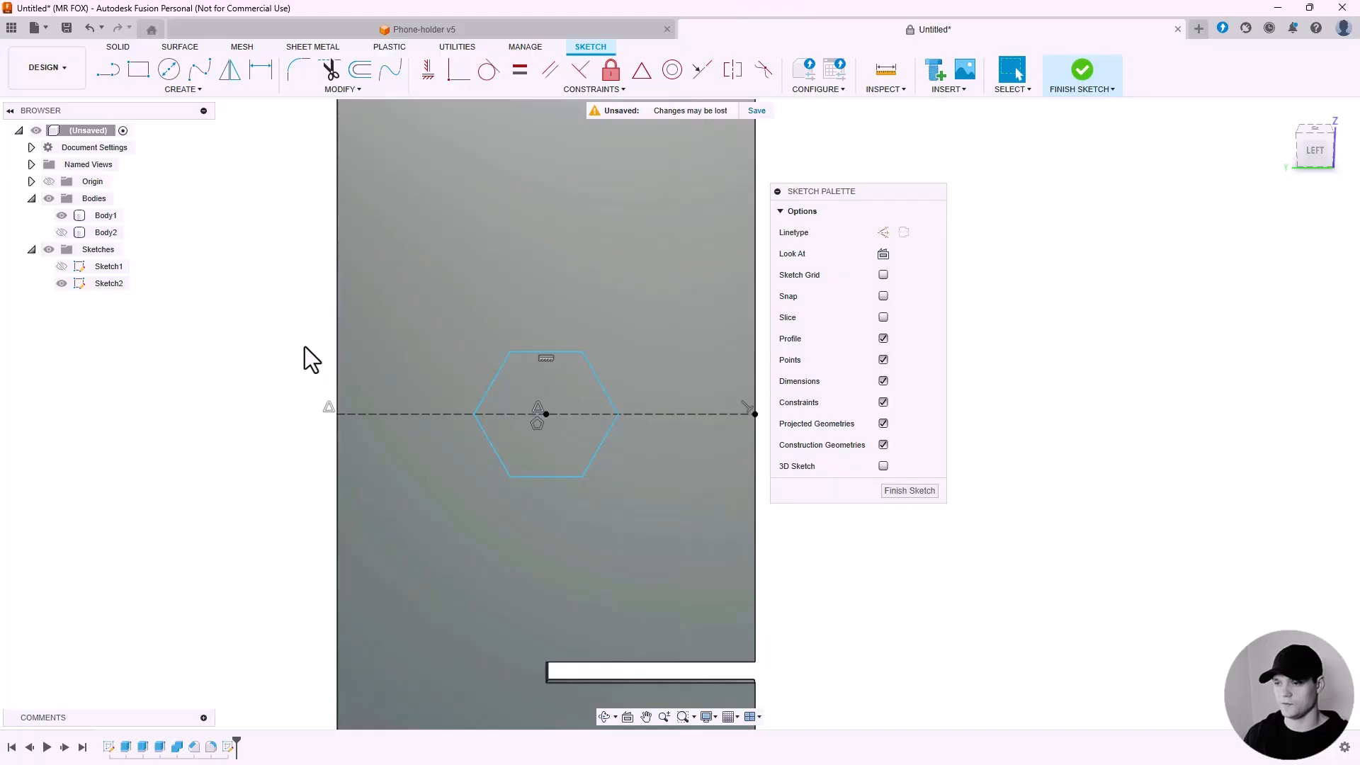
Dimension the hexagon's height between its top and bottom flats to 10 mm.
left_click(260, 70)
left_click(528, 352)
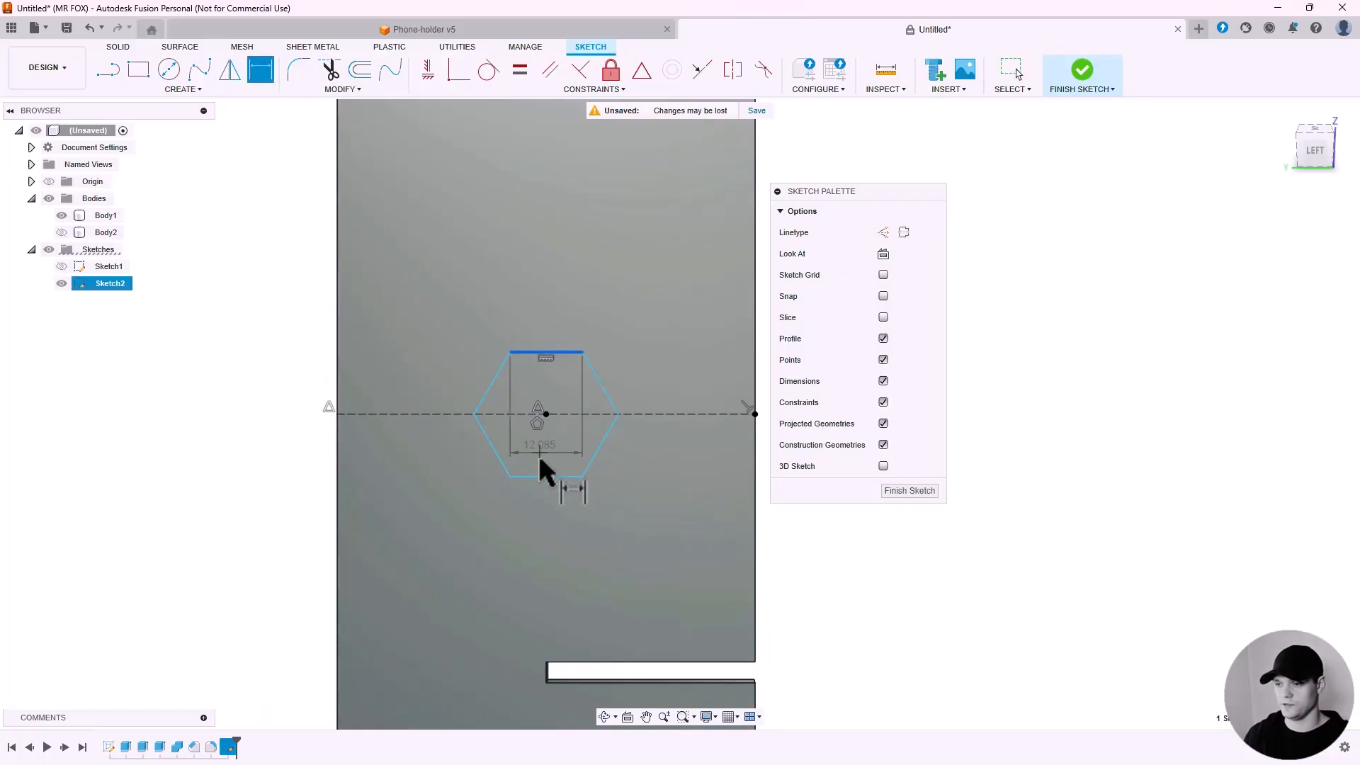
left_click(537, 475)
left_click(296, 435)
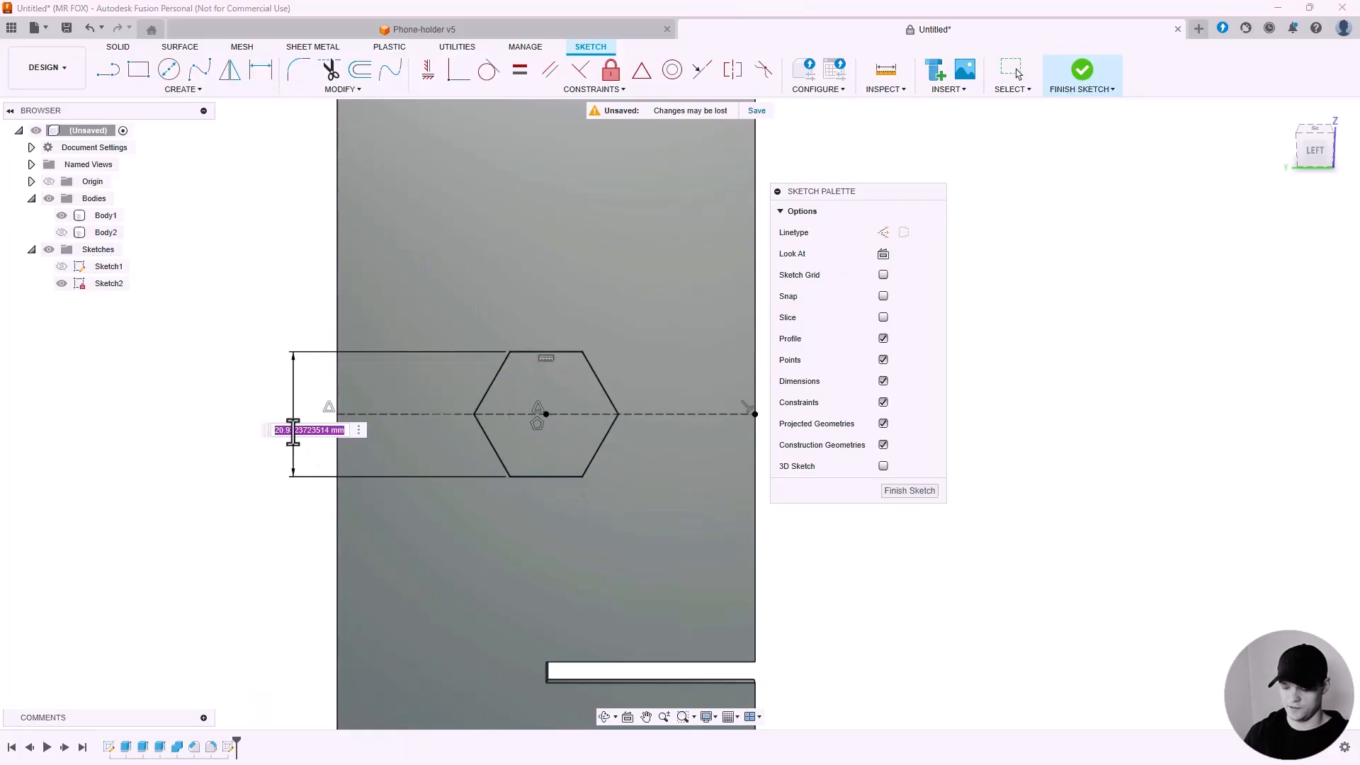
type("10")
key("Return")
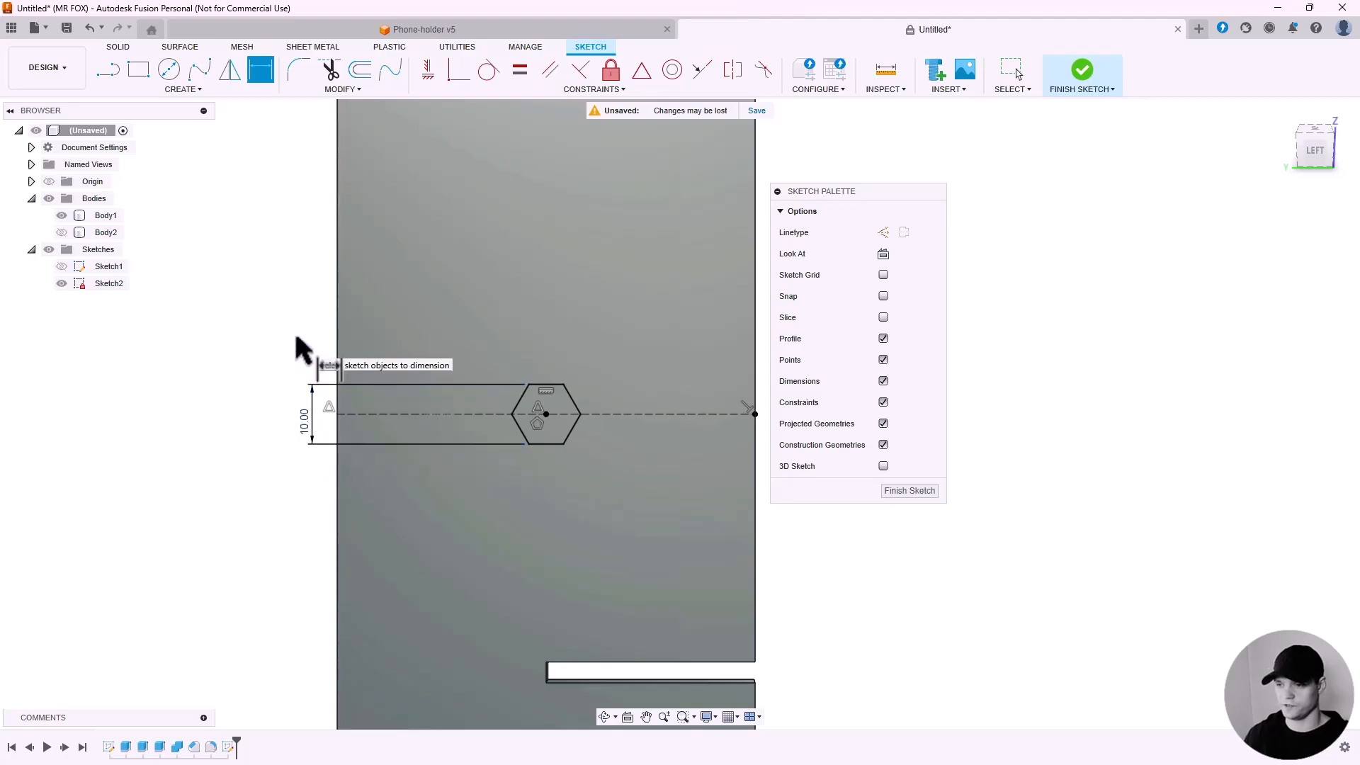
Draw two diagonal lines across the hexagon, each joining a pair of opposite corners.
left_click(108, 69)
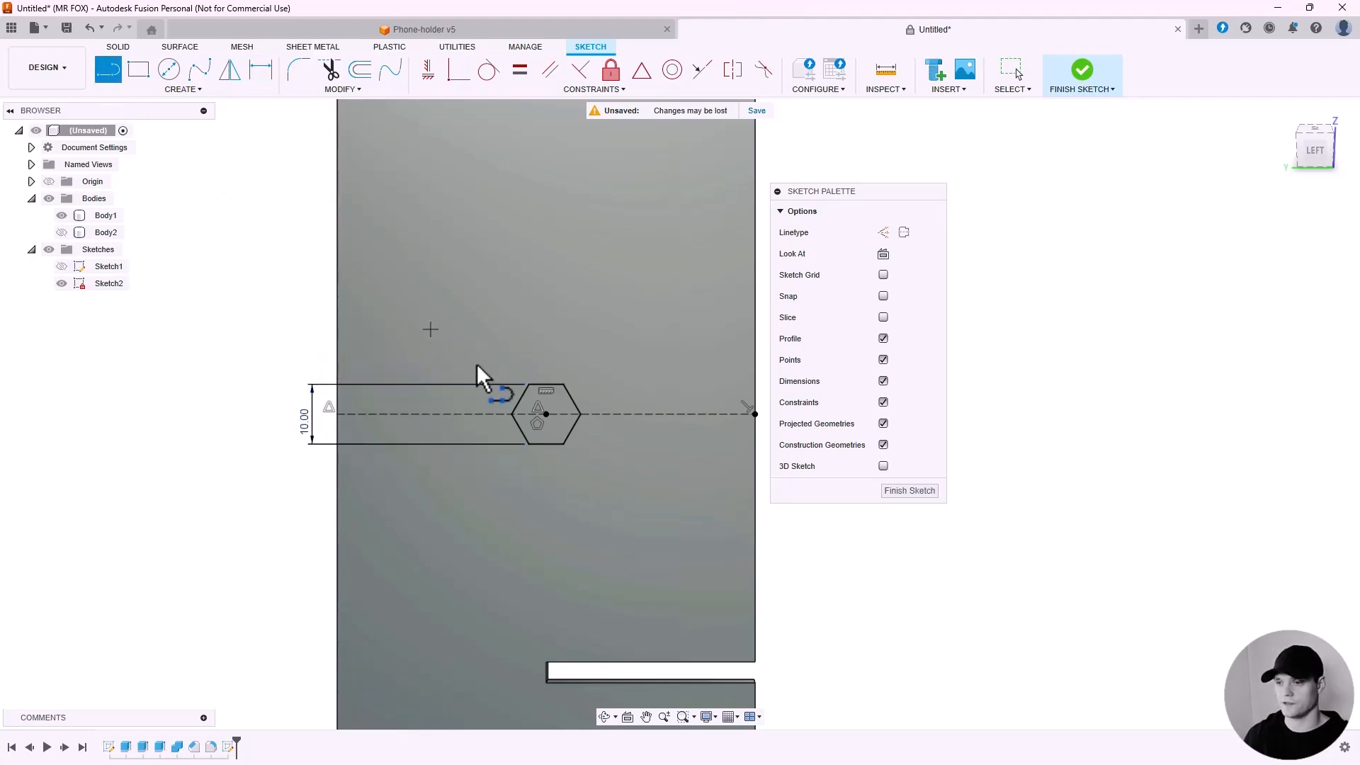
scroll(558, 404, "up", 3)
scroll(475, 390, "up", 1)
scroll(474, 384, "up", 2)
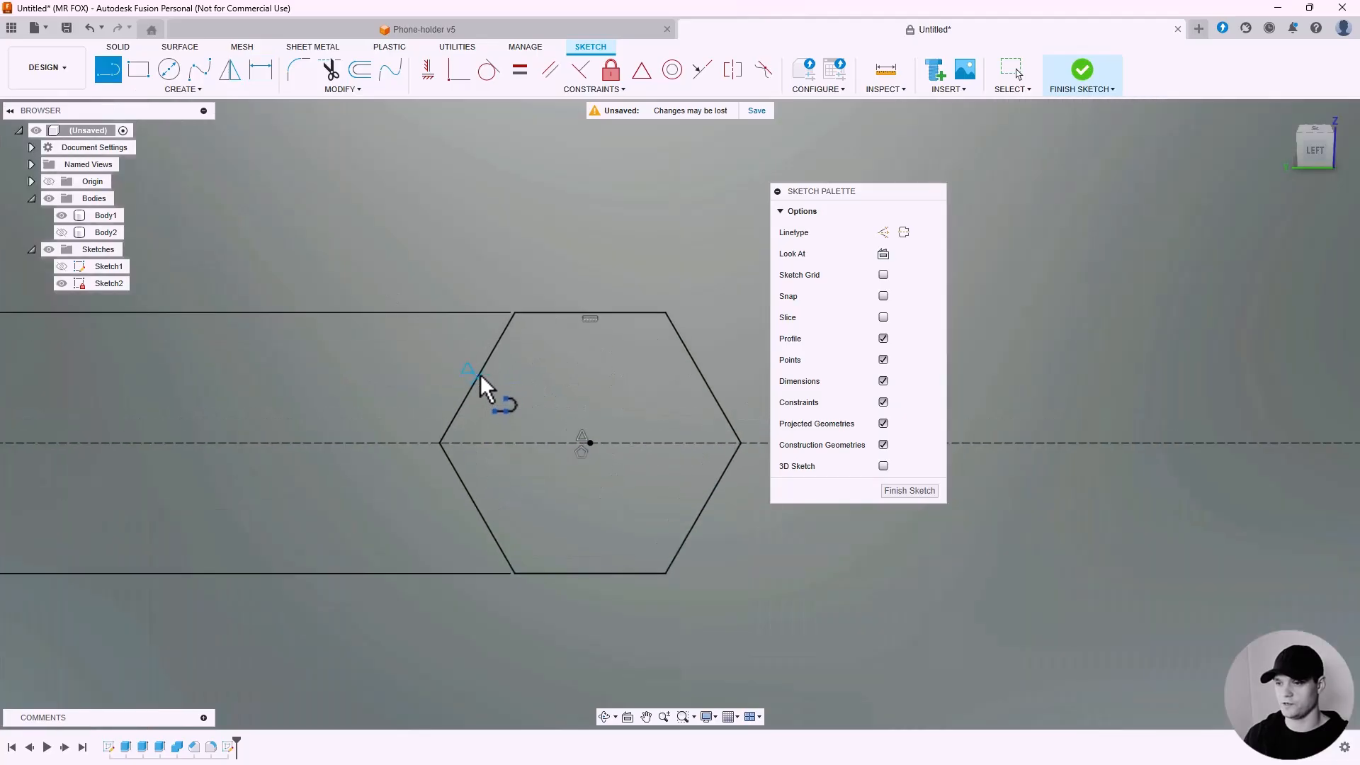
left_click(477, 377)
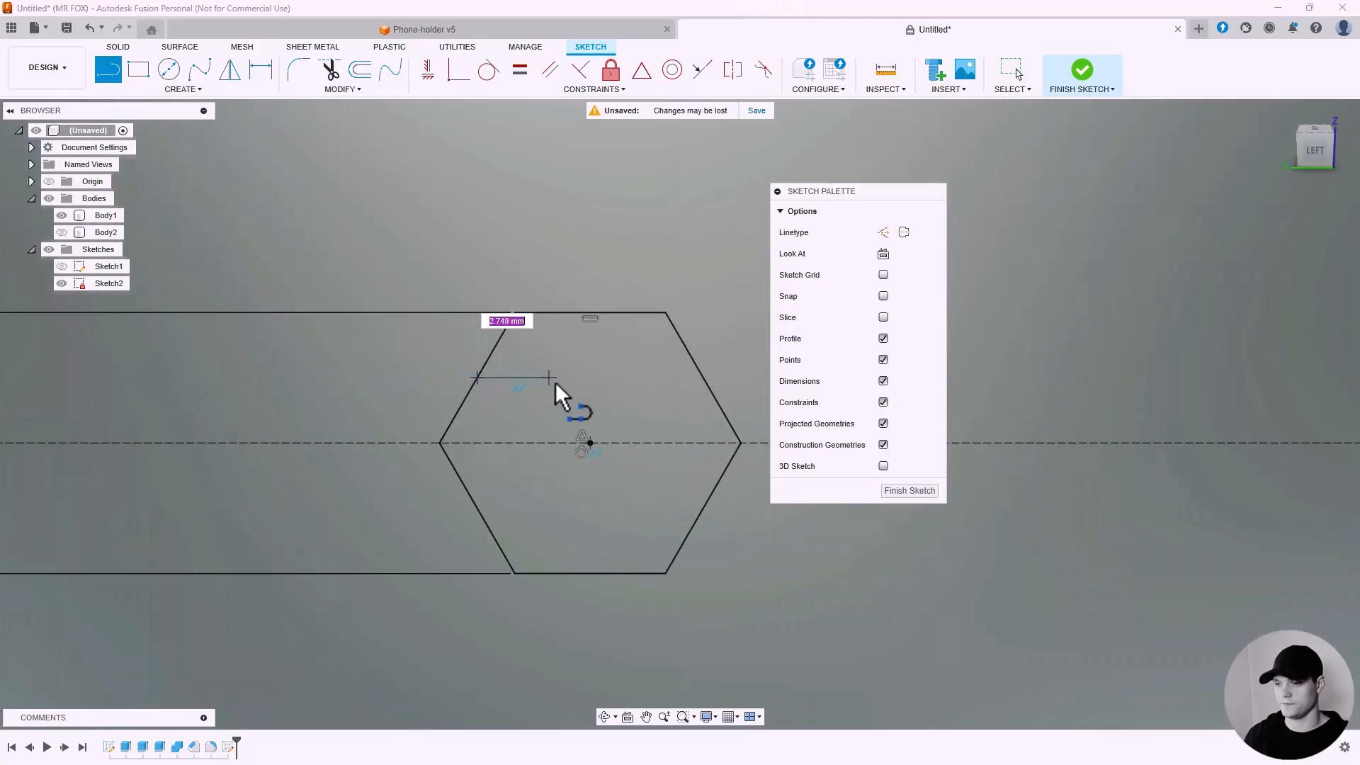
double_click(703, 507)
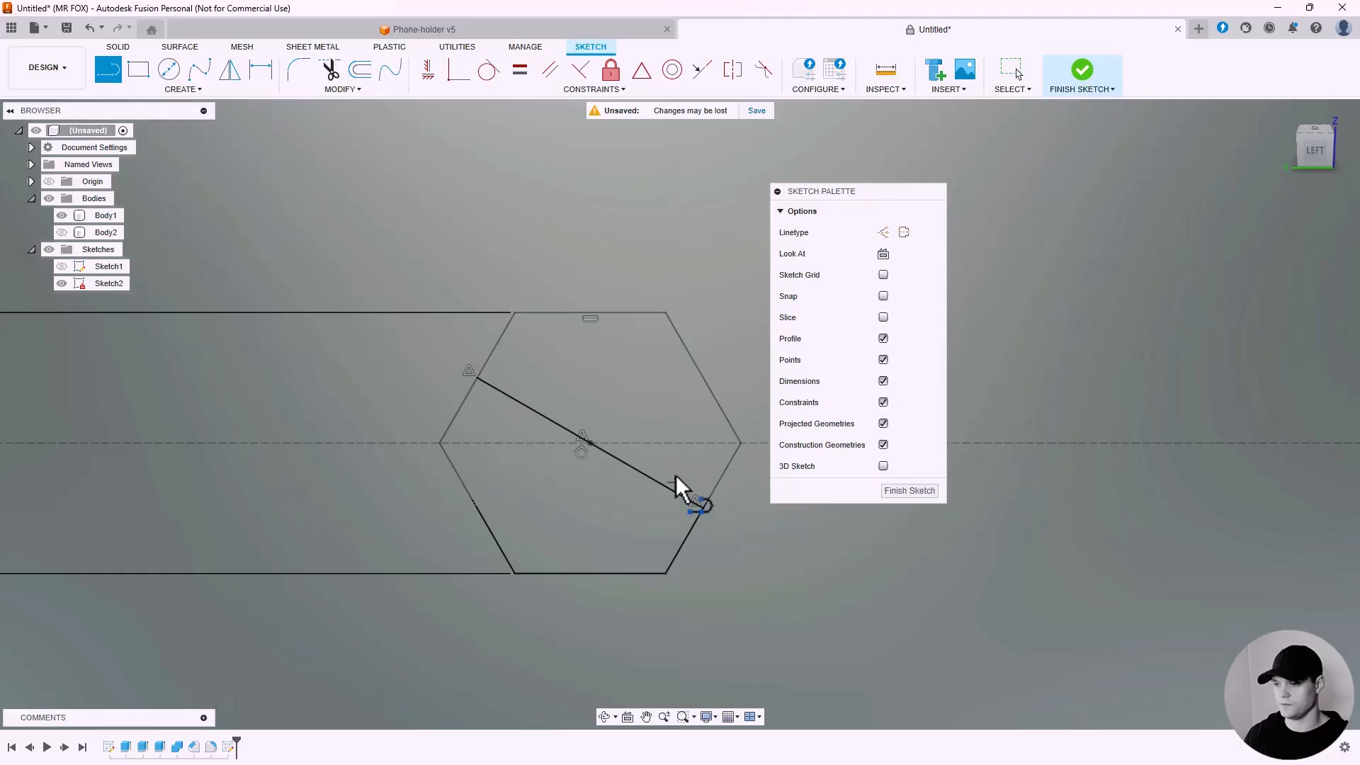
left_click(705, 378)
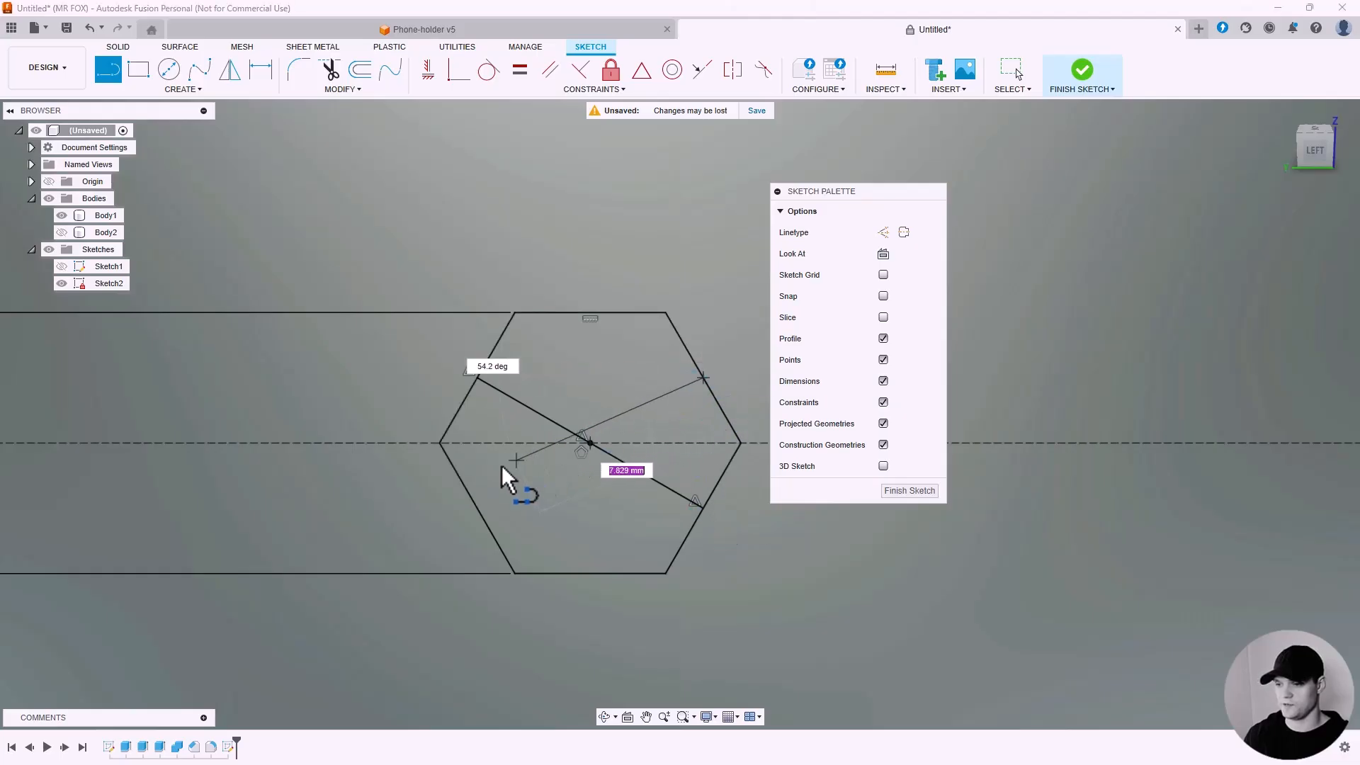
left_click(480, 507)
key("Escape")
Convert both hexagon diagonals to construction lines.
left_click(518, 482)
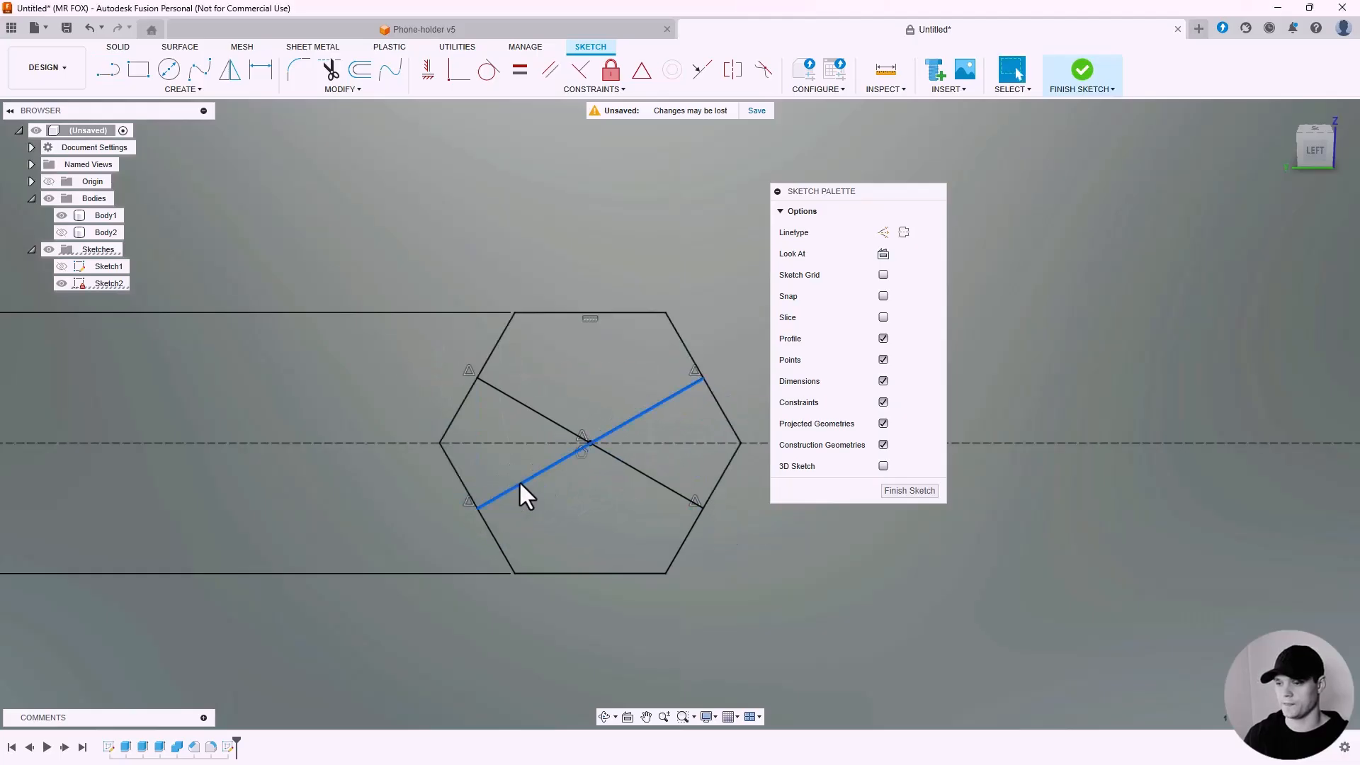
left_click(541, 415)
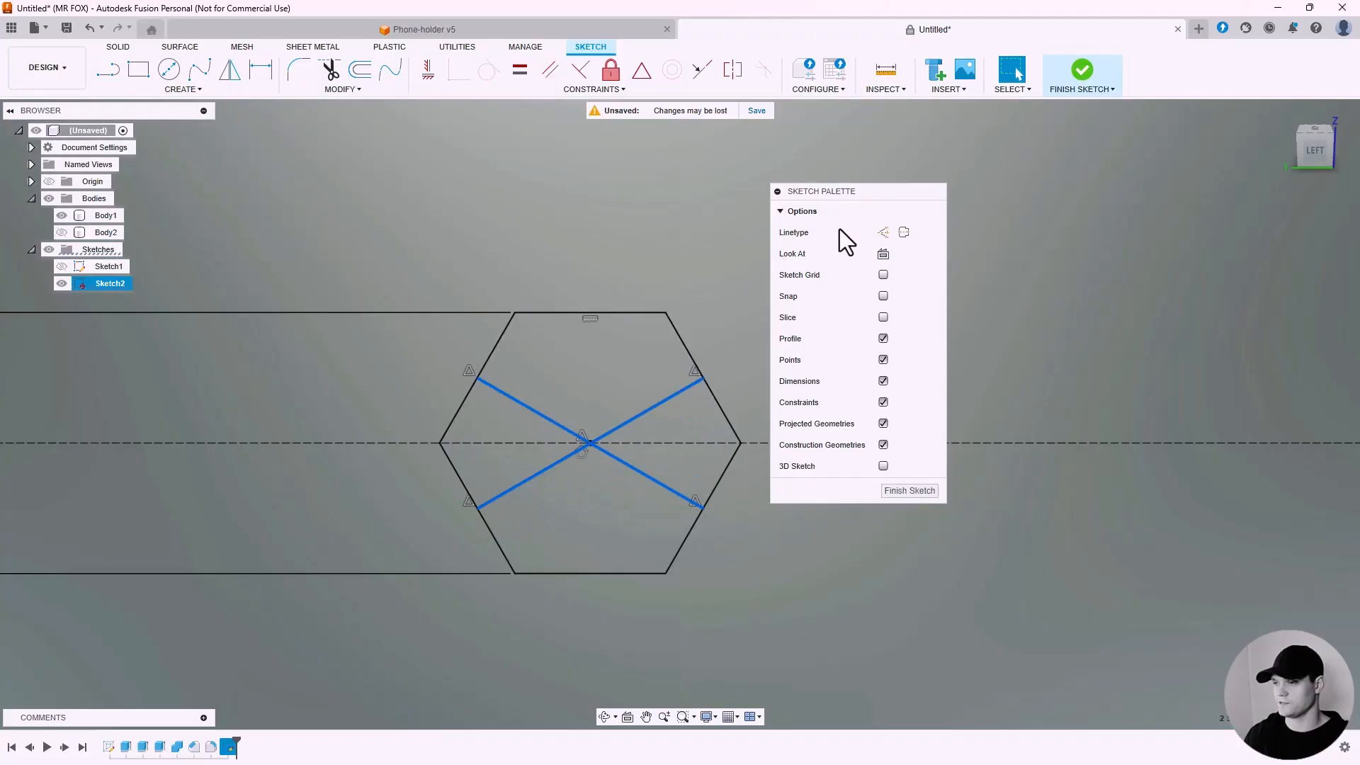
left_click(883, 233)
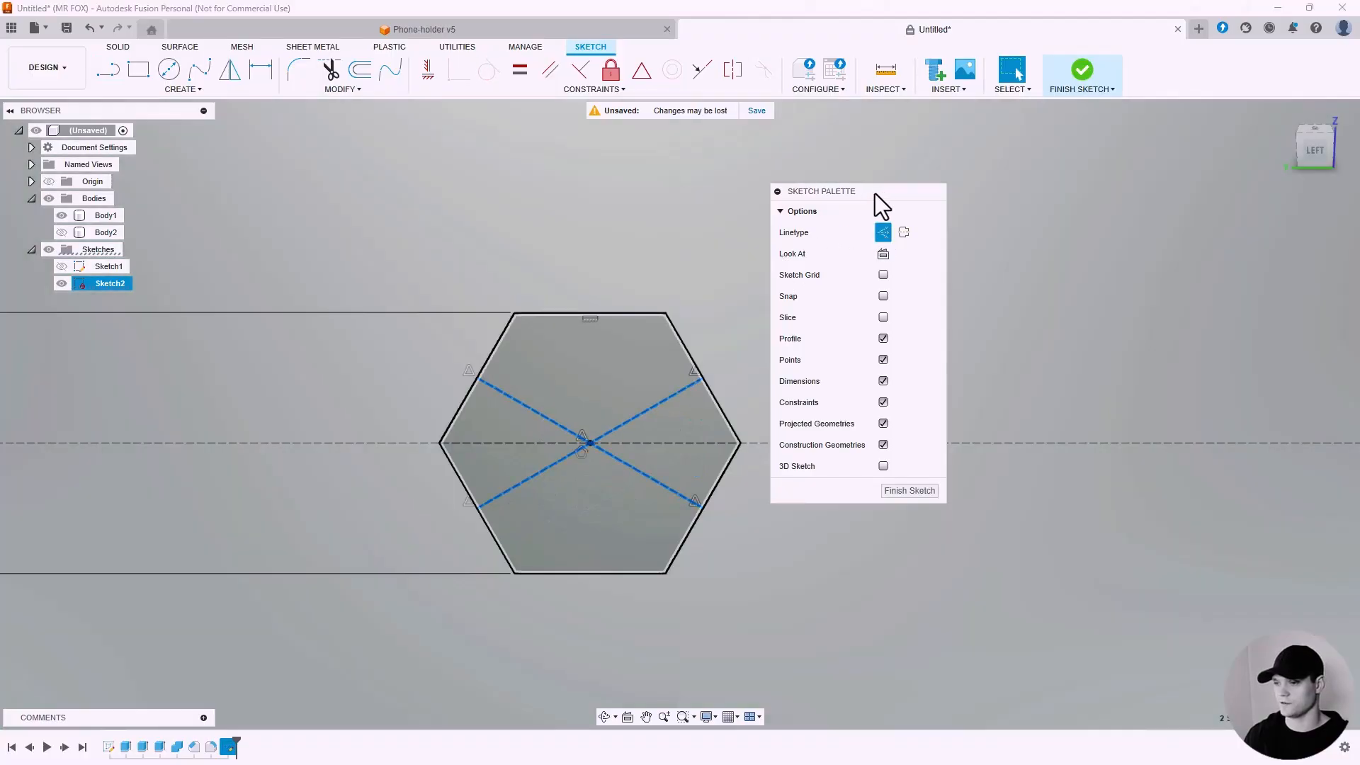
left_click_drag(874, 193, 928, 196)
scroll(534, 304, "up", 3)
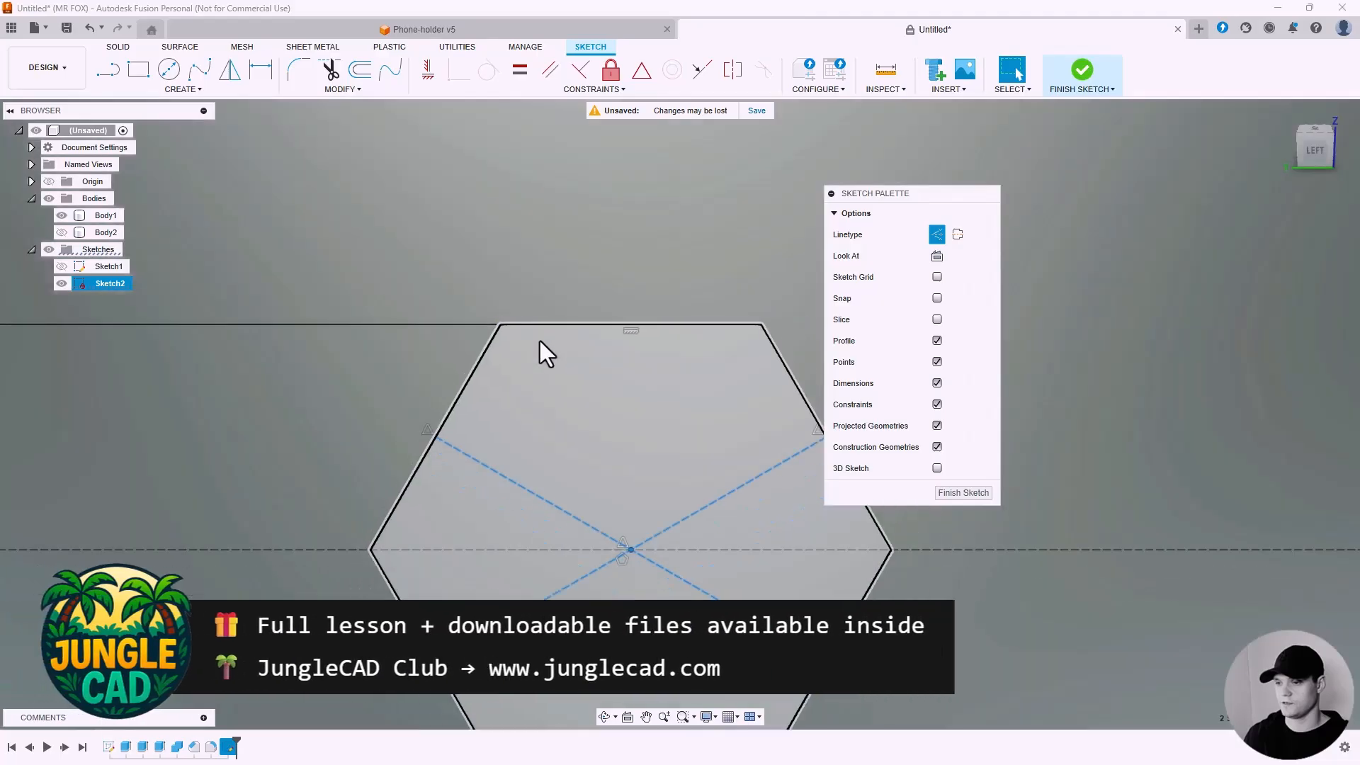
scroll(541, 347, "down", 8)
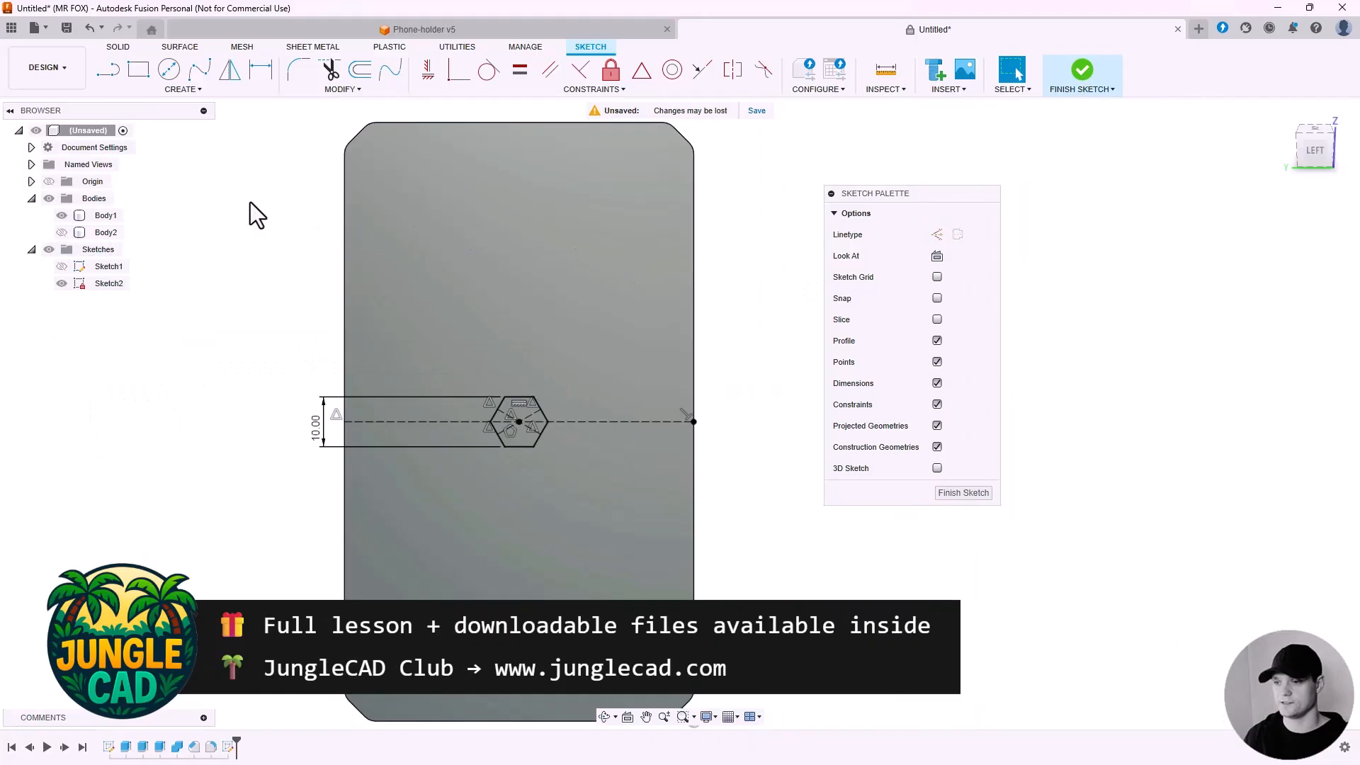
Start a Rectangular Pattern and select all six hexagon edges as the objects to pattern.
left_click(183, 89)
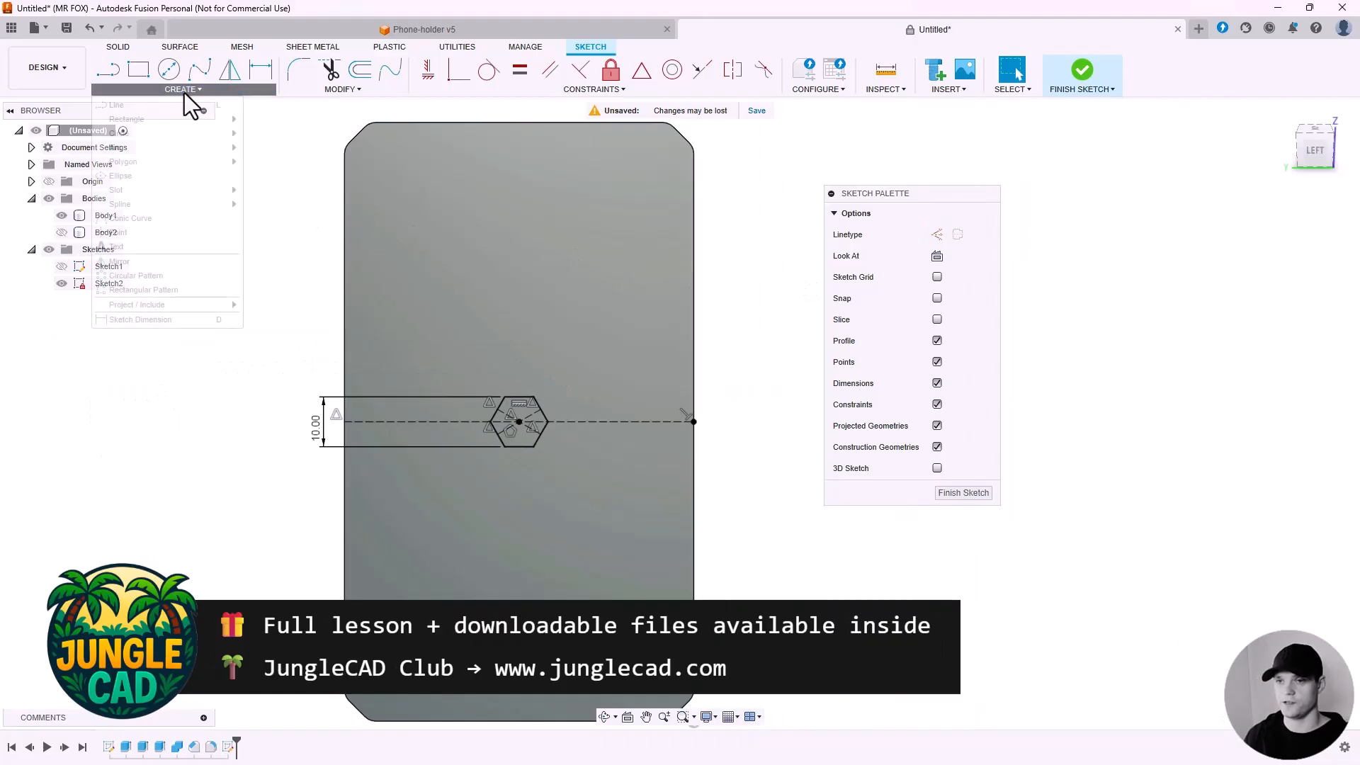
left_click(183, 290)
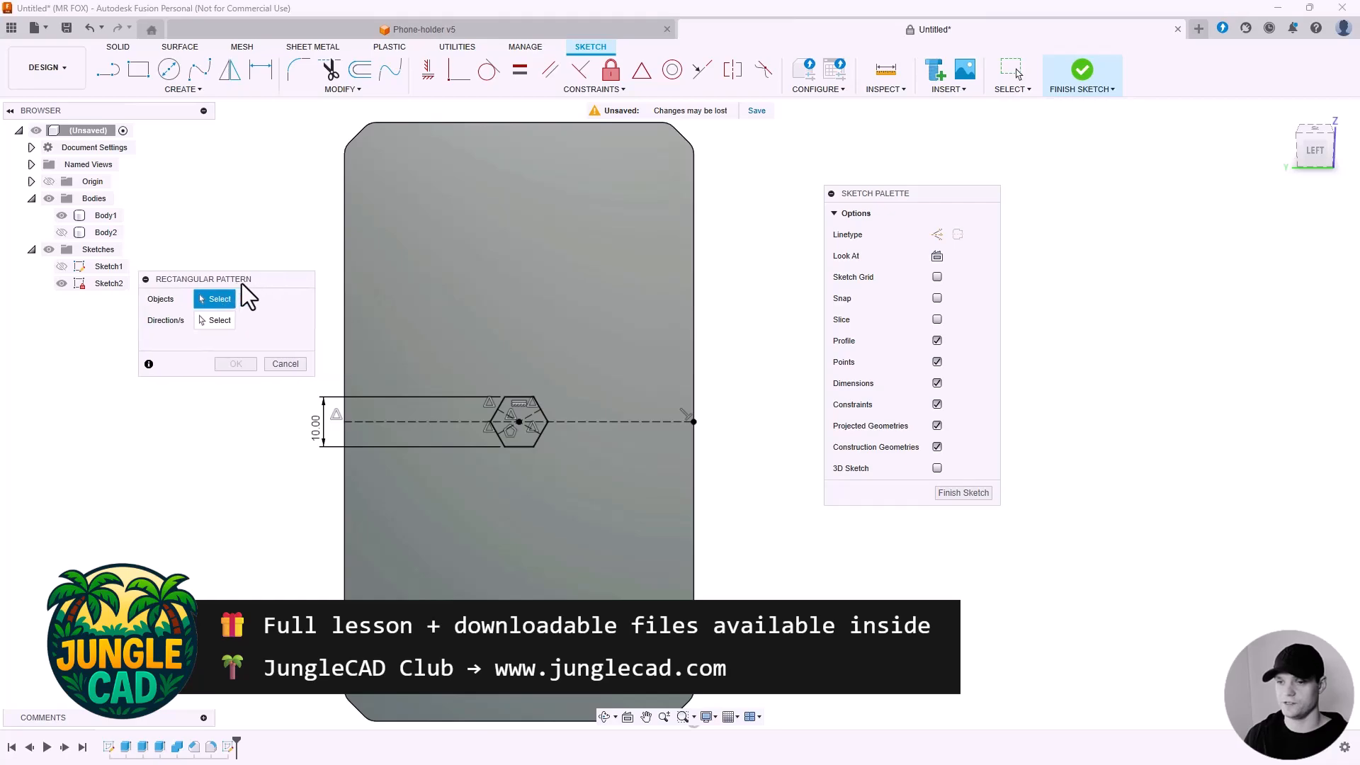
scroll(529, 406, "up", 5)
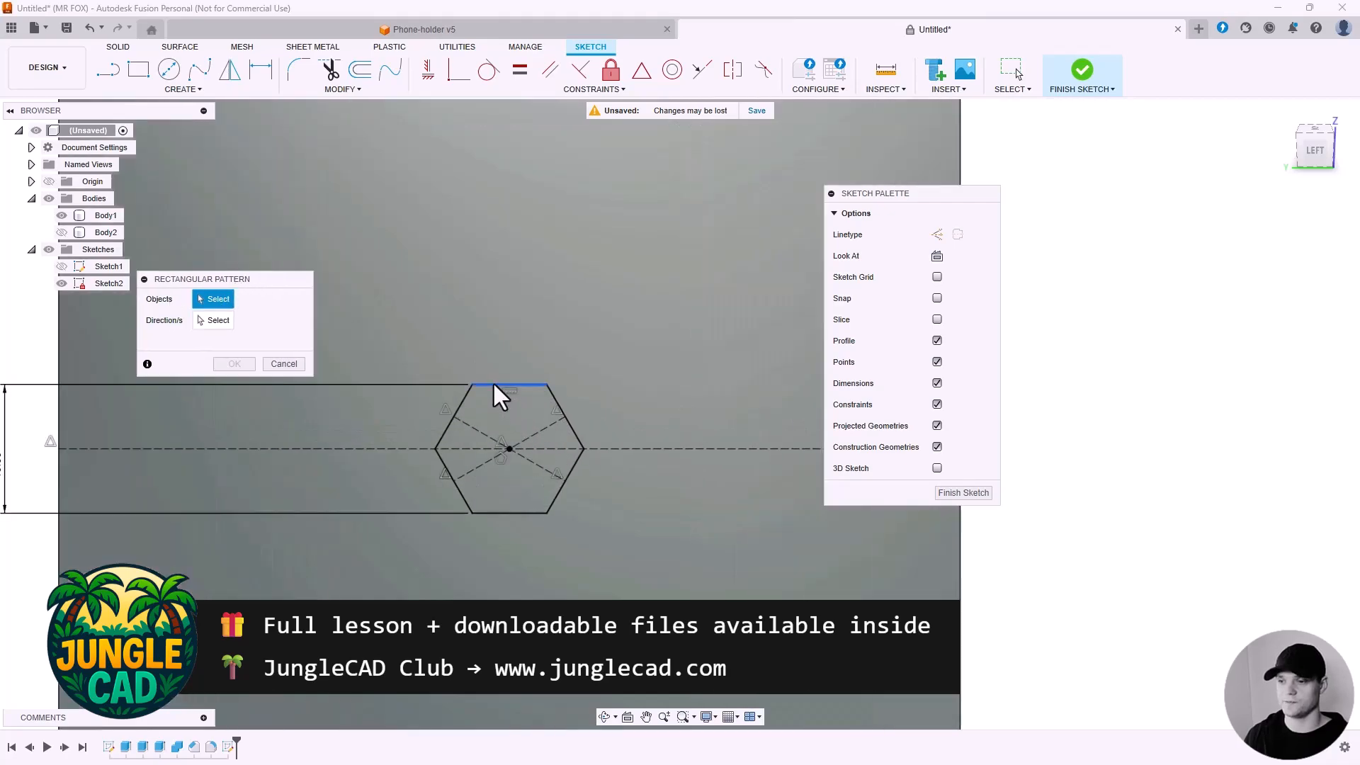
left_click(494, 385)
left_click(459, 403)
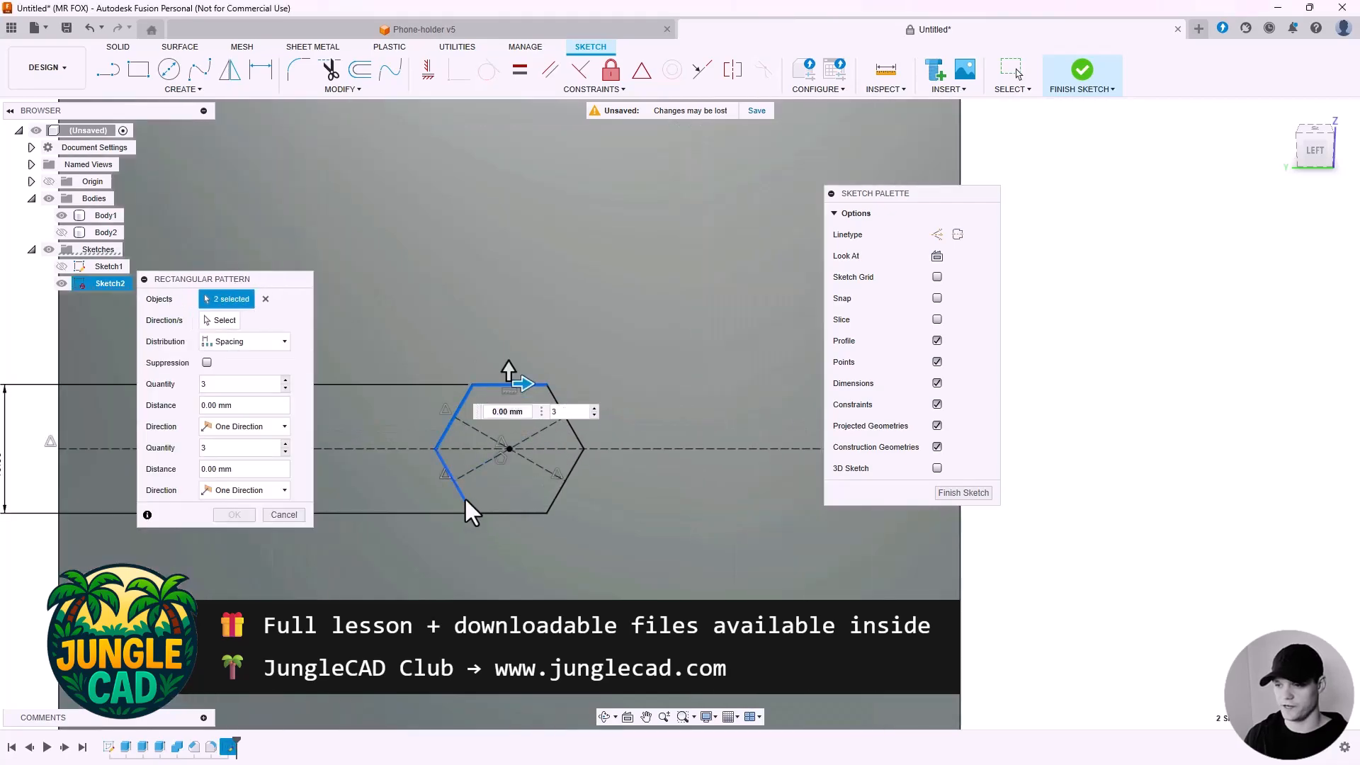
left_click(465, 495)
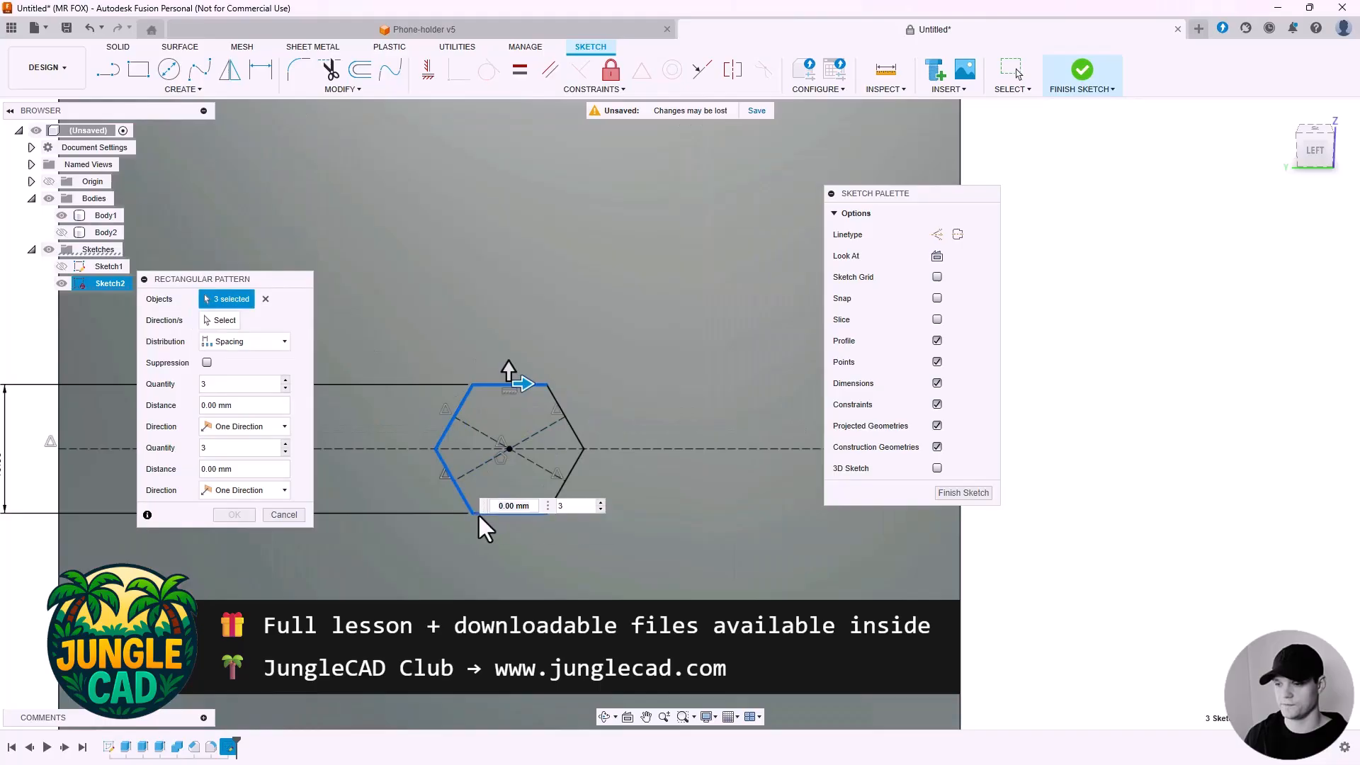
left_click(522, 513)
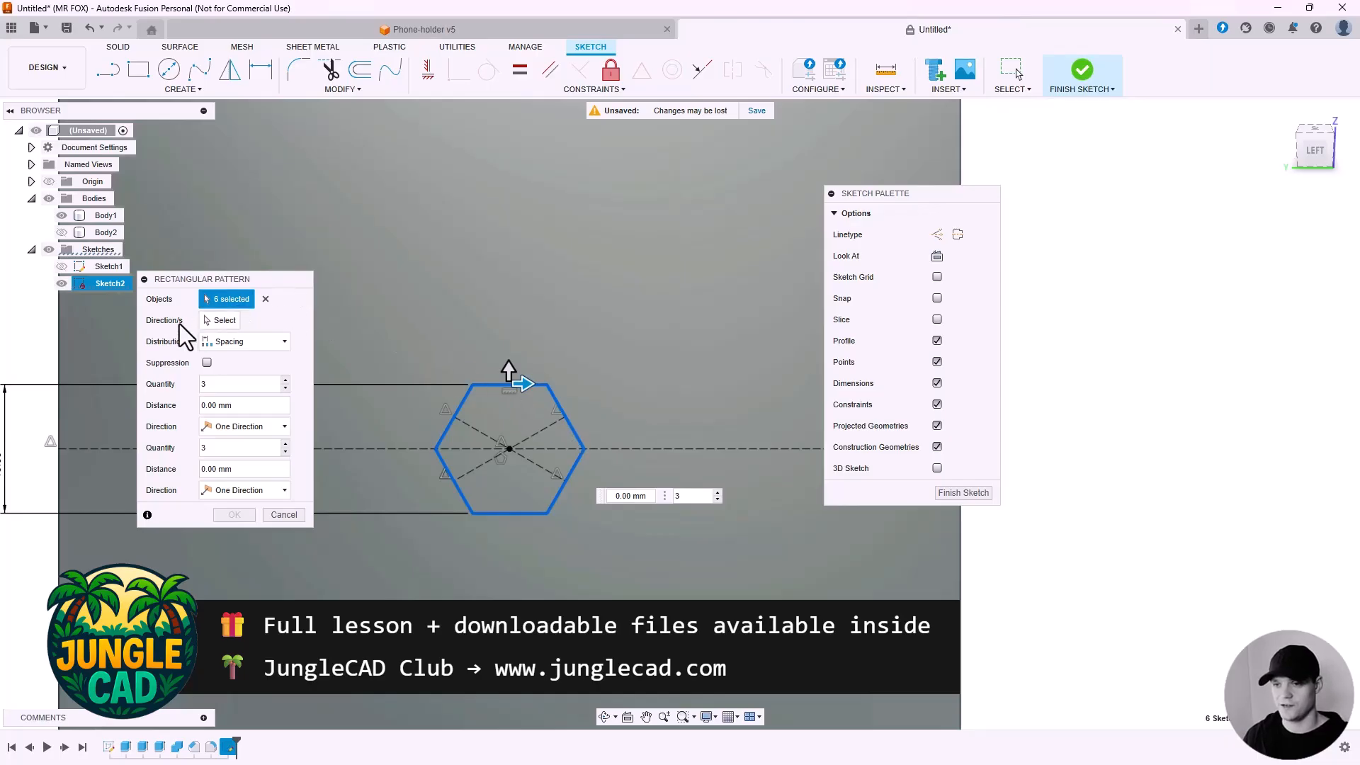
Set the two construction diagonals as the pattern directions, both distributed symmetrically.
left_click(219, 320)
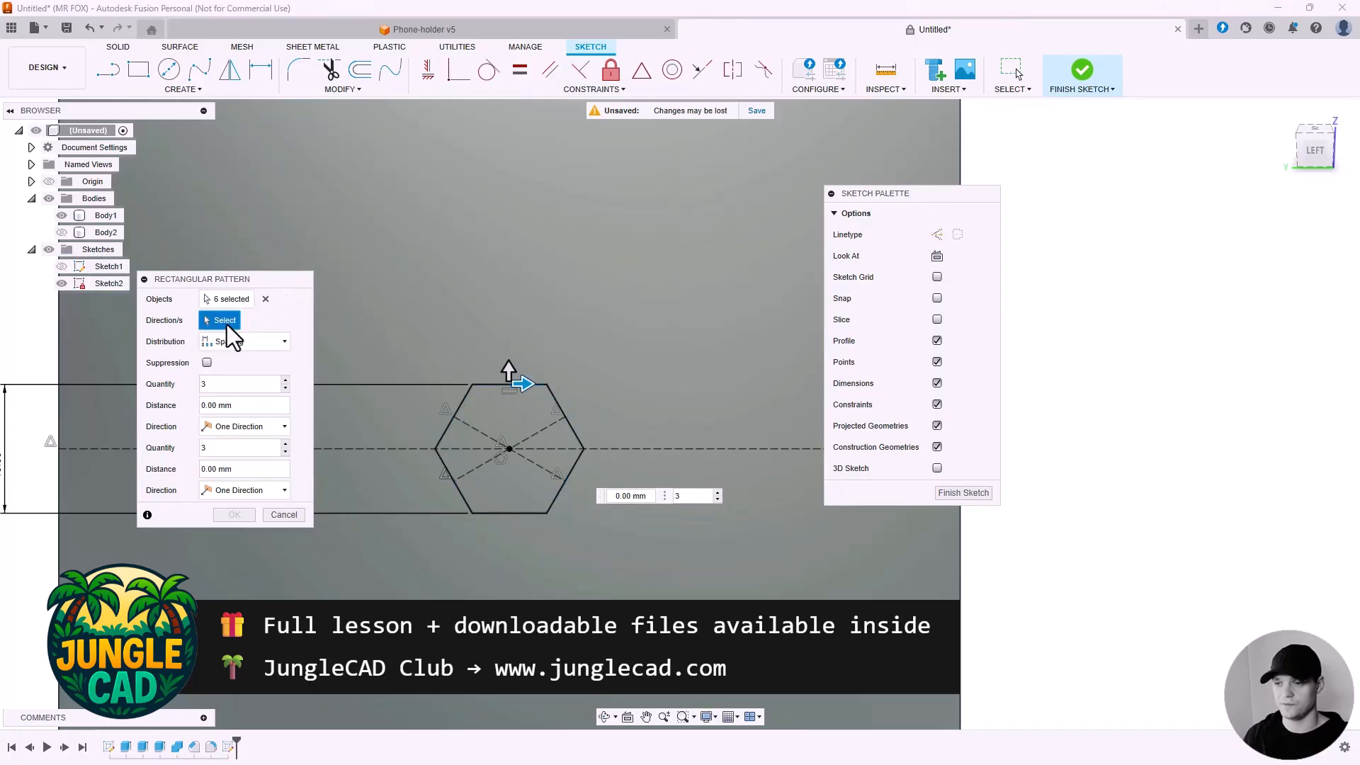
scroll(487, 435, "up", 2)
left_click(487, 434)
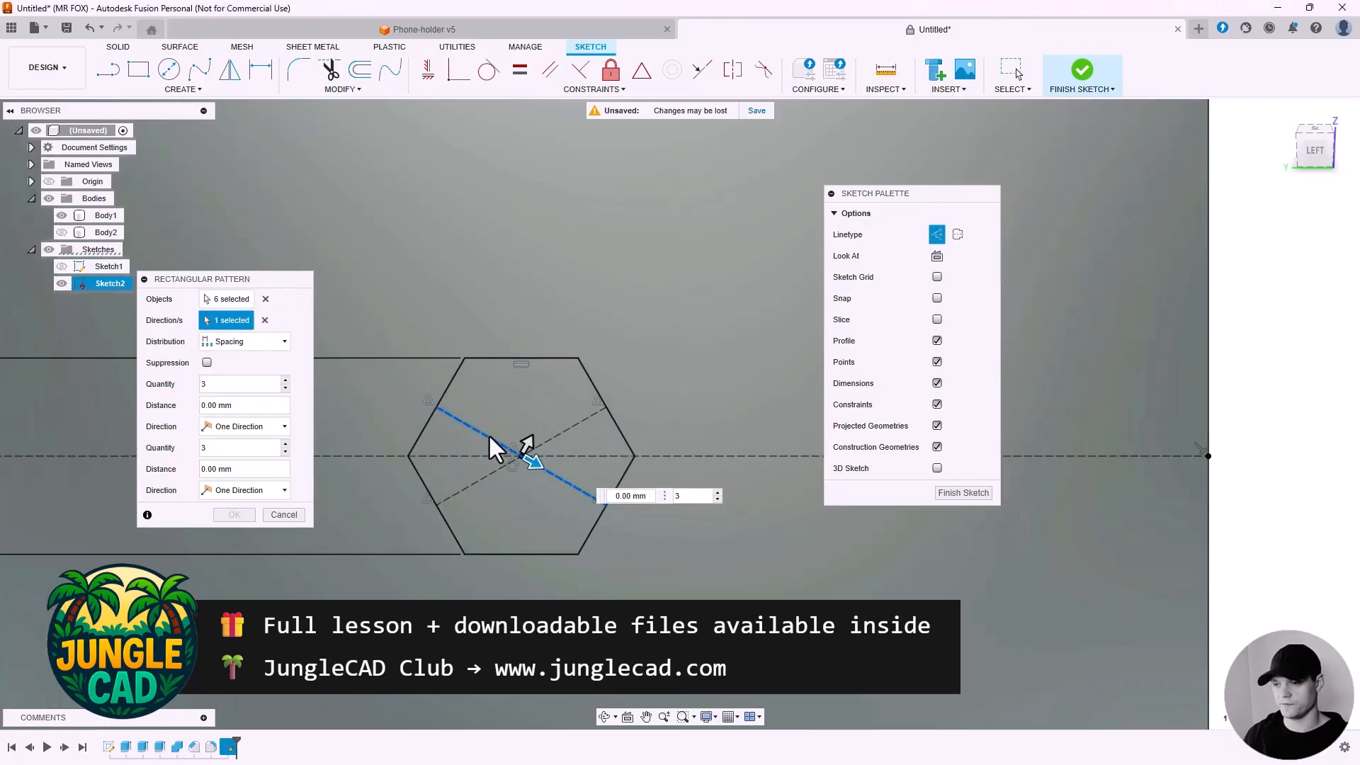
left_click(562, 432)
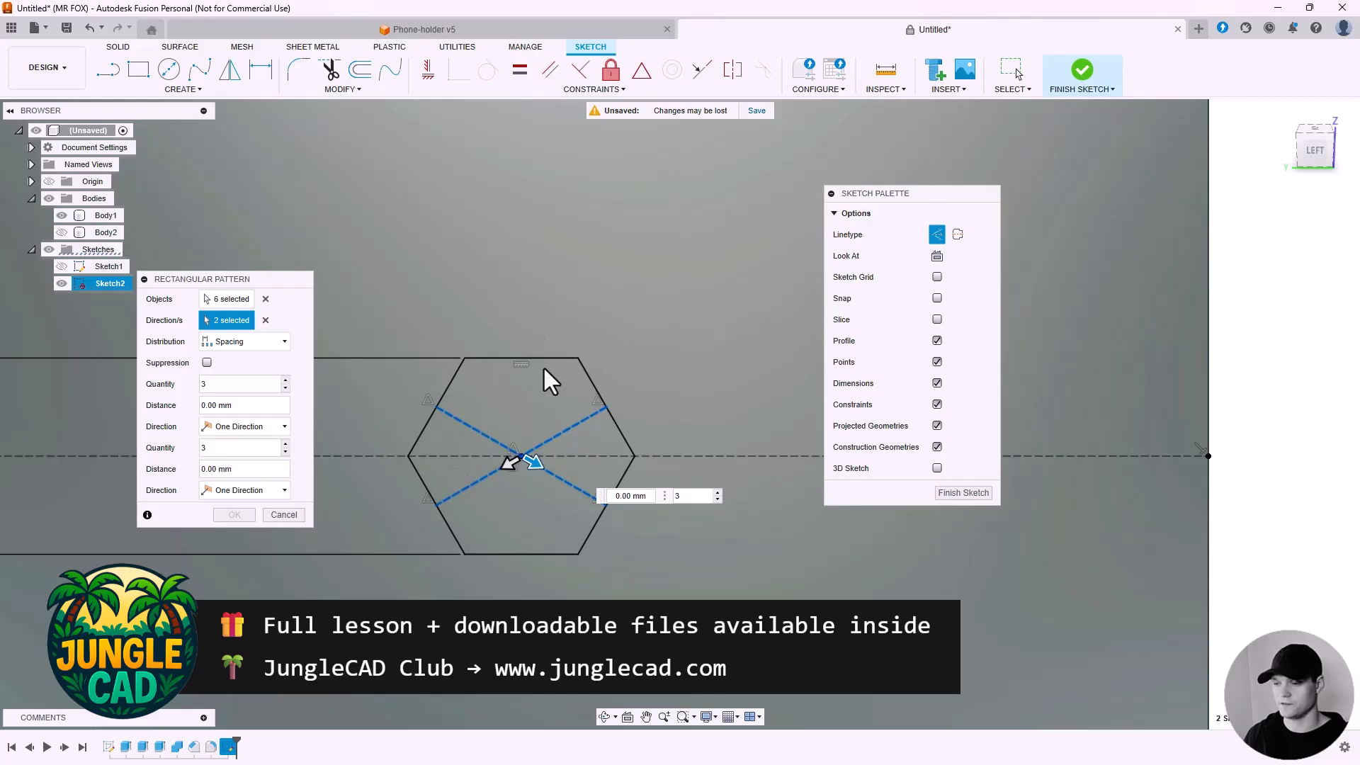
left_click(231, 431)
left_click(228, 457)
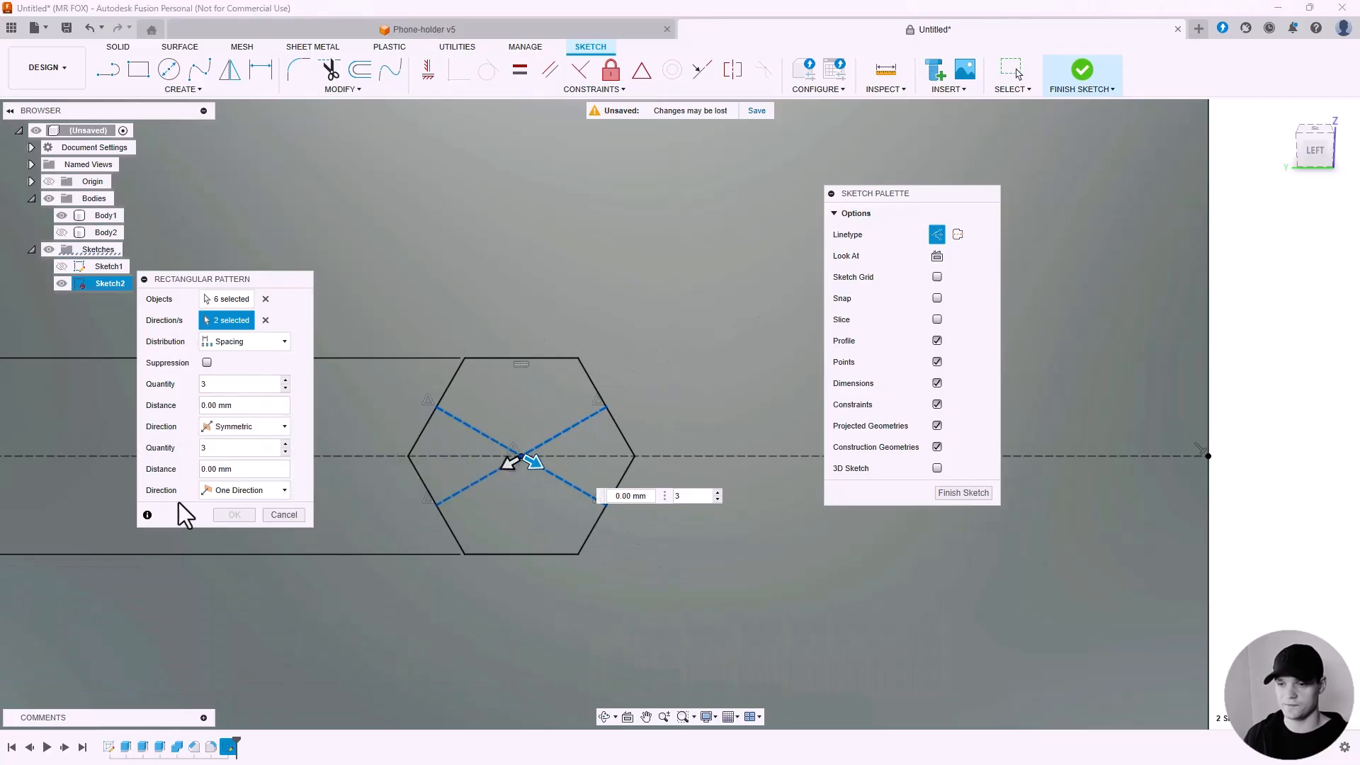
left_click(238, 491)
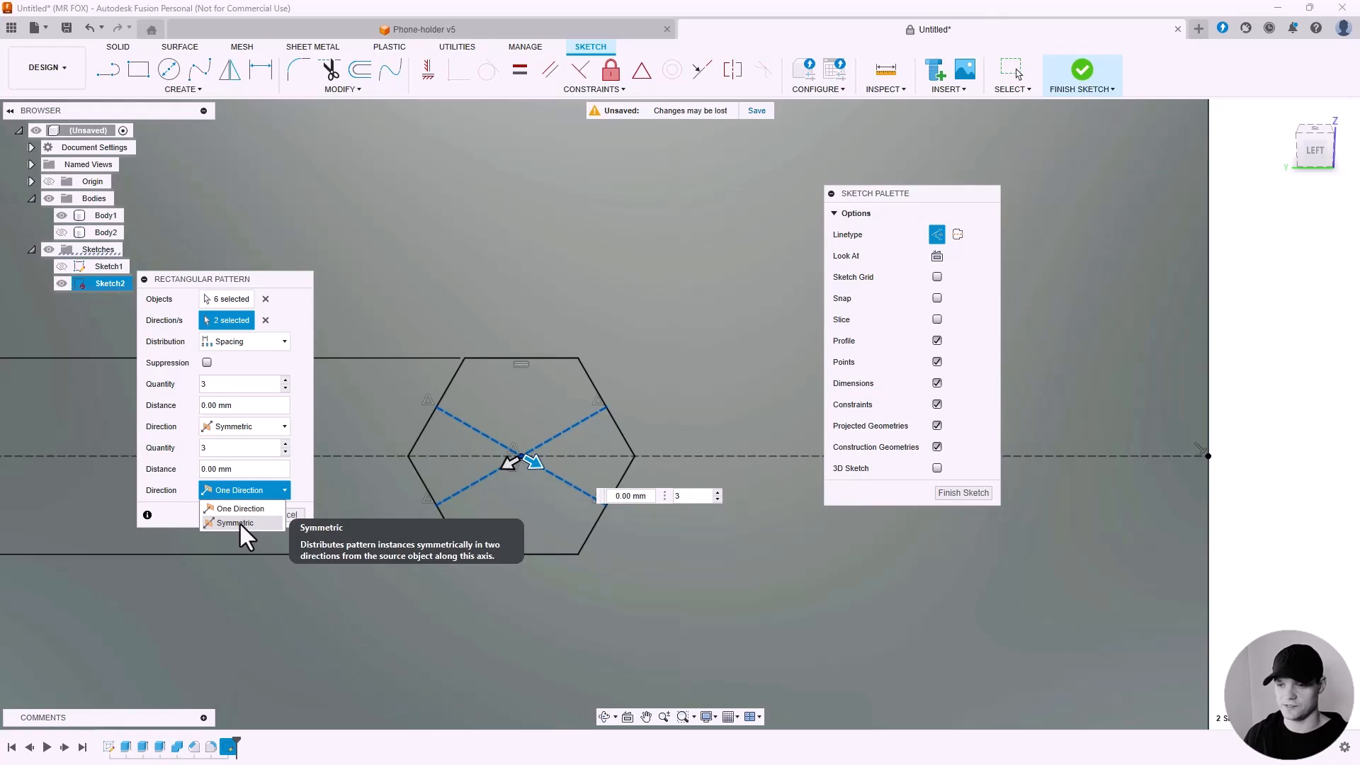
left_click(234, 523)
Set both pattern quantities to 15 and both pattern distances to 12 mm.
double_click(214, 383)
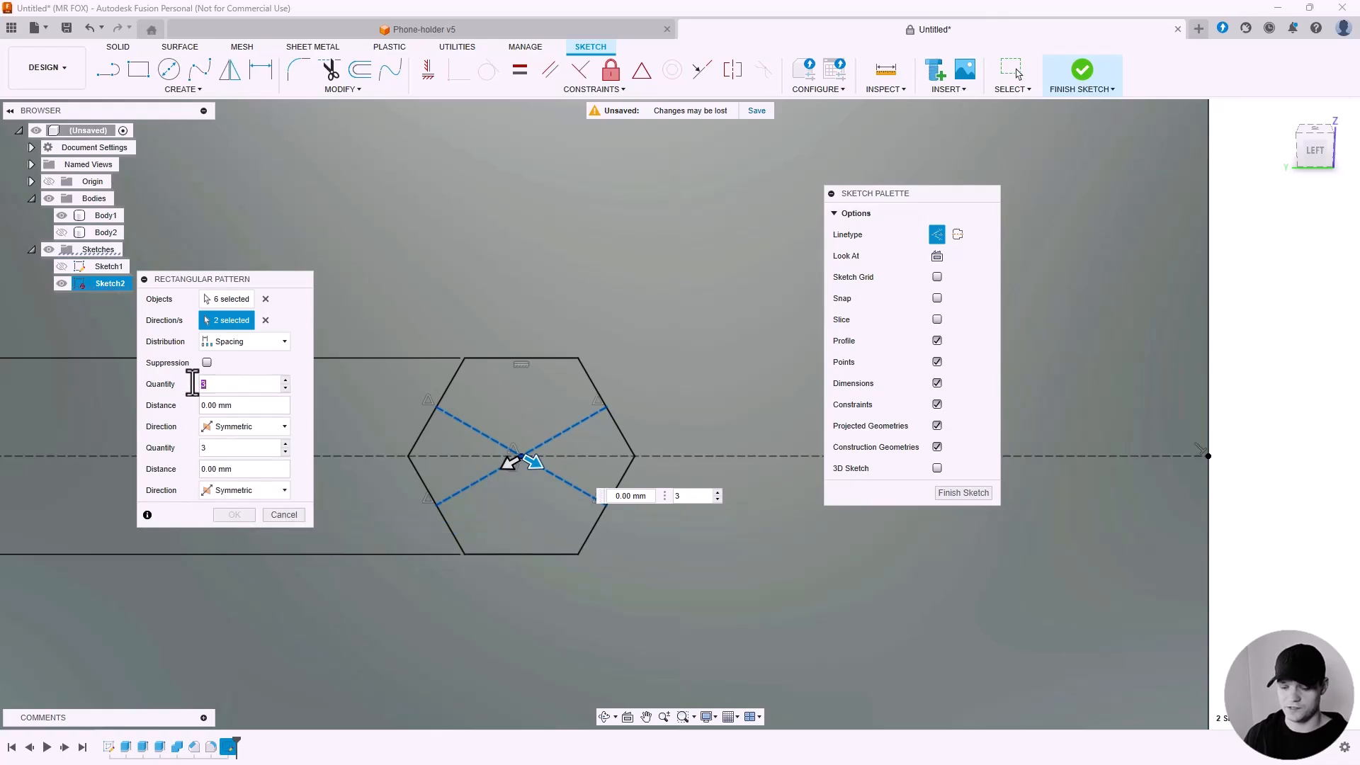
type("15")
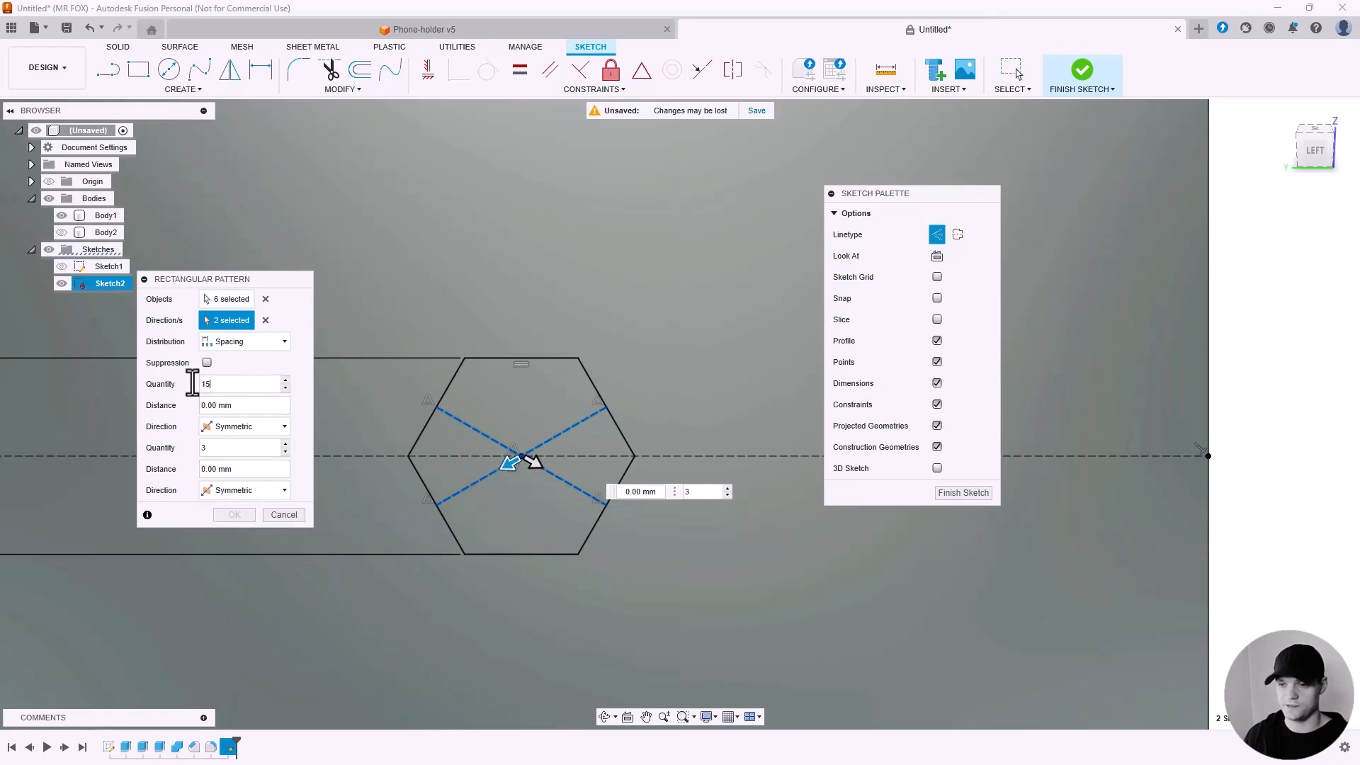
double_click(195, 449)
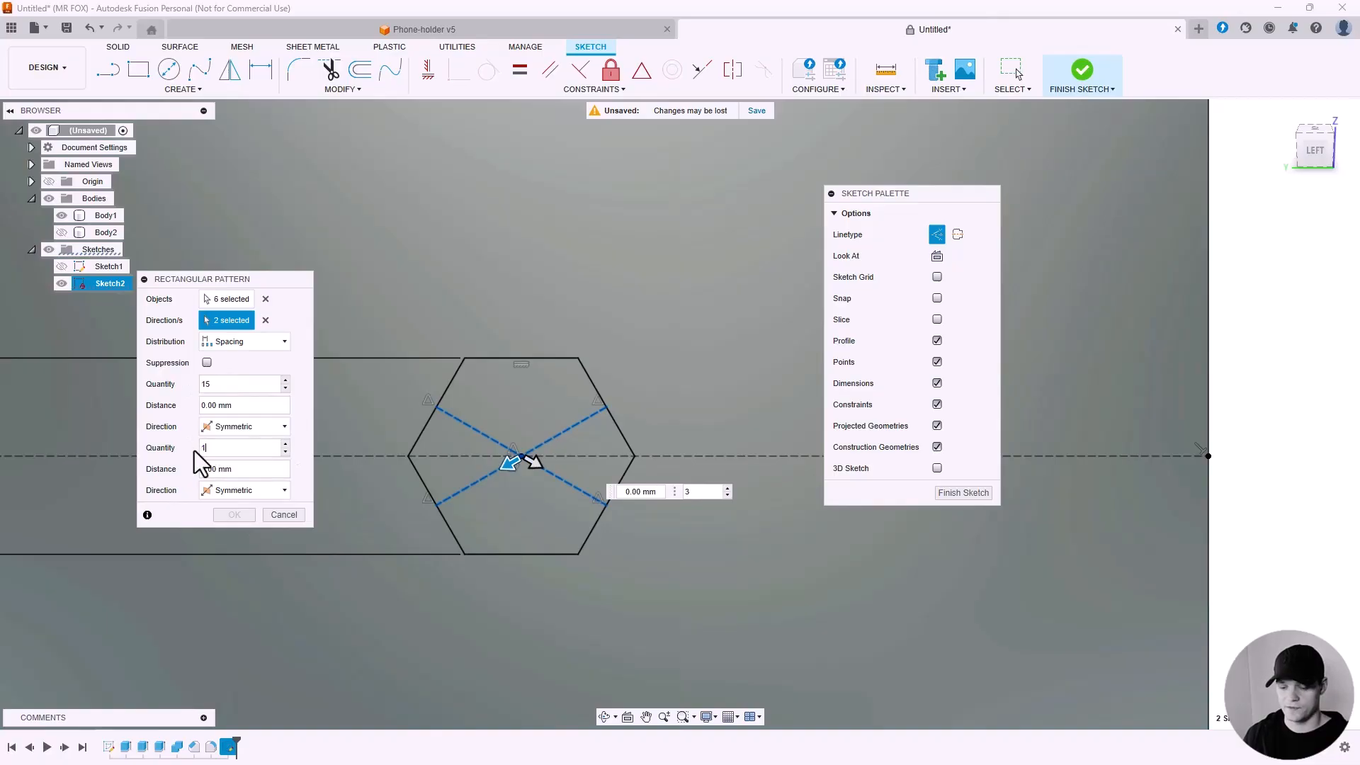
double_click(201, 405)
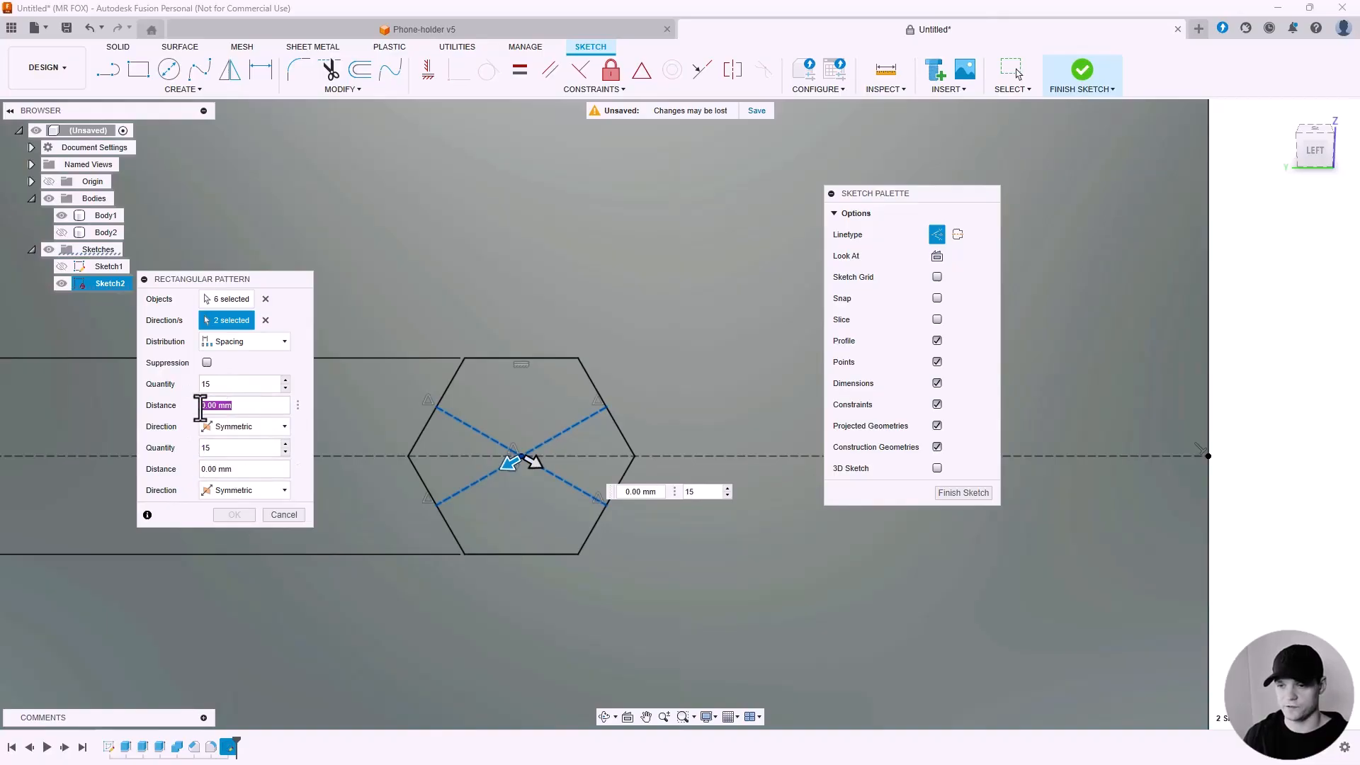
type("12")
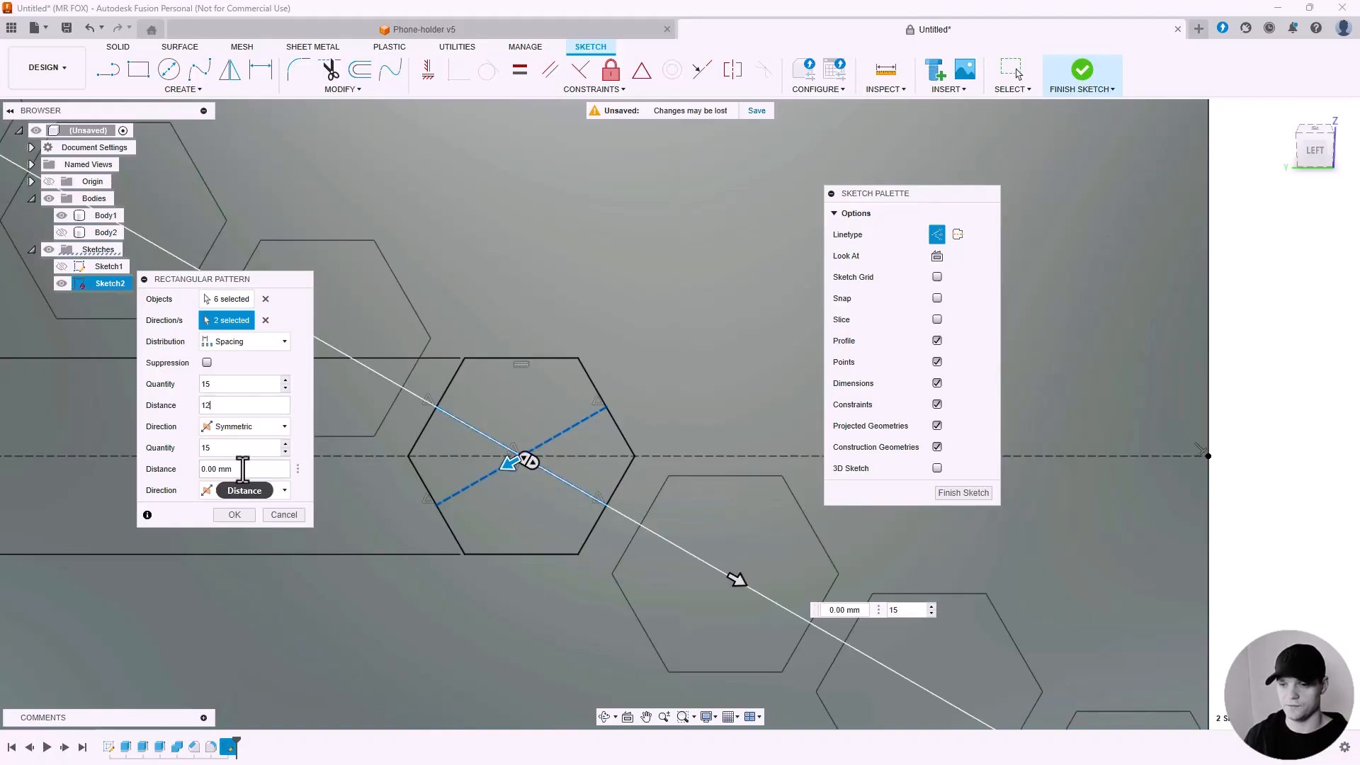
double_click(206, 469)
type("12")
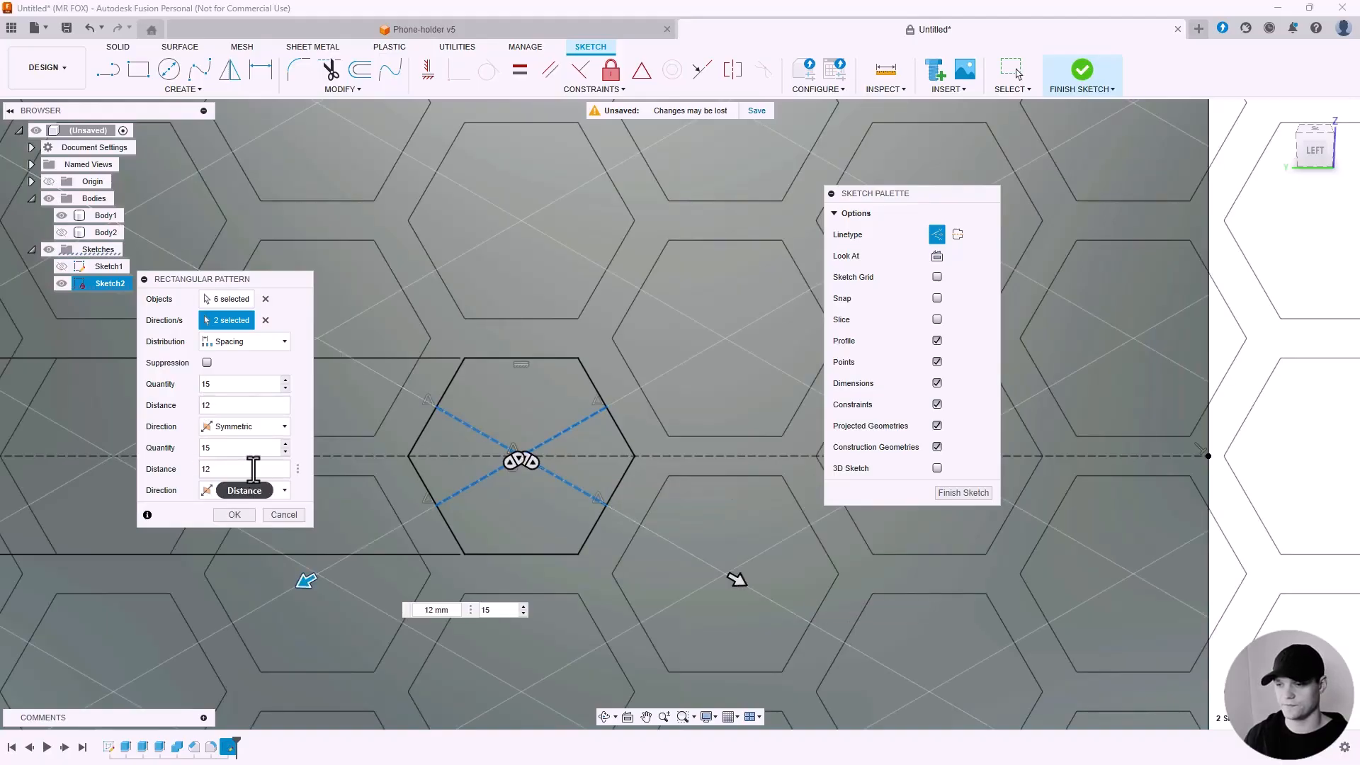
Set both pattern distances to 15 mm.
scroll(589, 375, "down", 4)
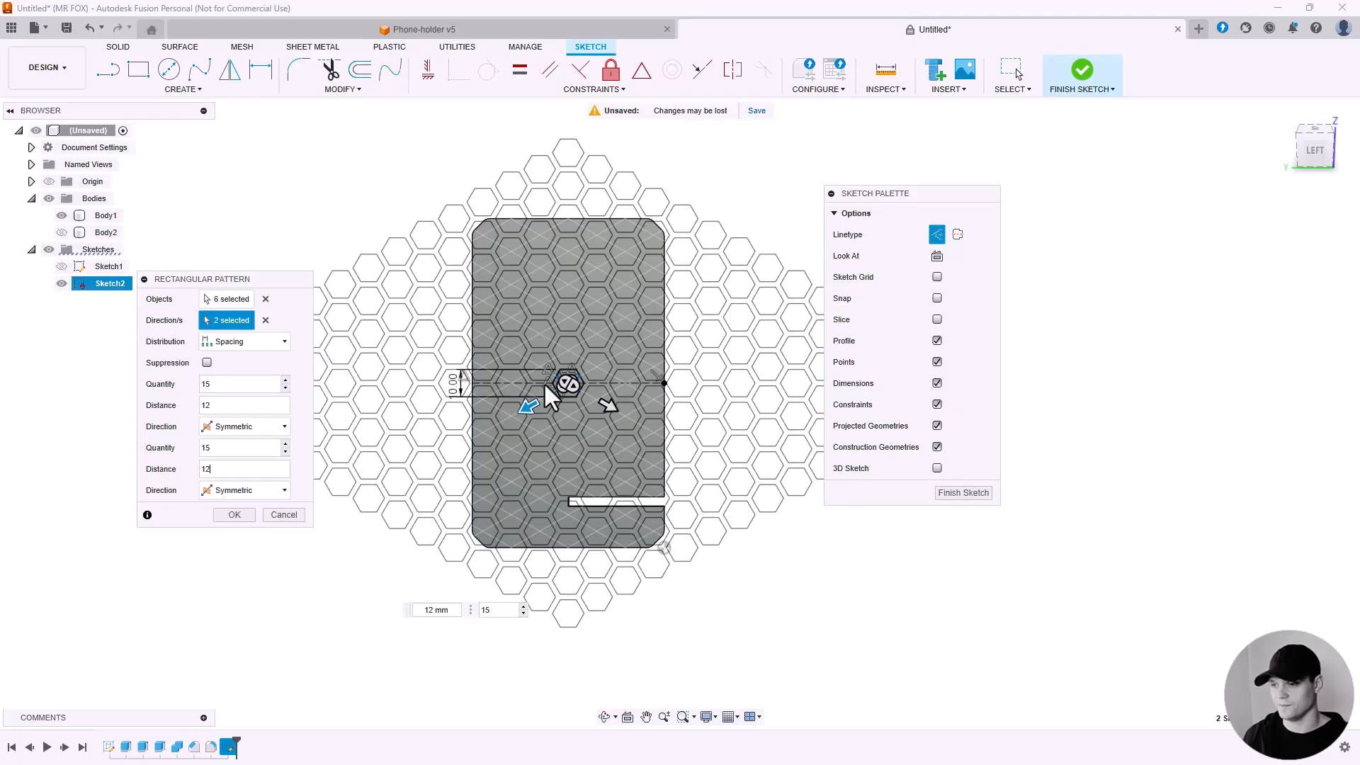
scroll(599, 386, "up", 2)
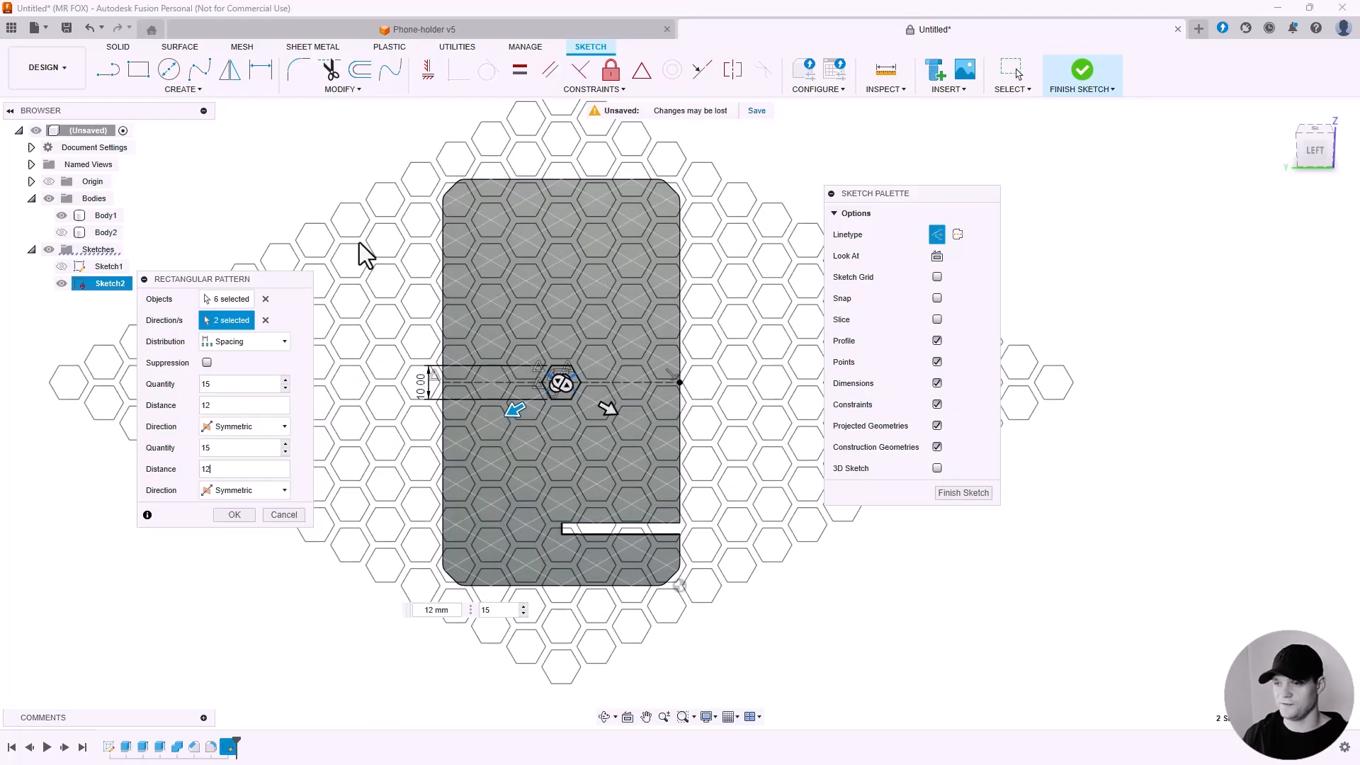
scroll(575, 356, "up", 6)
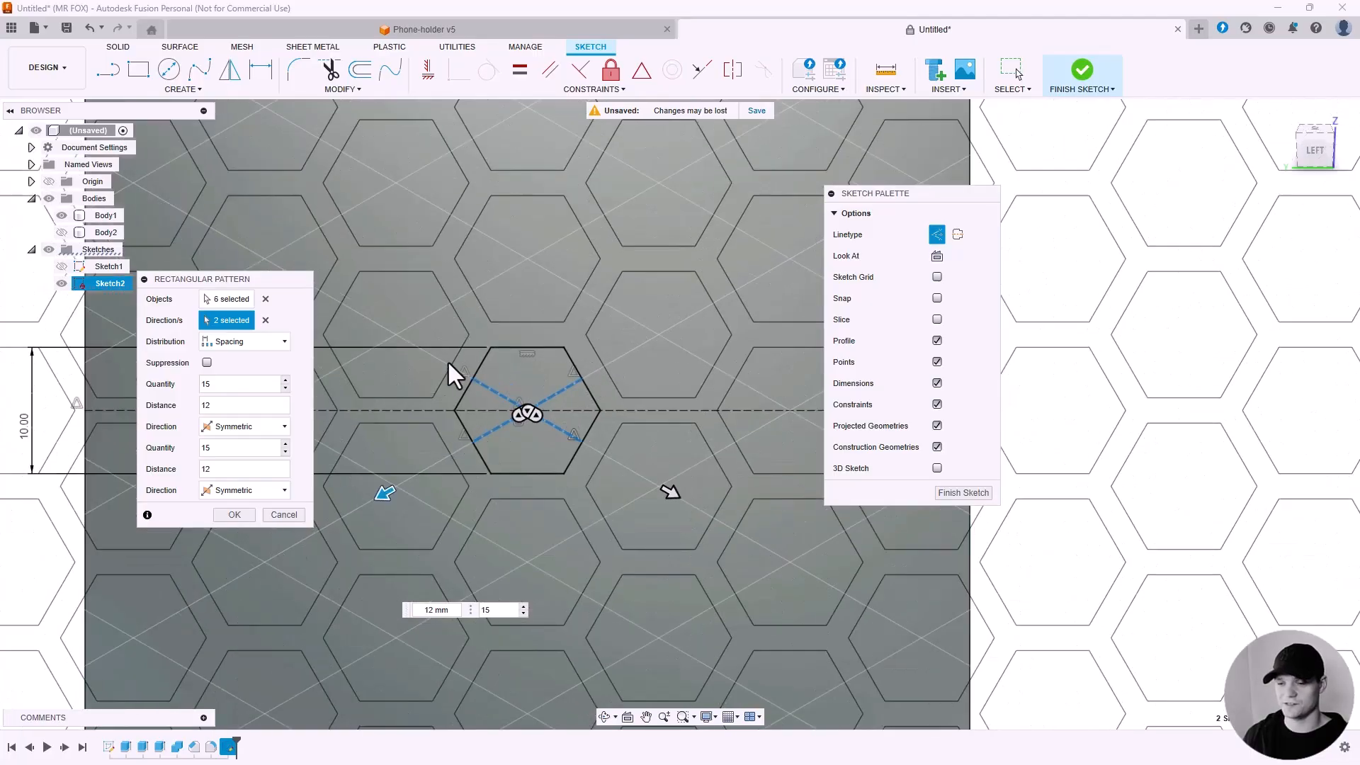
double_click(204, 405)
type("15")
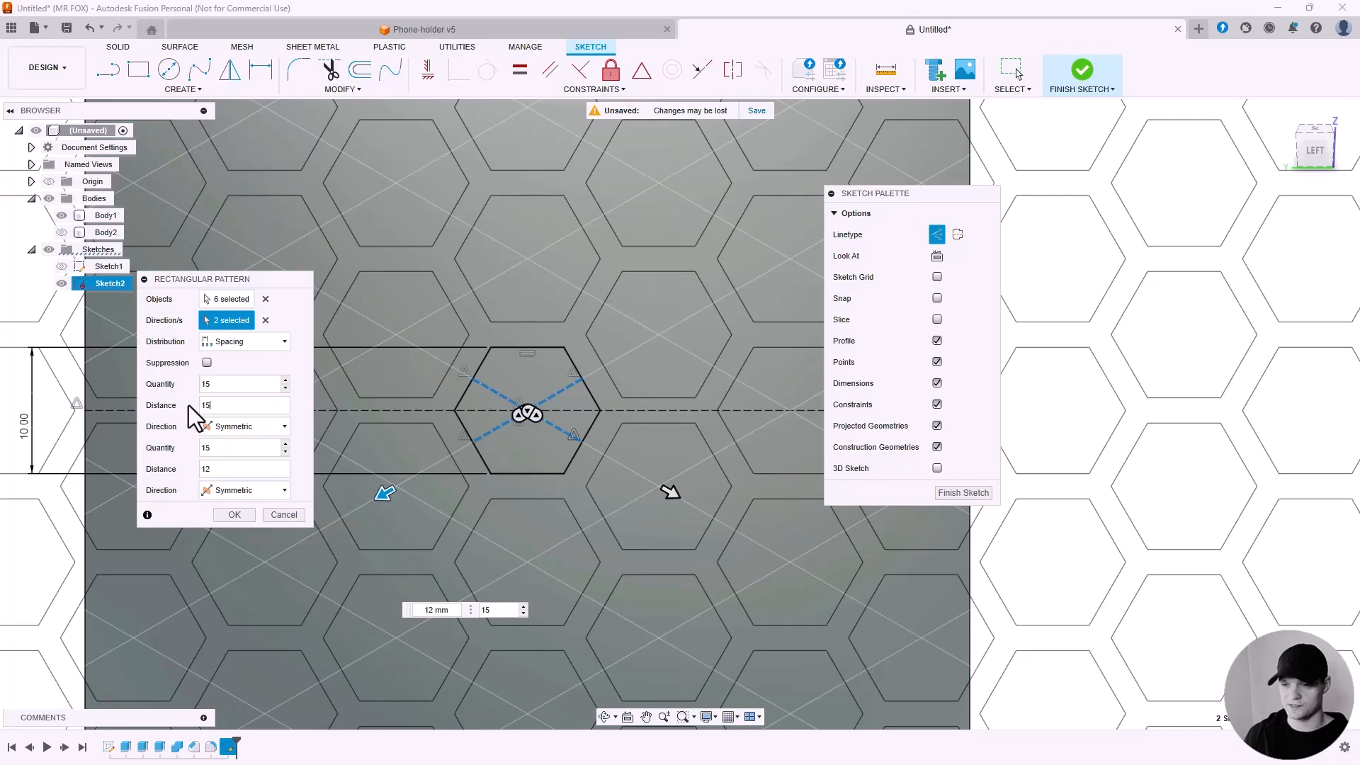
double_click(204, 469)
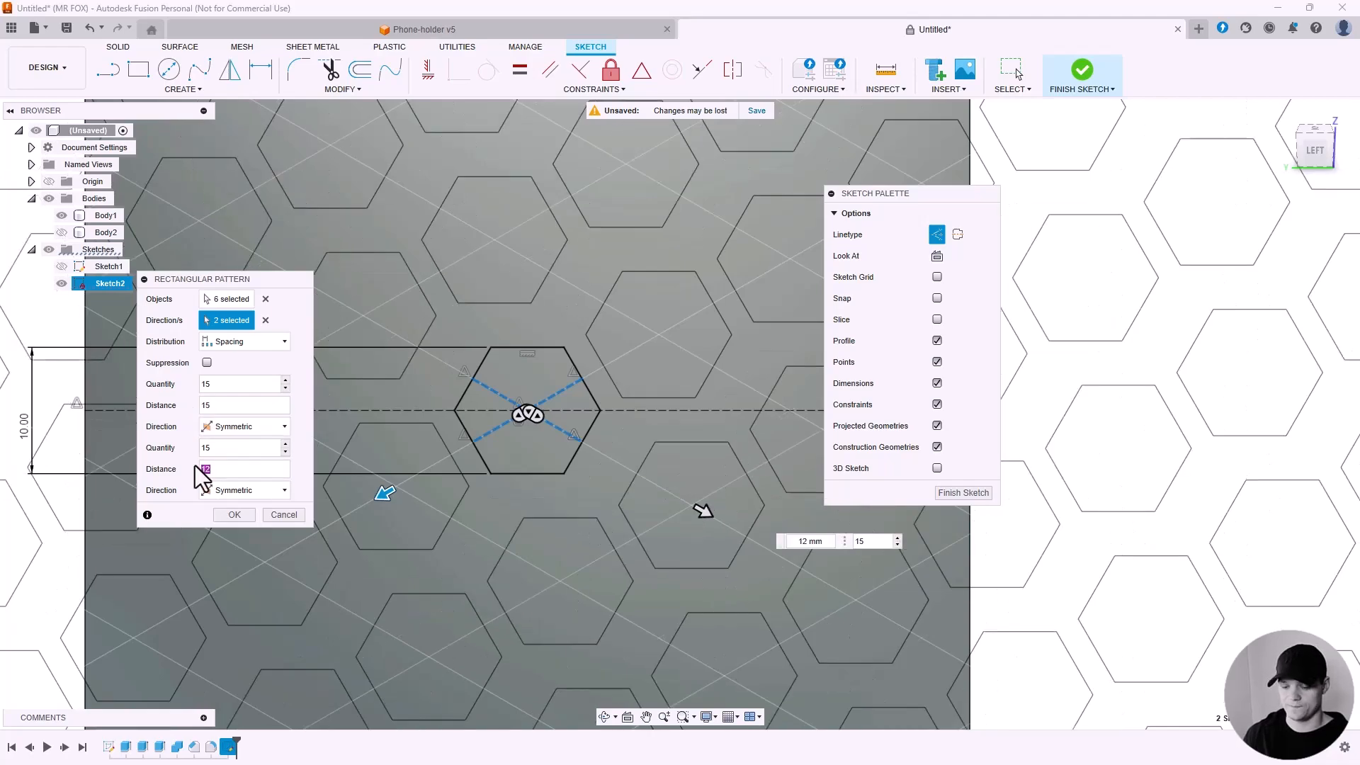
type("15")
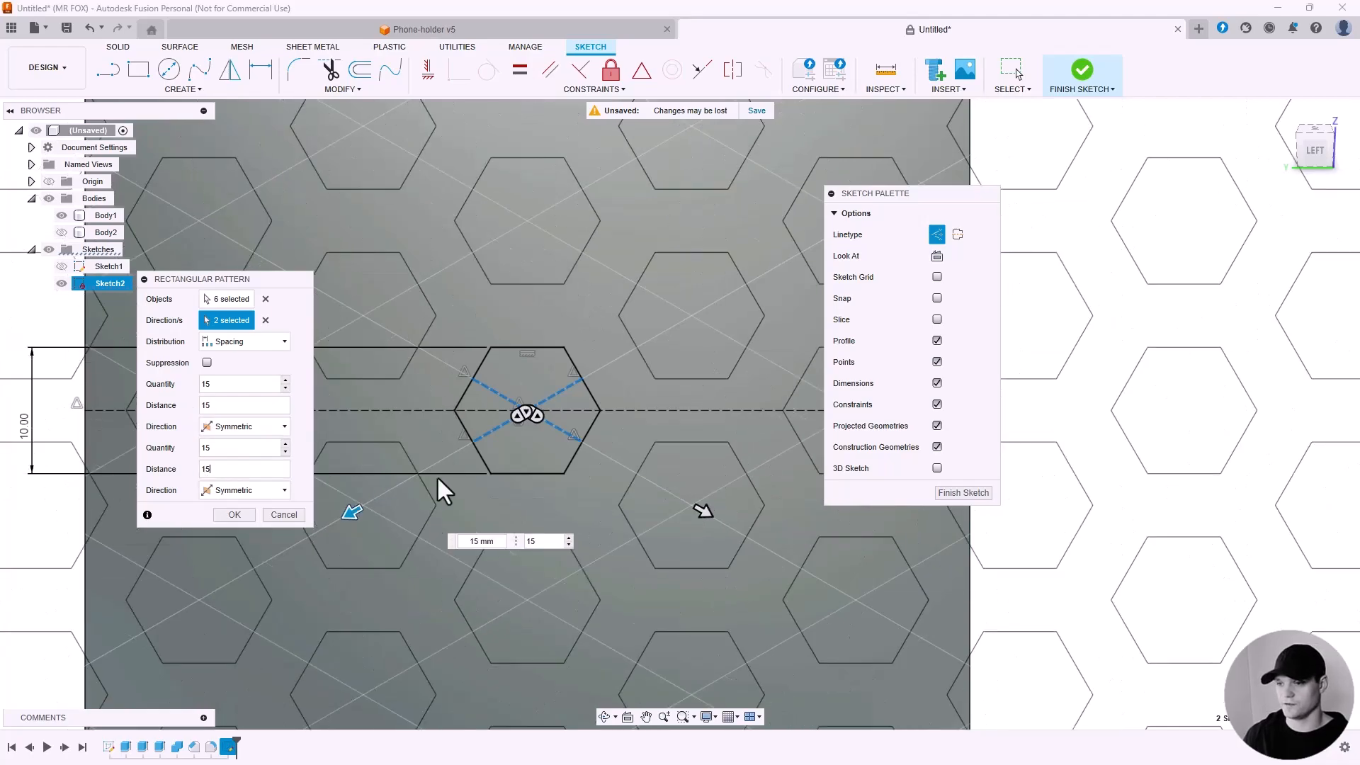
Set both pattern distances to 12 mm and finish the rectangular pattern.
double_click(202, 469)
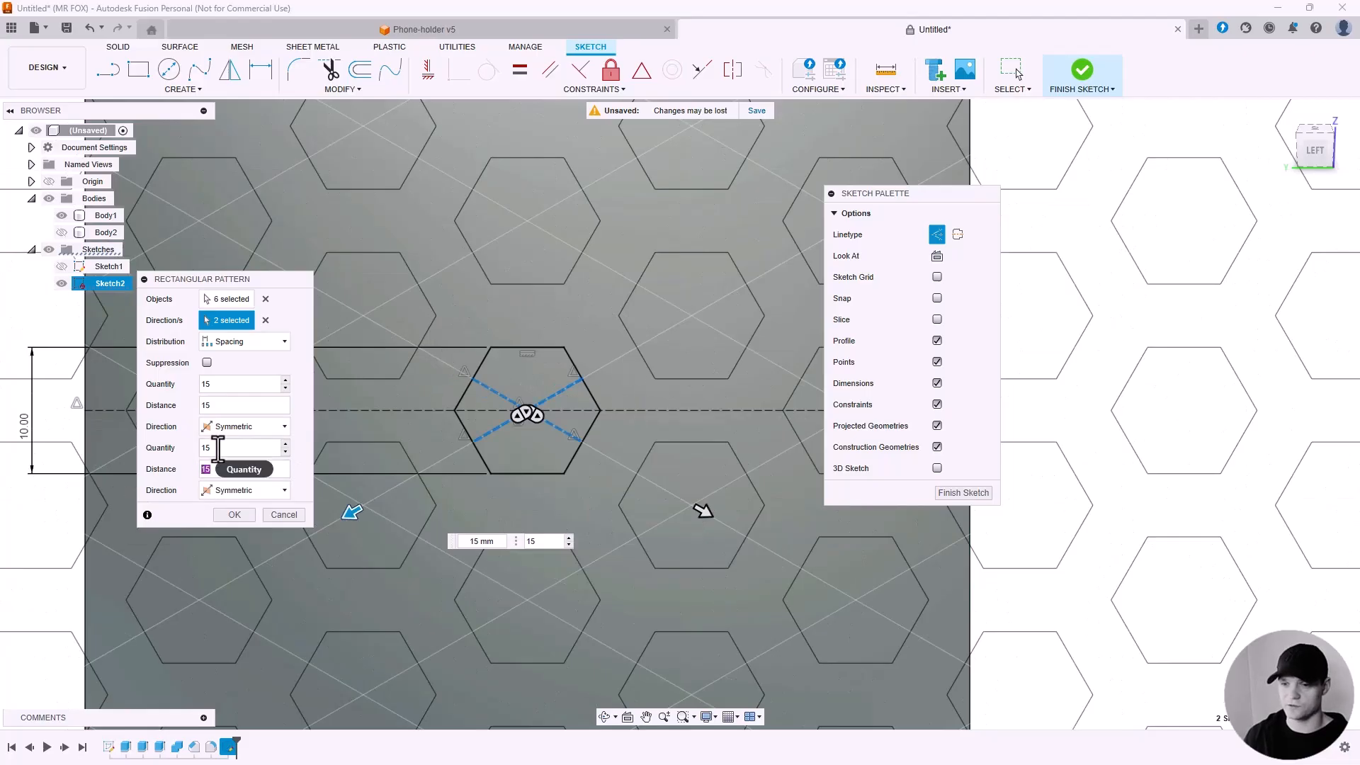
type("12")
double_click(220, 405)
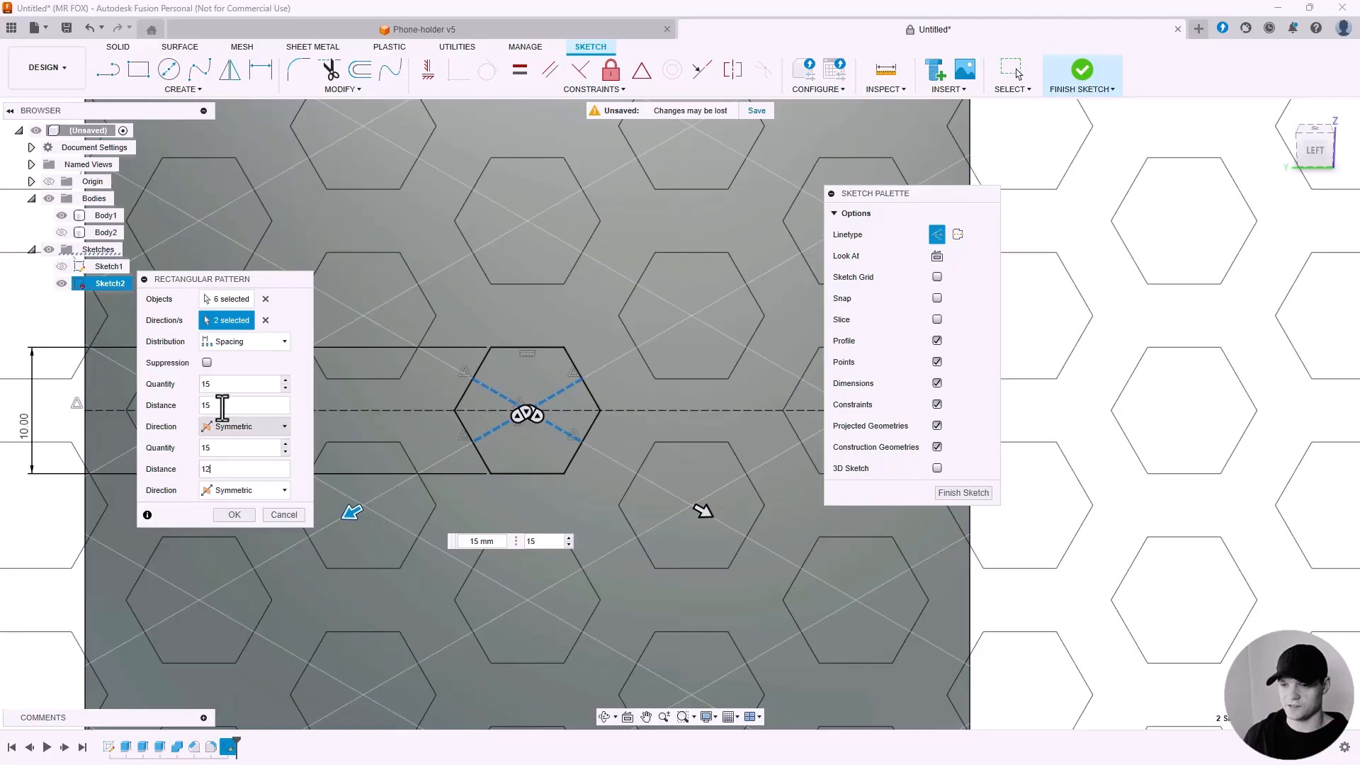
type("12")
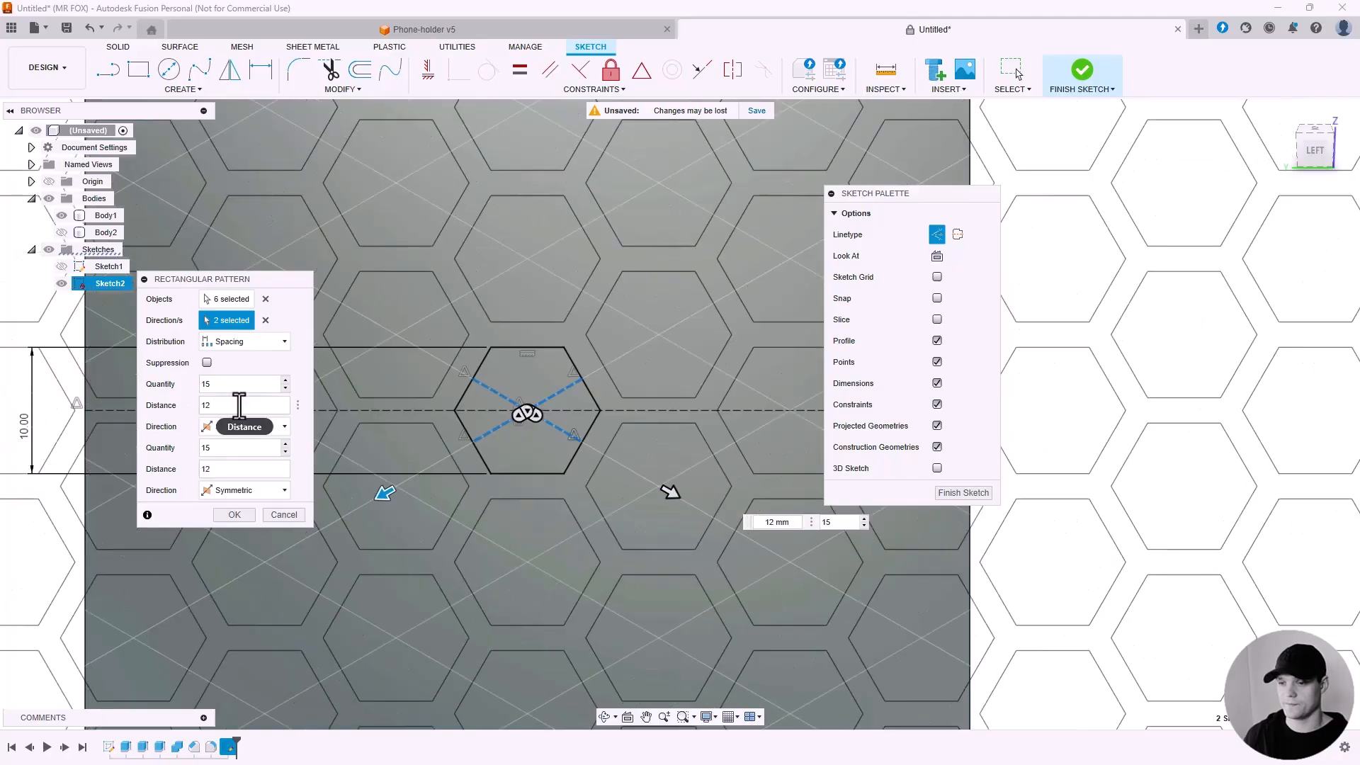
left_click(234, 514)
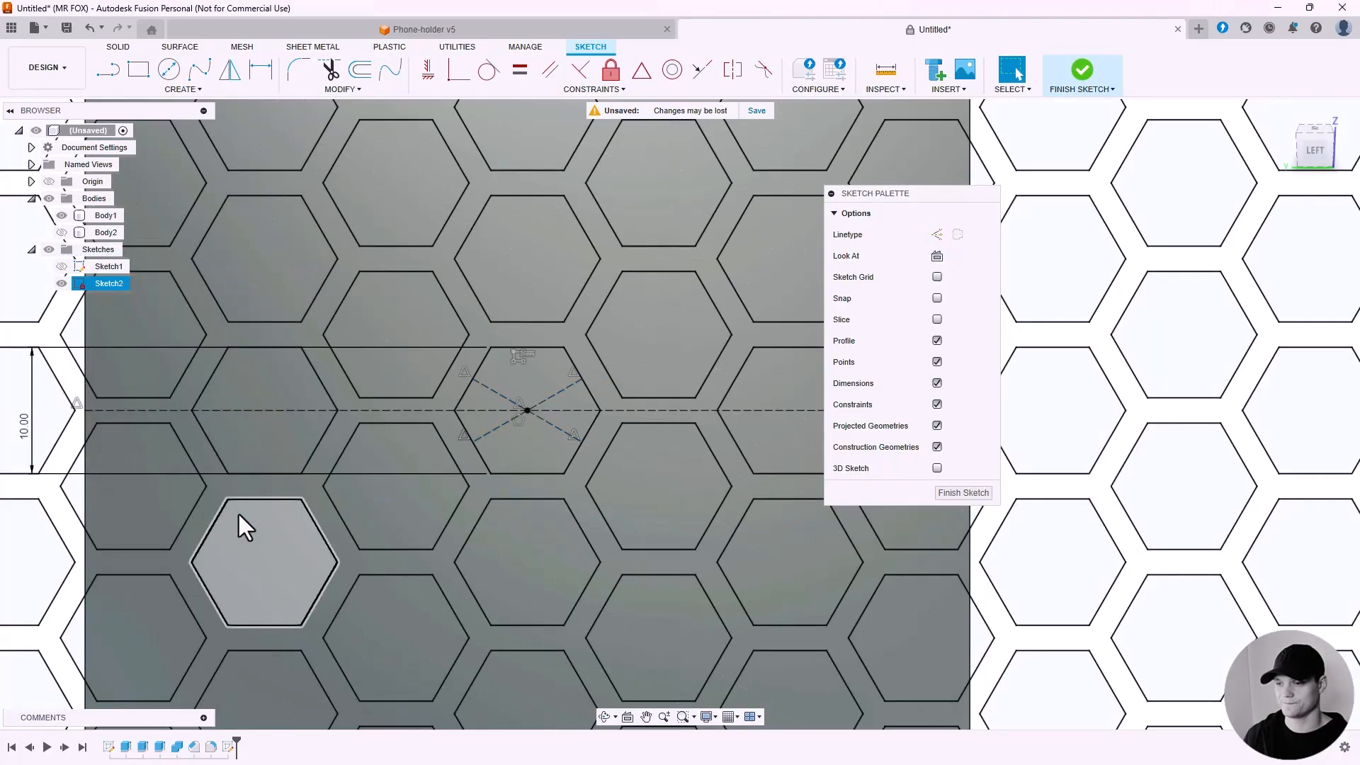
Extrude the web between the hexagons 0.2 mm, joining it to the back plate.
scroll(262, 457, "down", 8)
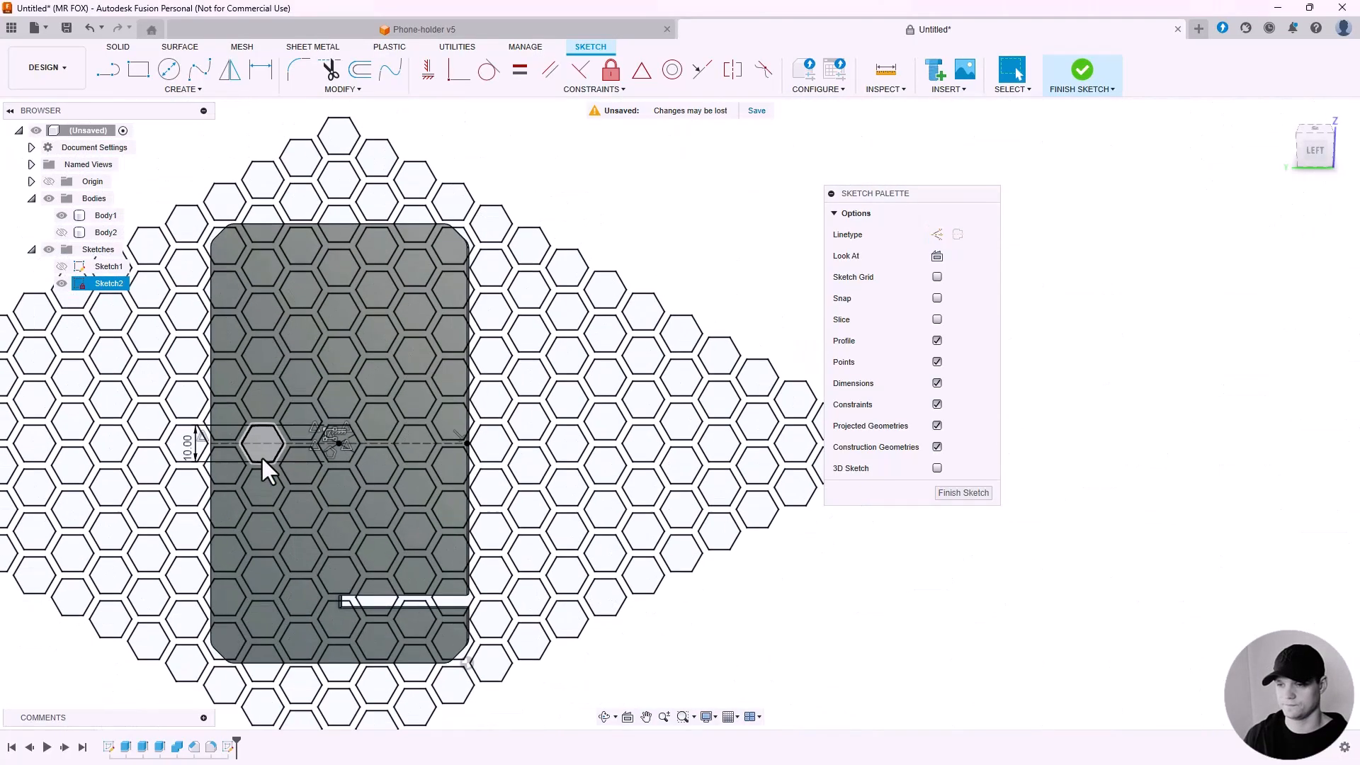
middle_click_drag(262, 457, 554, 414)
key("e")
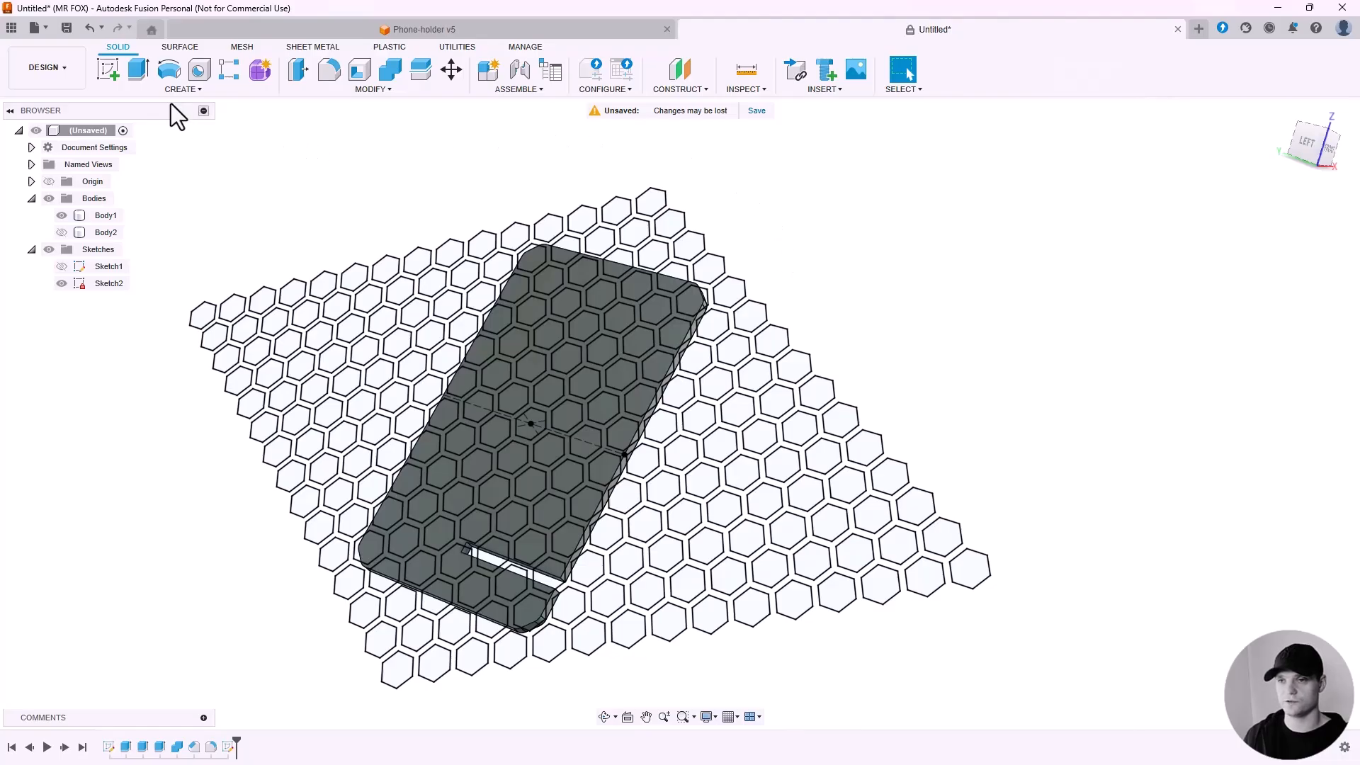
left_click(129, 73)
scroll(586, 290, "up", 5)
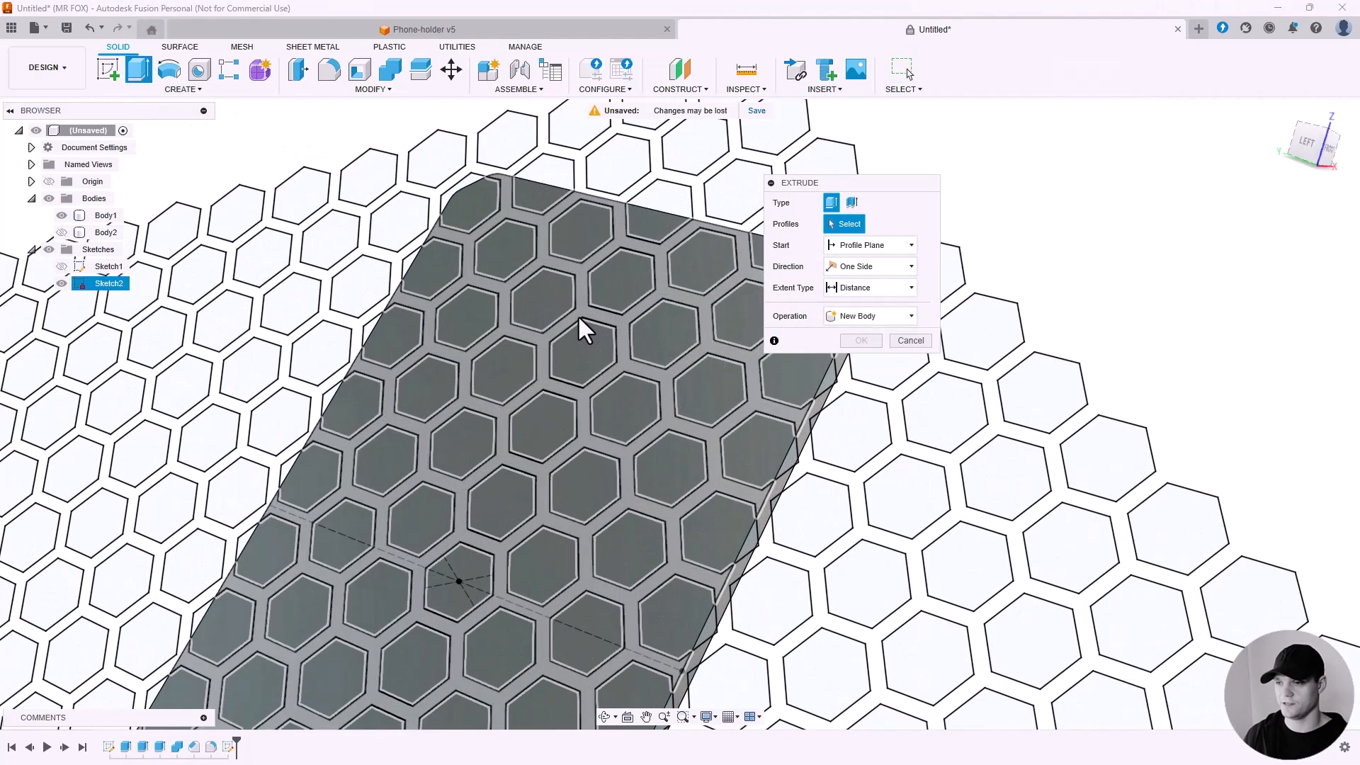
scroll(559, 326, "up", 3)
scroll(511, 354, "up", 2)
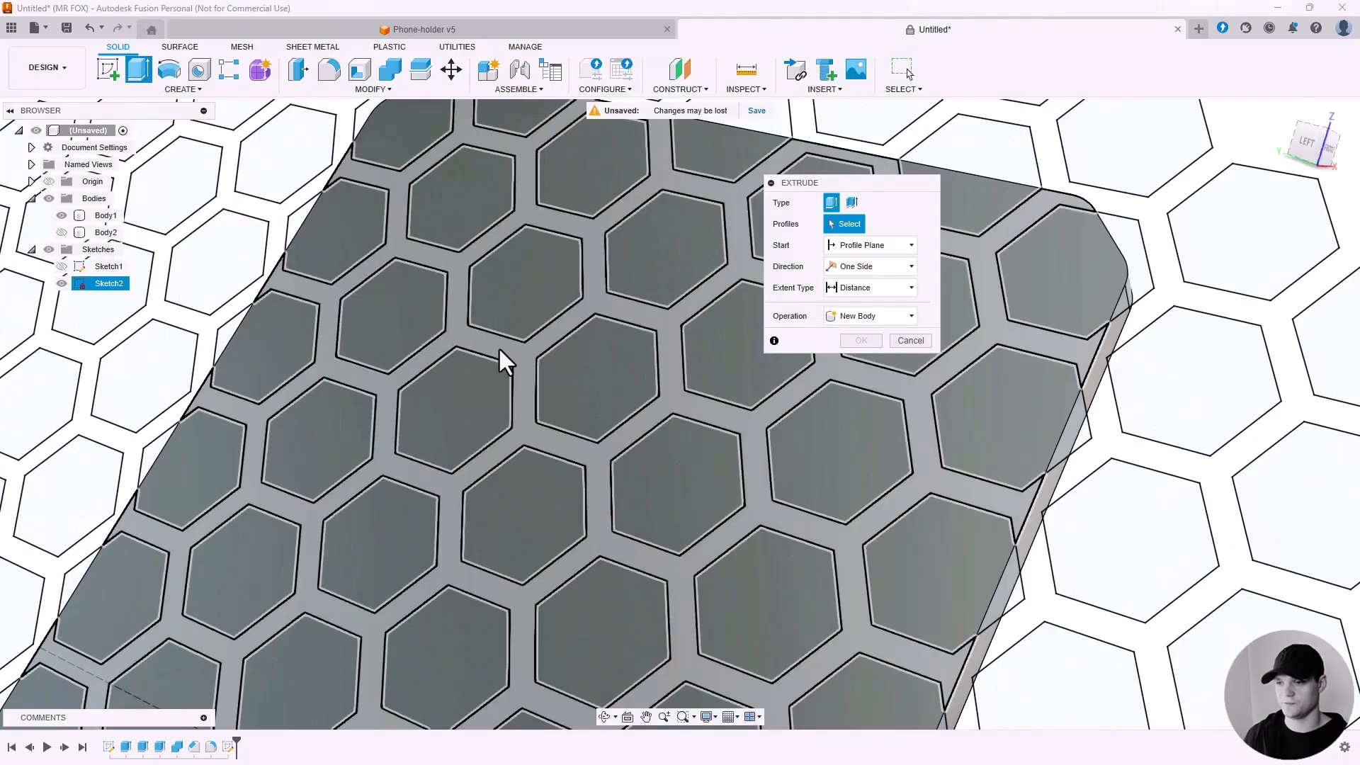
left_click(499, 346)
scroll(499, 350, "down", 6)
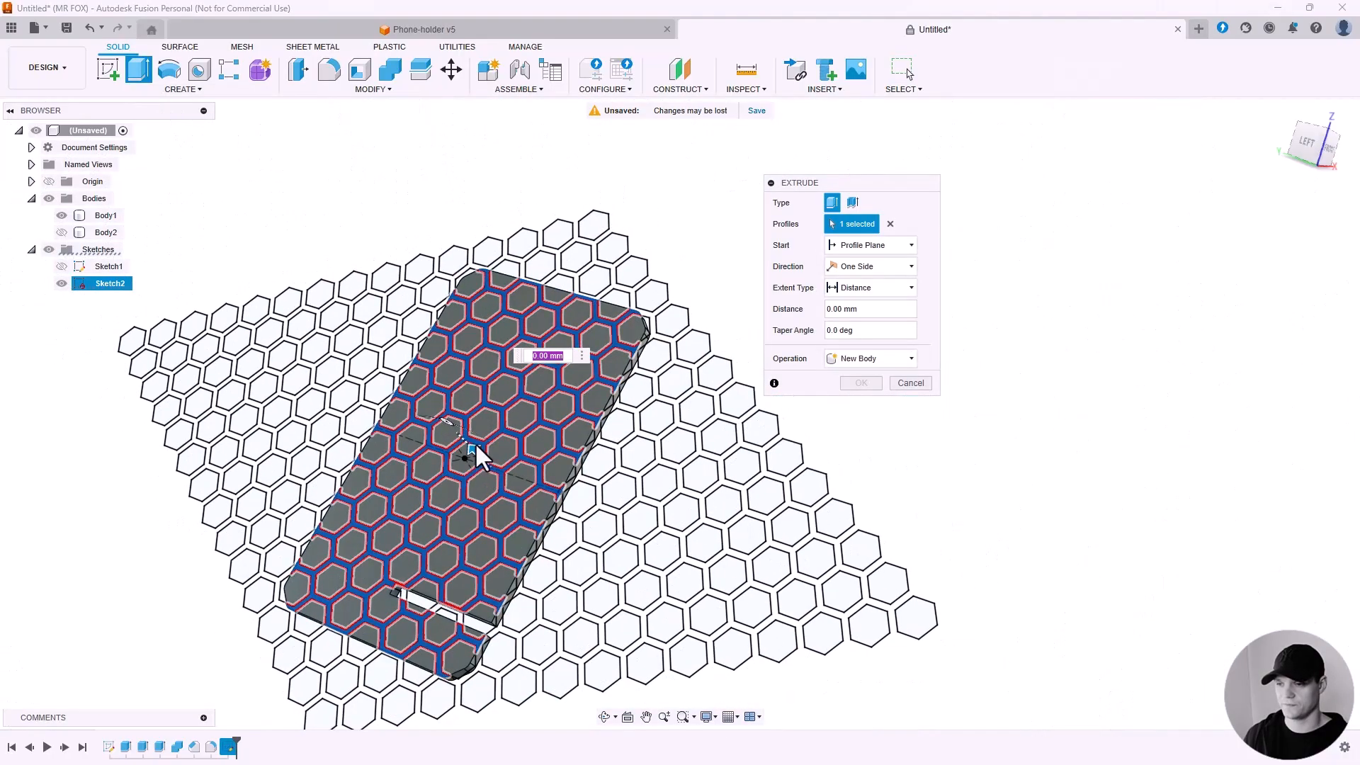
middle_click_drag(475, 442, 595, 478, "shift")
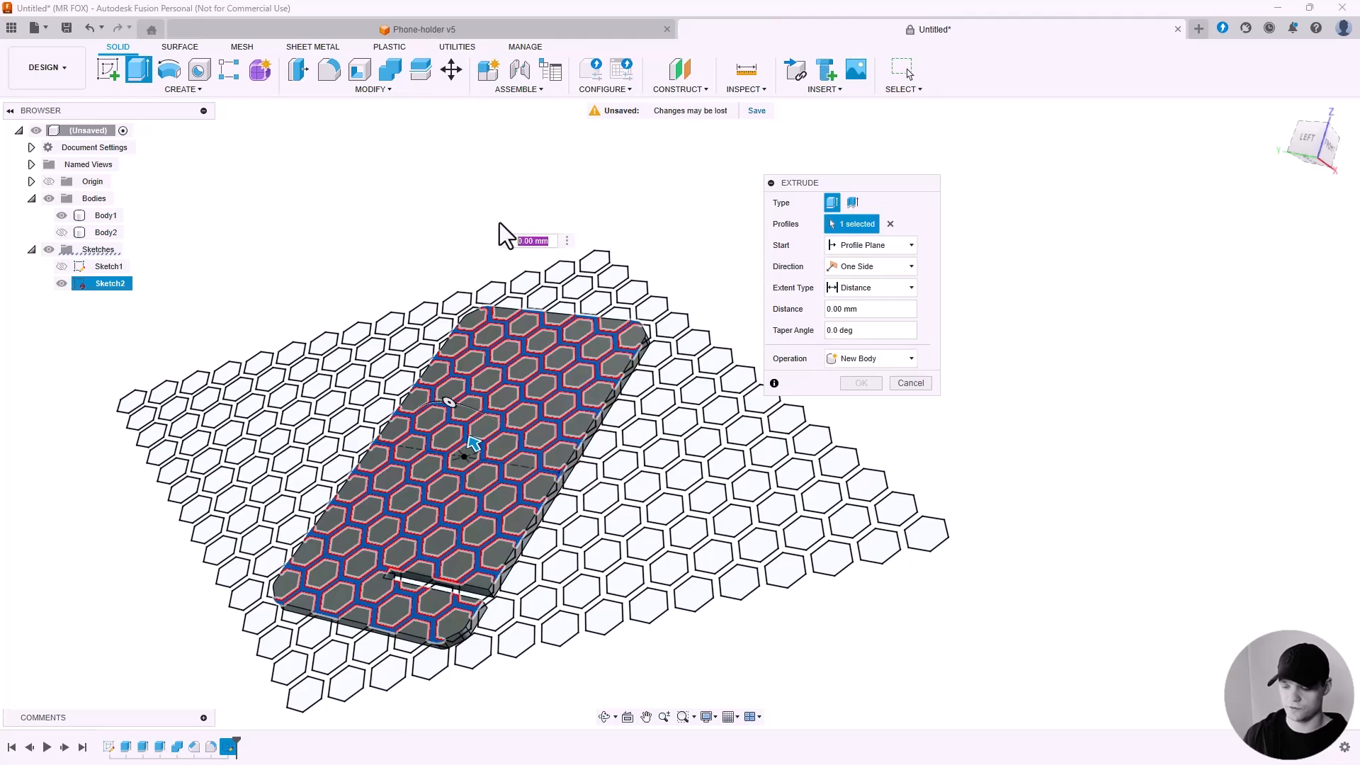
type("0.2")
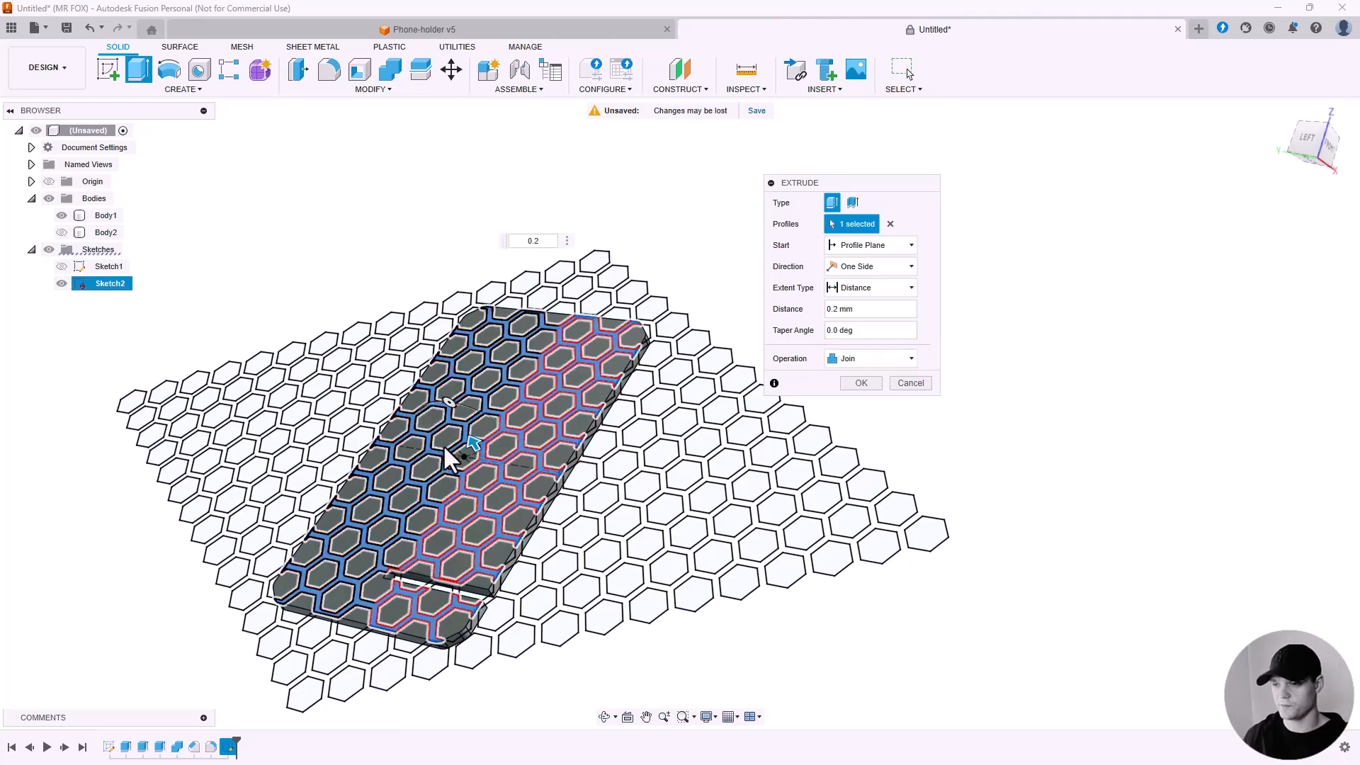
scroll(460, 445, "up", 5)
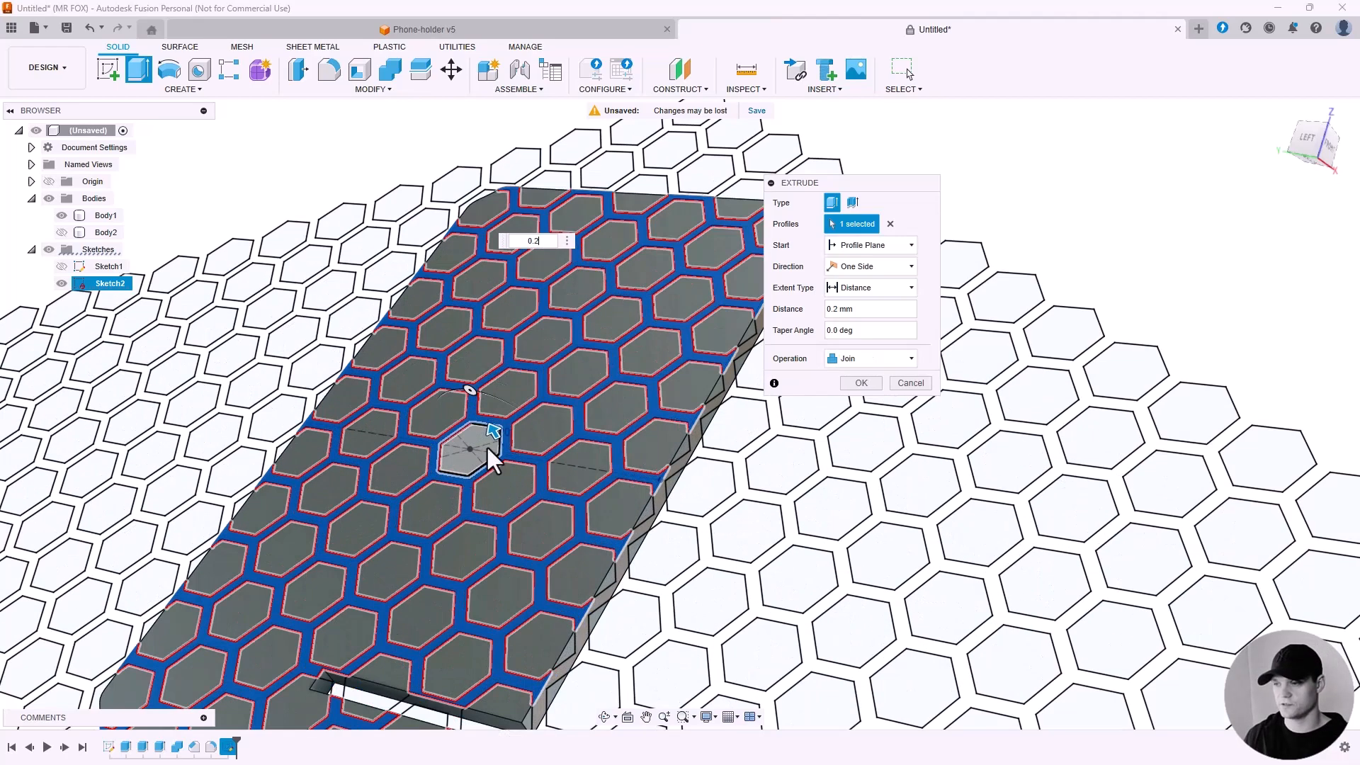
left_click(855, 383)
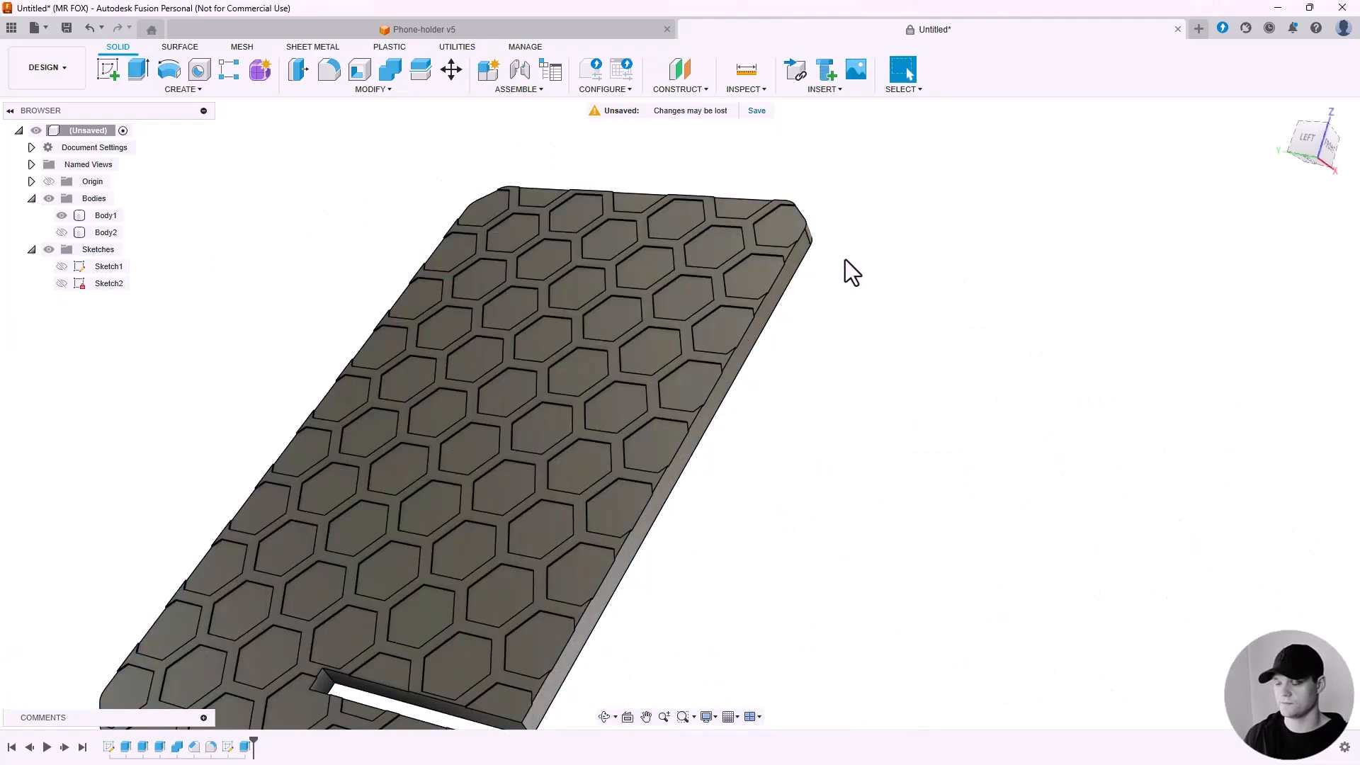
Orbit and zoom around the plate to examine the raised hexagon pattern up close.
scroll(845, 260, "down", 3)
middle_click_drag(795, 412, 867, 384, "shift")
scroll(658, 445, "up", 4)
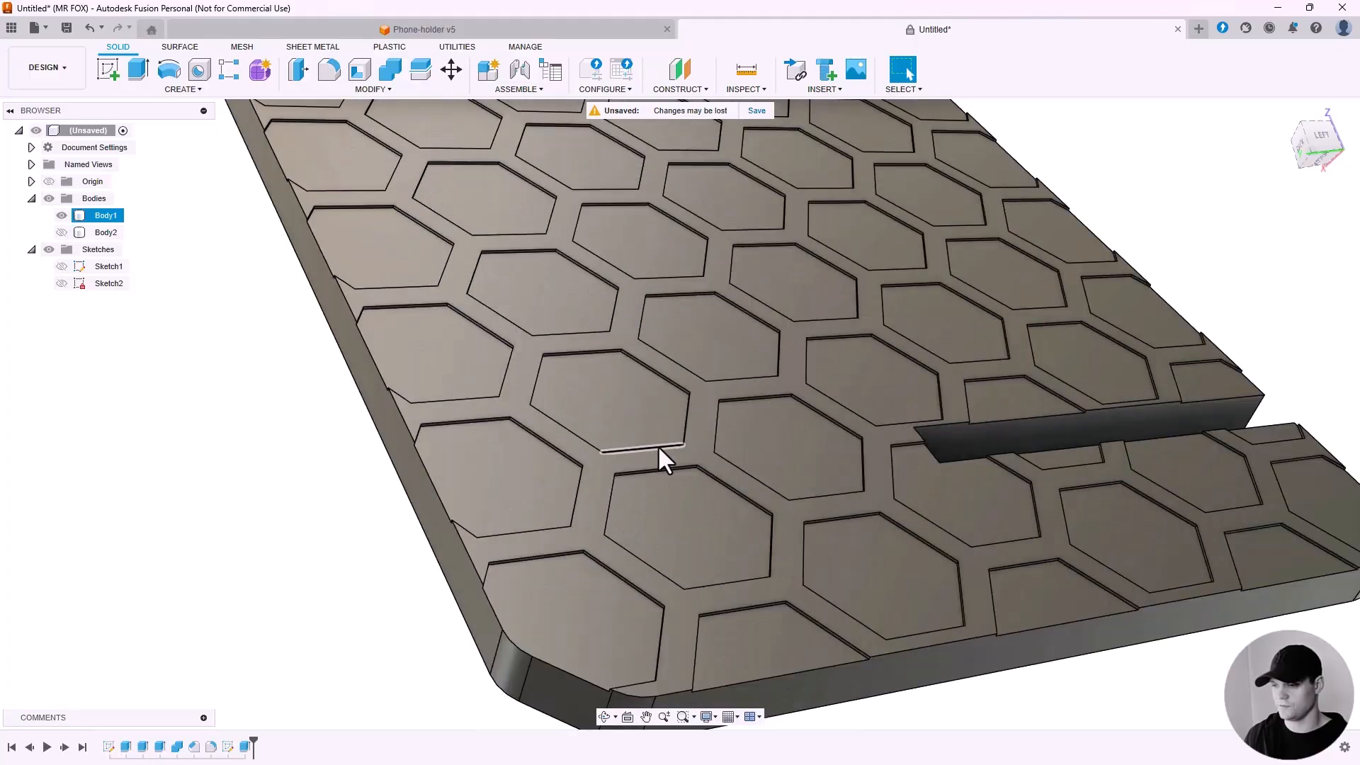
middle_click_drag(657, 445, 643, 412, "shift")
key("Escape")
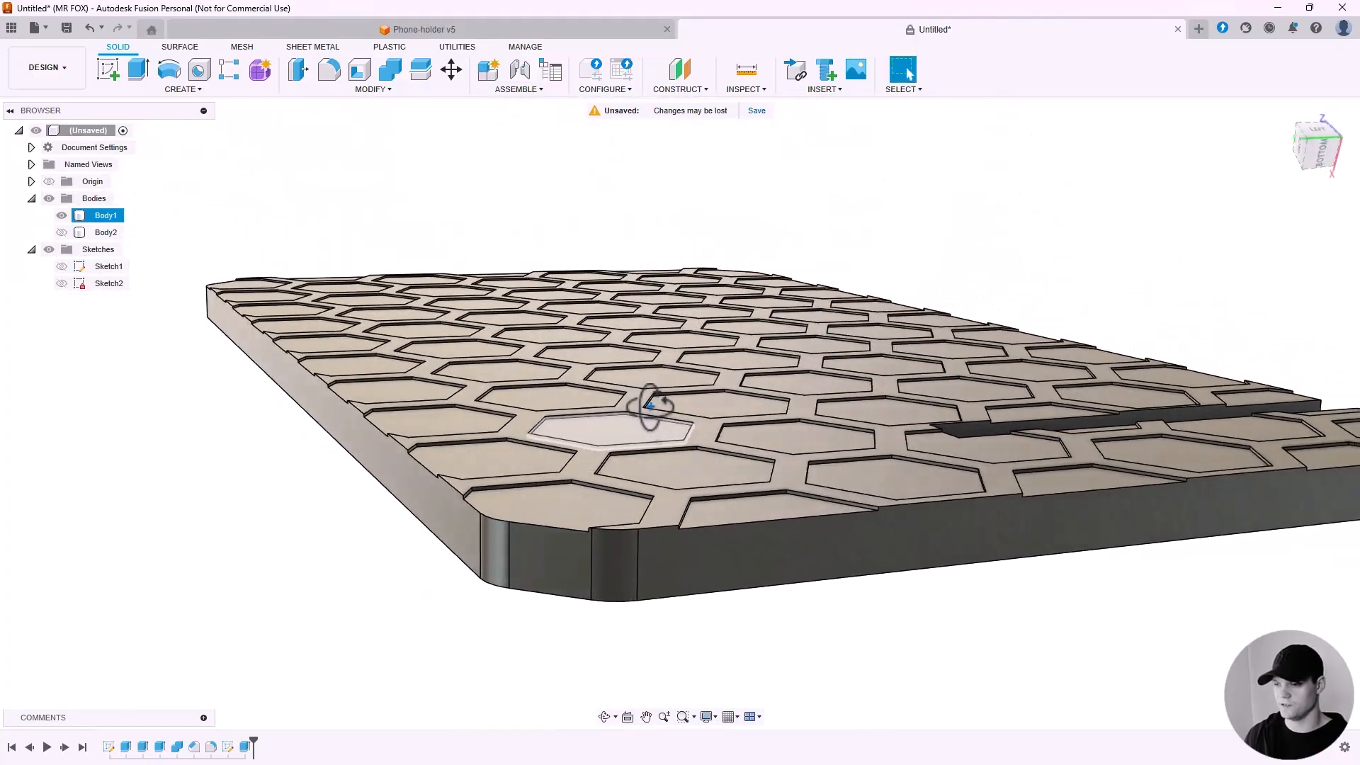
scroll(534, 492, "up", 5)
scroll(583, 476, "down", 8)
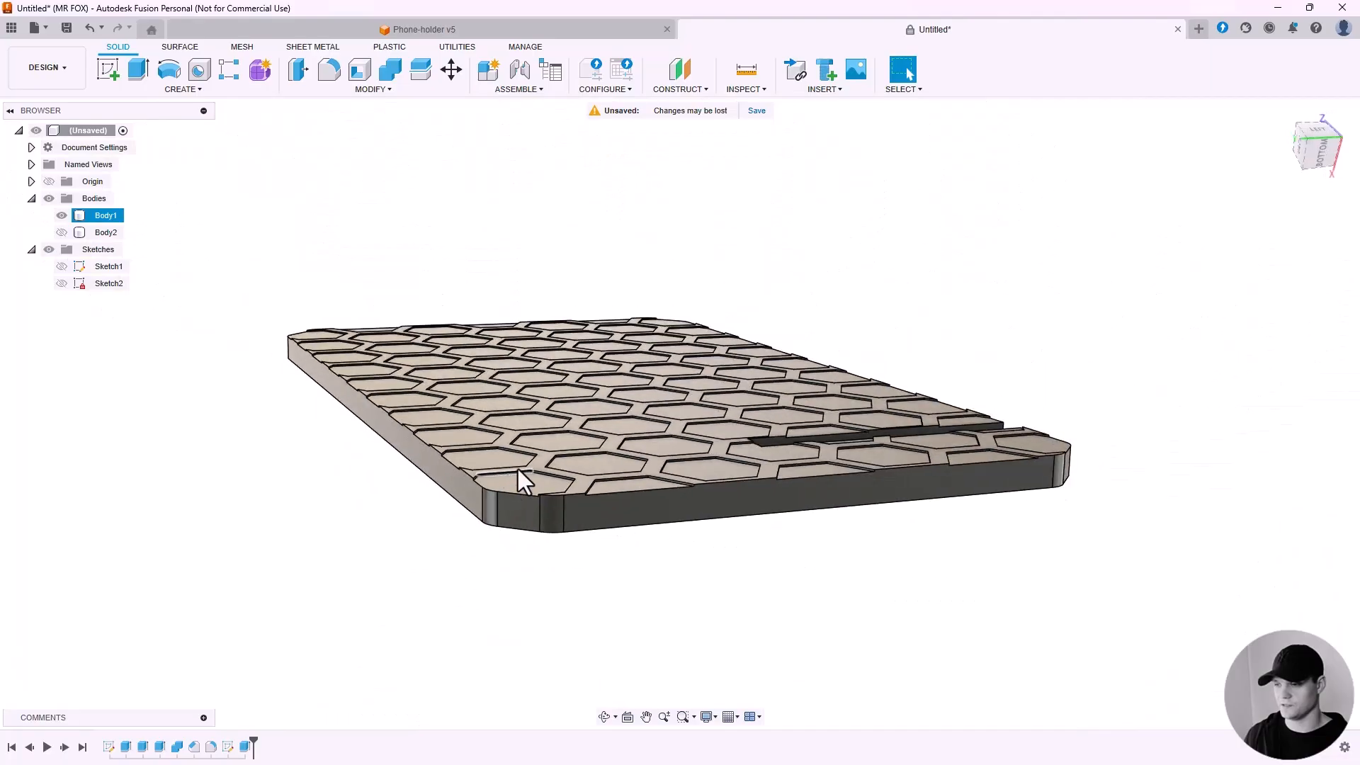
middle_click_drag(522, 479, 605, 460, "shift")
scroll(605, 461, "down", 4)
left_click(813, 450)
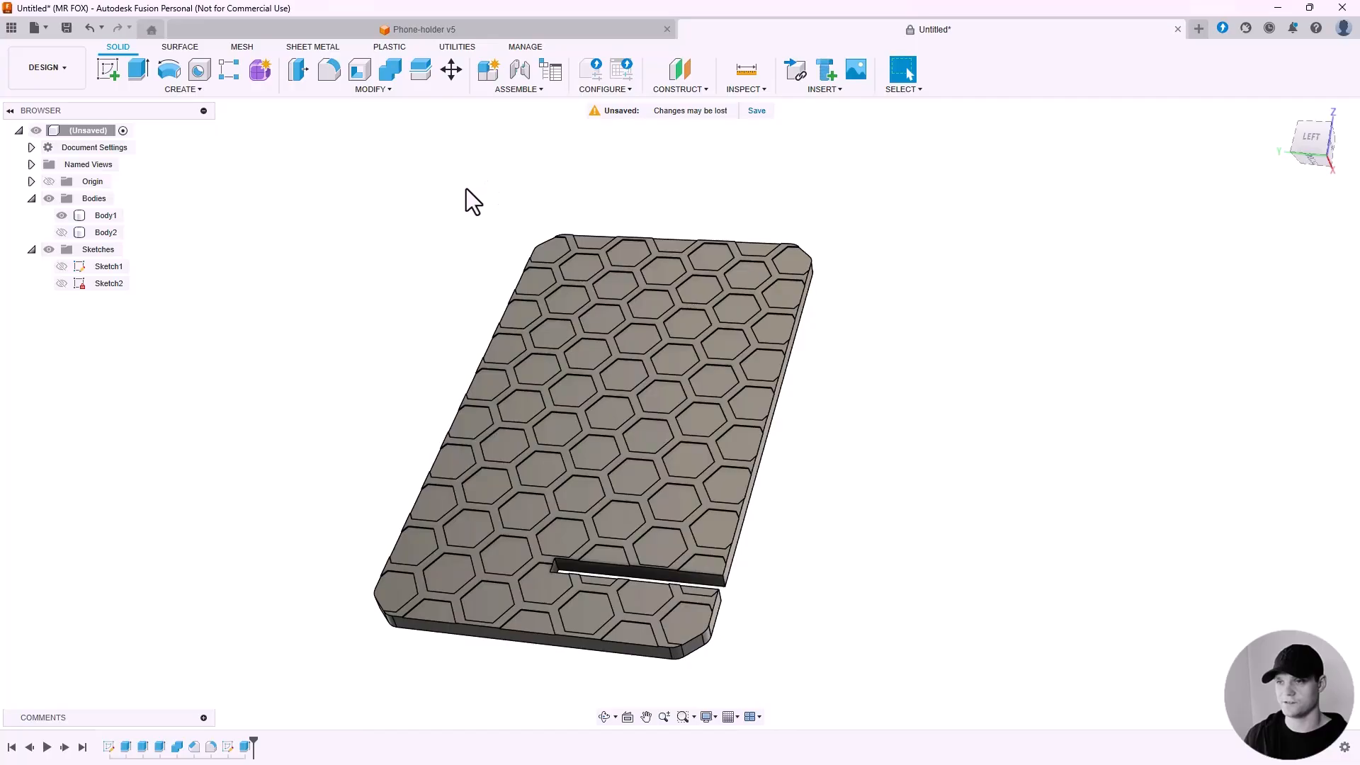
Switch to the Phone-holder v5 design to study its hexagon cutout layout, then return to the untitled design.
left_click(482, 31)
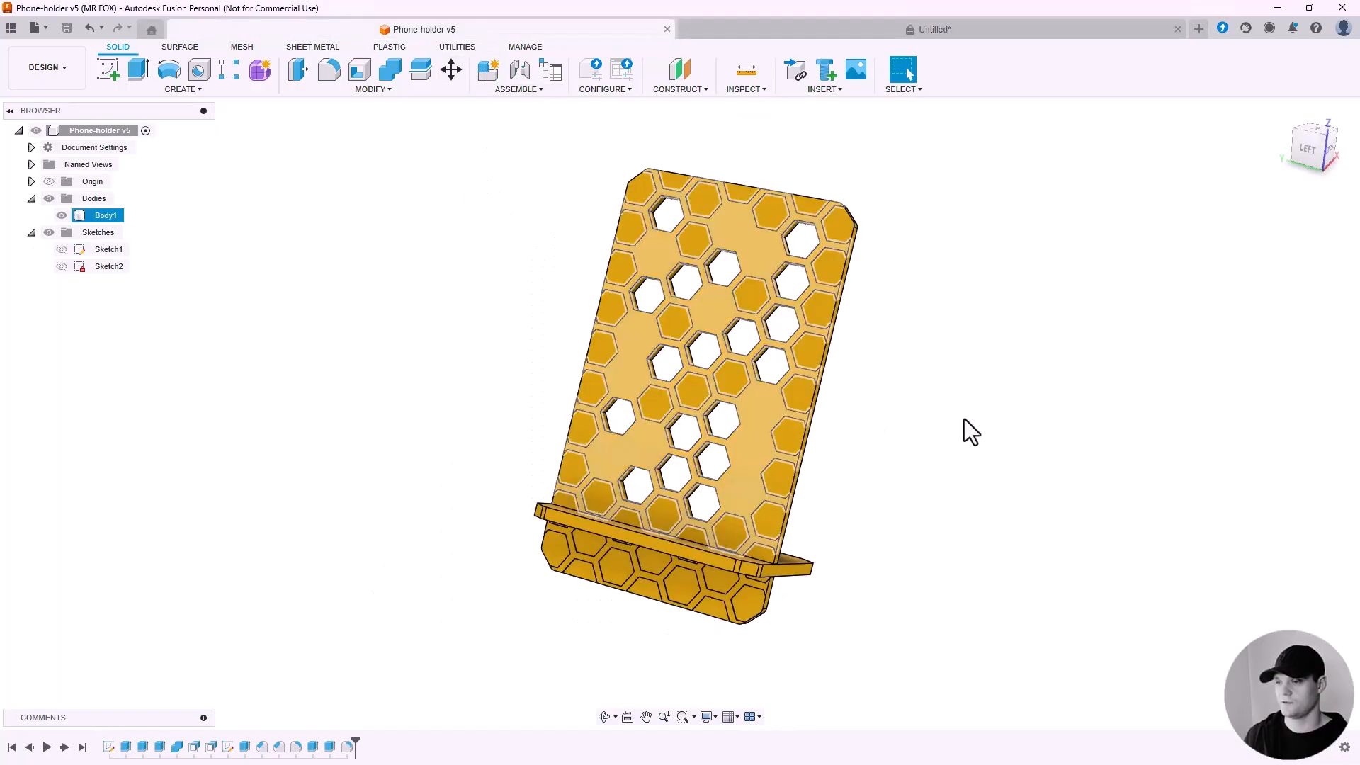
scroll(821, 429, "up", 3)
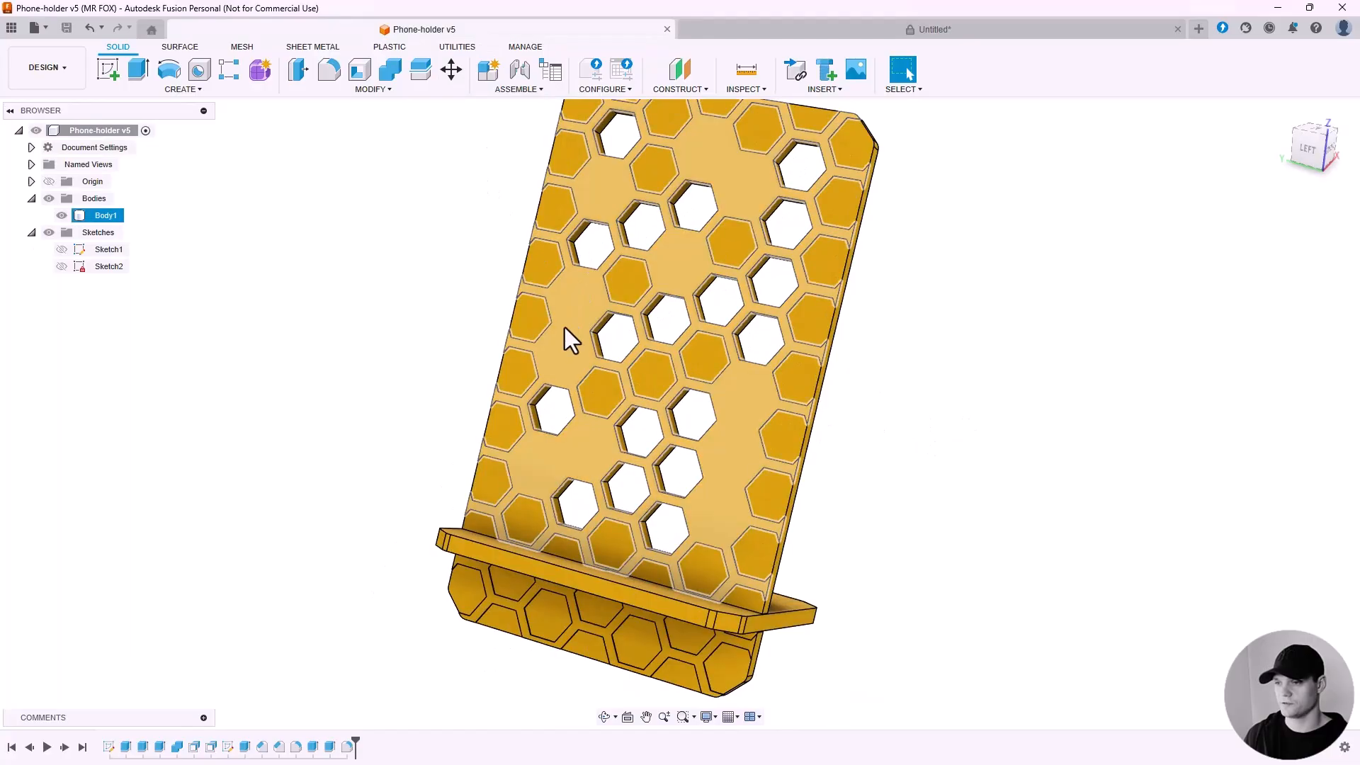
scroll(567, 323, "up", 3)
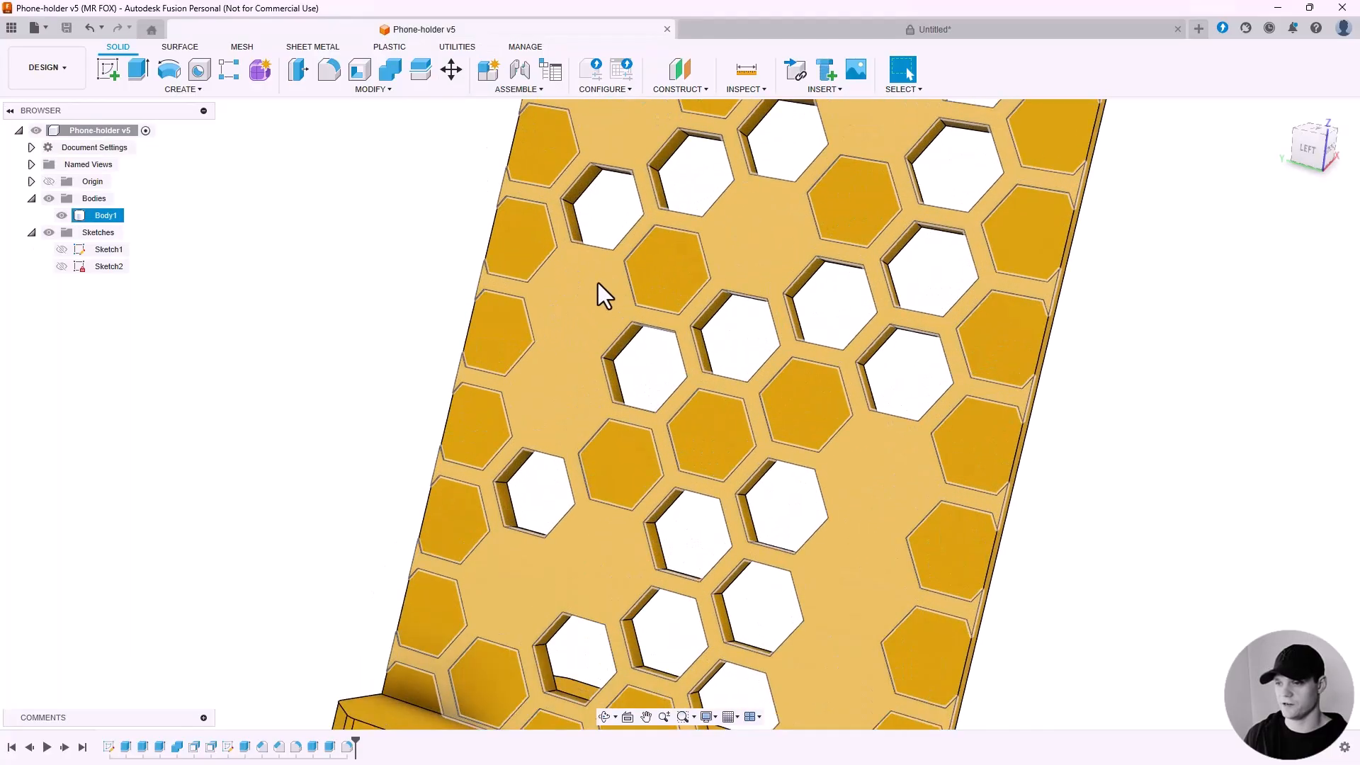
scroll(566, 389, "down", 3)
scroll(973, 172, "down", 2)
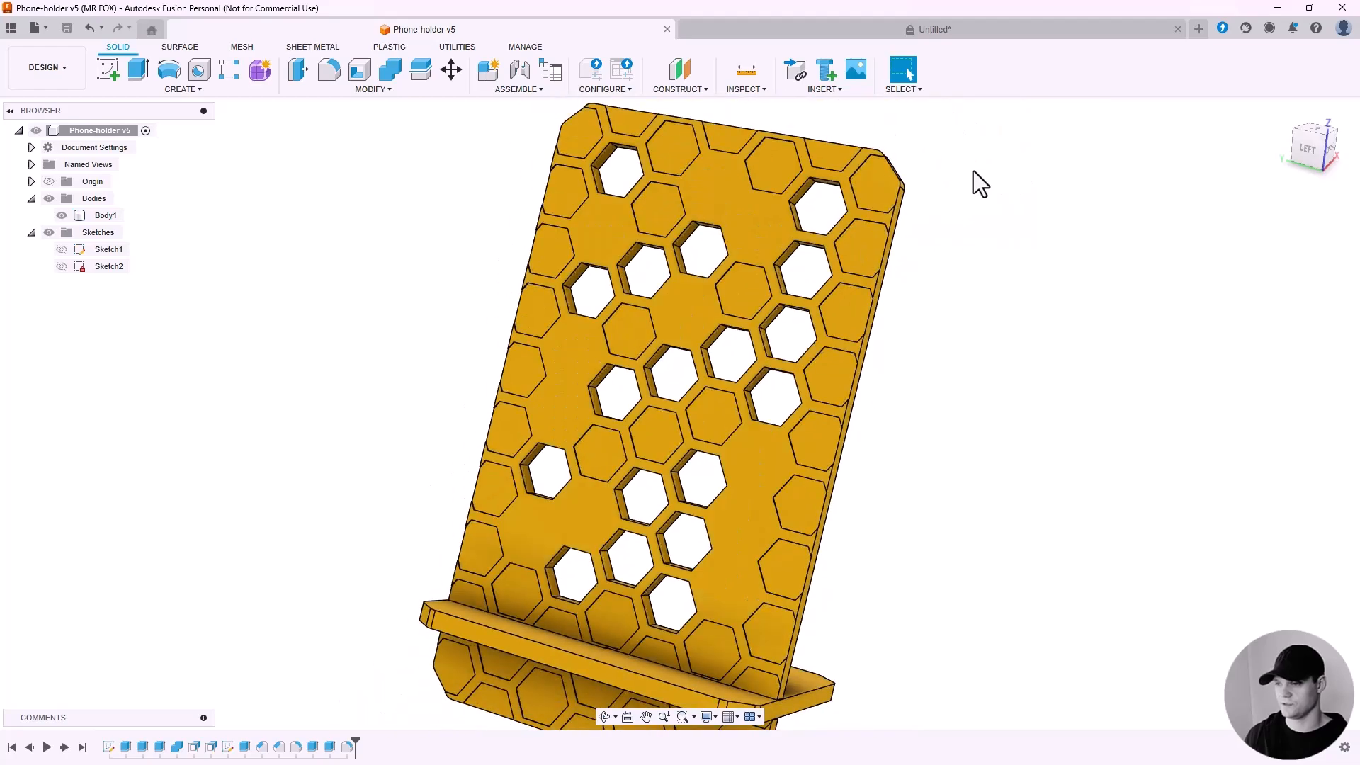
left_click(937, 29)
Start an Extrude and select seventeen hexagon profiles matching the reference cutout layout.
middle_click_drag(873, 306, 916, 265, "shift")
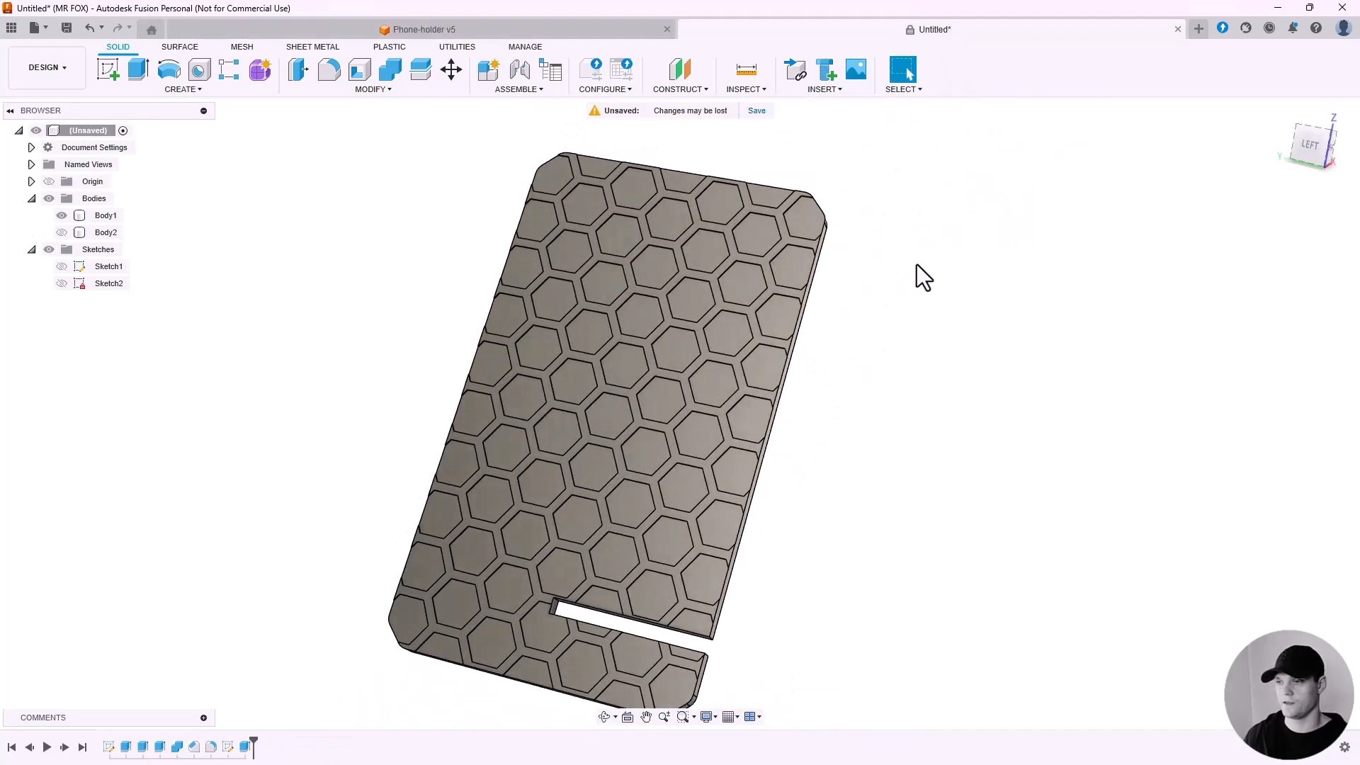
left_click(138, 69)
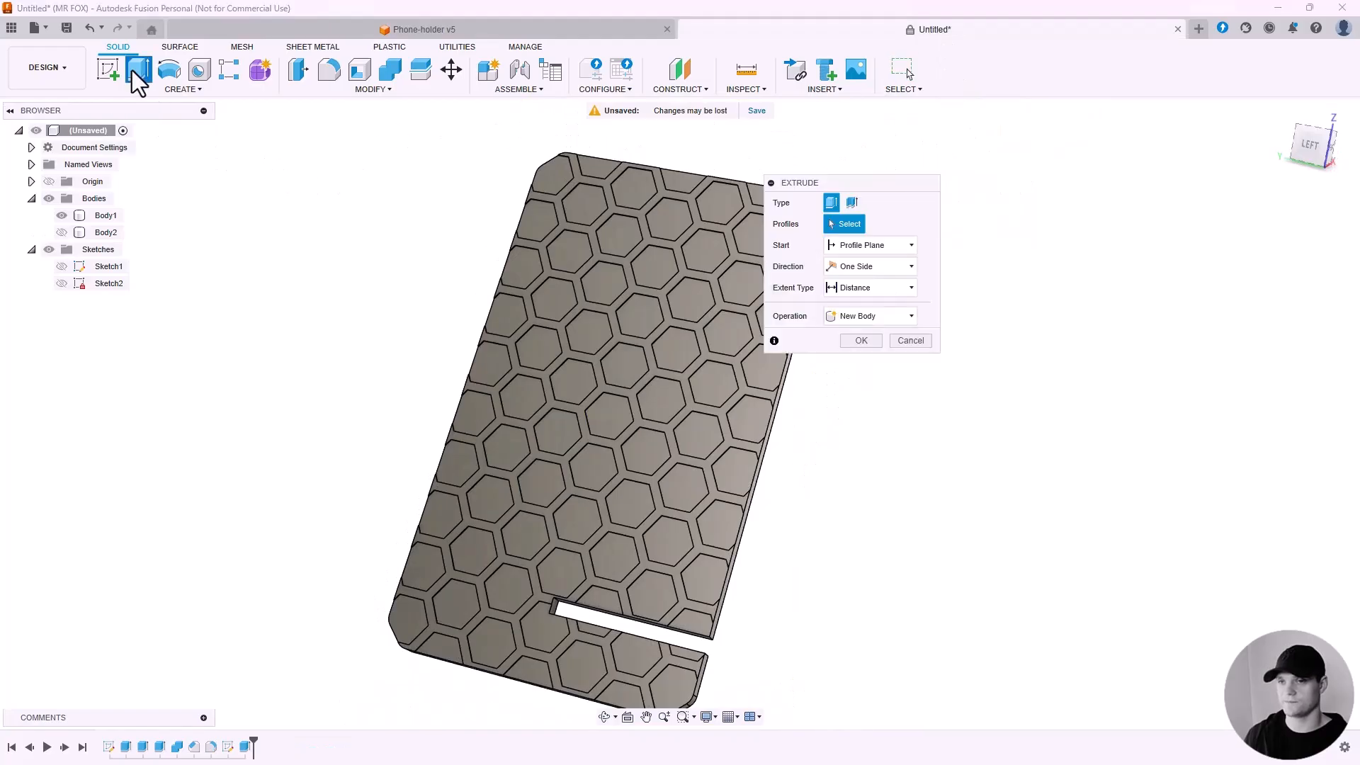
scroll(531, 241, "up", 2)
left_click(592, 262)
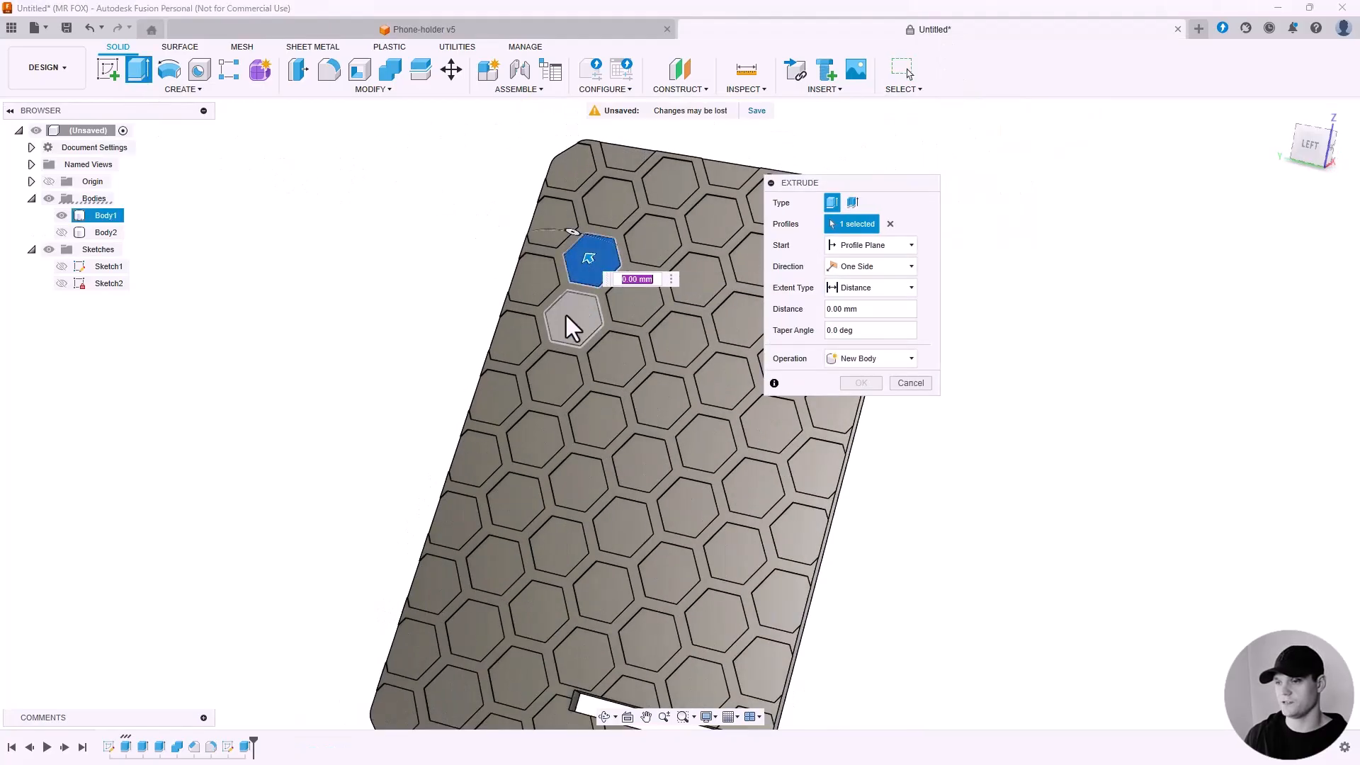
left_click(571, 318)
left_click(615, 358)
left_click(608, 420)
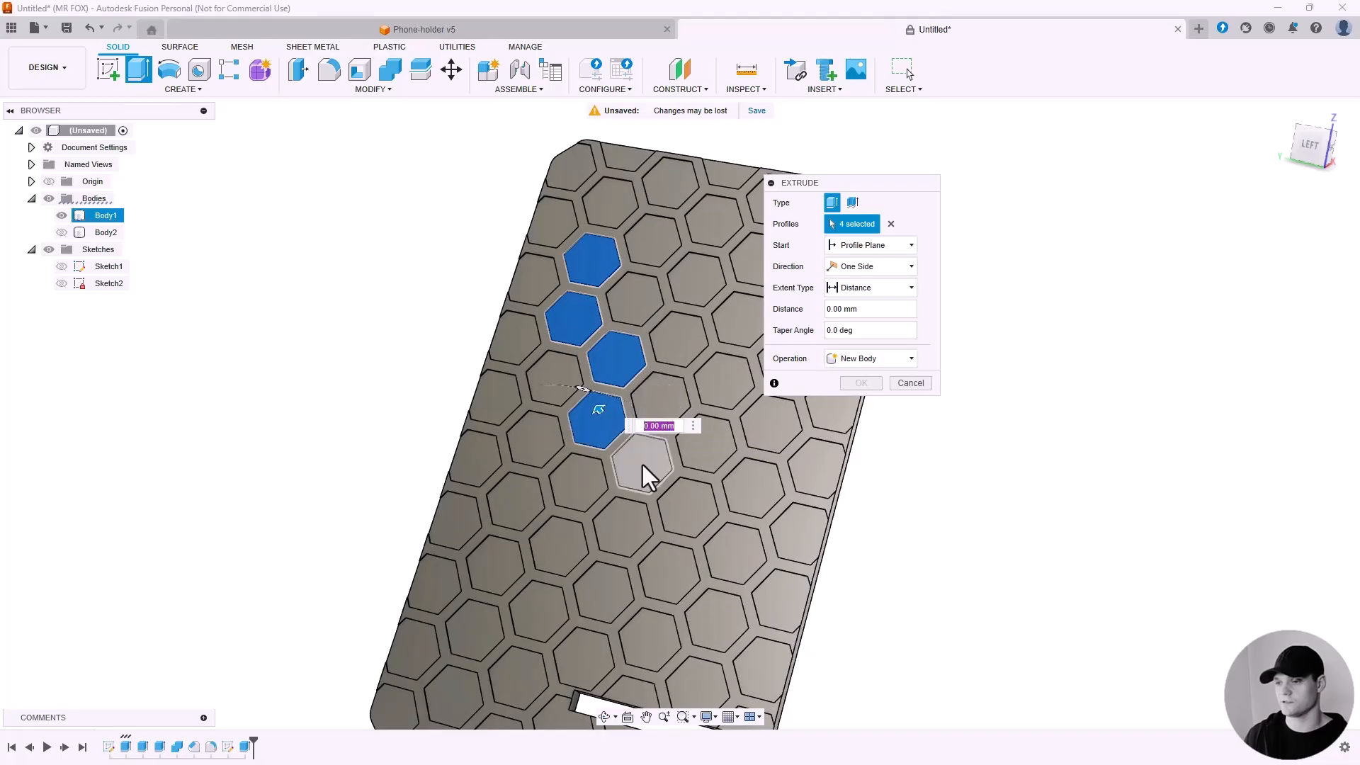
left_click(643, 464)
left_click(688, 510)
scroll(579, 538, "down", 2)
scroll(599, 445, "up", 2)
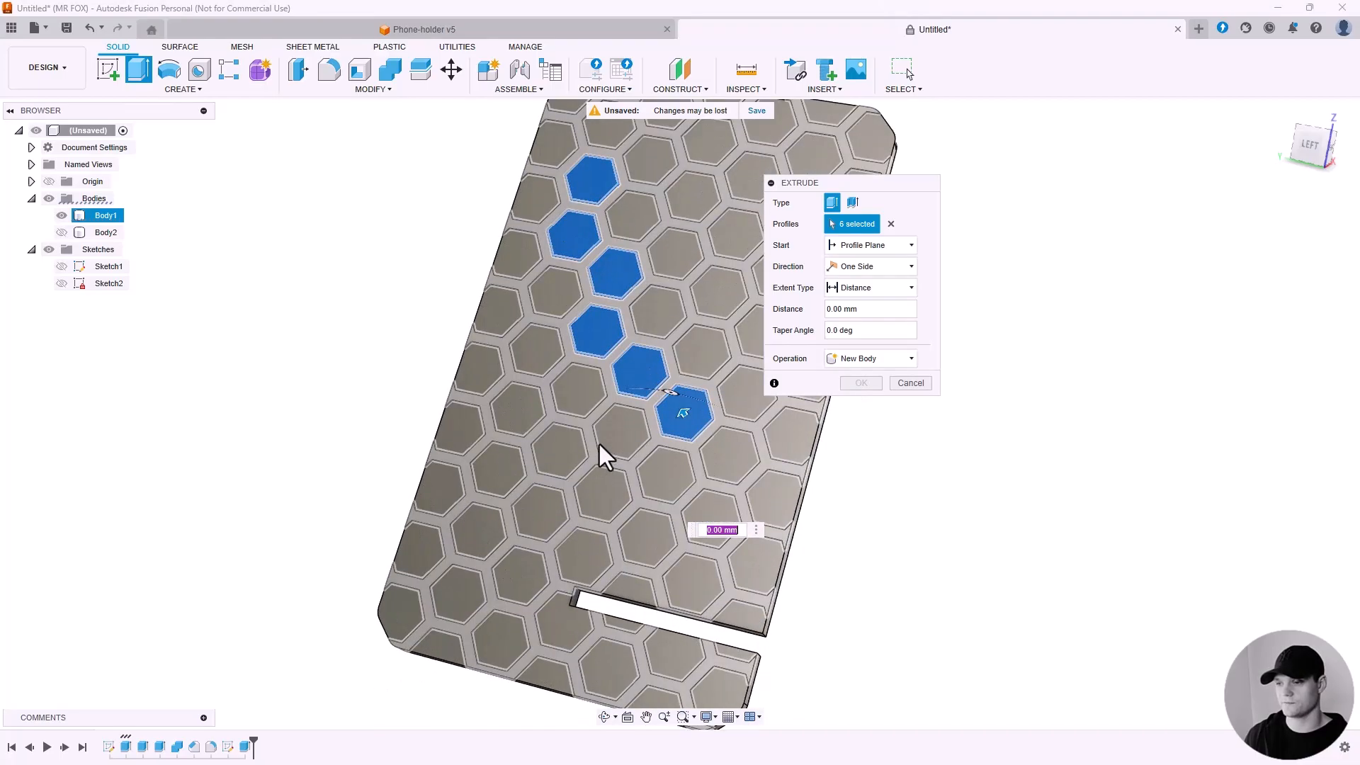
left_click(613, 439)
left_click(555, 453)
left_click(508, 469)
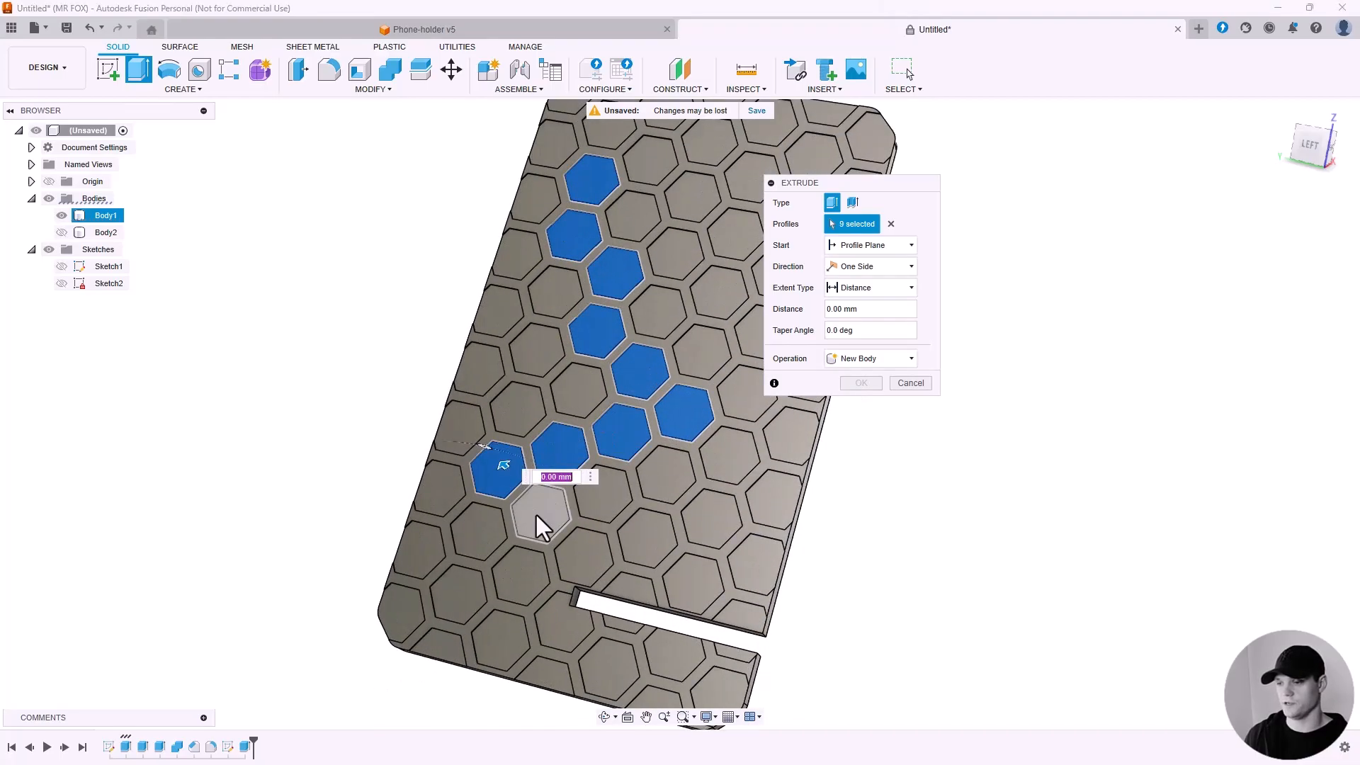
left_click(537, 515)
scroll(537, 516, "down", 2)
scroll(623, 234, "up", 2)
left_click(606, 290)
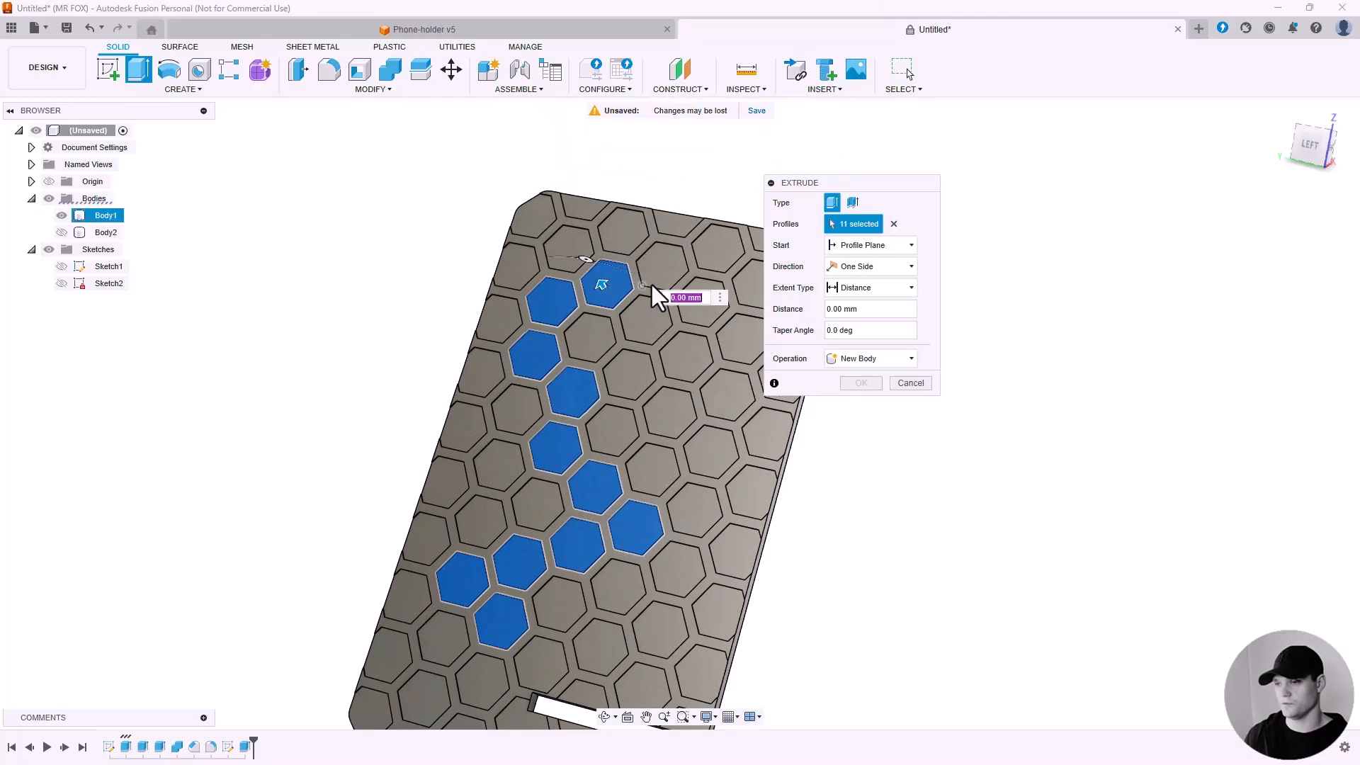
left_click(657, 272)
left_click(648, 326)
left_click(682, 359)
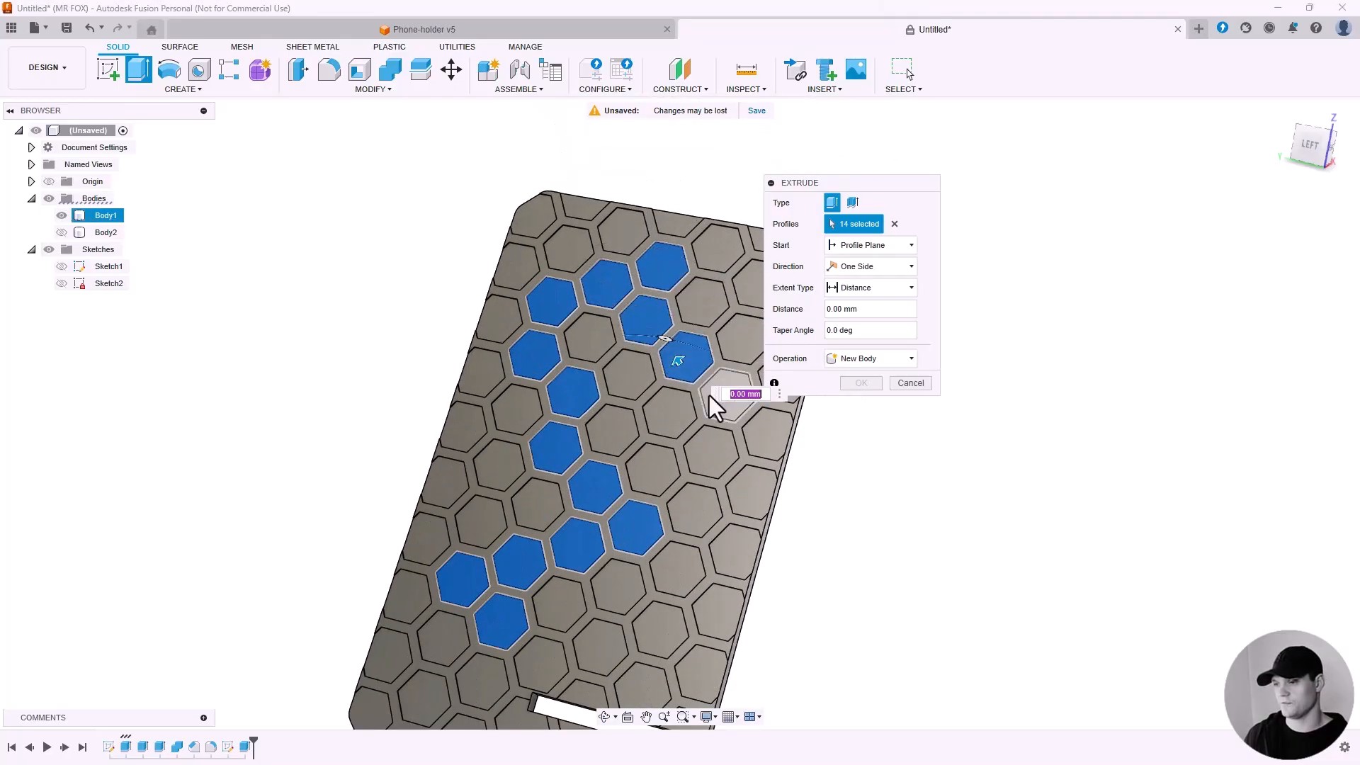
left_click(717, 409)
scroll(520, 332, "down", 2)
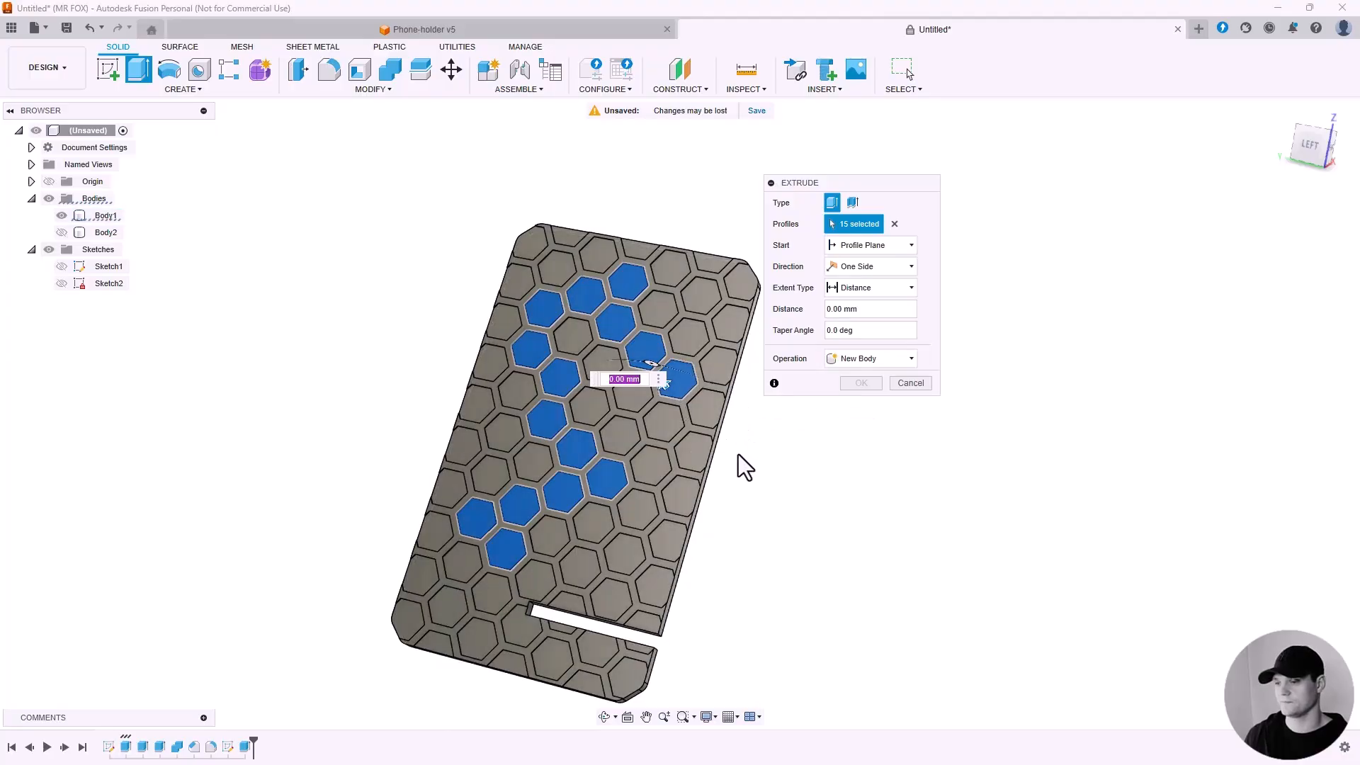
left_click(599, 530)
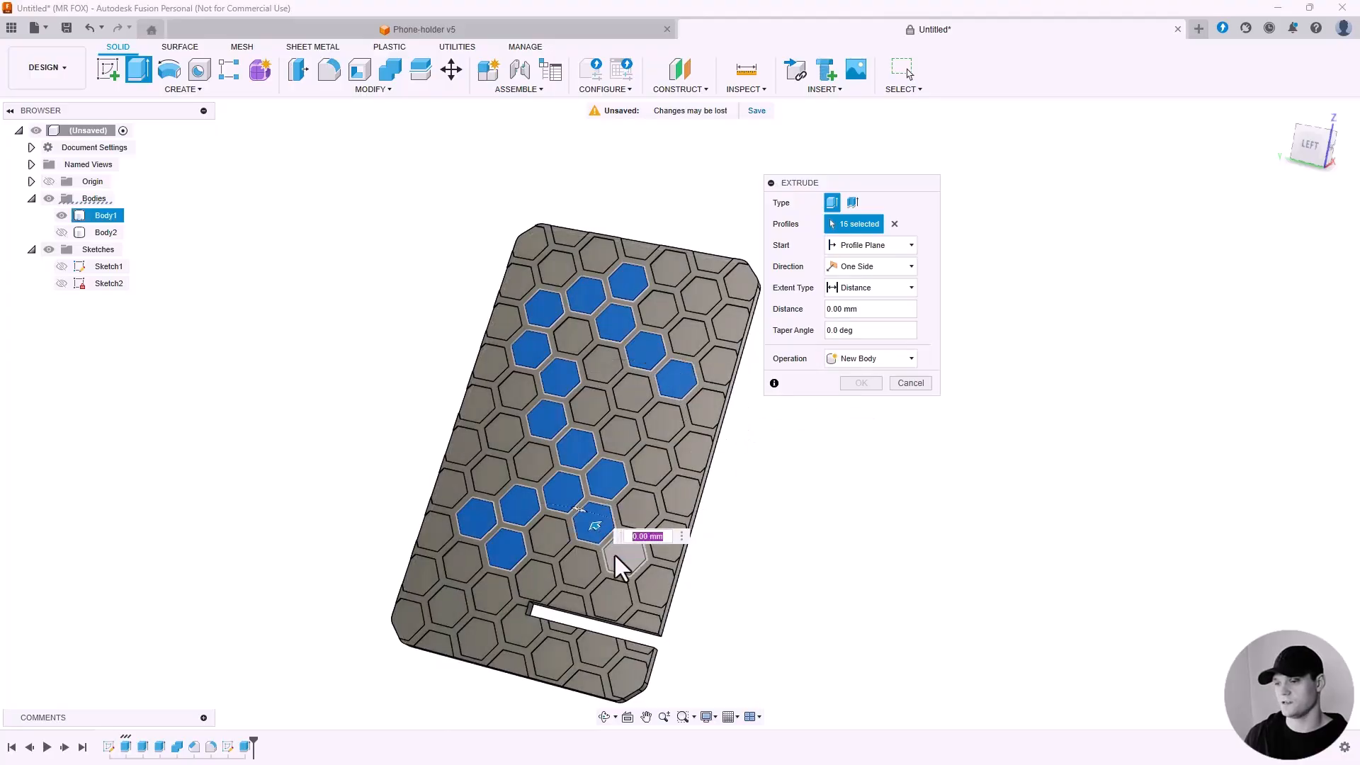
left_click(615, 555)
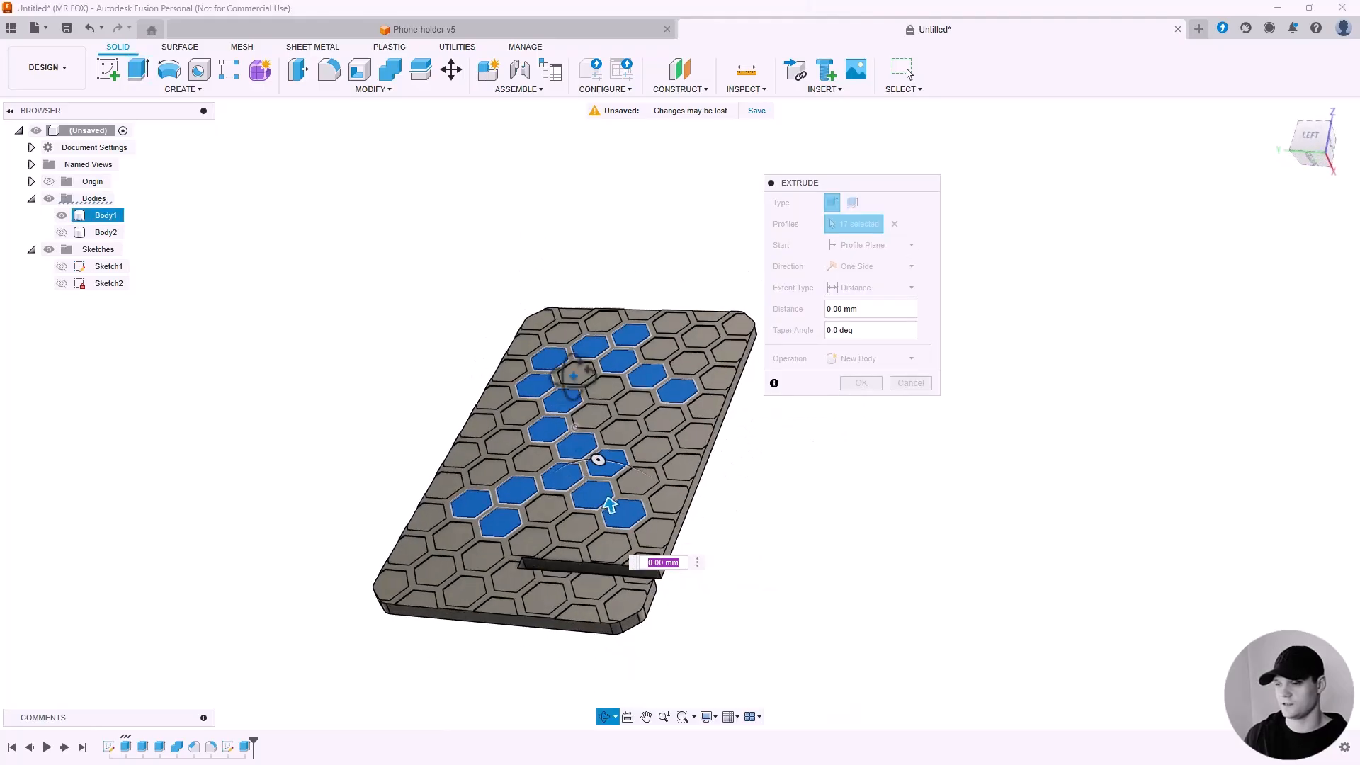
Extrude the seventeen selected hexagons 0.2 mm, joining them to the back plate.
scroll(602, 496, "up", 3)
left_click_drag(625, 504, 623, 506)
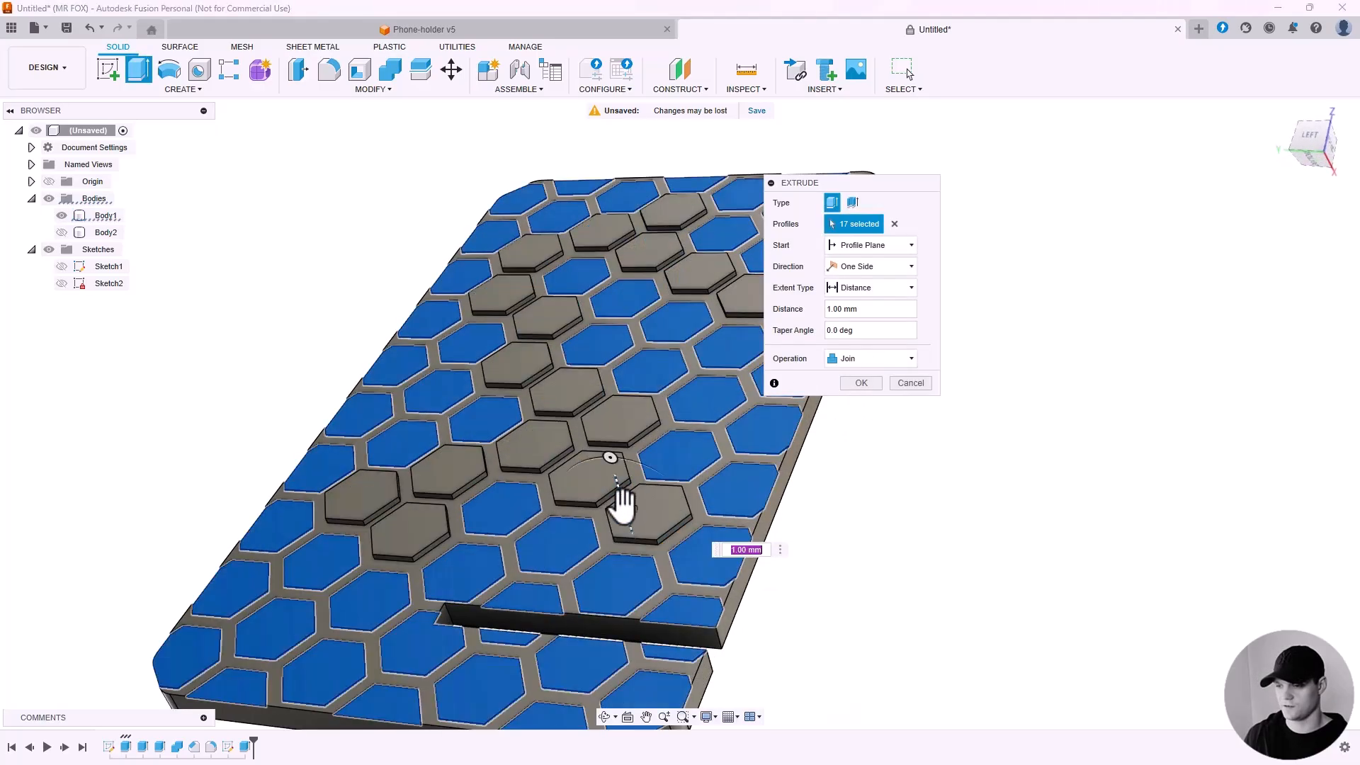
key("BackSpace")
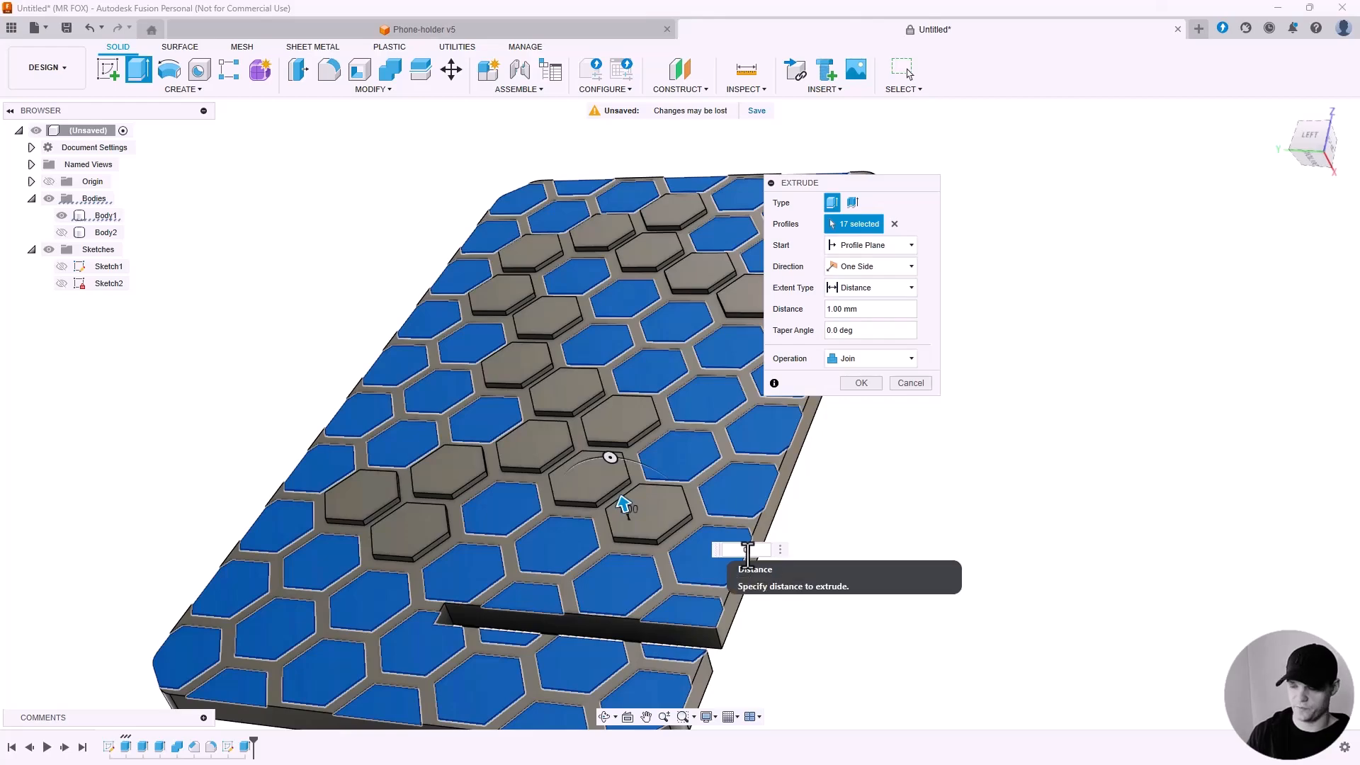
scroll(619, 510, "down", 4)
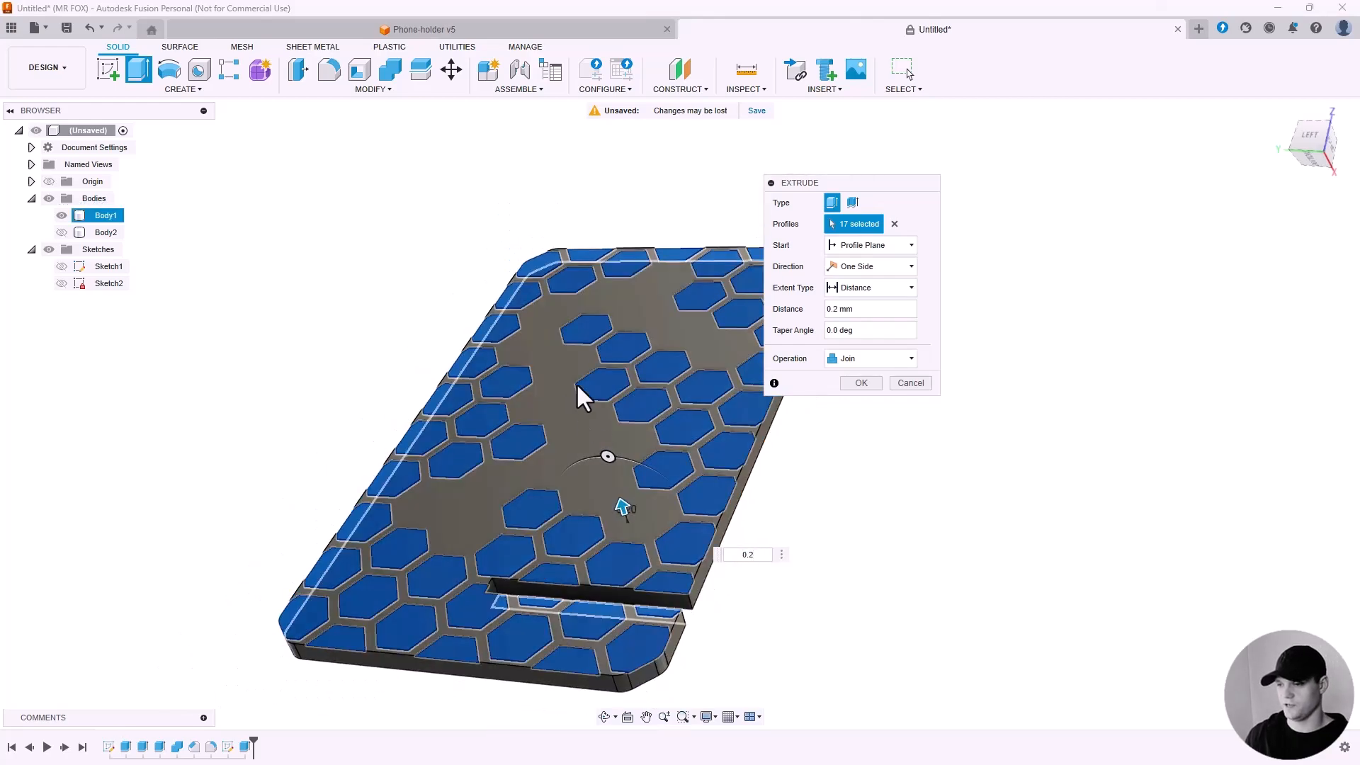
middle_click_drag(576, 382, 604, 421, "shift")
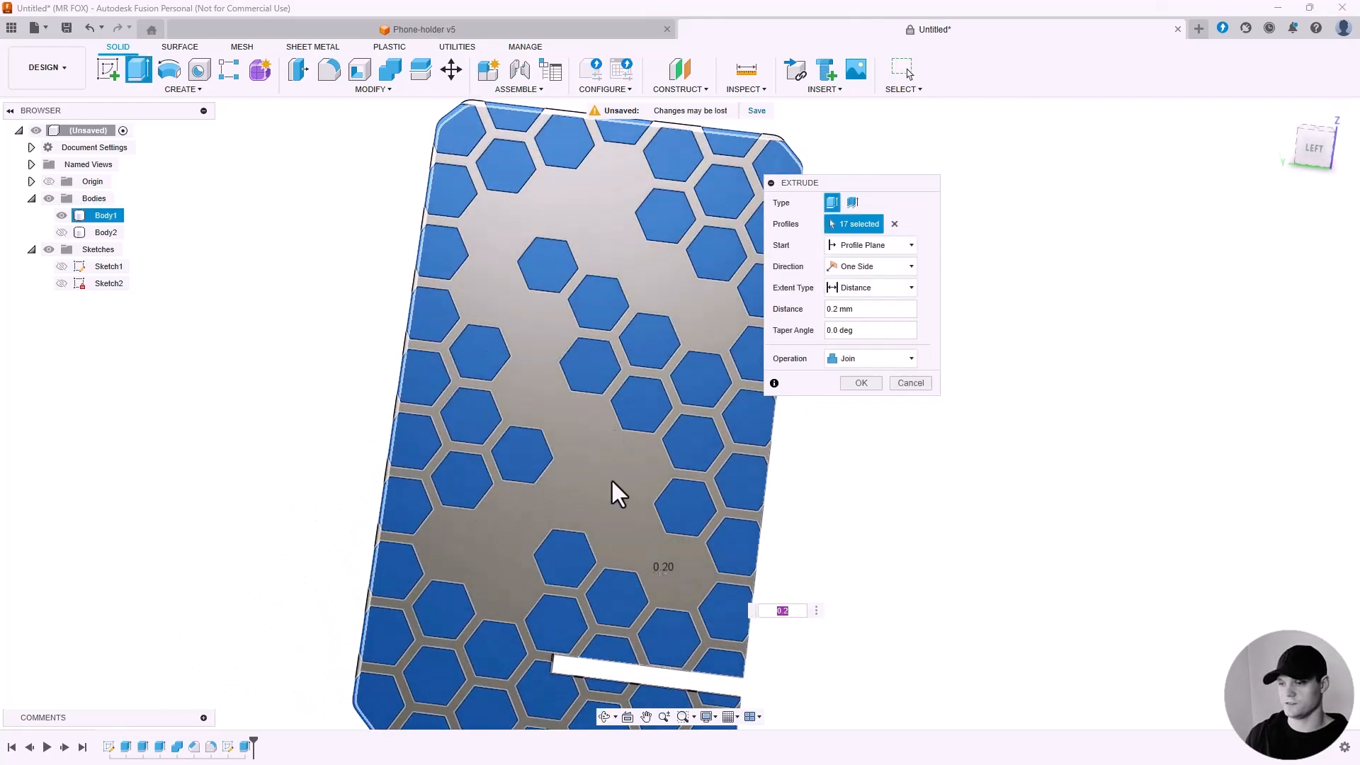
middle_click_drag(618, 494, 839, 390, "shift")
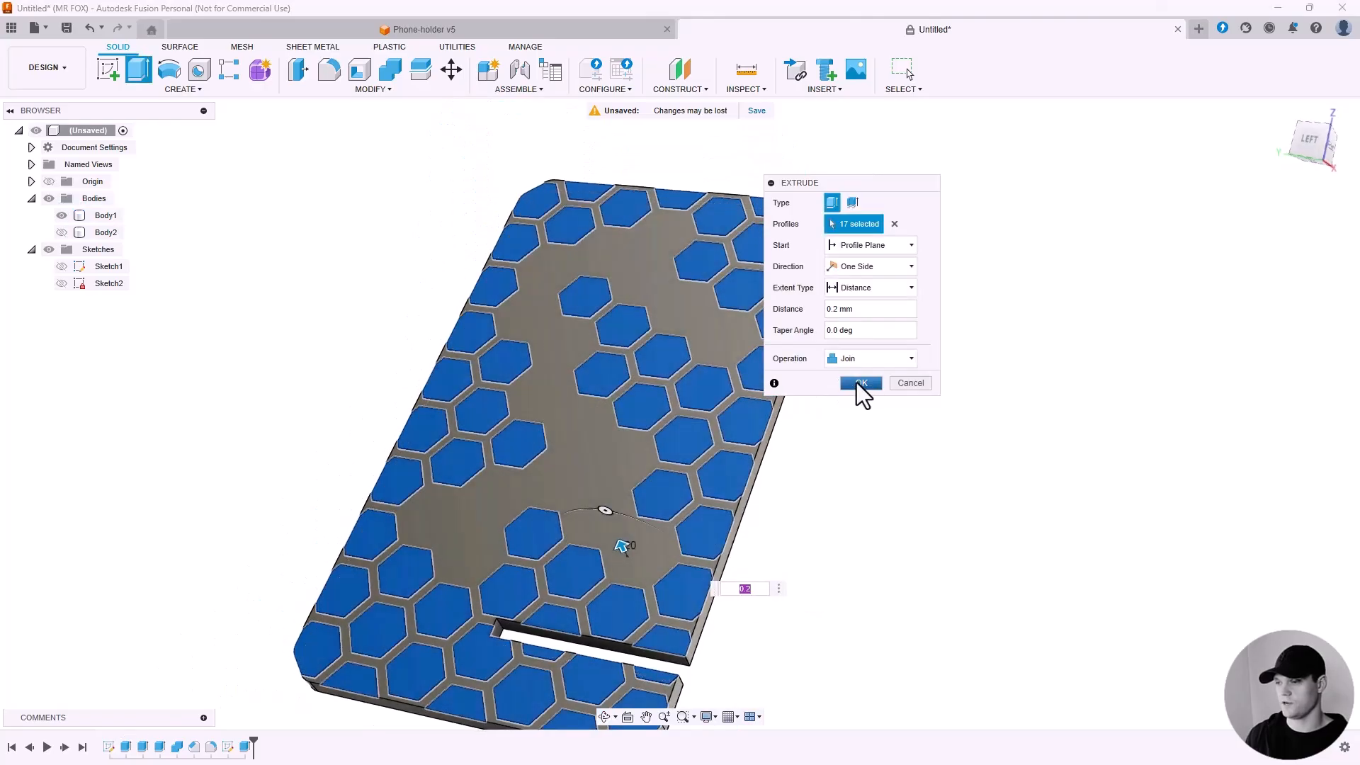
left_click(860, 383)
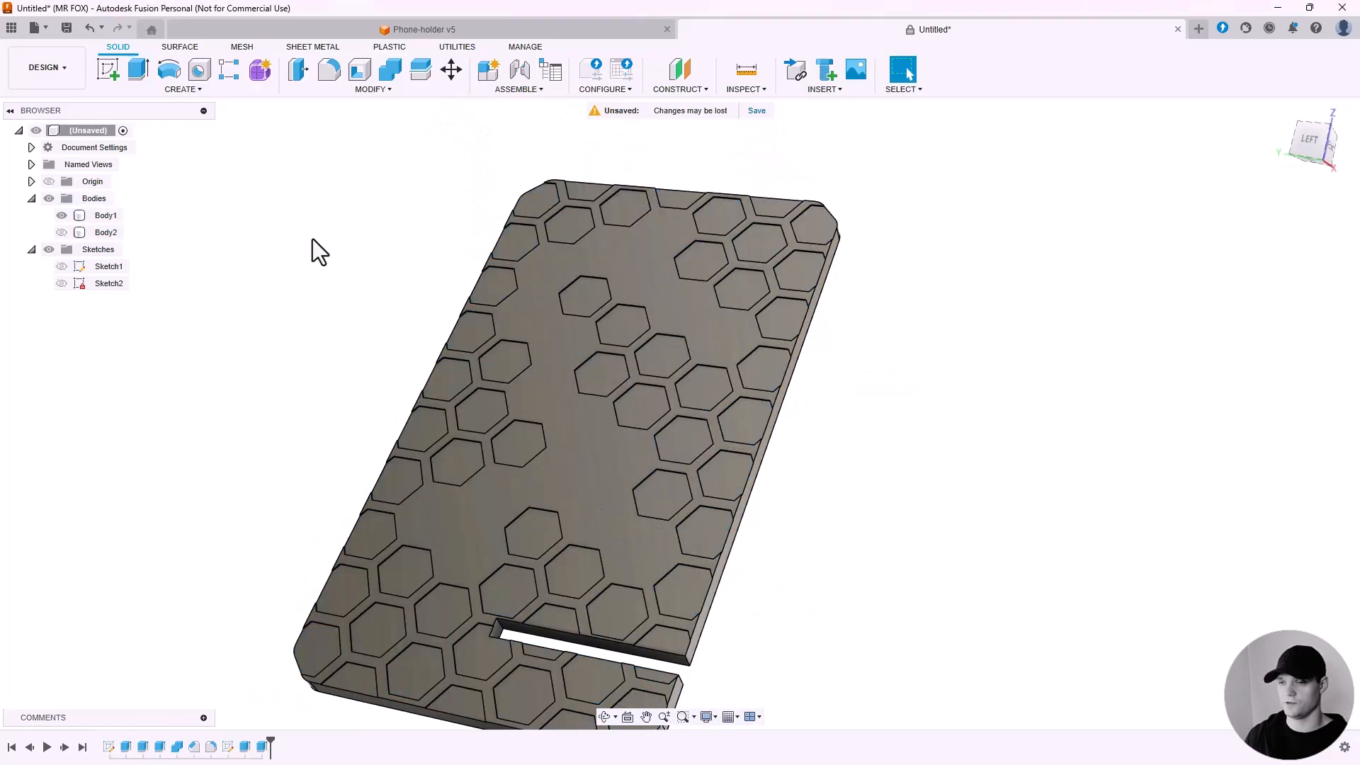
Extrude-cut sixteen hexagon profiles 10 mm into the back plate to open the hexagon cutouts.
left_click(136, 69)
left_click(581, 299)
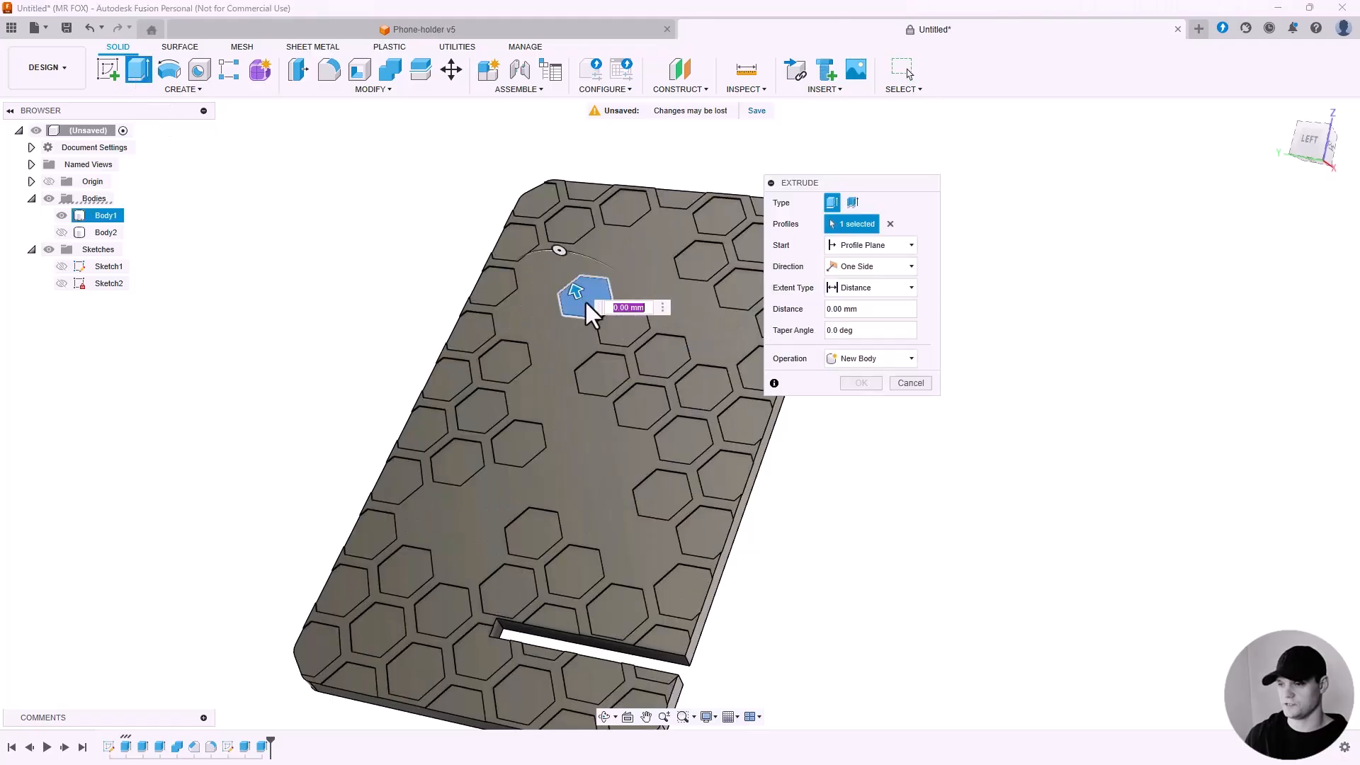
left_click(622, 328)
left_click(602, 376)
left_click(664, 353)
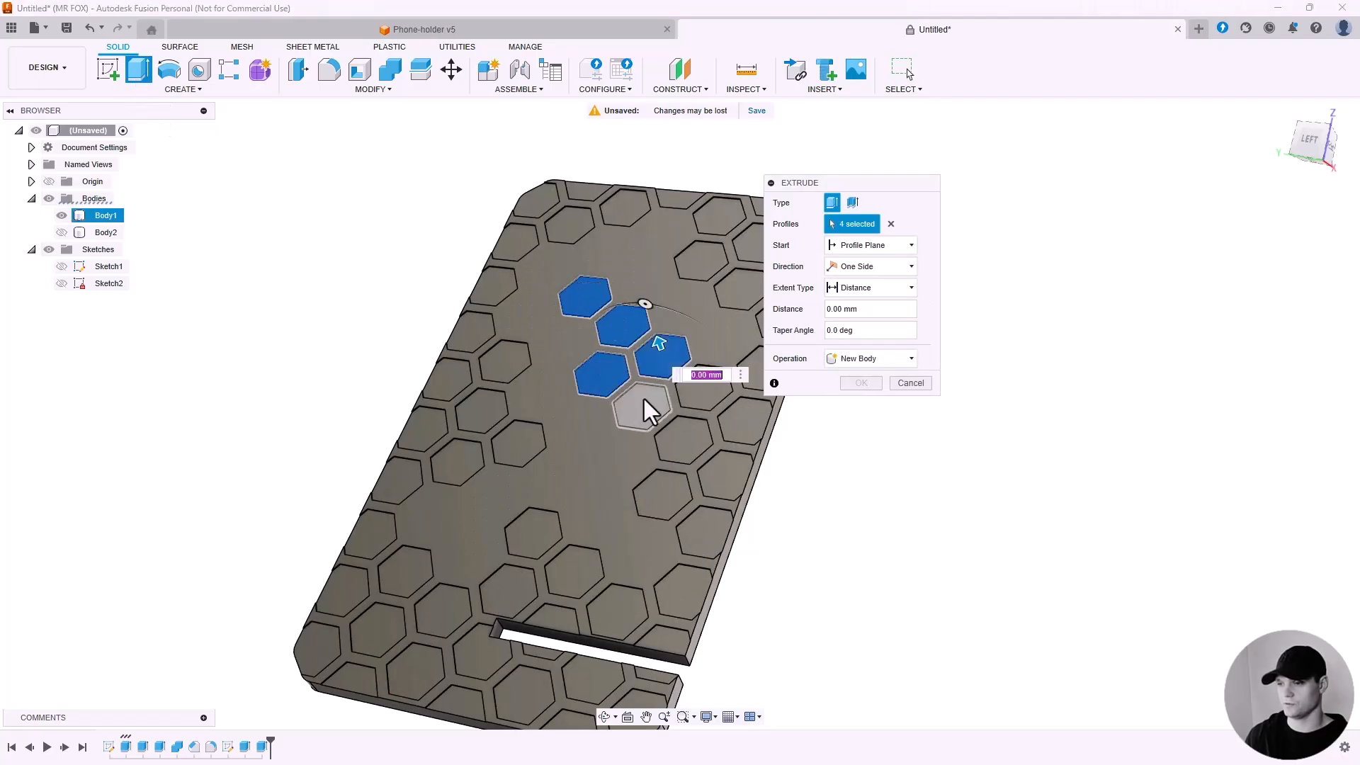
left_click(643, 402)
left_click(681, 438)
scroll(623, 313, "down", 2)
middle_click_drag(623, 313, 655, 263, "shift")
left_click(659, 258)
left_click(689, 284)
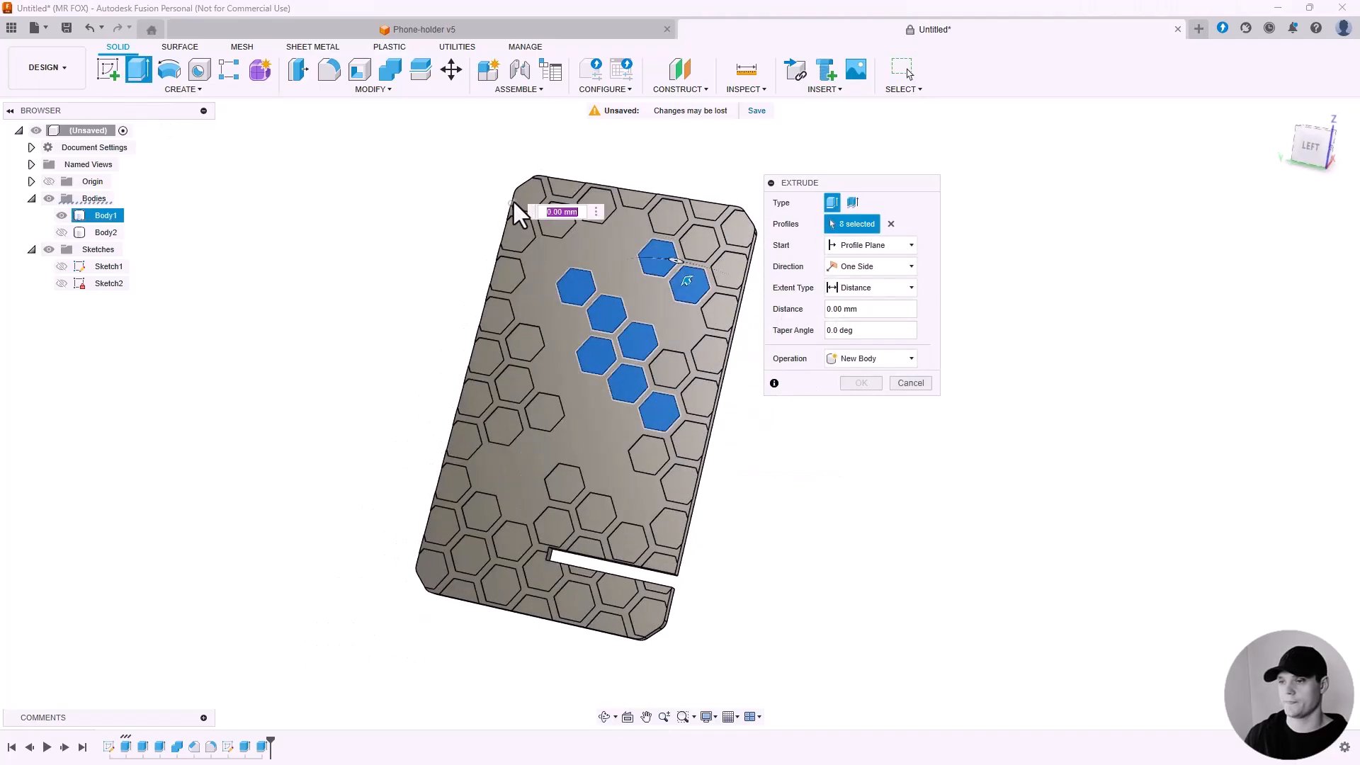
left_click(554, 223)
left_click(526, 351)
left_click(544, 419)
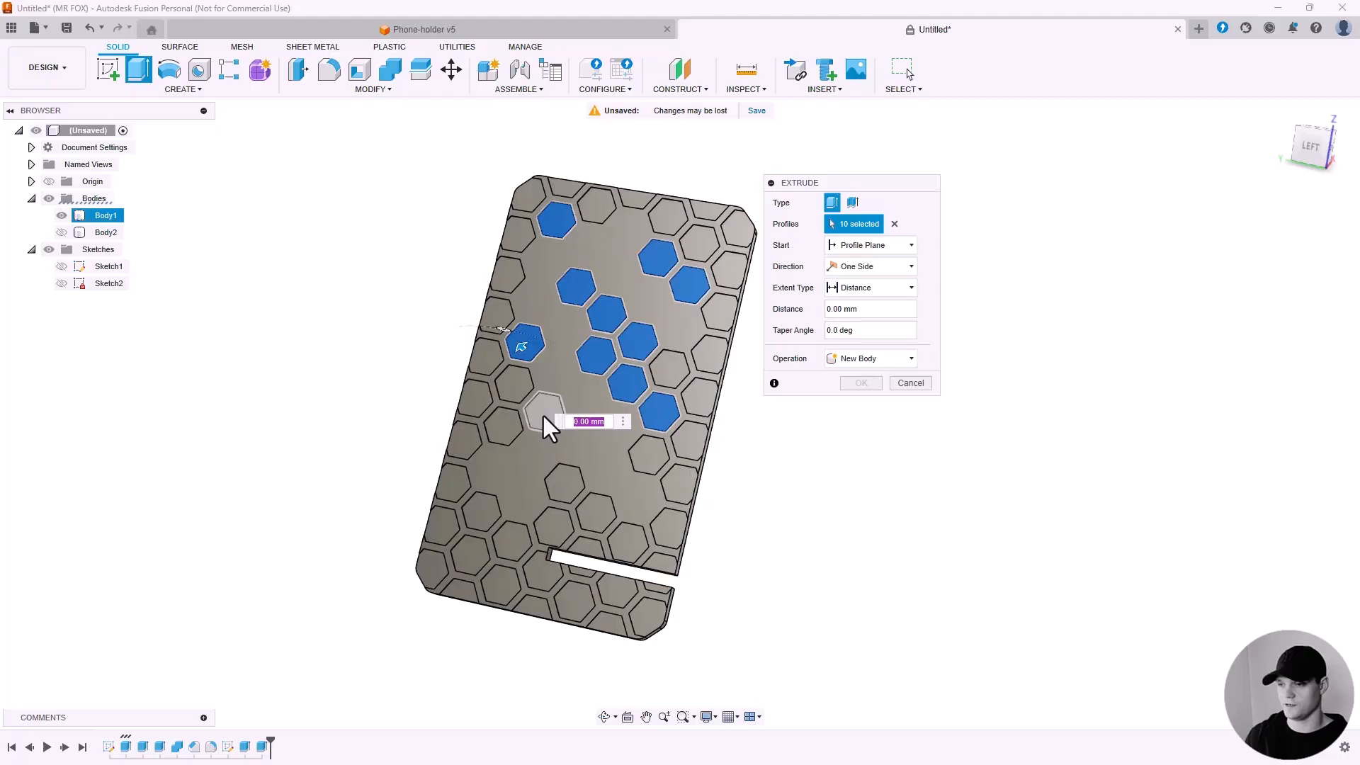
left_click(517, 392)
left_click(505, 425)
left_click(568, 485)
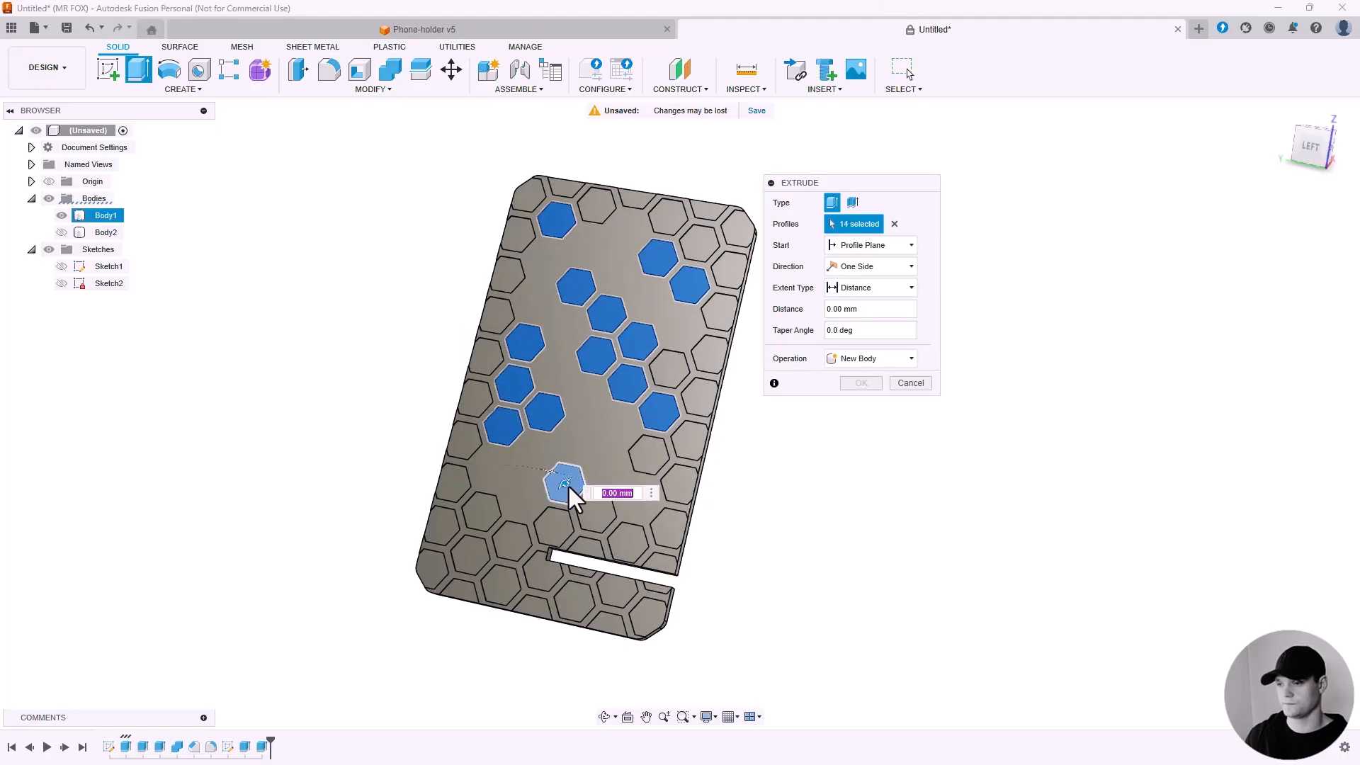
left_click(600, 518)
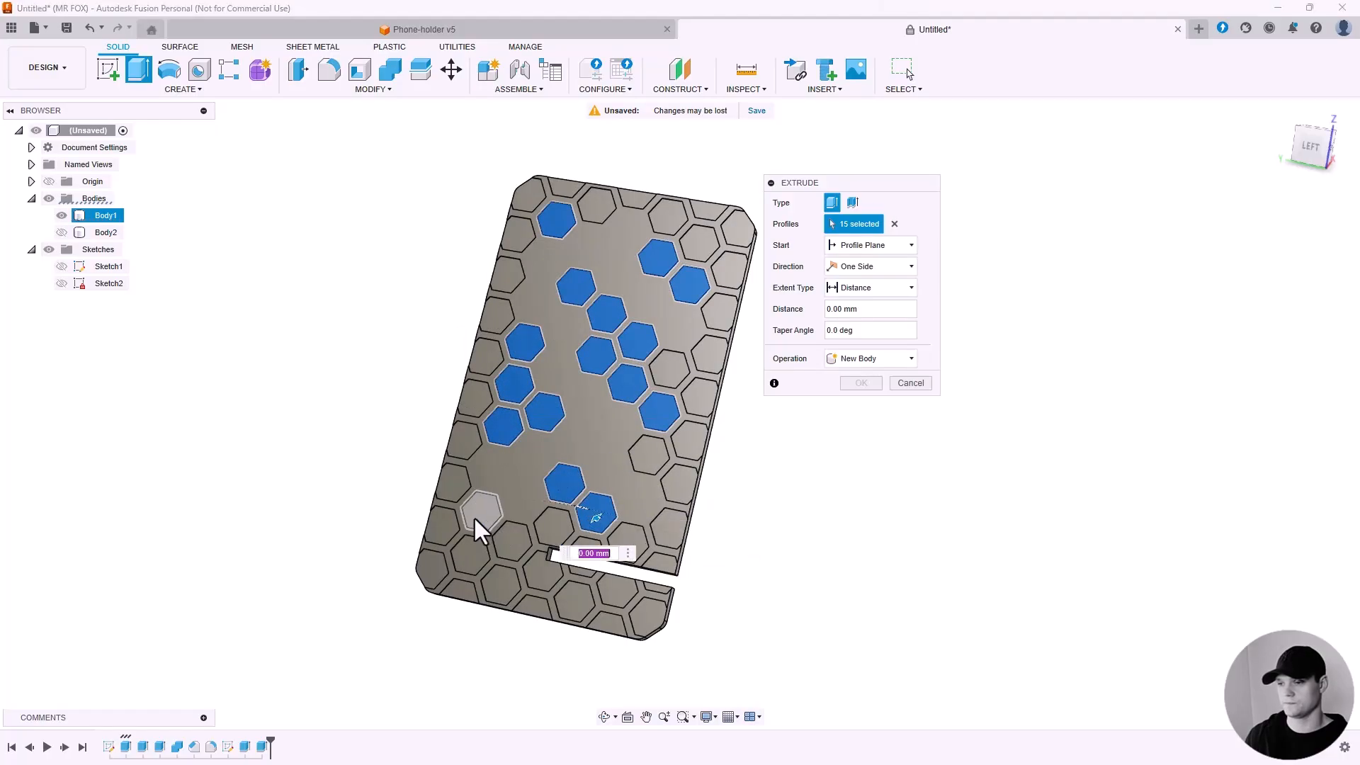
left_click(474, 516)
middle_click_drag(596, 419, 508, 491, "shift")
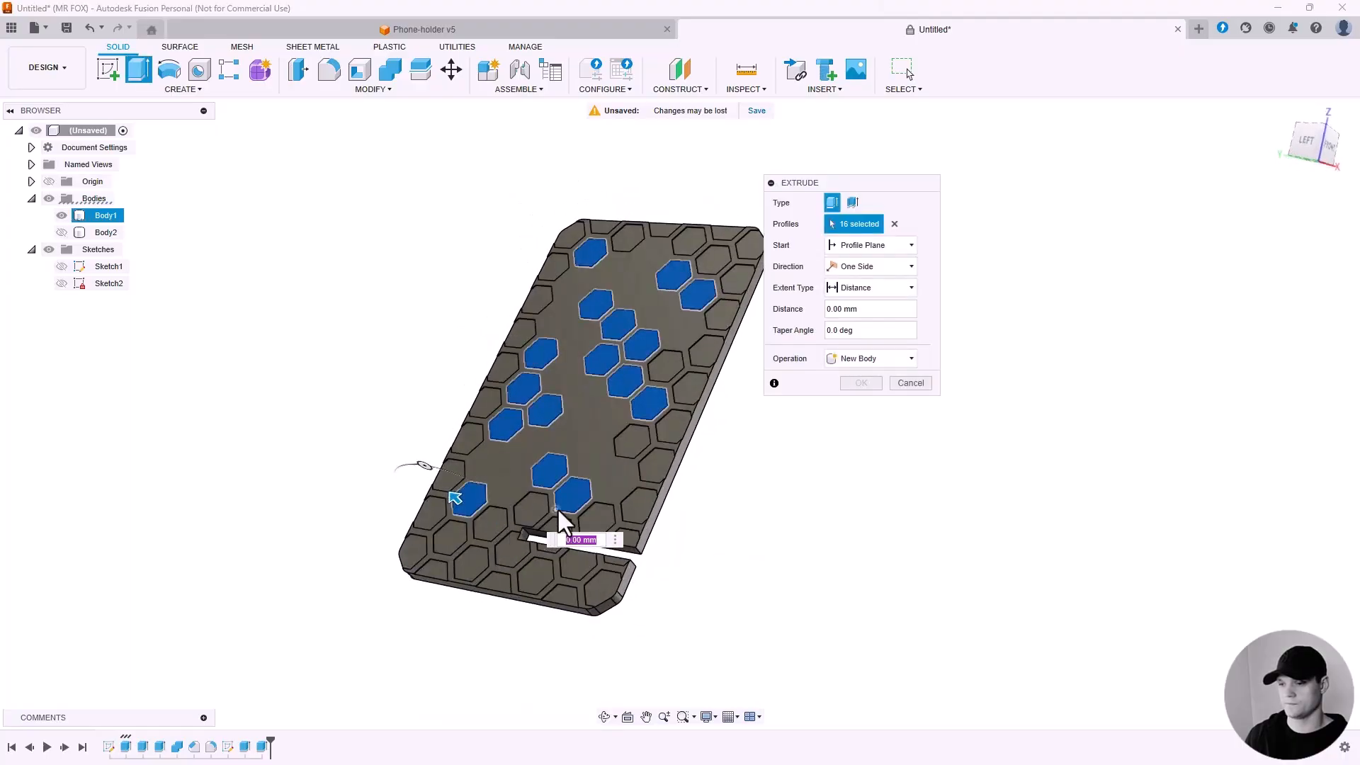
scroll(520, 461, "up", 5)
scroll(485, 462, "down", 3)
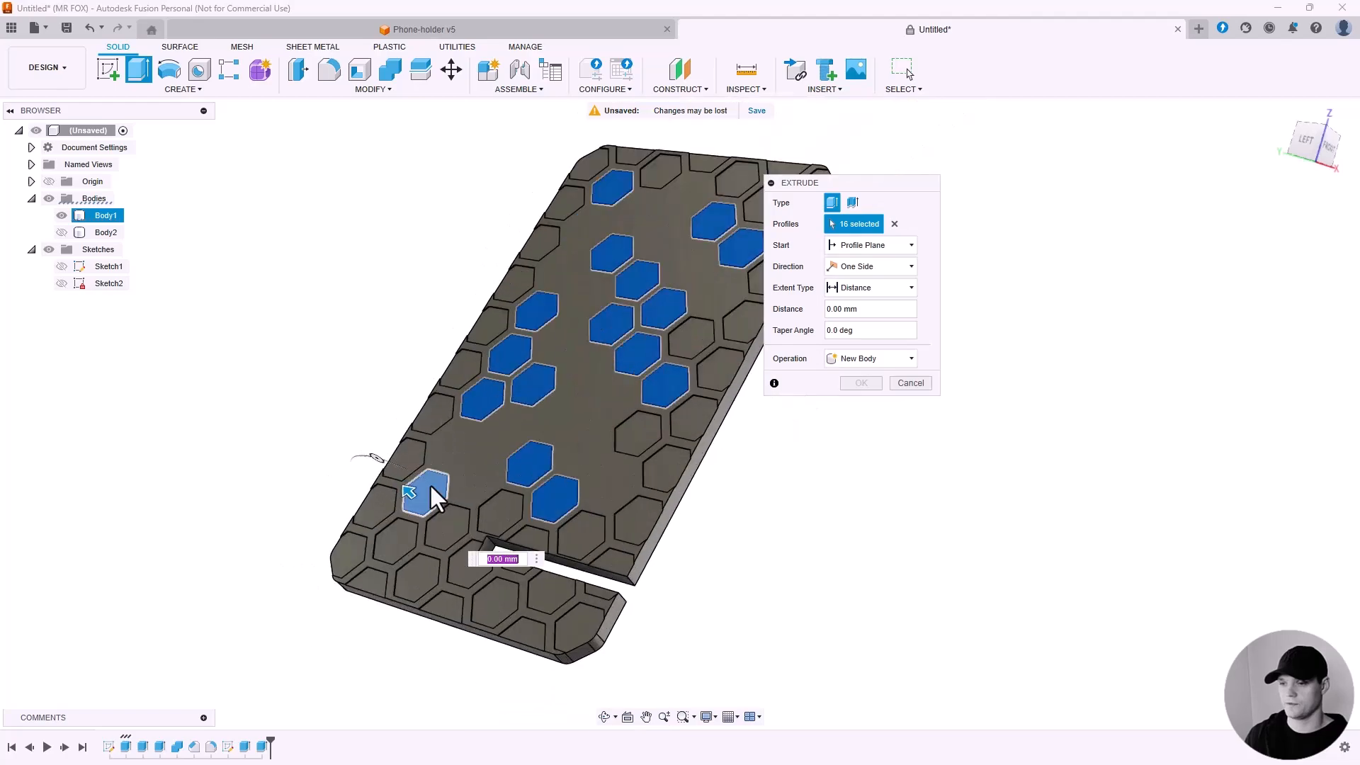
left_click_drag(451, 523, 454, 528)
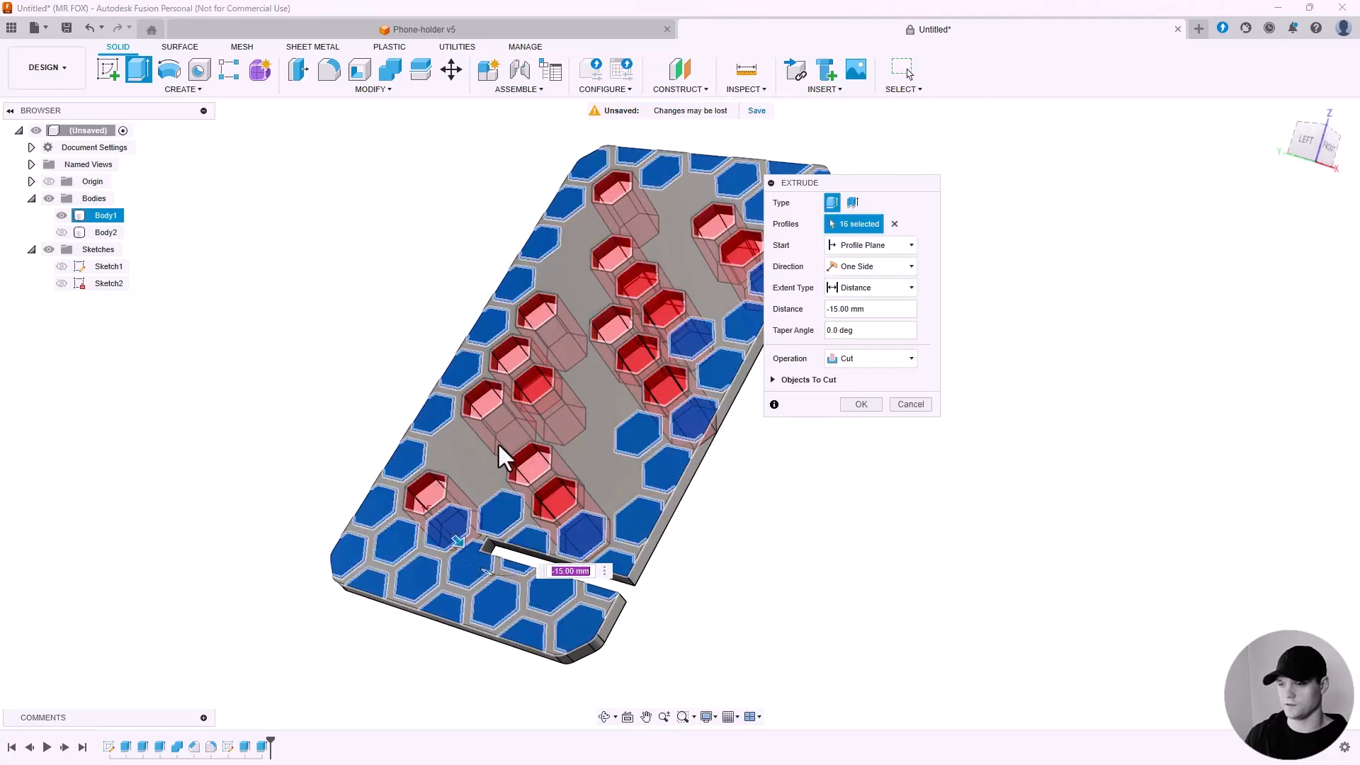
middle_click_drag(500, 456, 448, 353, "shift")
left_click_drag(473, 553, 455, 541)
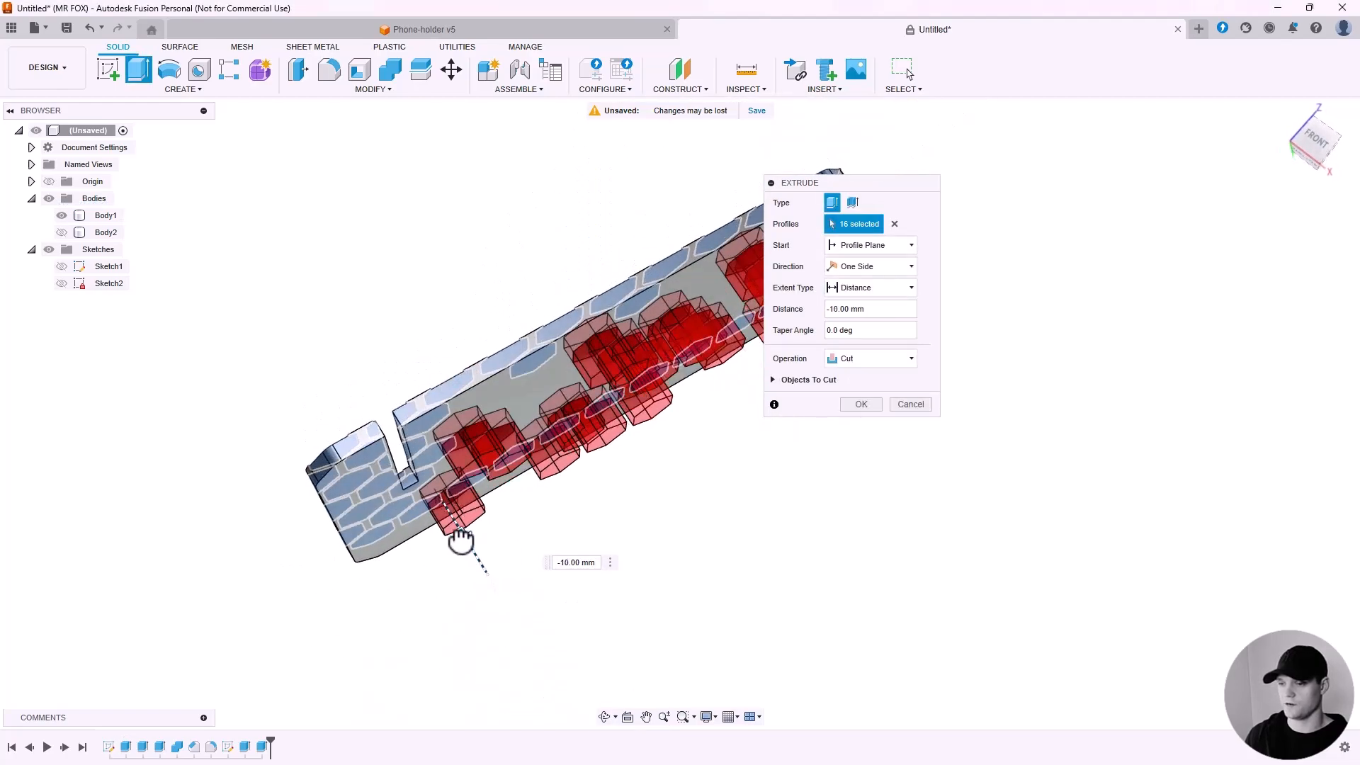
middle_click_drag(807, 413, 855, 369, "shift")
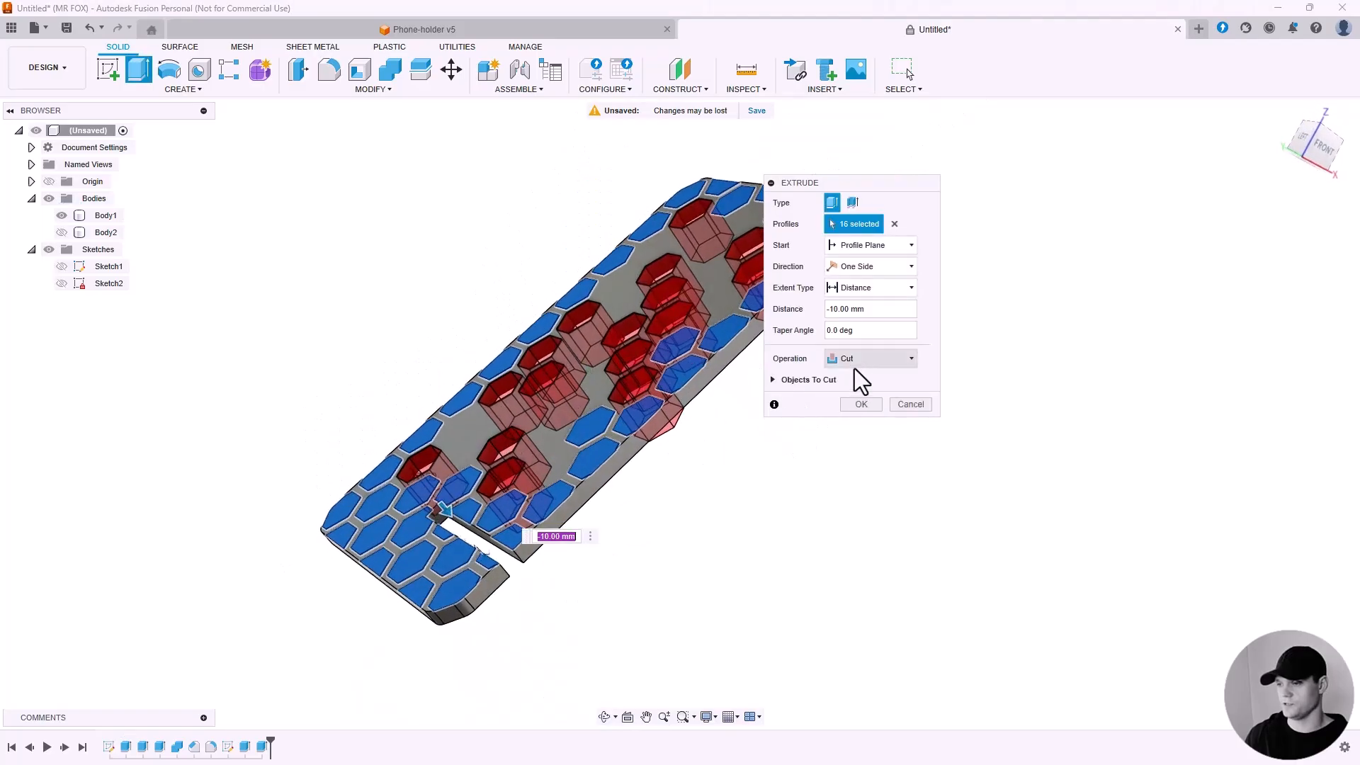
left_click(860, 404)
Show the base plate, examine where it passes through the back plate's slot up close, then hide it again.
middle_click_drag(721, 456, 801, 478, "shift")
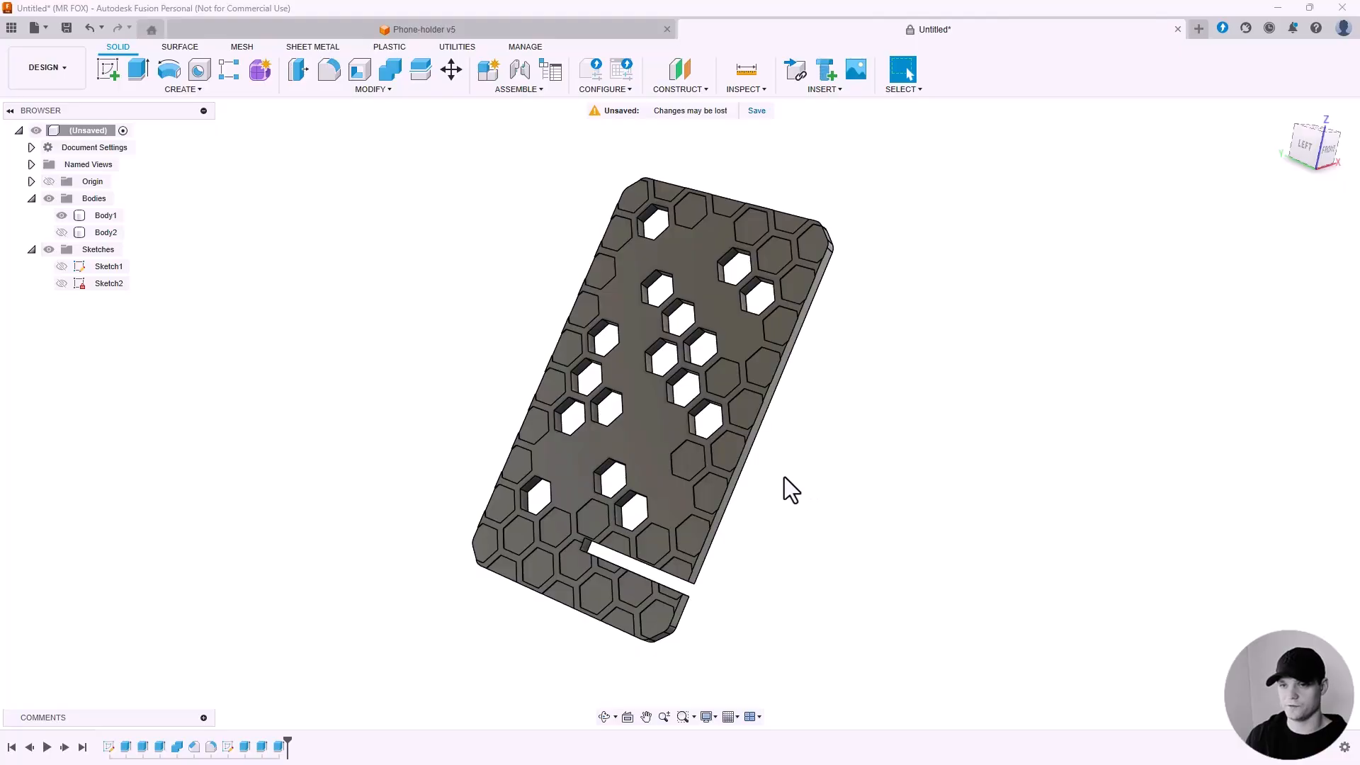
left_click(63, 233)
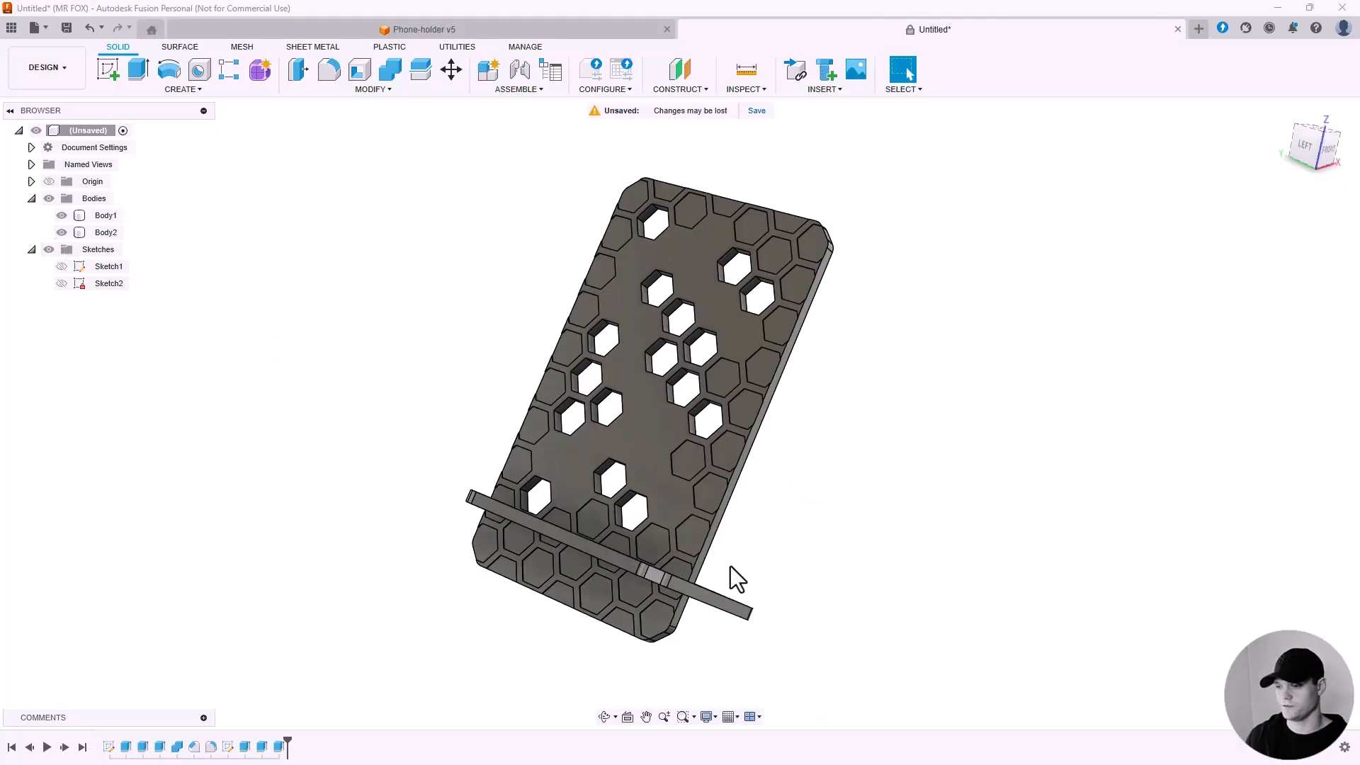
scroll(715, 599, "up", 6)
middle_click_drag(676, 589, 627, 539, "shift")
scroll(622, 554, "up", 5)
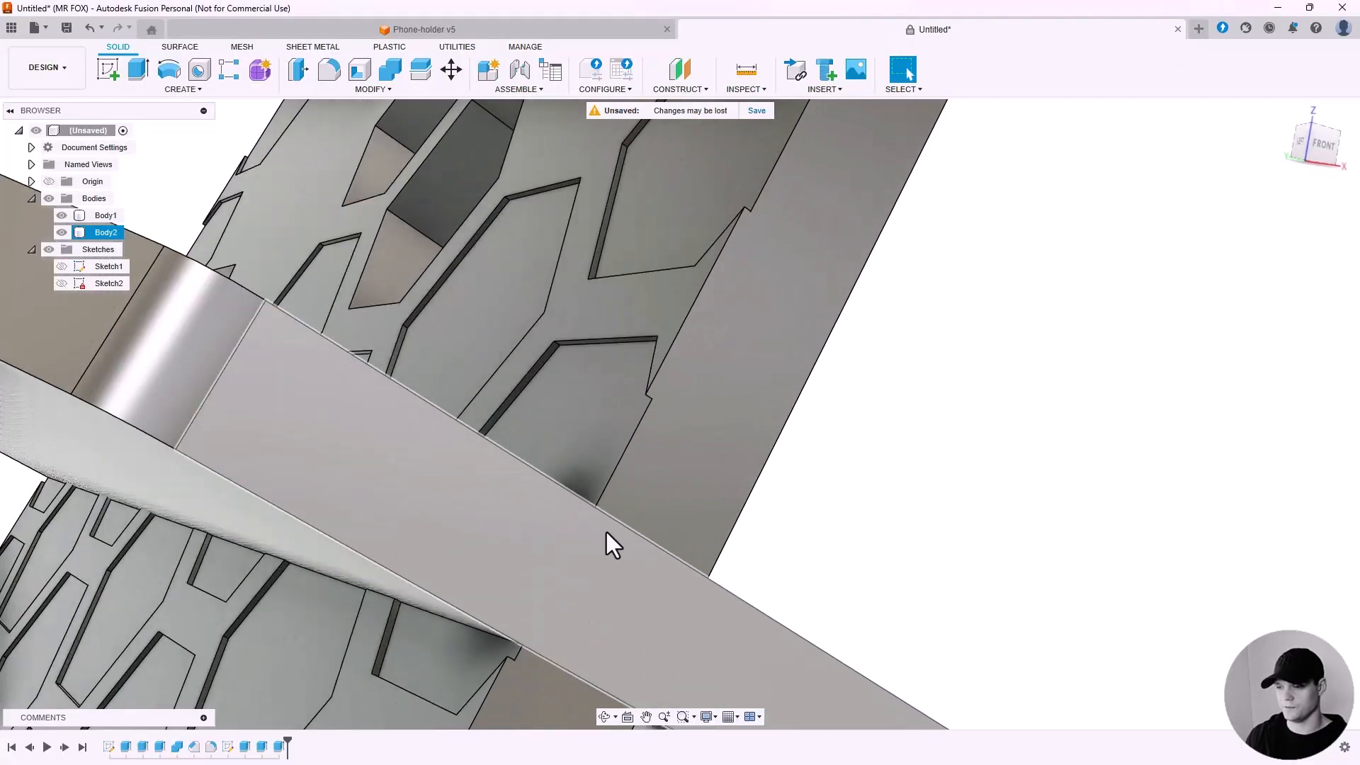
scroll(608, 532, "down", 2)
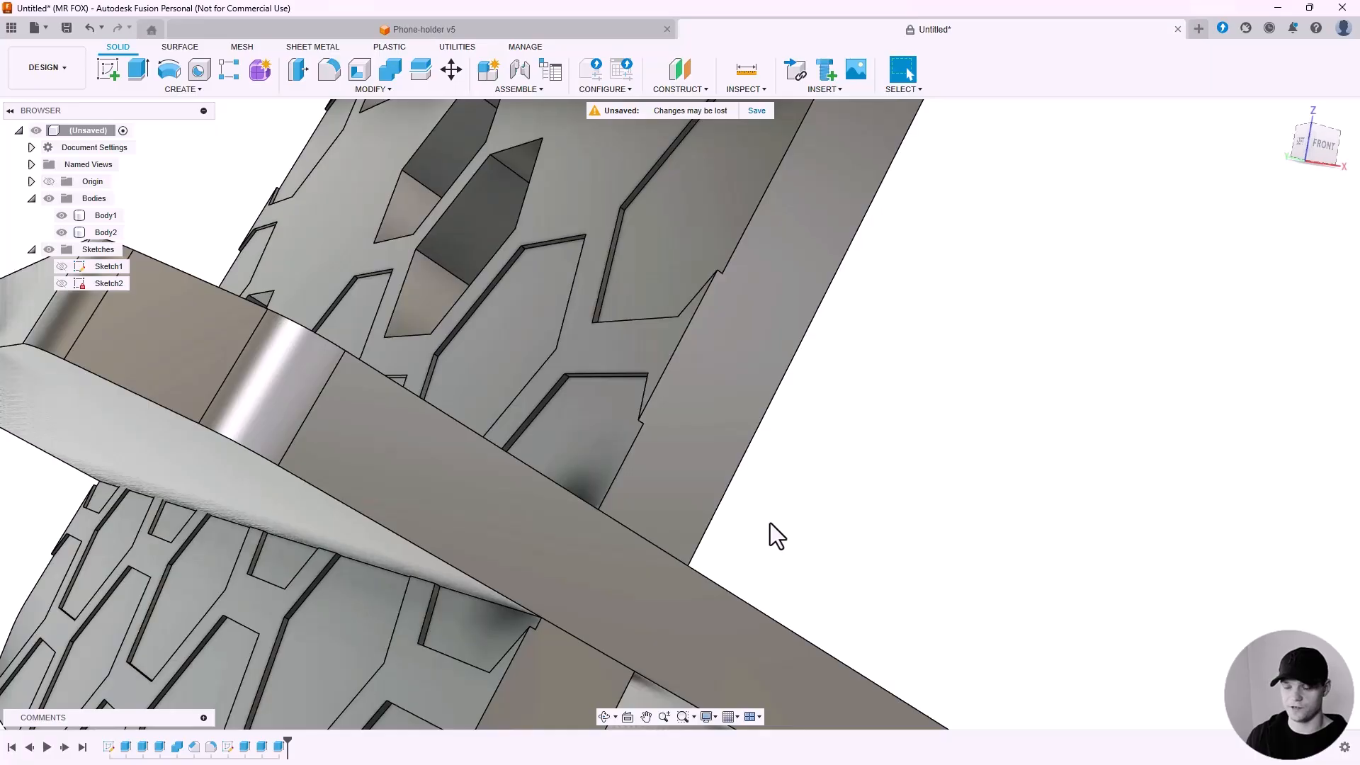
scroll(742, 431, "down", 2)
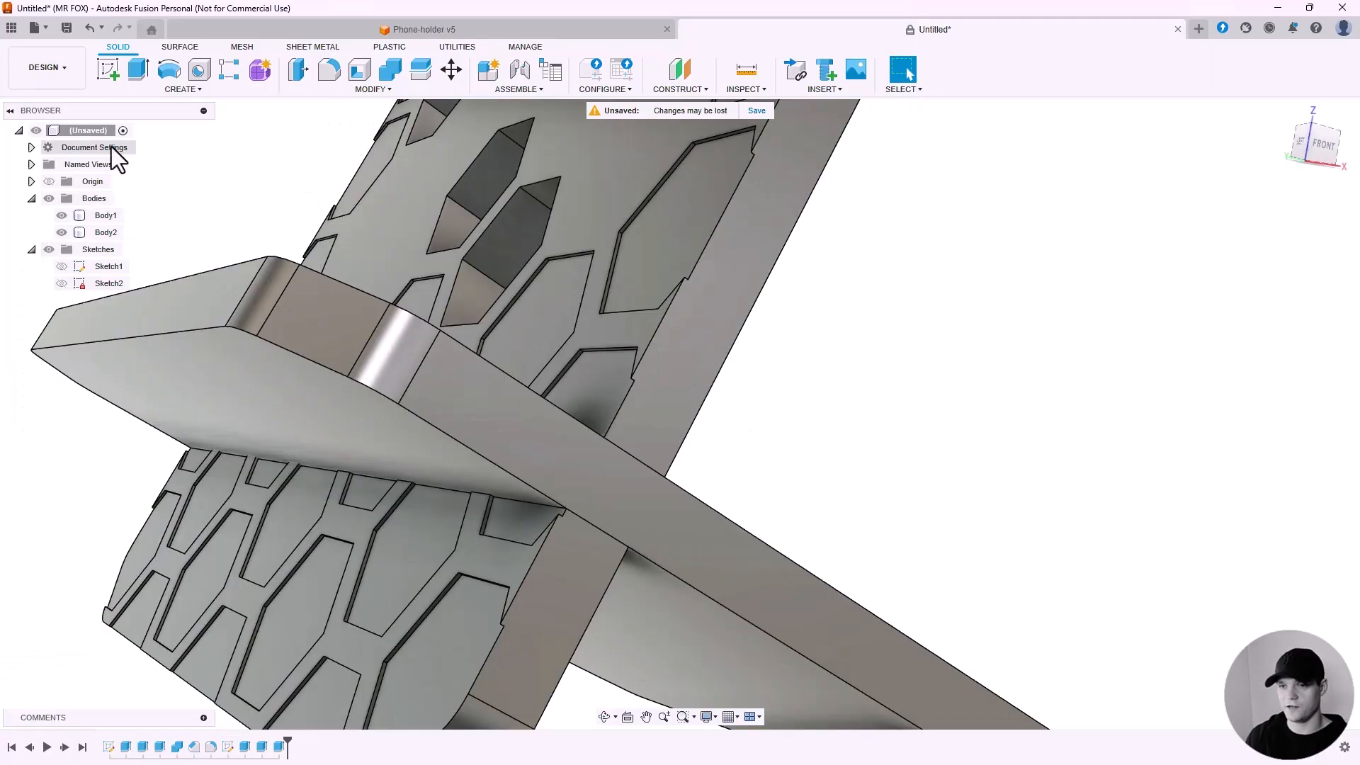
scroll(204, 216, "down", 2)
left_click(61, 232)
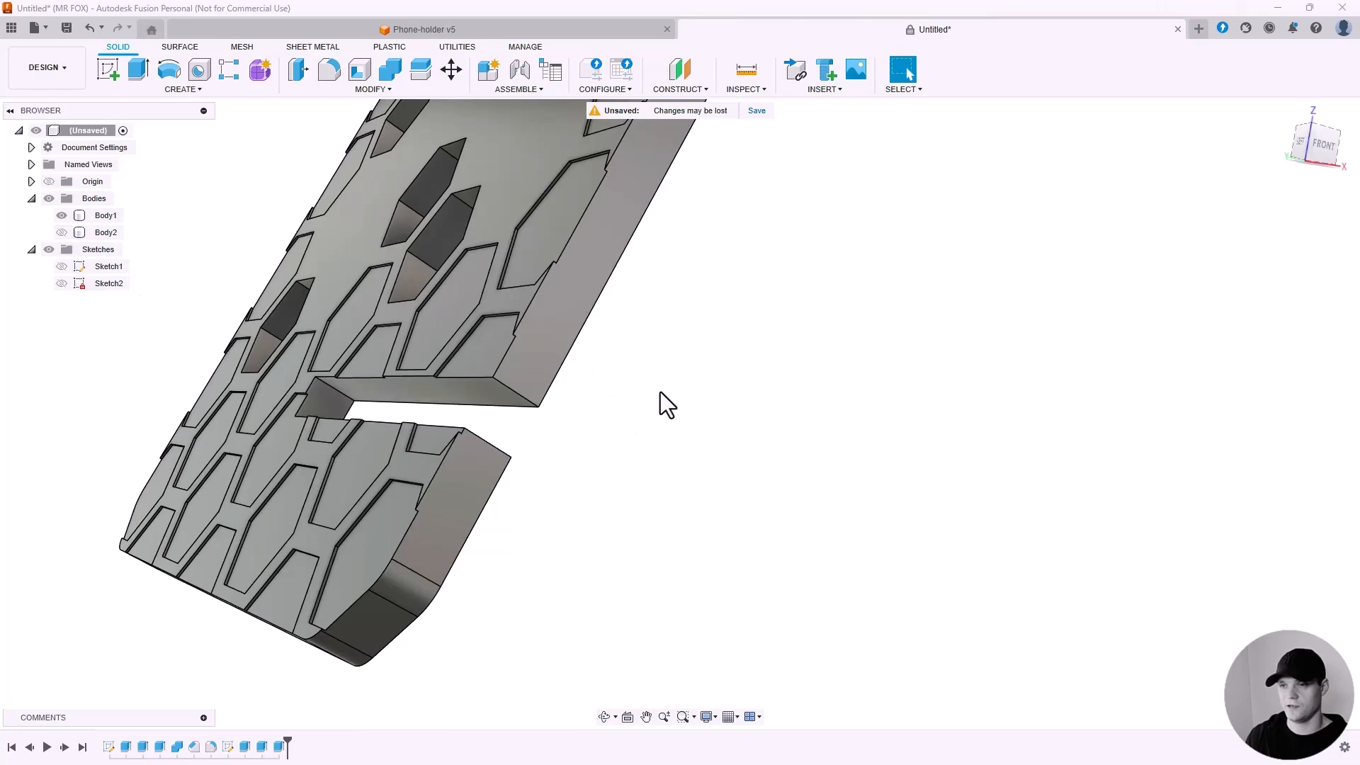
middle_click_drag(660, 393, 759, 389)
scroll(742, 457, "up", 2)
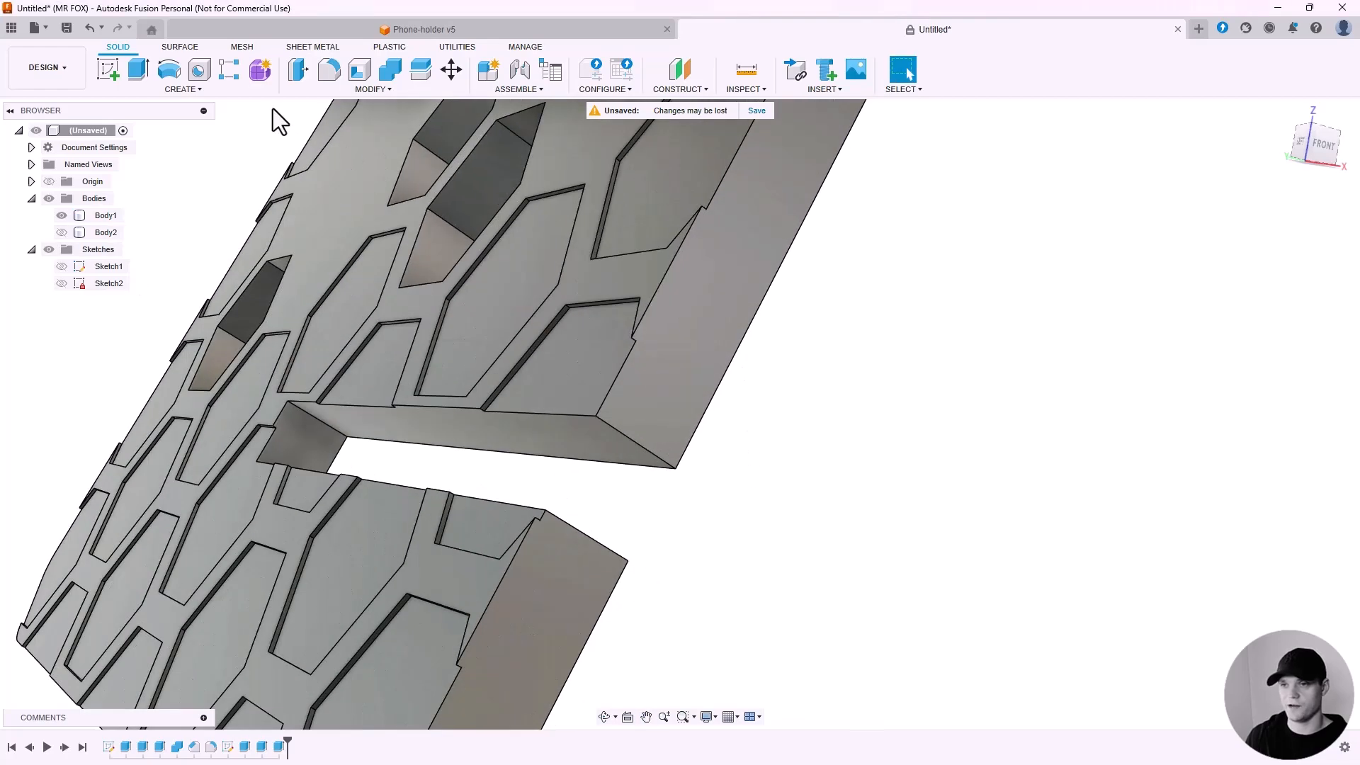
Use Press Pull to offset the three slot faces of the back plate by -0.2 mm as a new offset.
left_click(314, 89)
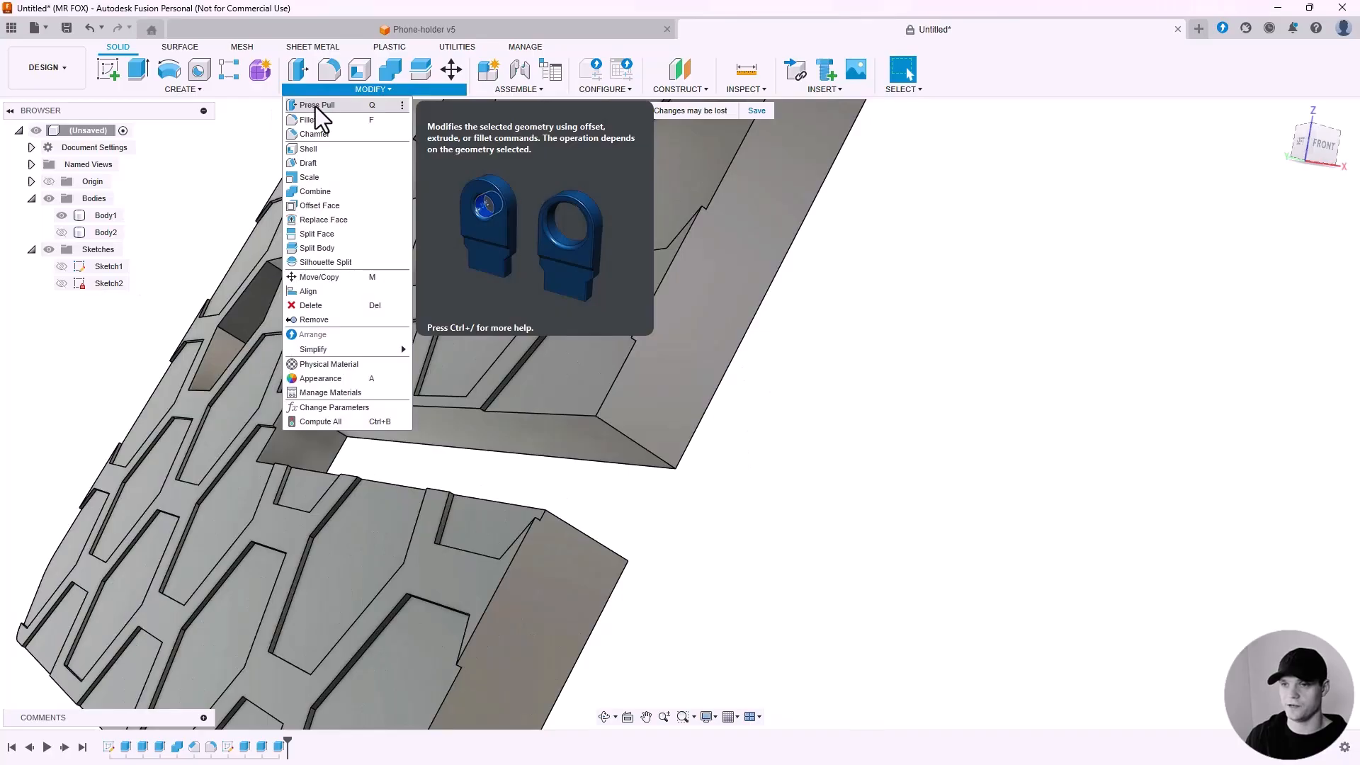
left_click(311, 106)
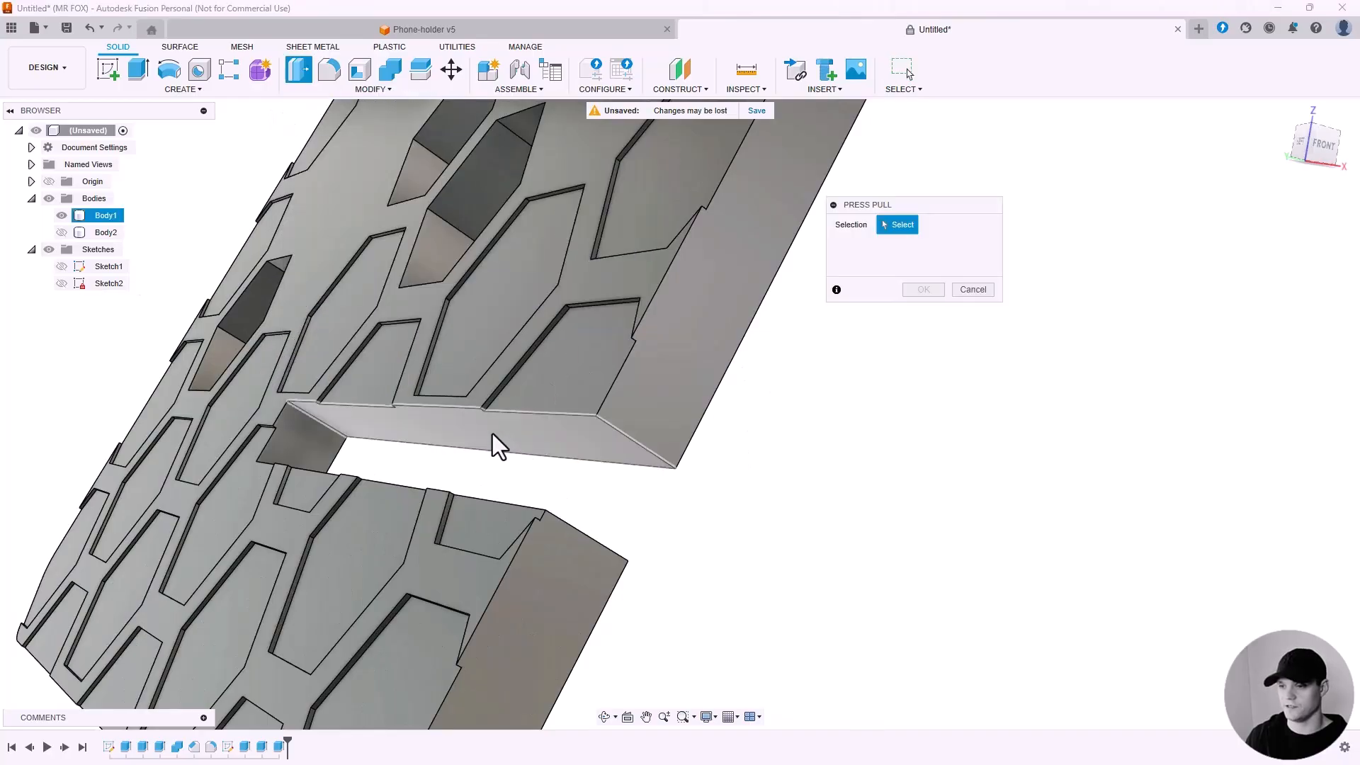
left_click(392, 431)
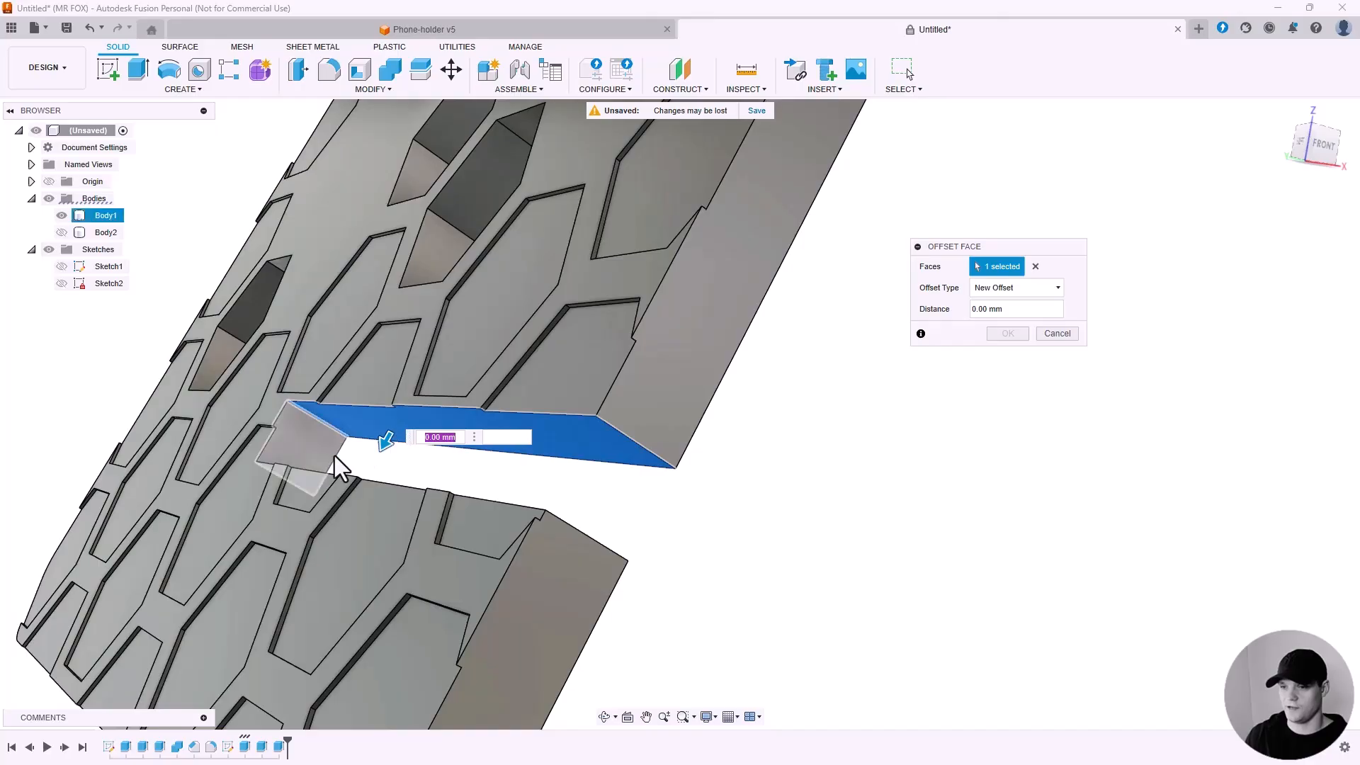
left_click(317, 449)
middle_click_drag(595, 485, 503, 404, "shift")
left_click(546, 533)
scroll(560, 540, "down", 1)
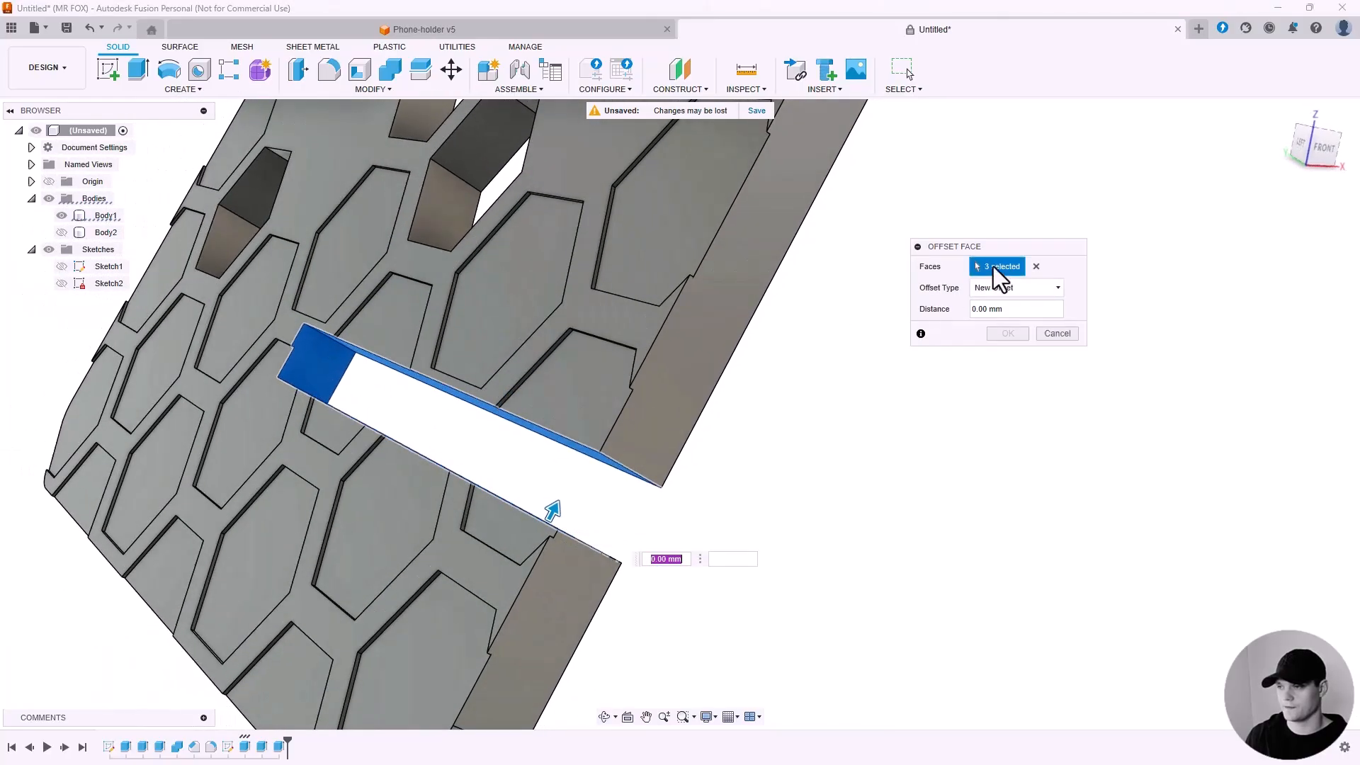
left_click(878, 322)
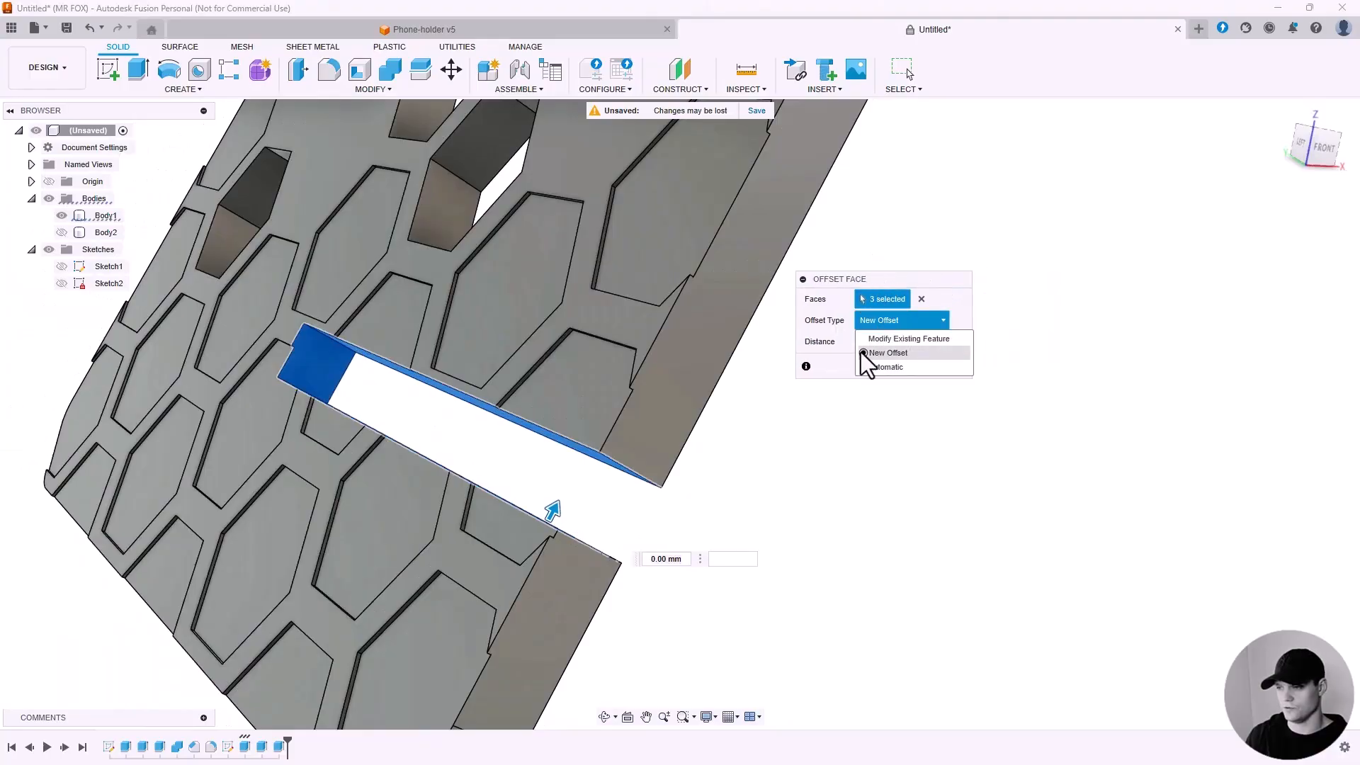
left_click(886, 352)
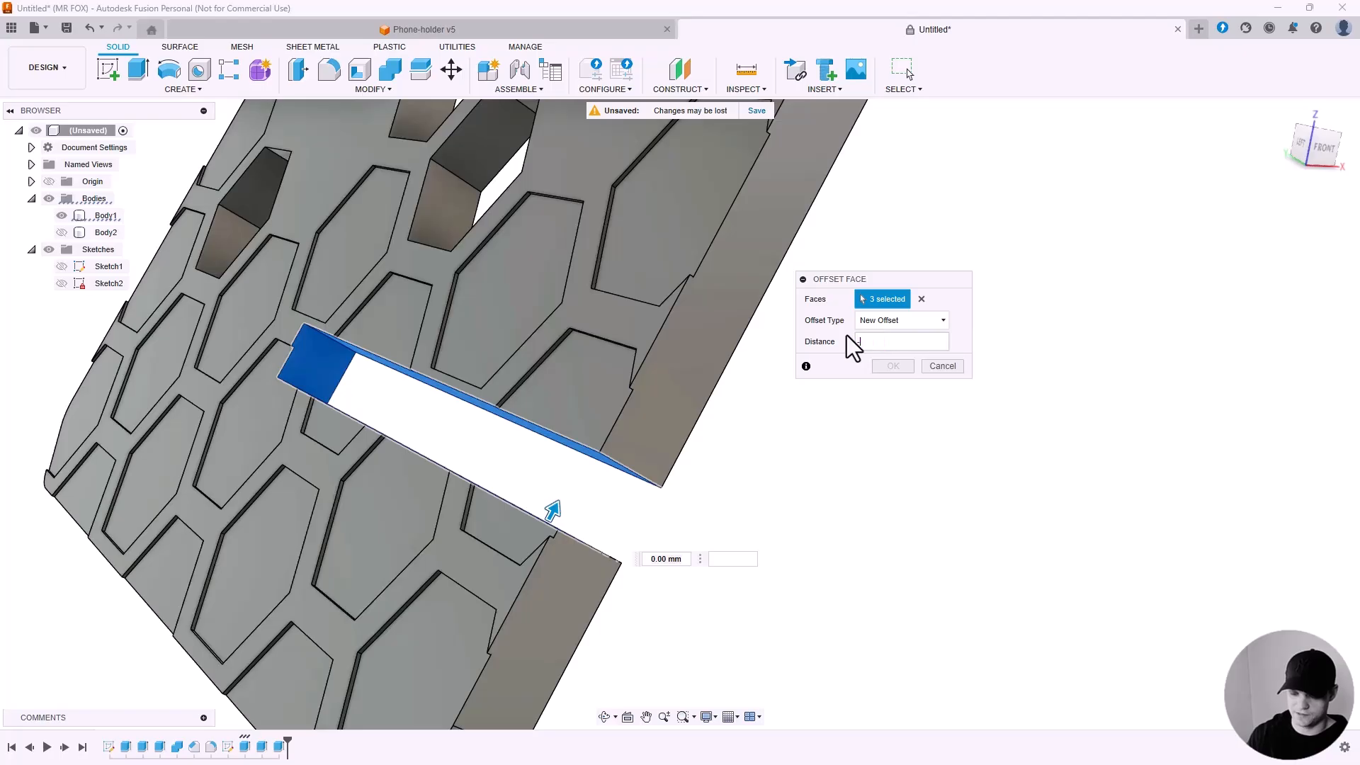
type("-0.")
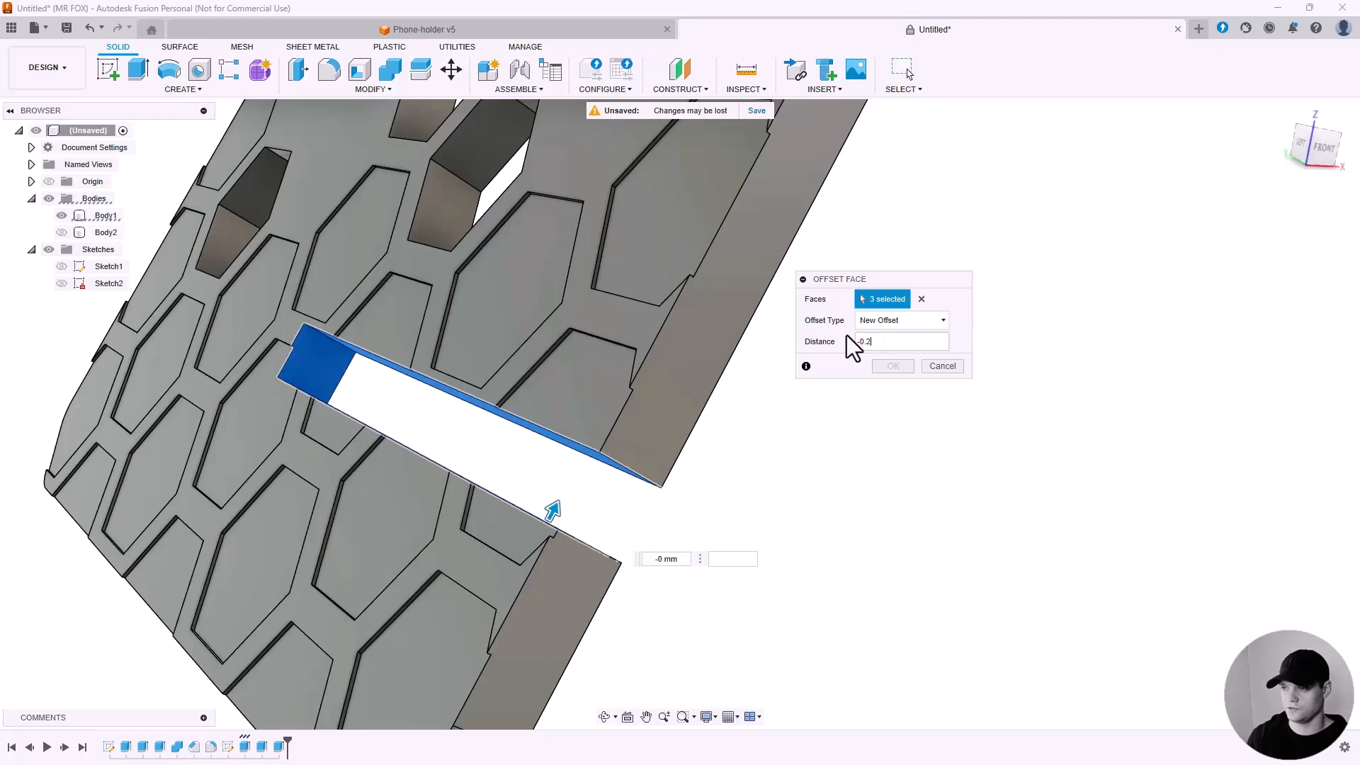
type("2")
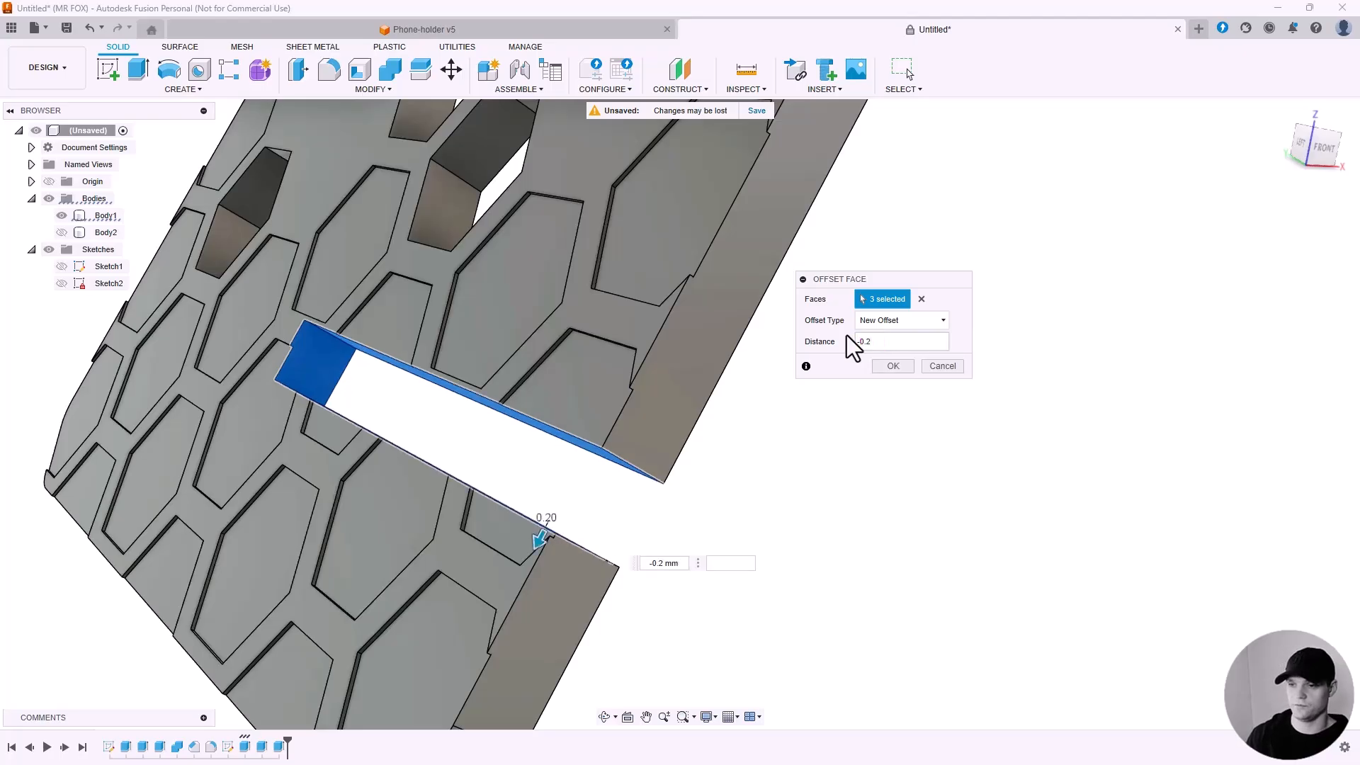
left_click(894, 367)
Show the base plate again and orbit around the assembly to inspect the slot fit.
left_click(61, 232)
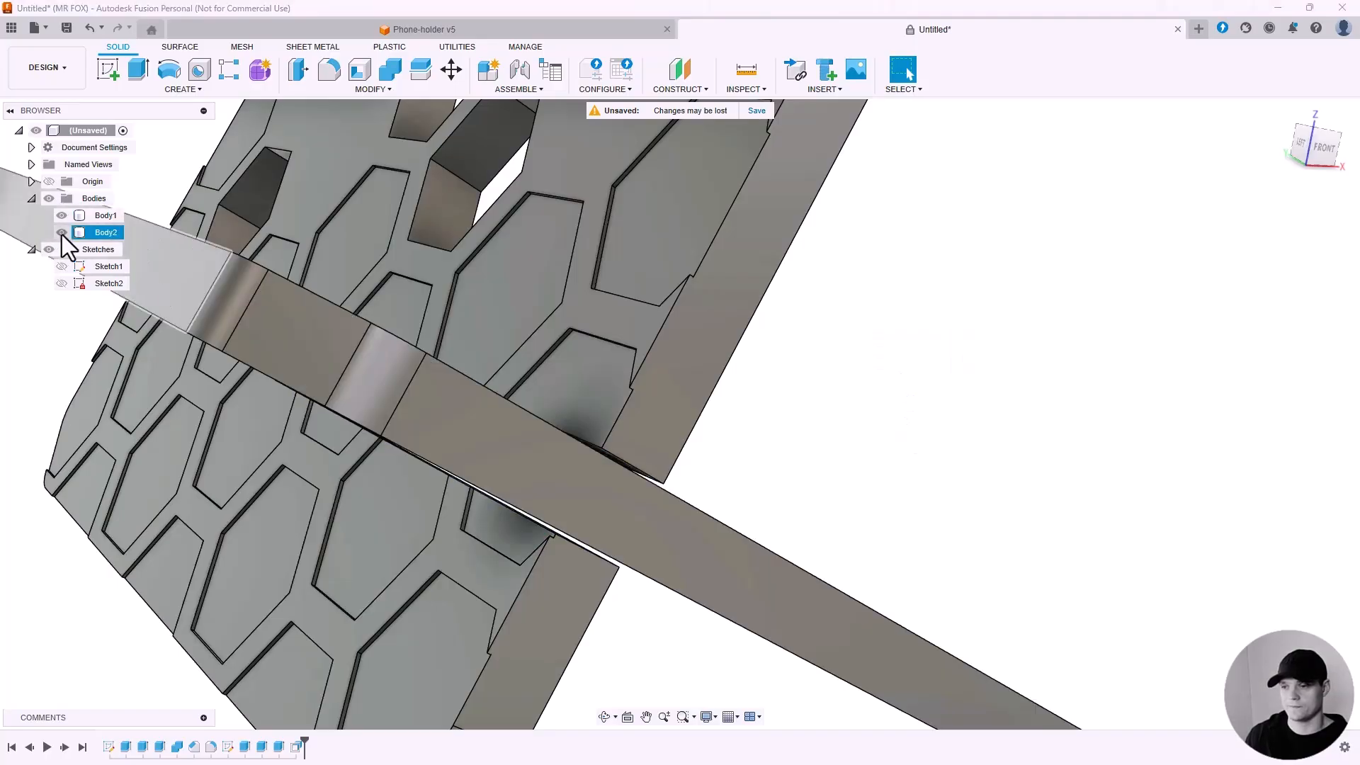
left_click(644, 471)
mouse_move(644, 471)
middle_mouse_down("shift")
mouse_move(534, 410)
mouse_move(625, 459)
middle_mouse_up("shift")
scroll(645, 455, "down", 7)
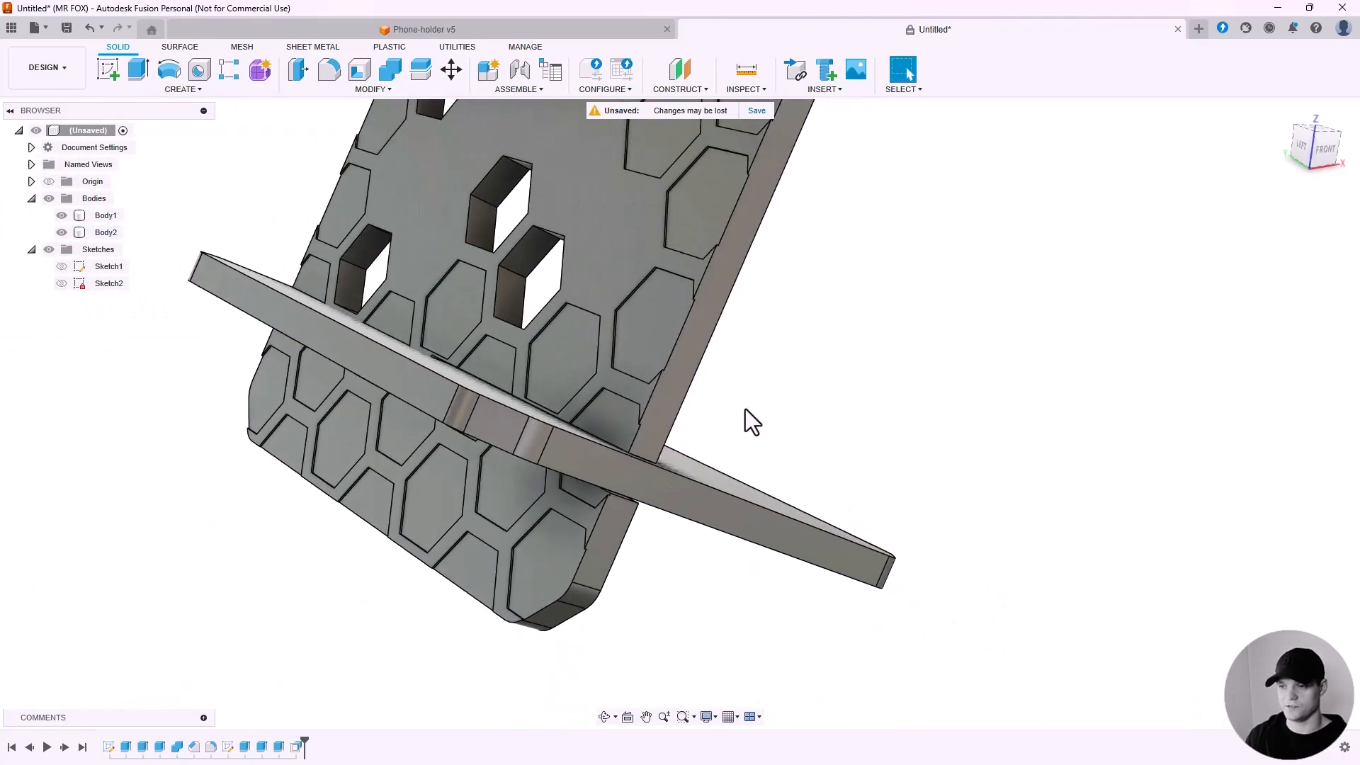
scroll(727, 409, "up", 1)
left_click(364, 273)
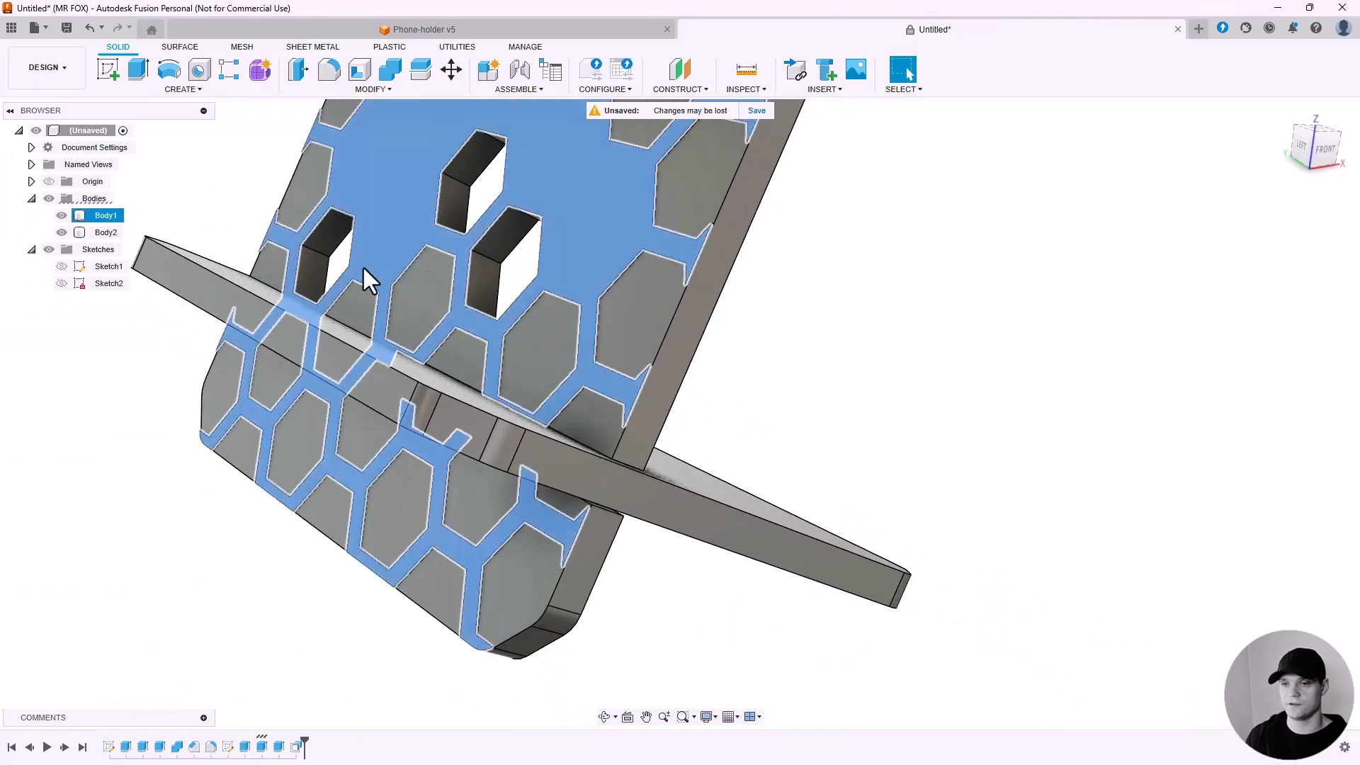
Hide the back plate and use Press Pull to offset the base plate's three slot faces by -0.2 mm as a new offset.
left_click(65, 217)
left_click(835, 393)
middle_click_drag(360, 323, 425, 340, "shift")
left_click(298, 69)
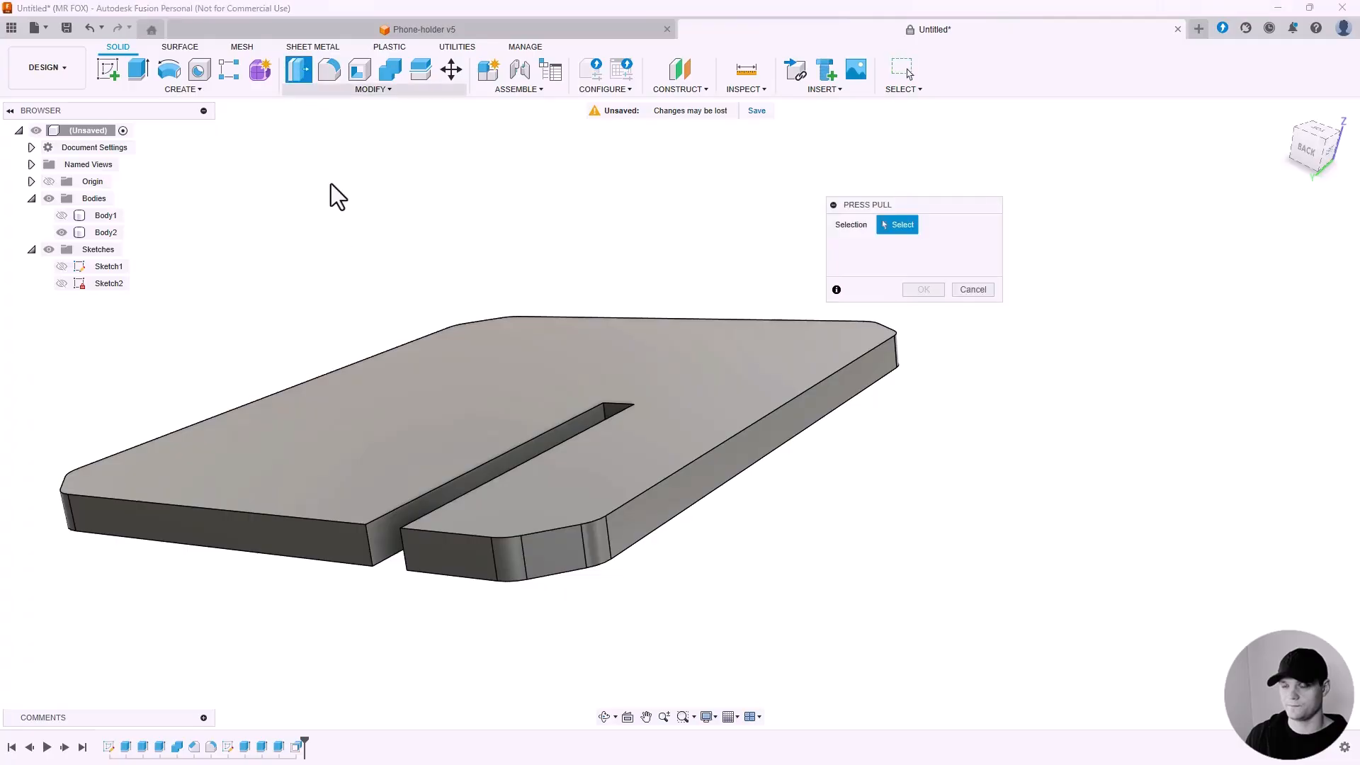
scroll(427, 510, "up", 3)
left_click(398, 512)
left_click(723, 355)
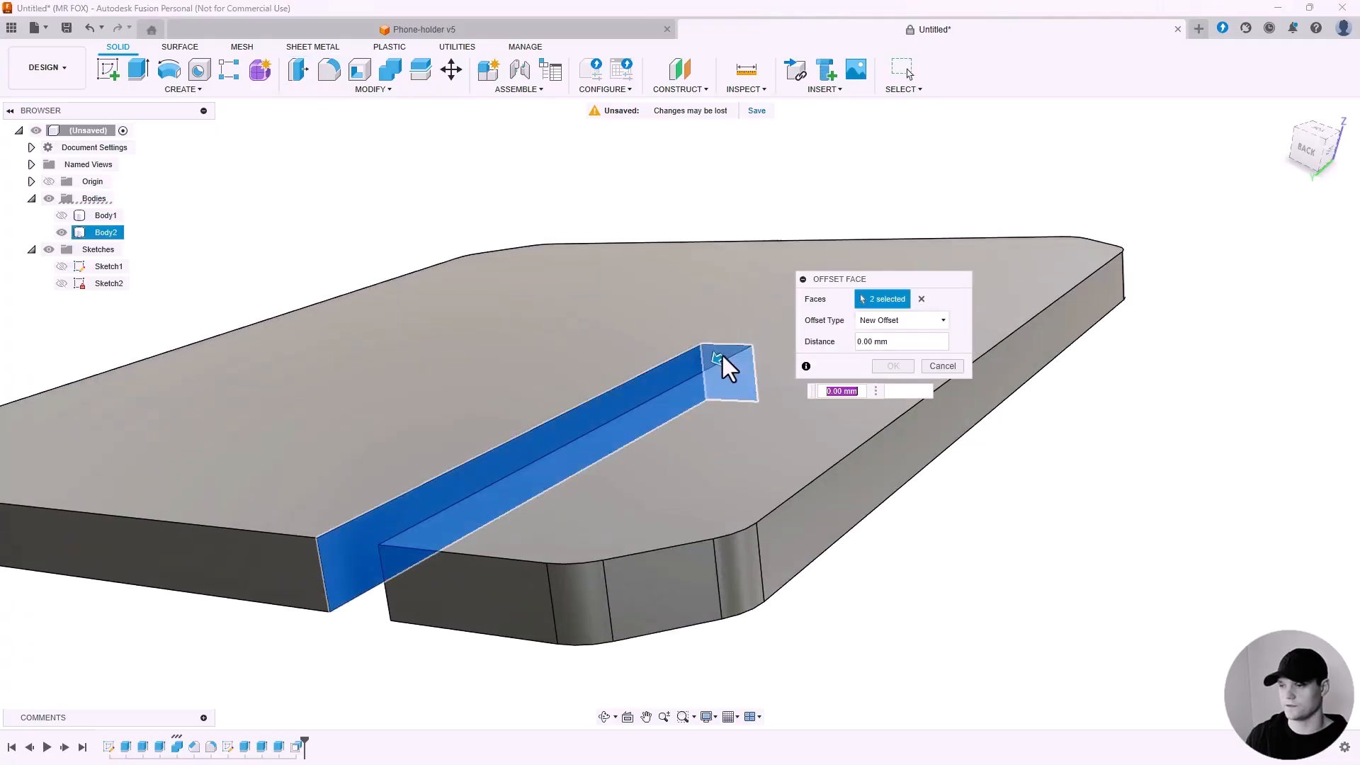
middle_click_drag(555, 519, 818, 515, "shift")
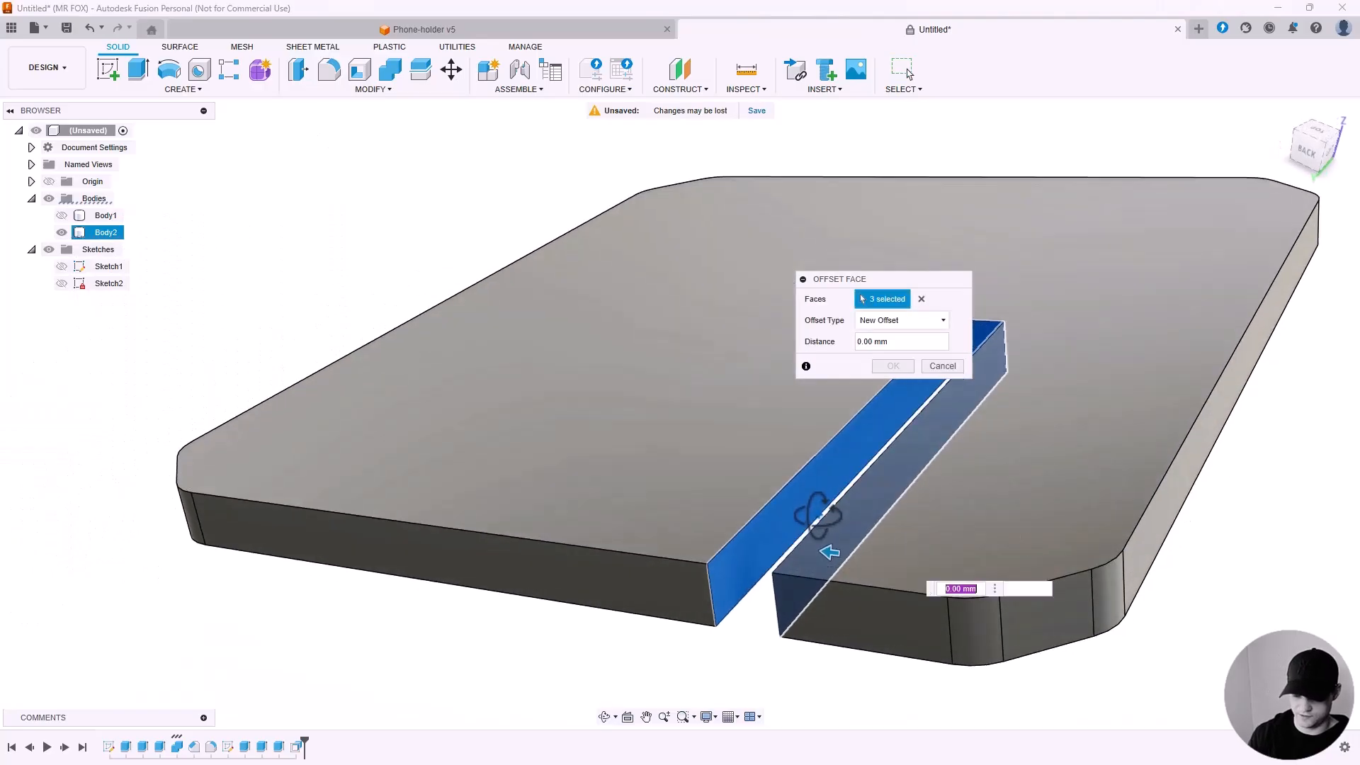
type("-0.2")
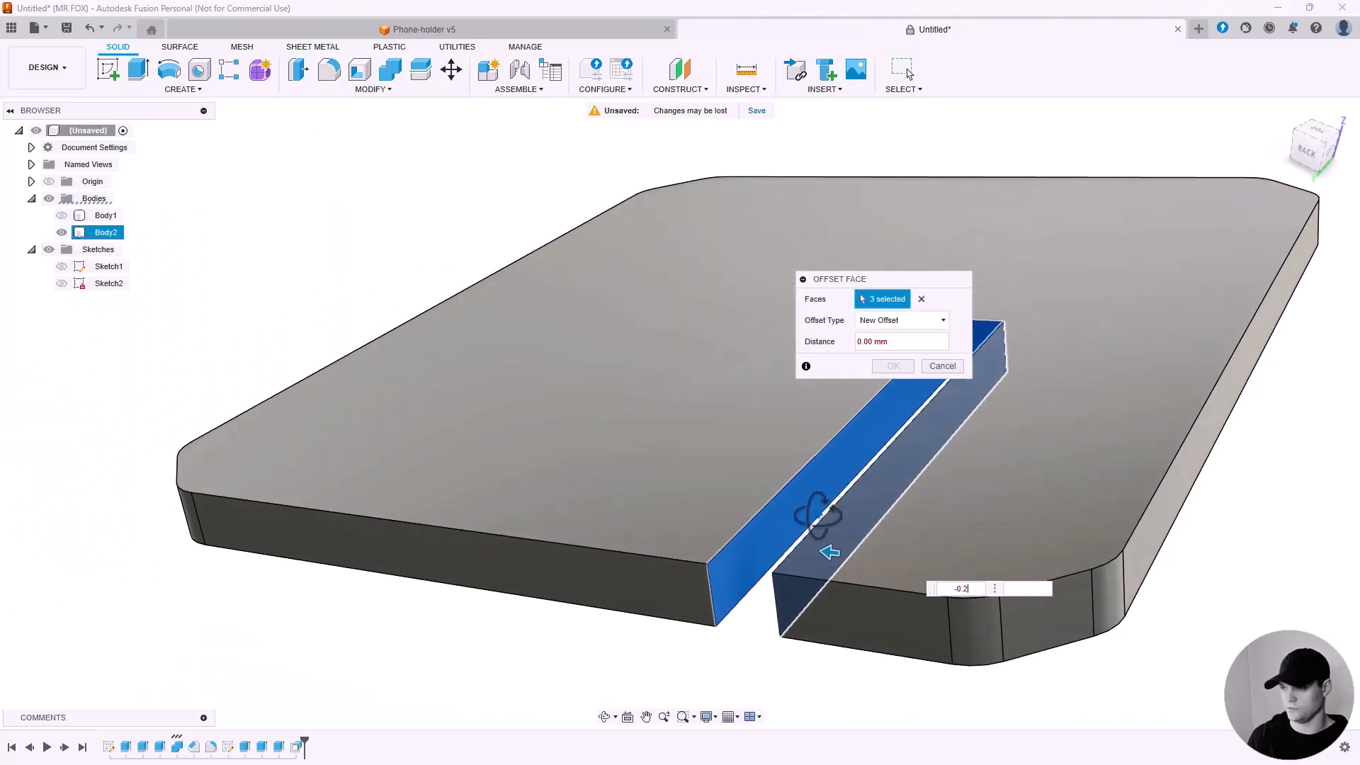
left_click(893, 365)
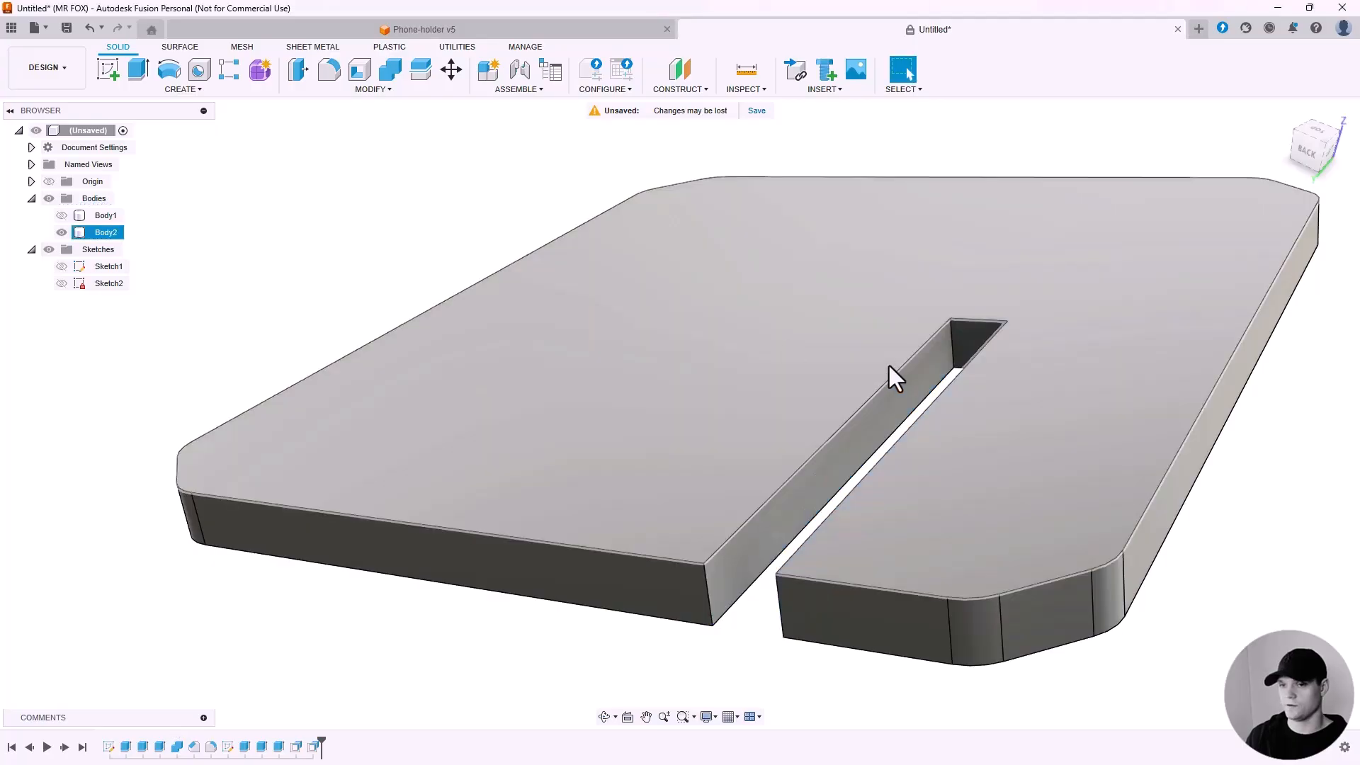
Show the back plate again and orbit around the assembly to inspect the slot fit.
left_click(62, 215)
scroll(480, 377, "down", 3)
scroll(480, 376, "down", 3)
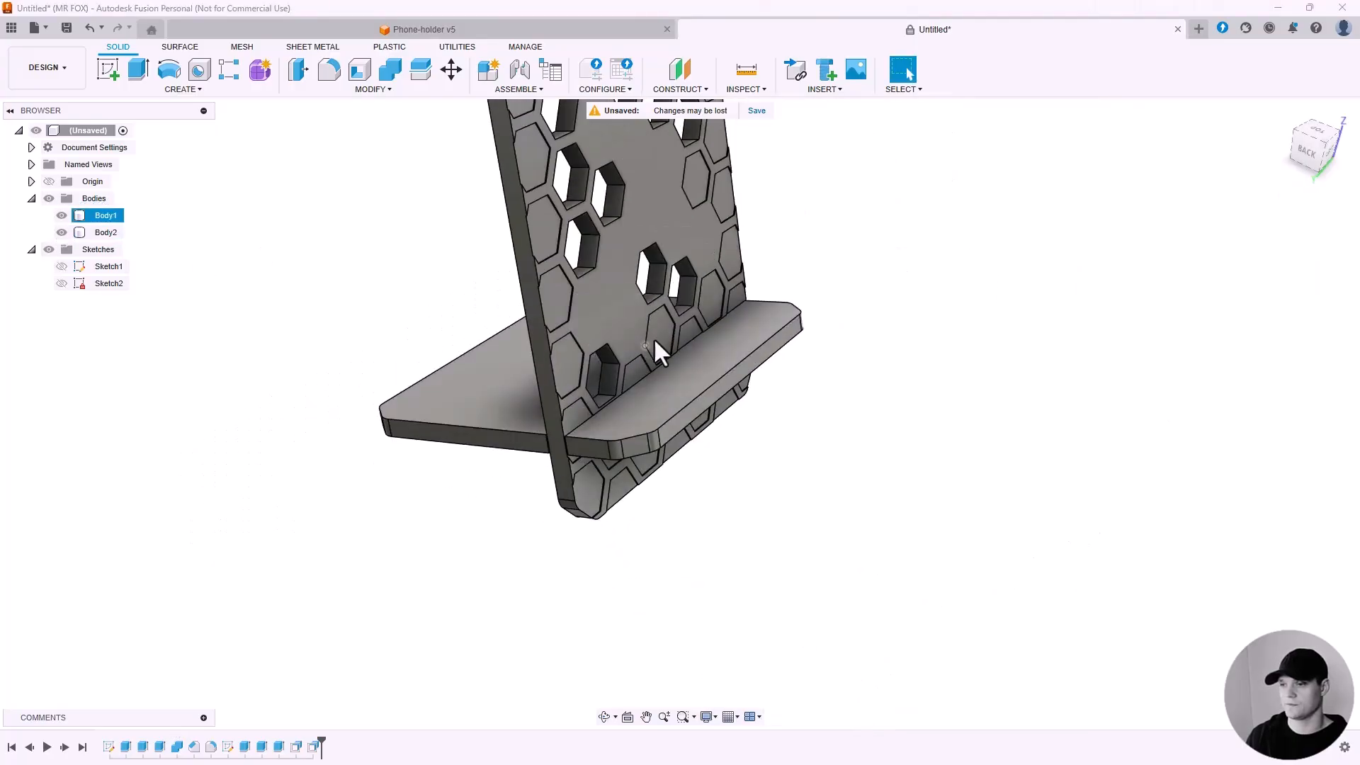
middle_click_drag(685, 336, 756, 385)
scroll(663, 482, "down", 3)
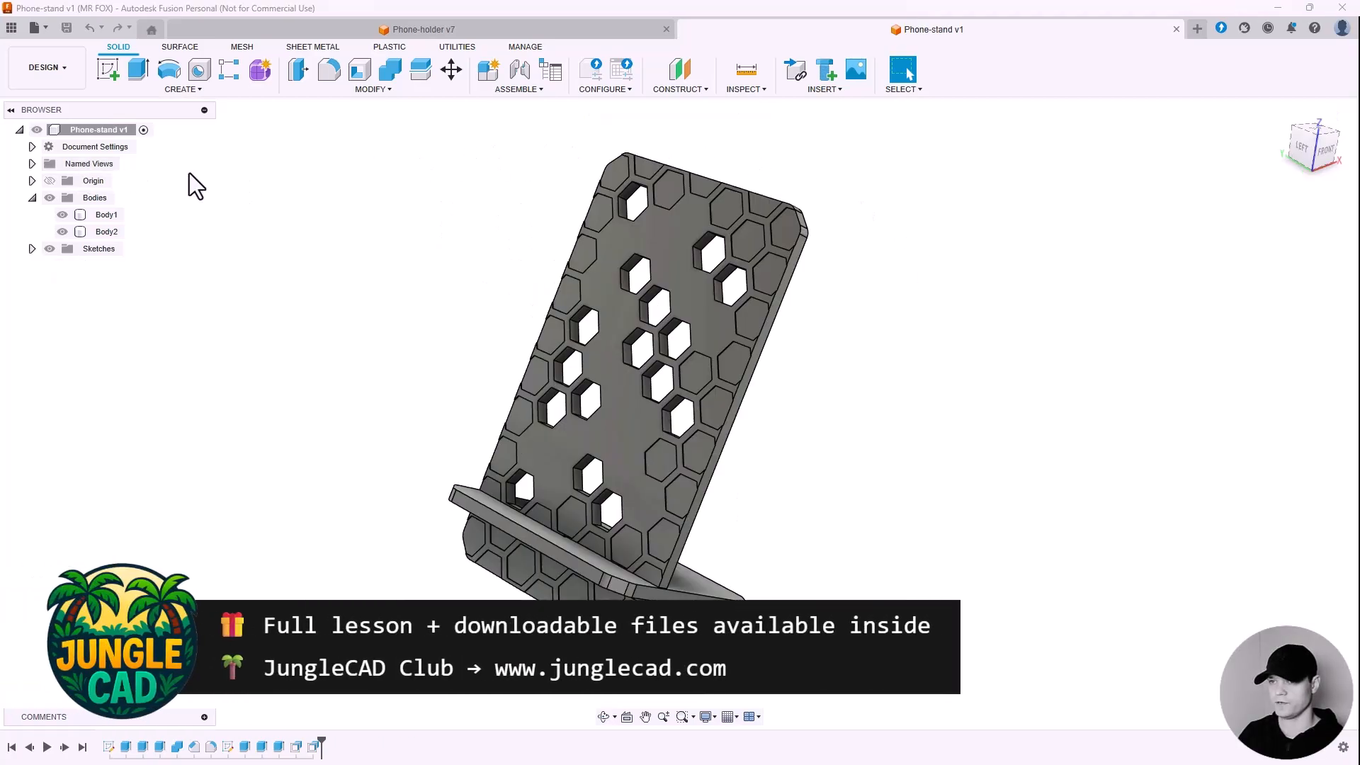
Save the back plate body as a binary STL mesh in millimetres to the computer's model folder.
left_click(115, 216)
right_click(115, 215)
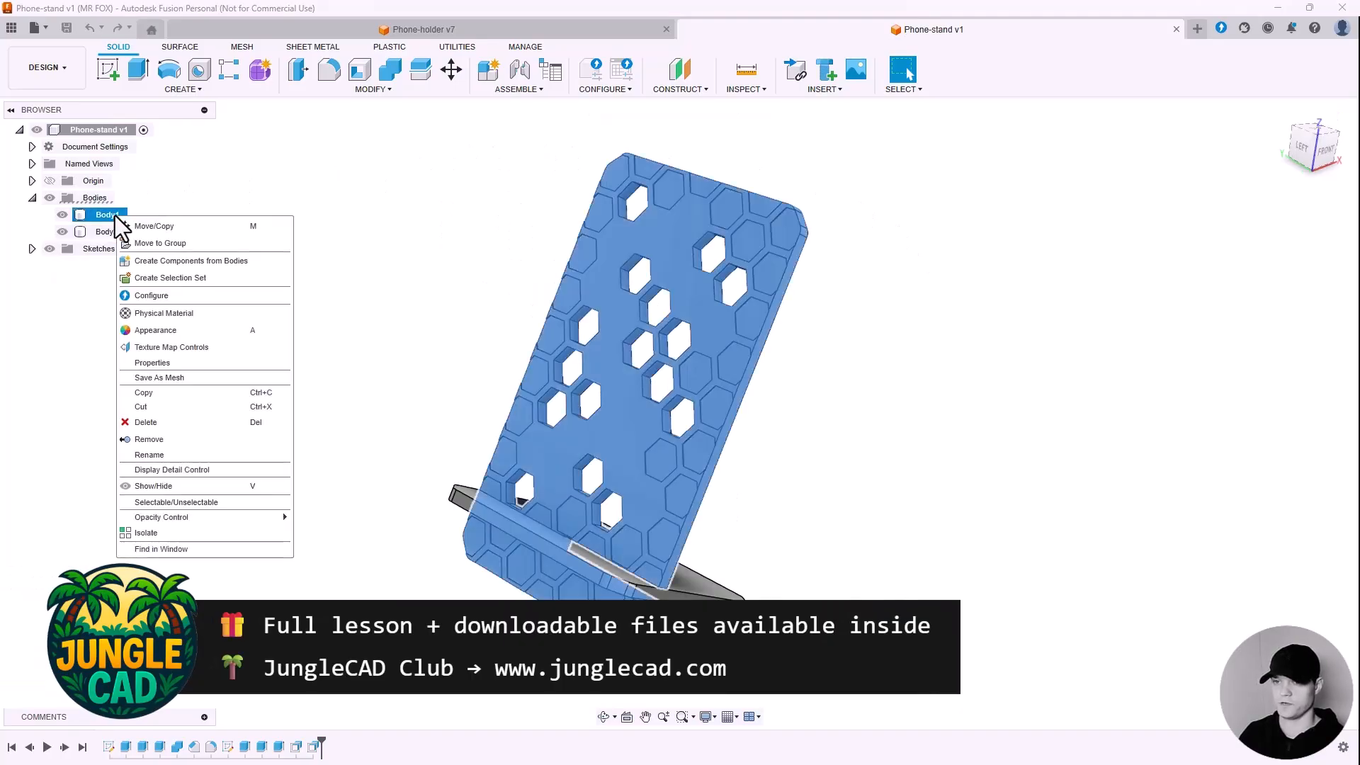
left_click(190, 379)
left_click(961, 364)
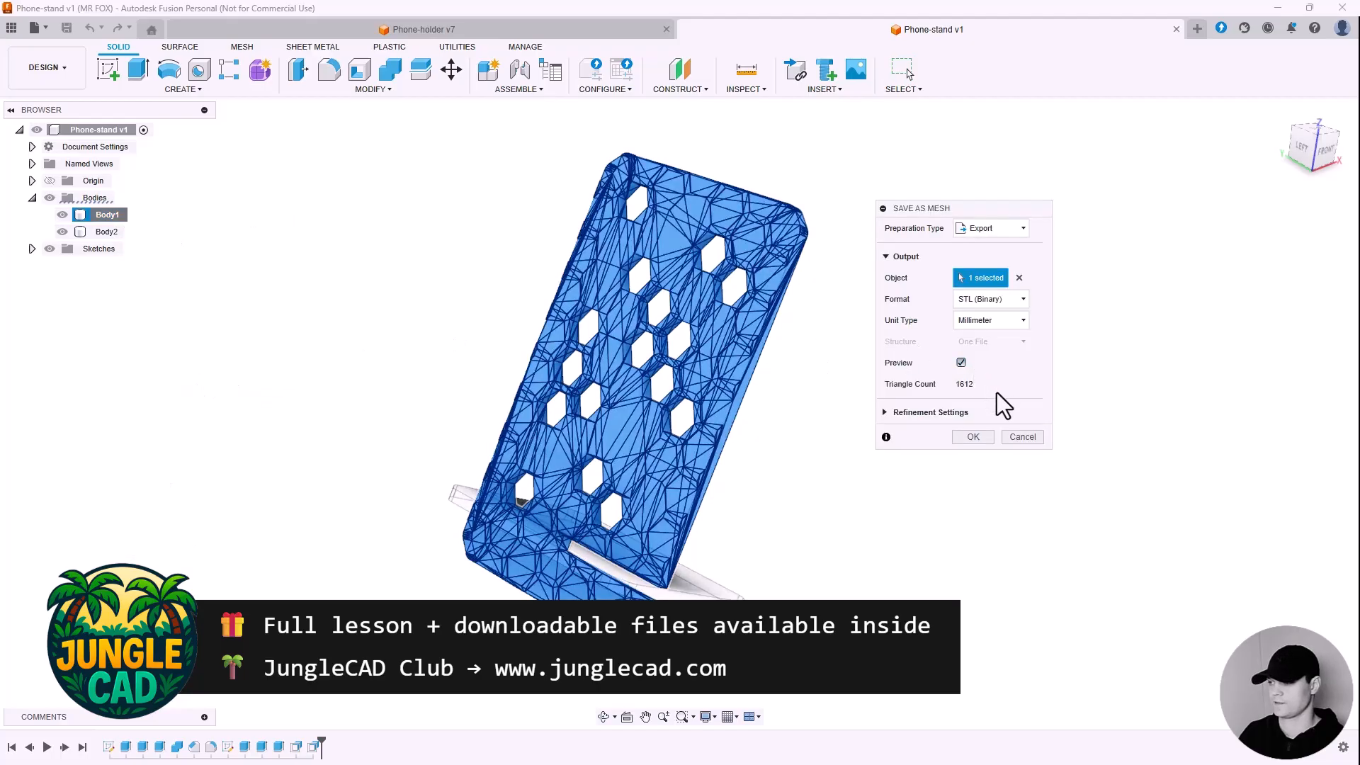
left_click(981, 435)
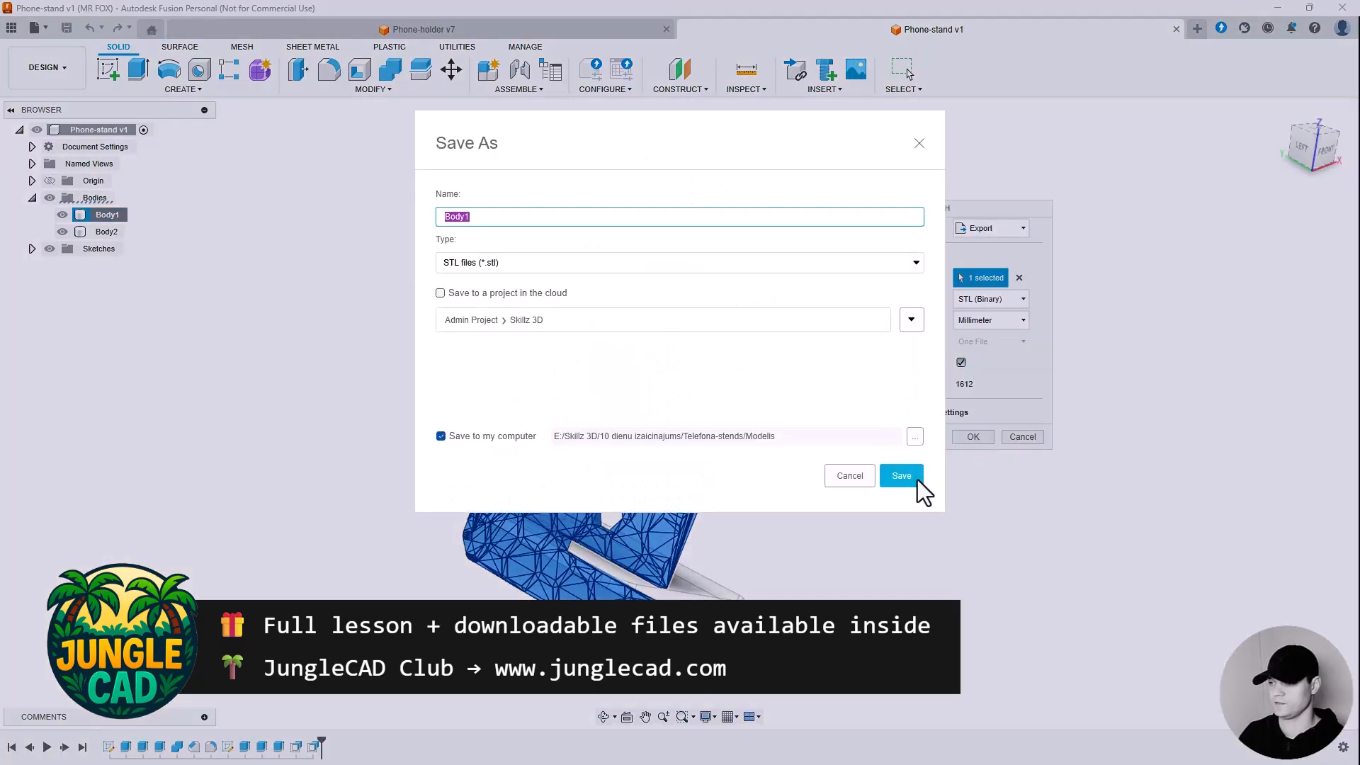
left_click(894, 480)
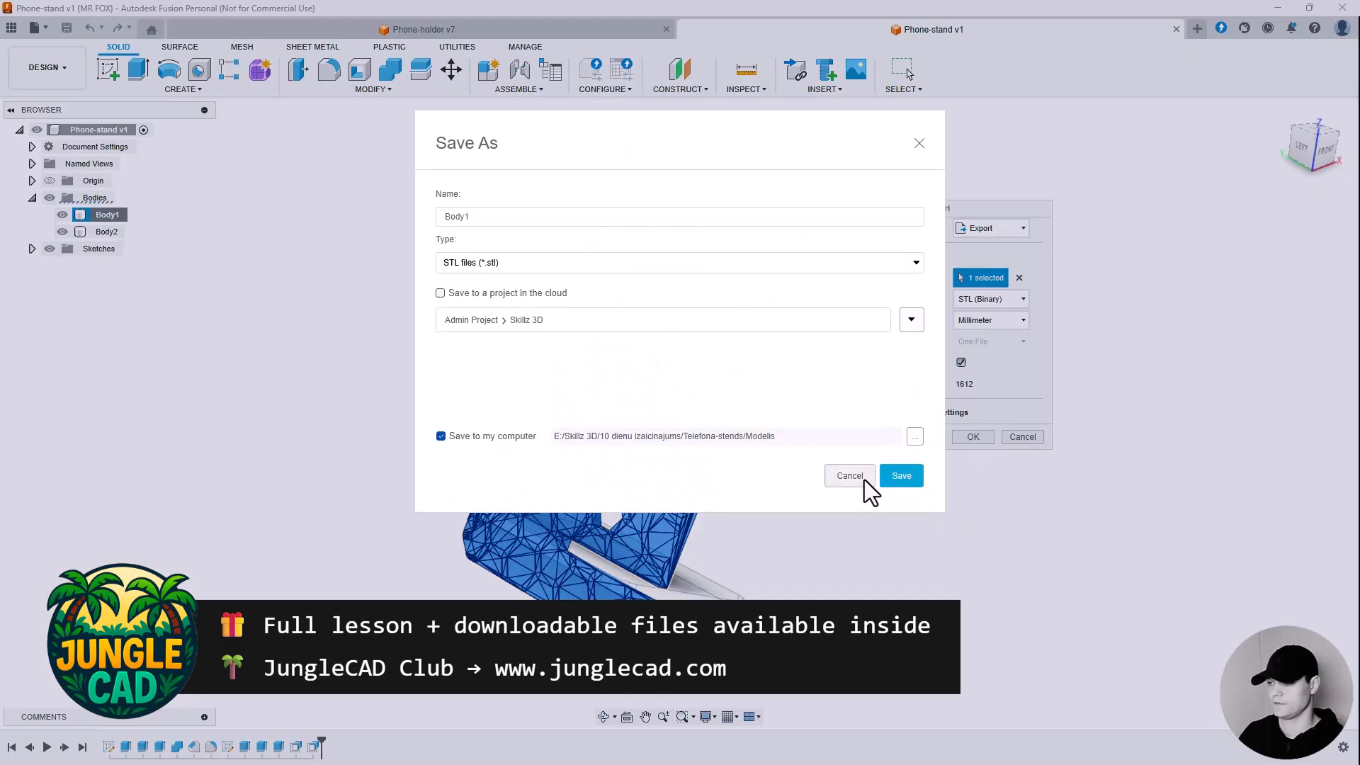
Save the base plate body as a binary STL mesh in millimetres as well.
left_click(106, 232)
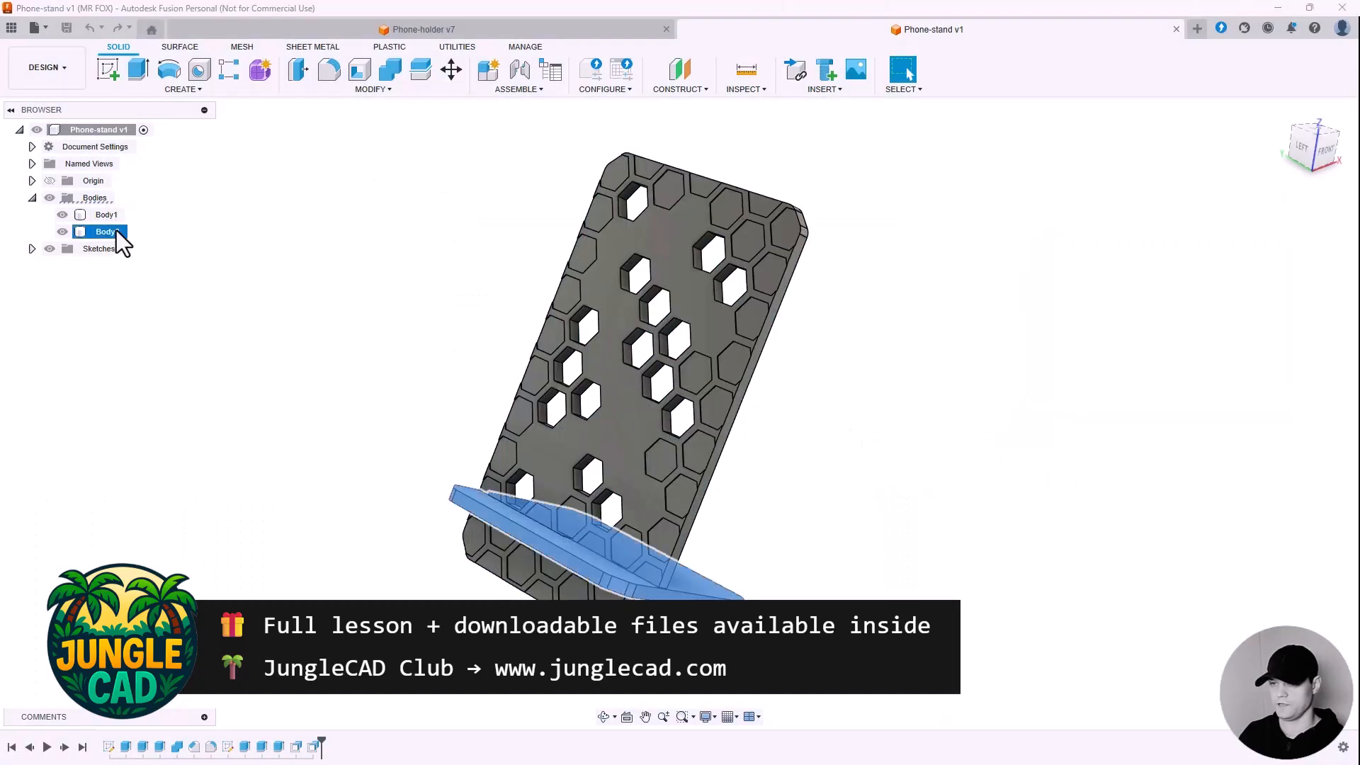
middle_click_drag(425, 251, 394, 267, "shift")
right_click(116, 232)
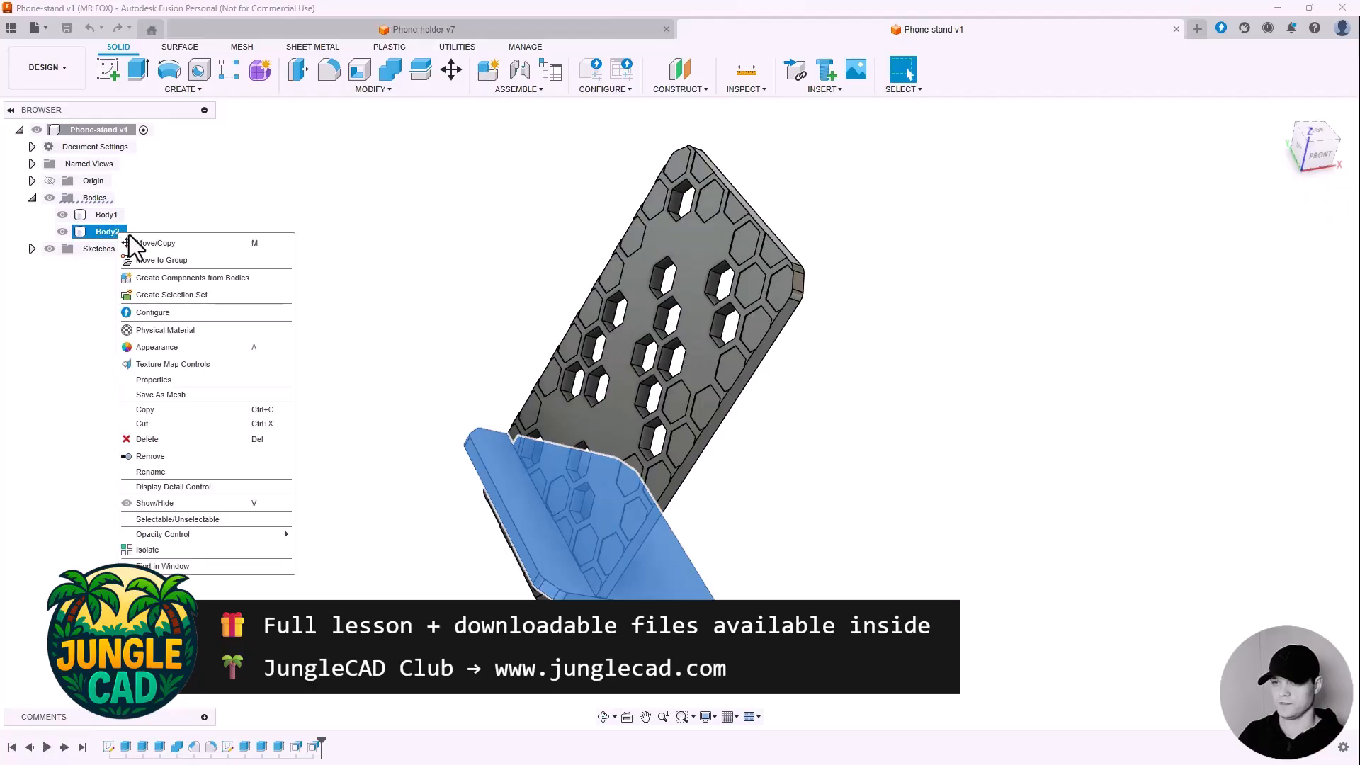
left_click(198, 391)
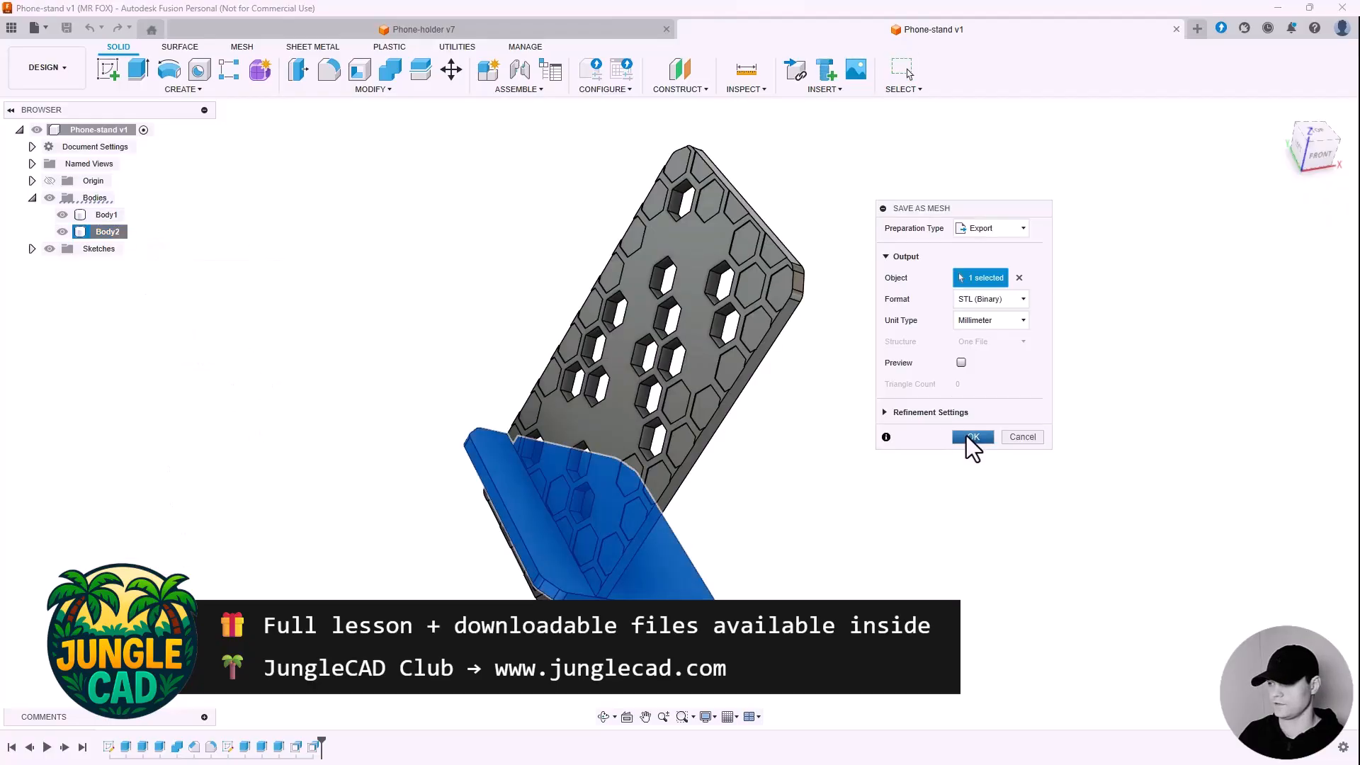
left_click(961, 363)
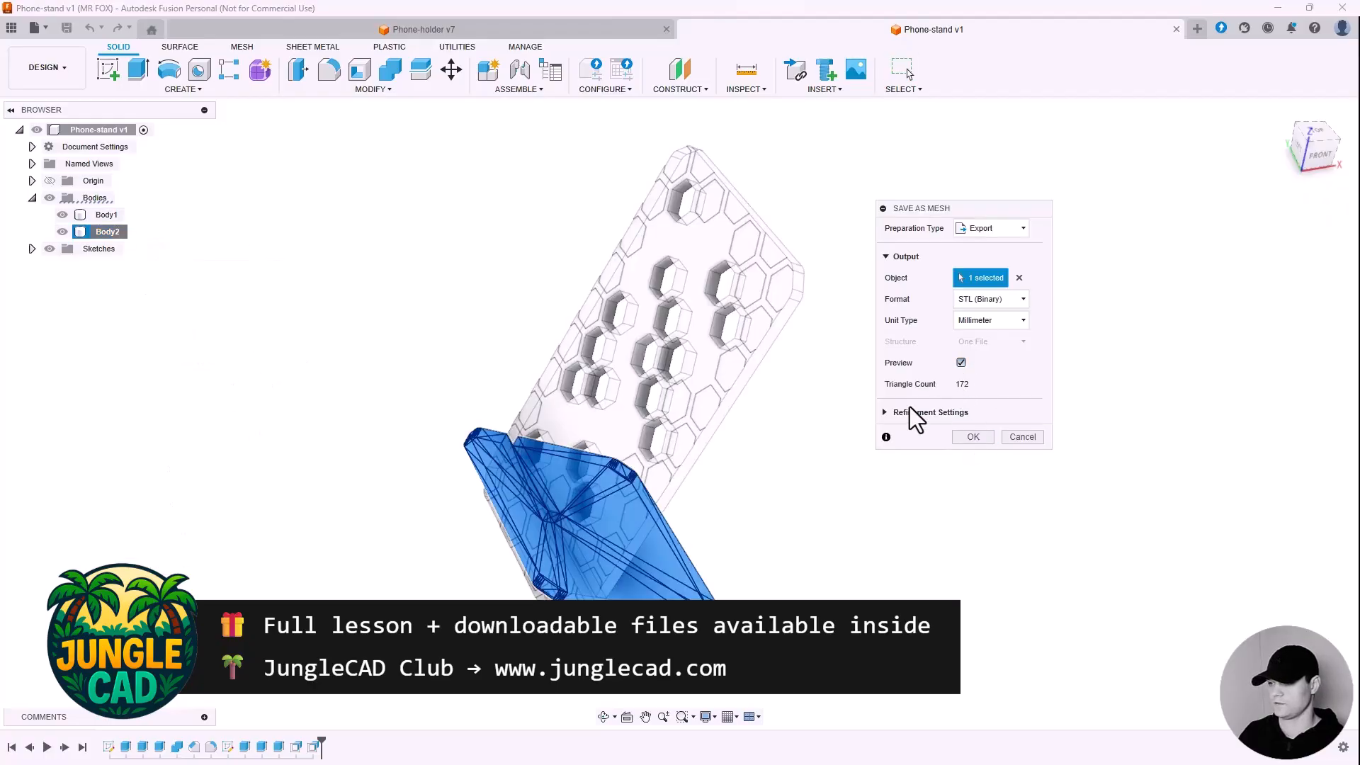
left_click(972, 435)
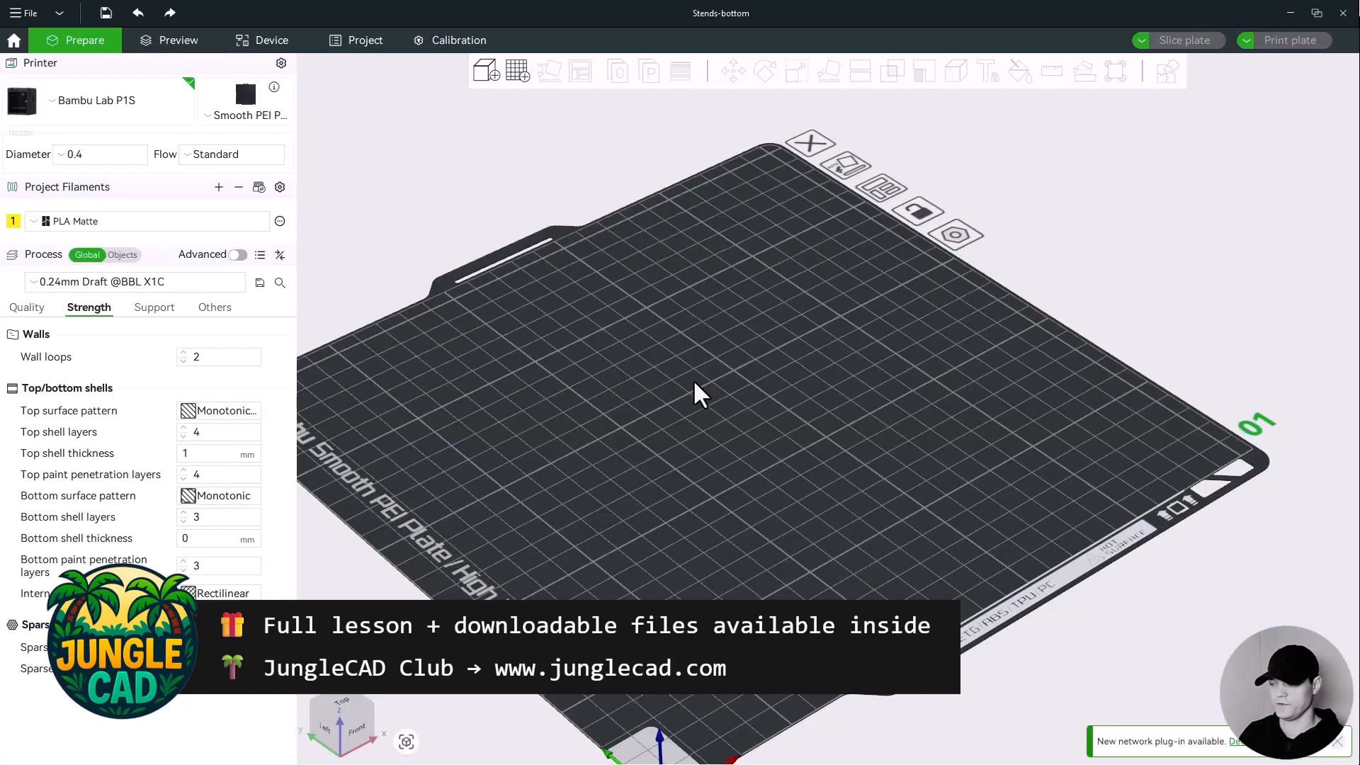
In Bambu Studio, import Stends-bottom.stl and Stends-top.stl onto the build plate.
left_click(493, 77)
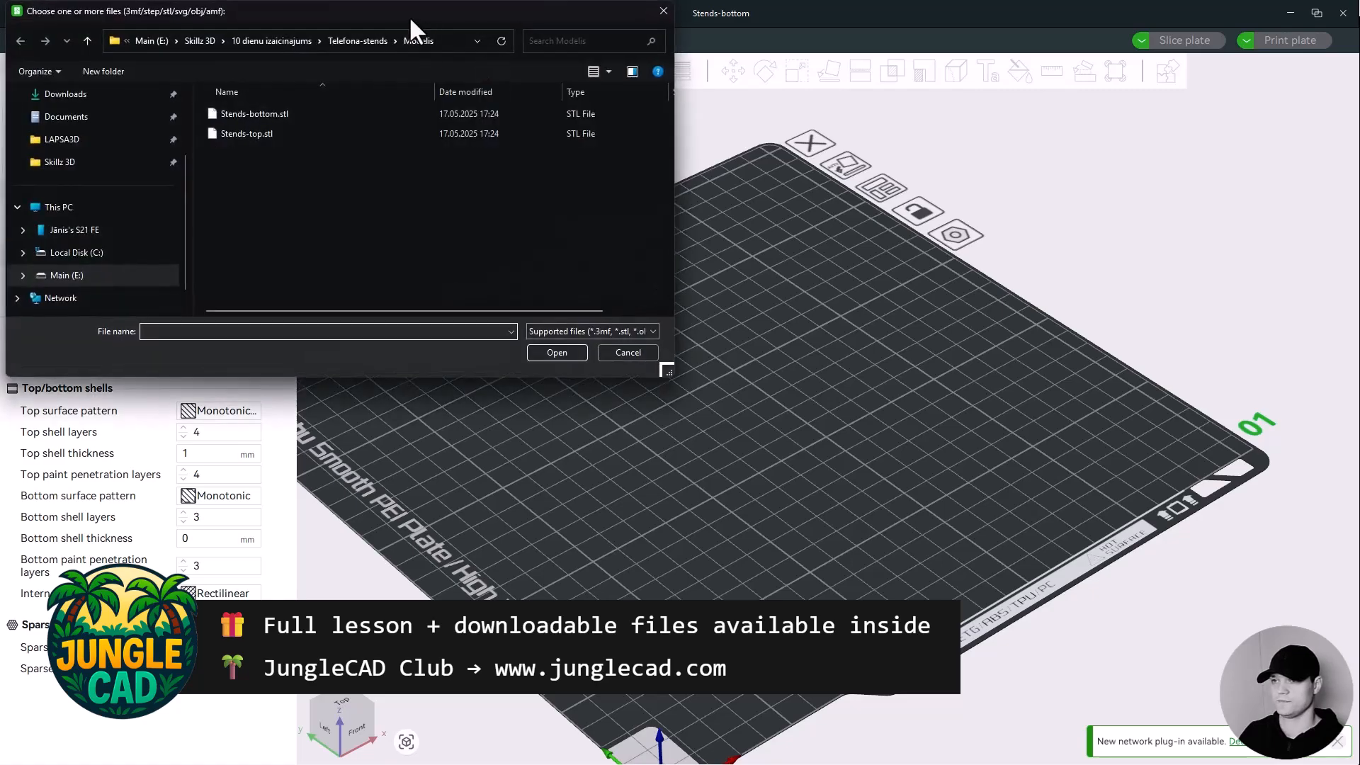
left_click_drag(409, 16, 696, 151)
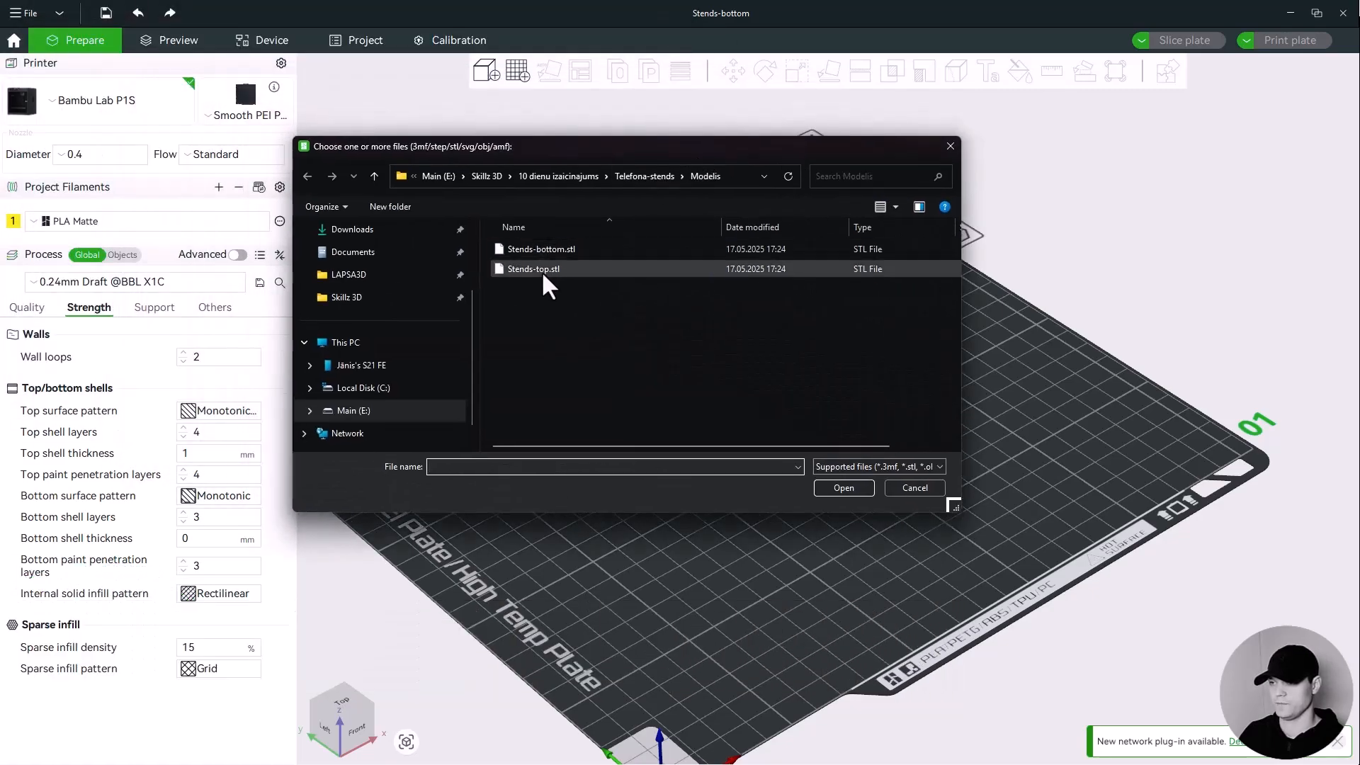
left_click(547, 249)
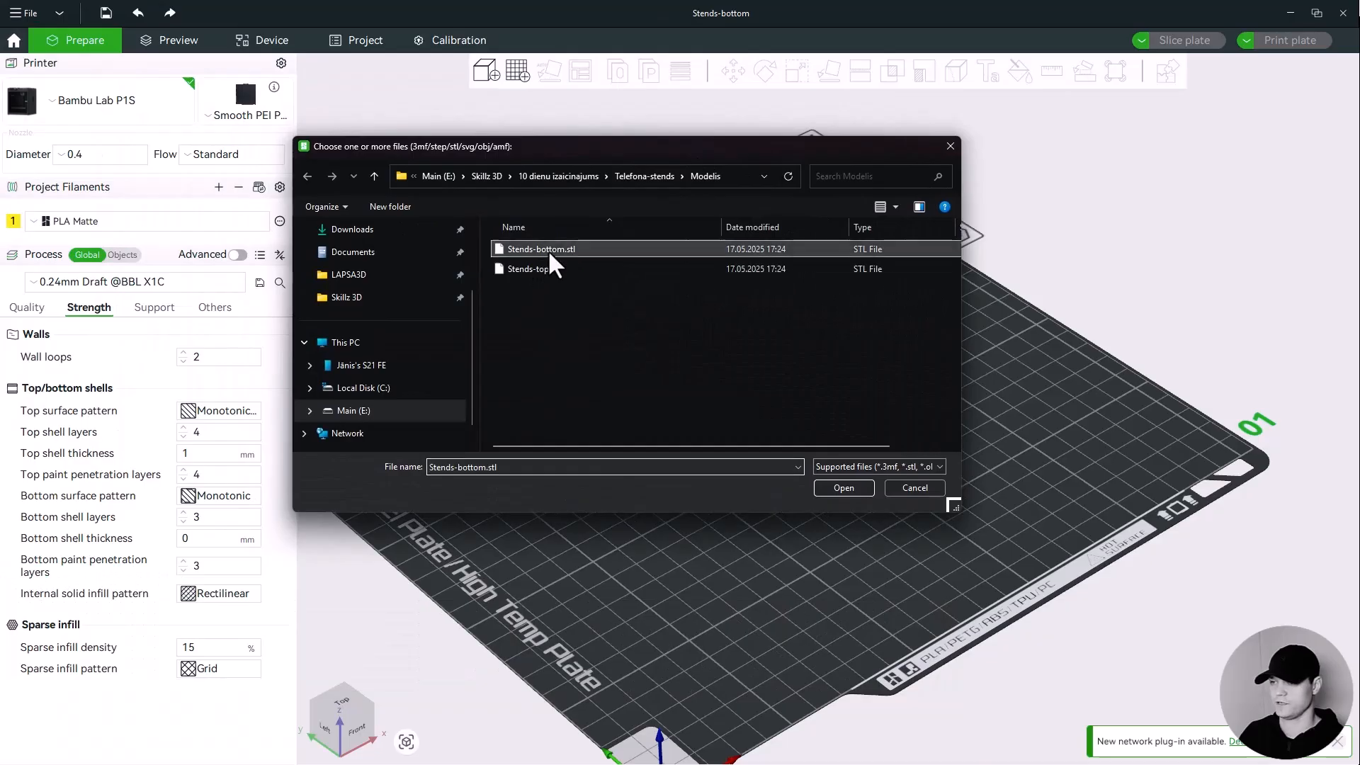
left_click(846, 488)
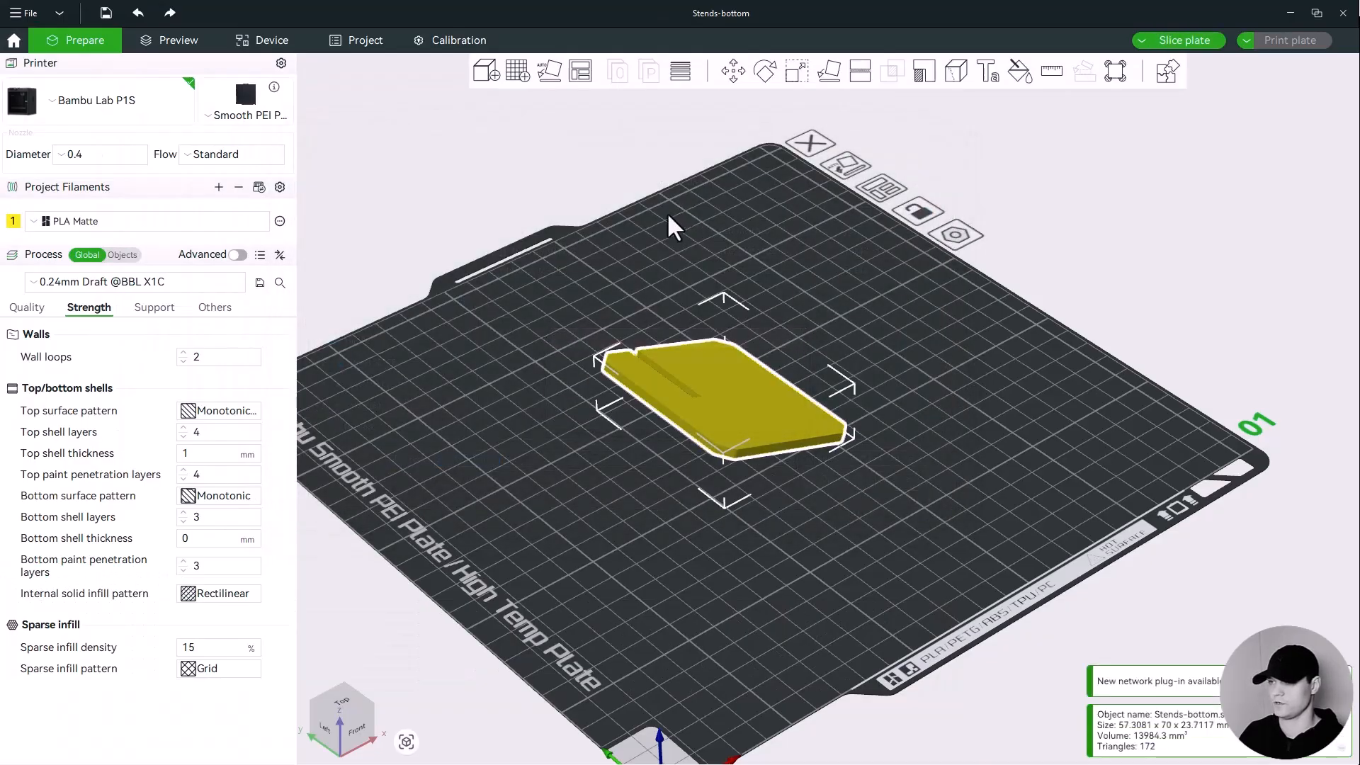
left_click(496, 73)
left_click(543, 269)
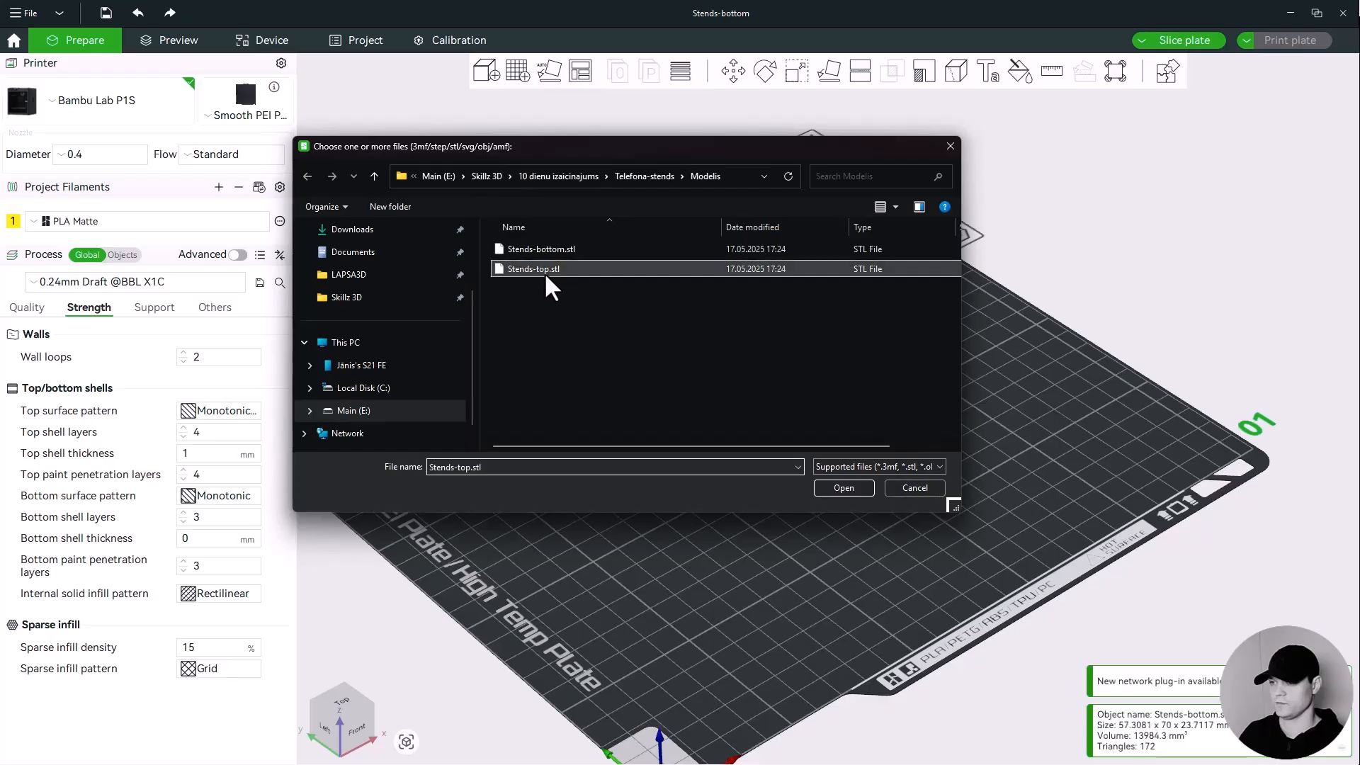
left_click(844, 488)
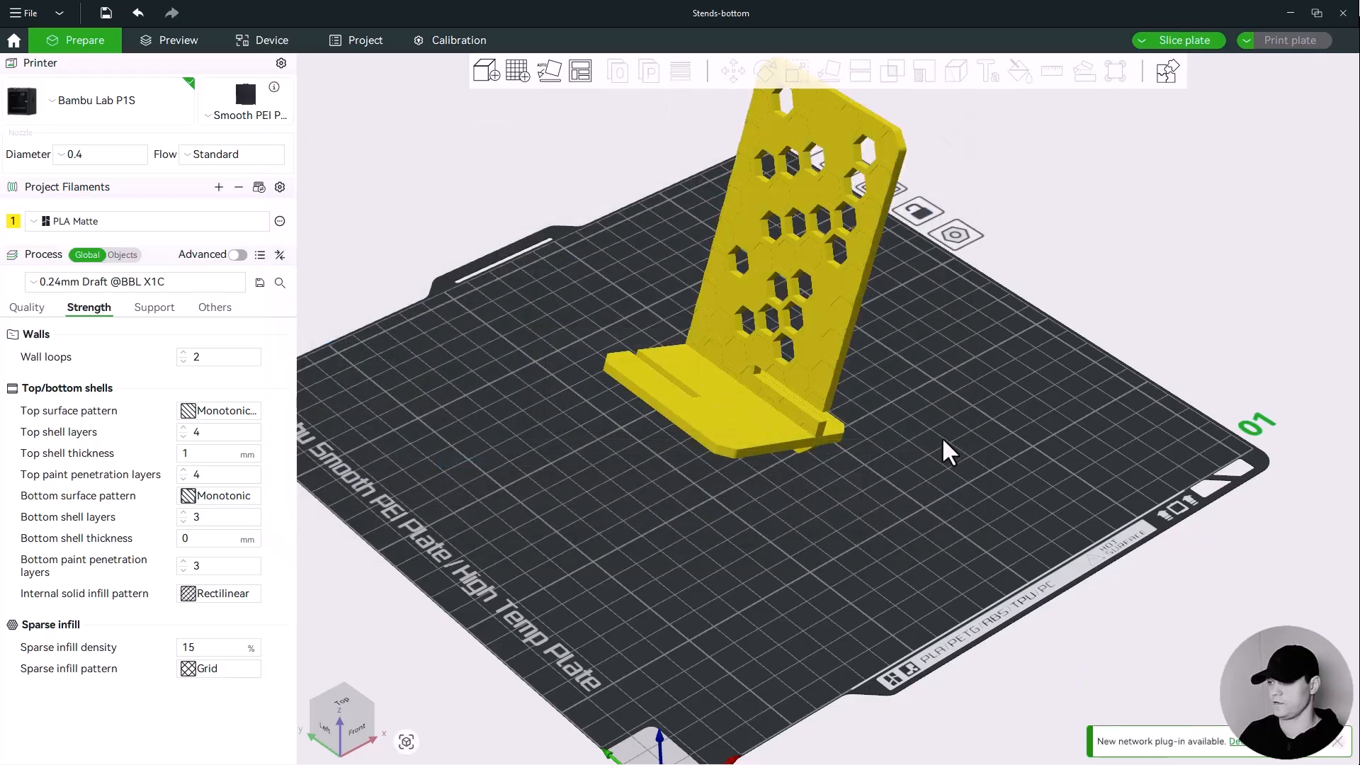
Move the base plate away from the back plate on the build plate.
left_click_drag(941, 436, 909, 431)
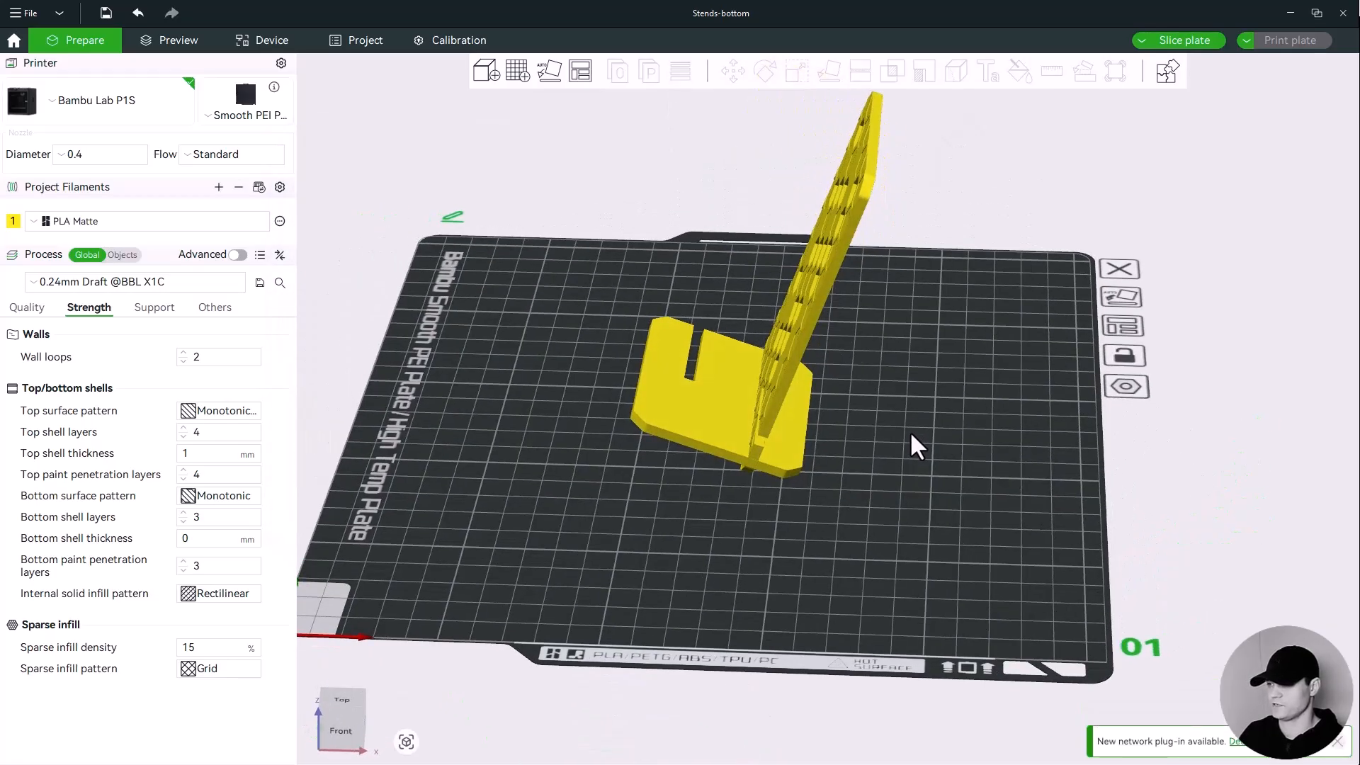
mouse_move(882, 382)
left_mouse_down()
mouse_move(895, 359)
mouse_move(850, 368)
mouse_move(890, 403)
mouse_move(916, 404)
mouse_move(904, 397)
left_mouse_up()
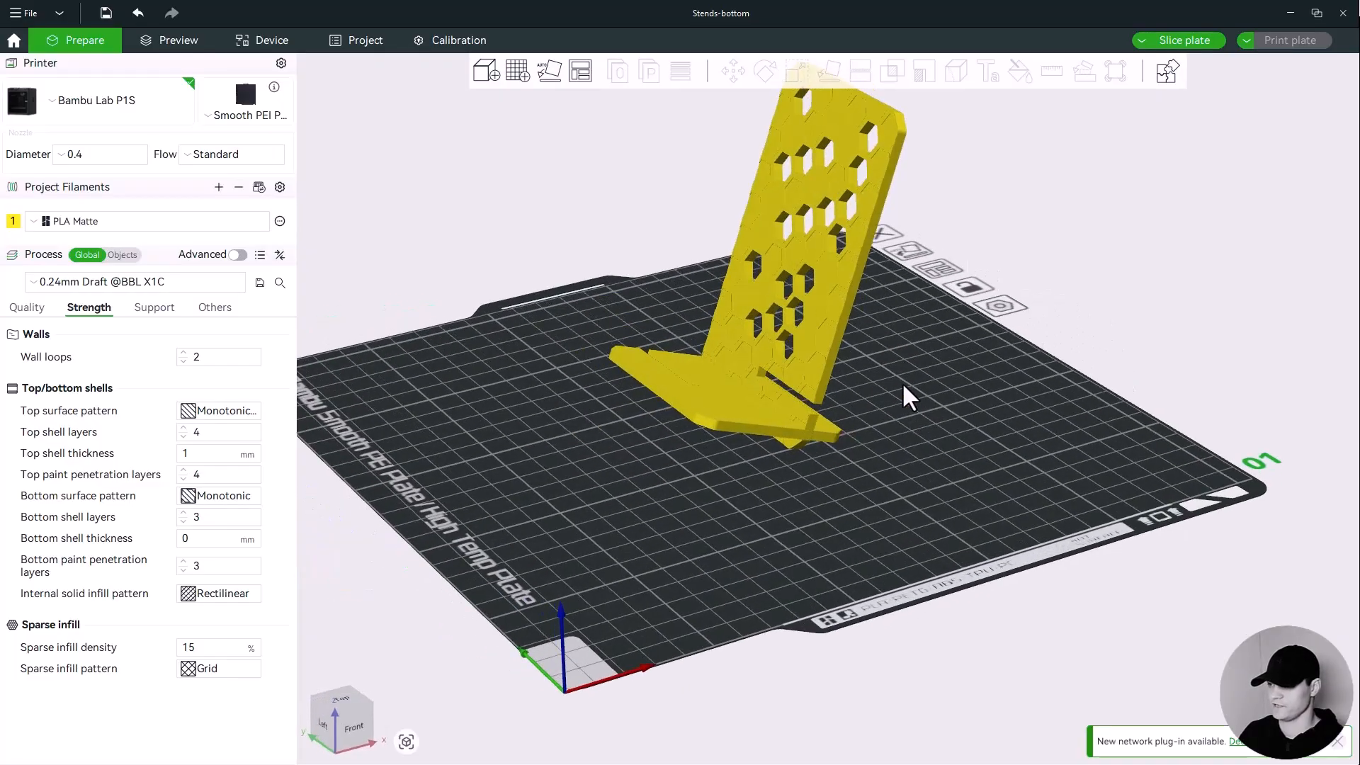
left_click_drag(750, 415, 595, 421)
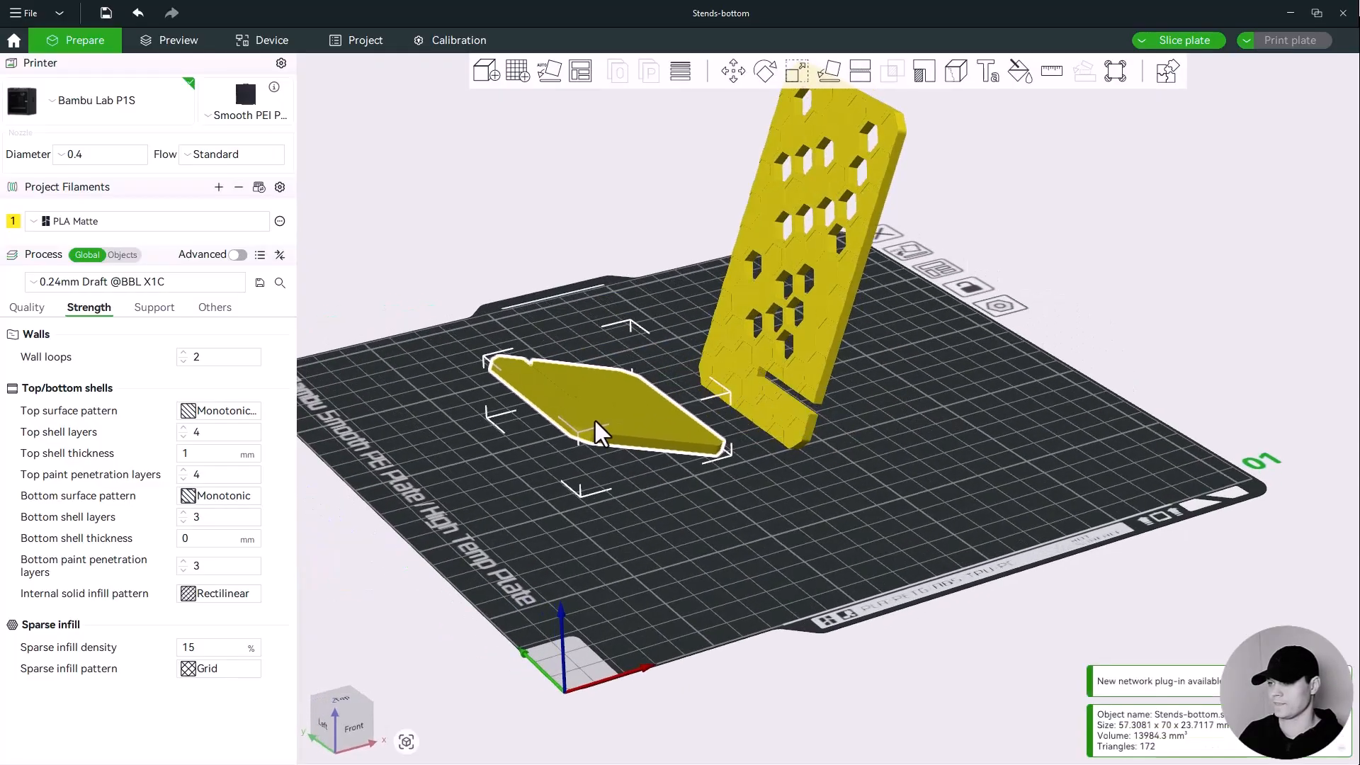
Lay the back plate flat on its large face with the Lay on Face tool.
left_click(818, 346)
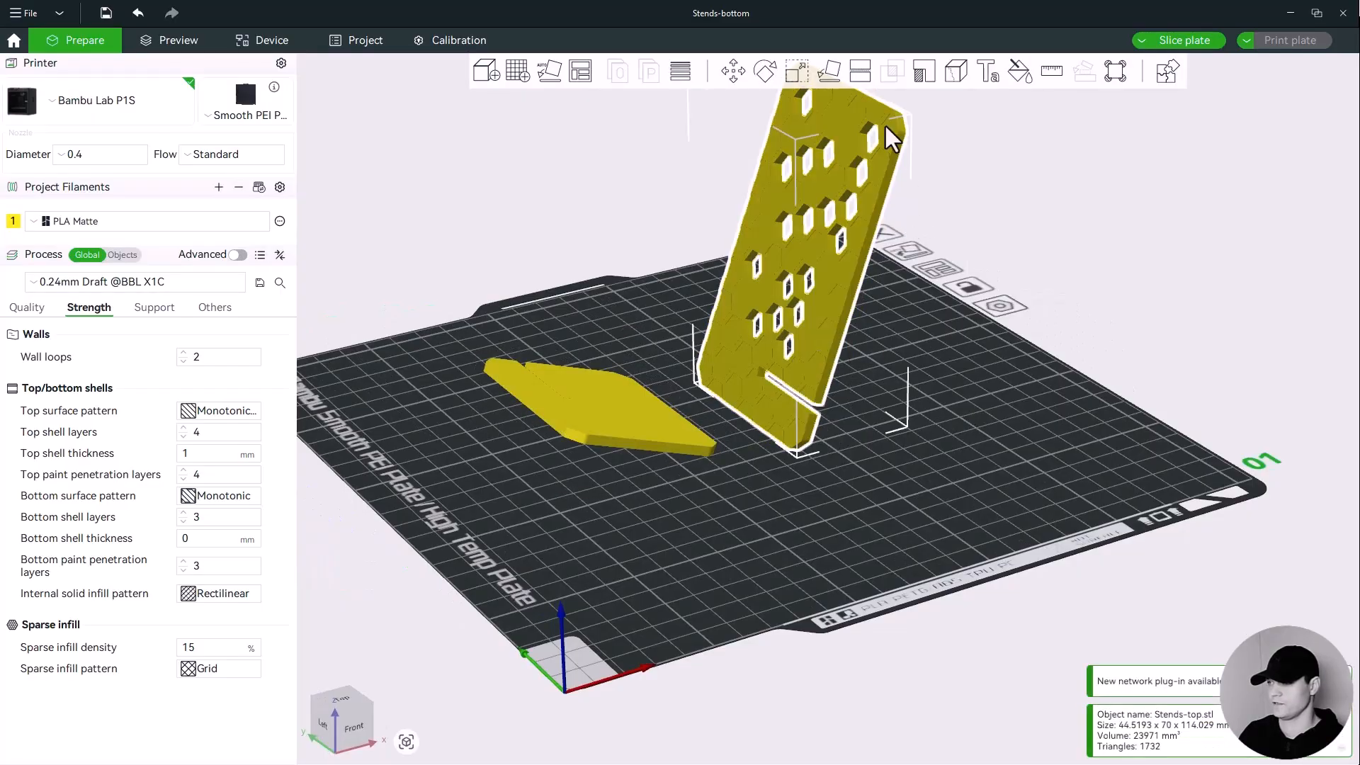
left_click(830, 69)
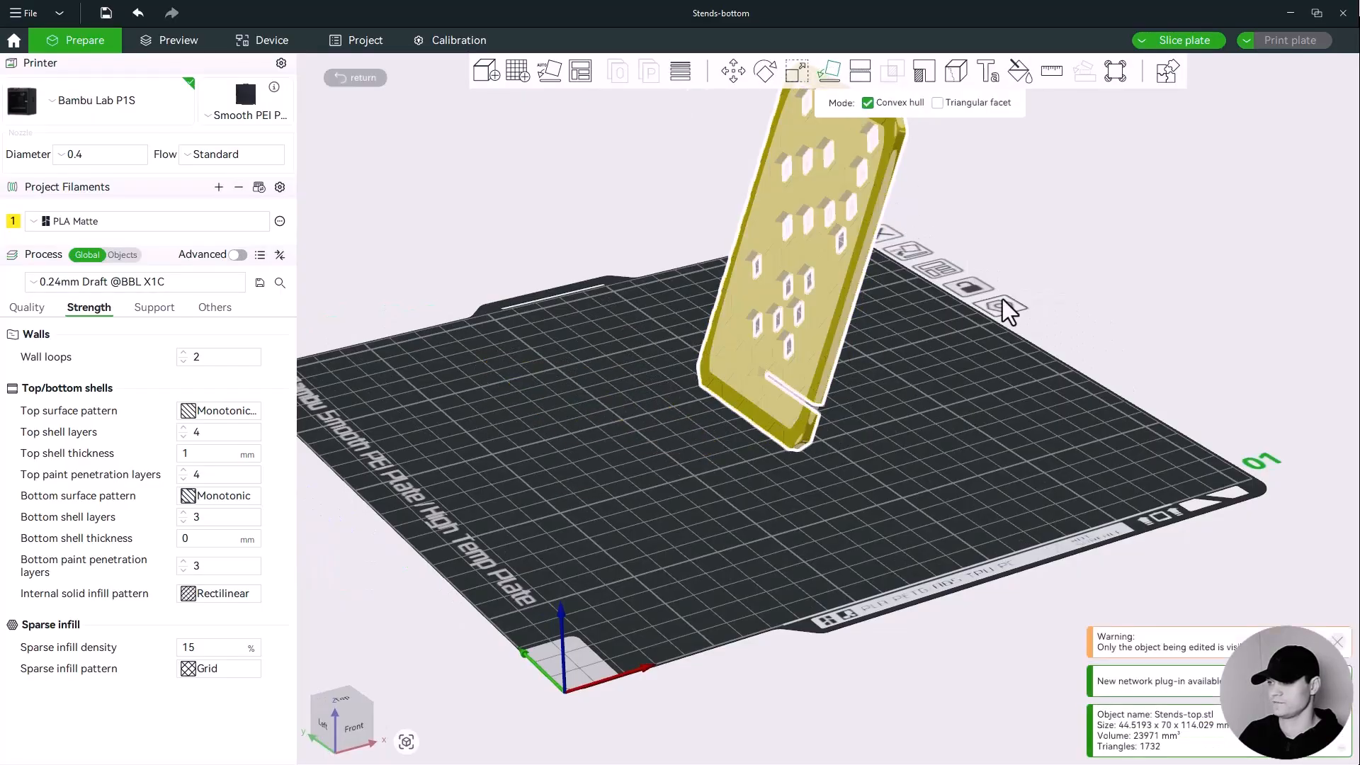
left_click_drag(1002, 299, 921, 291)
scroll(789, 201, "up", 2)
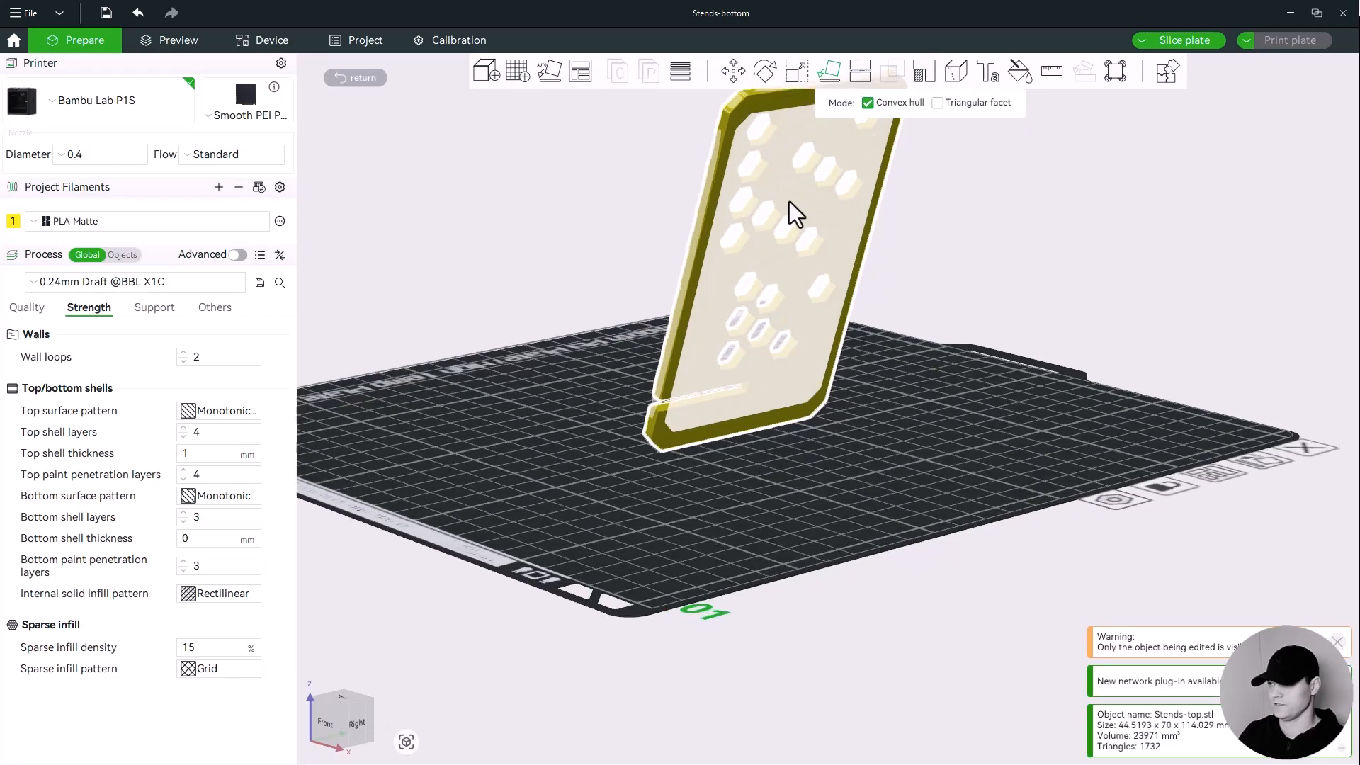
left_click(783, 210)
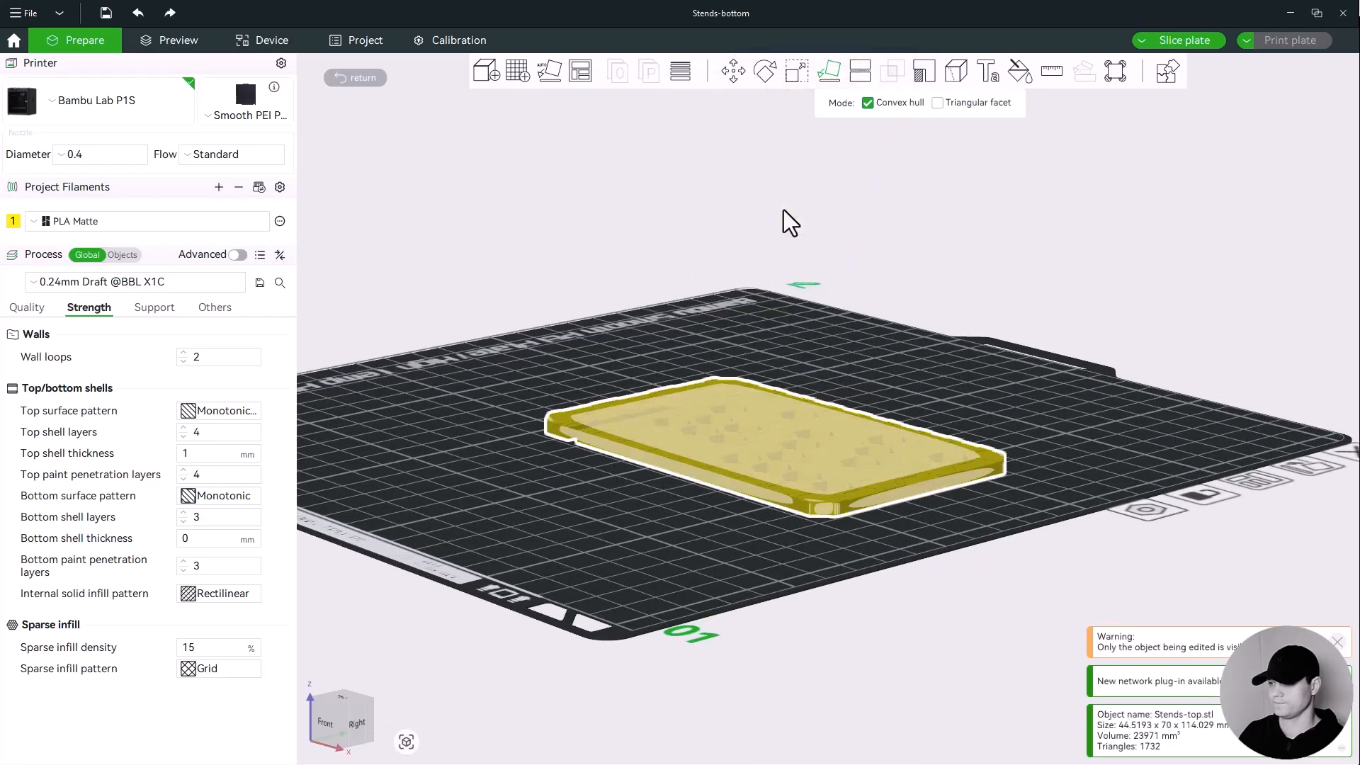
left_click(817, 328)
Lay the base plate flat on its large face with the Lay on Face tool.
left_click_drag(809, 326, 865, 317)
left_click_drag(839, 324, 899, 316)
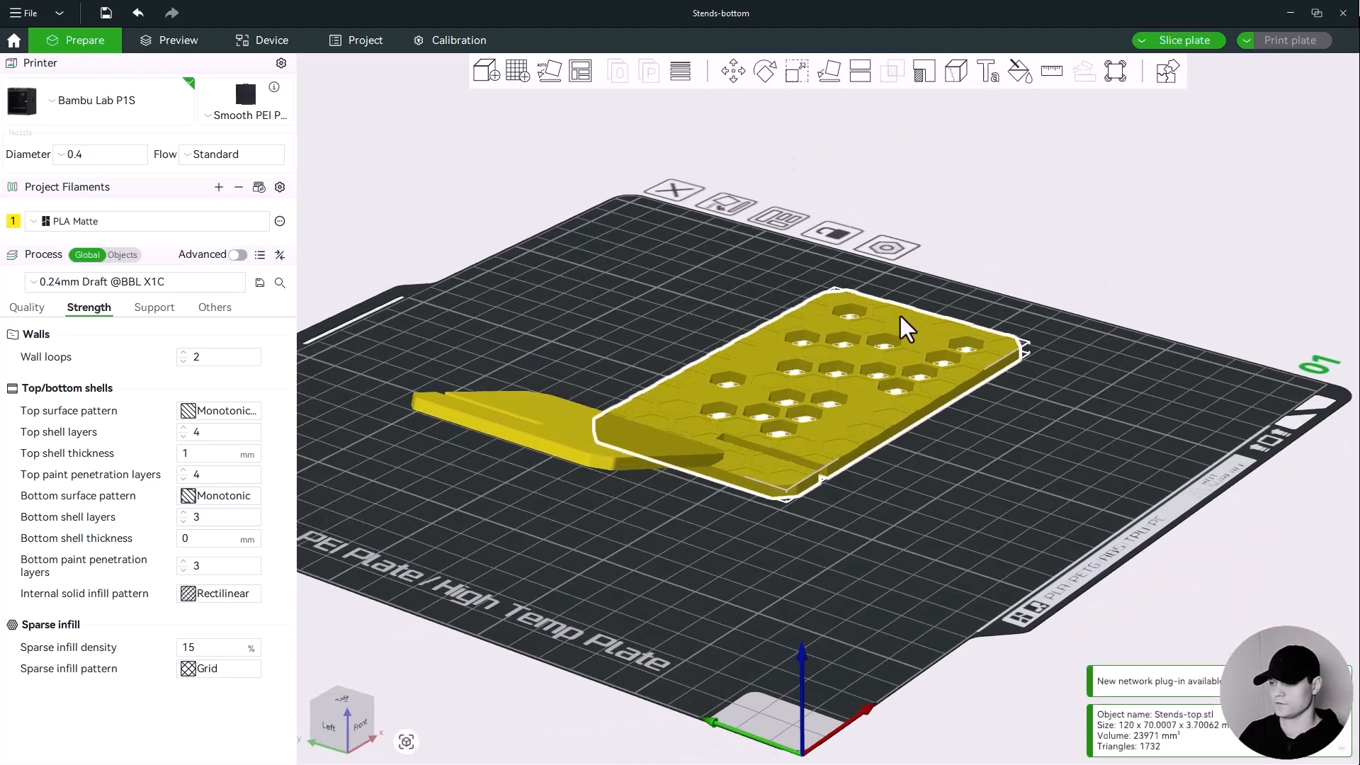
left_click_drag(793, 237, 730, 258)
left_click(550, 339)
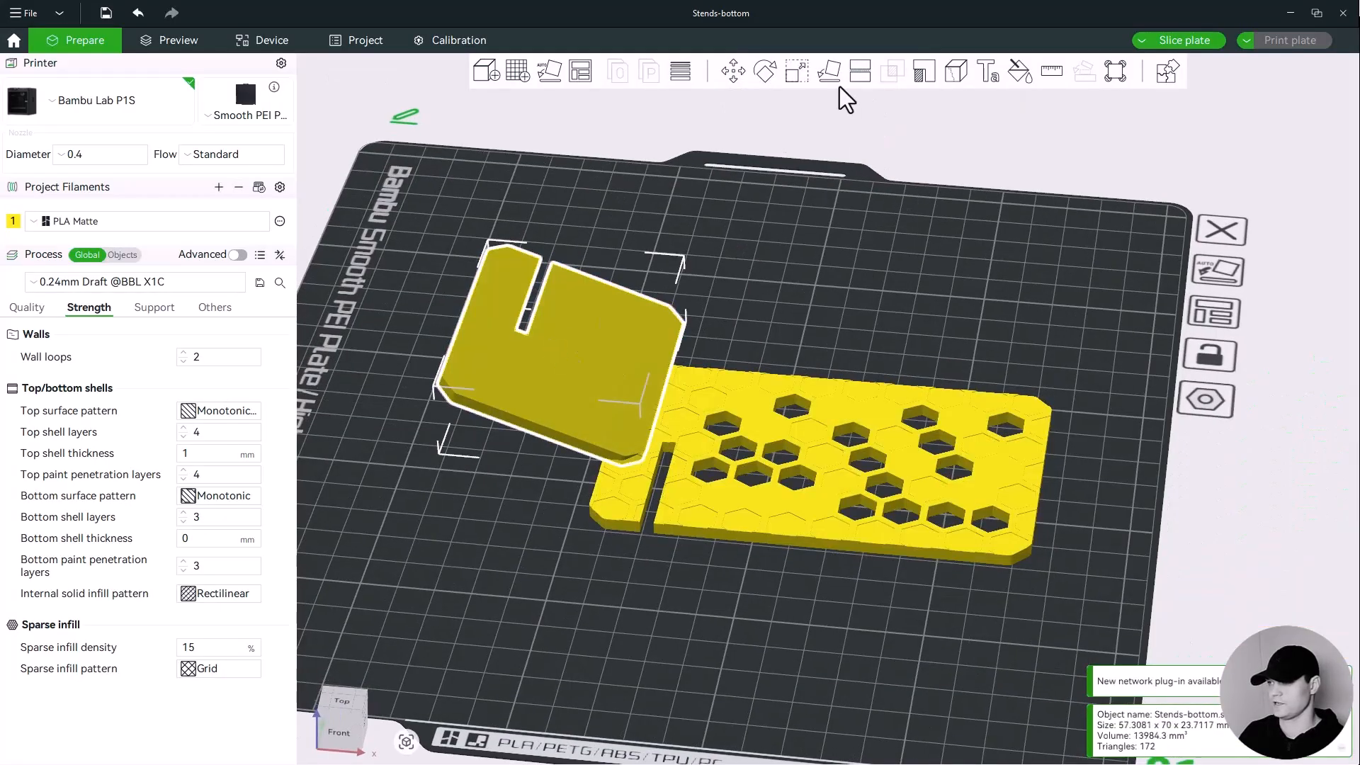
left_click(827, 72)
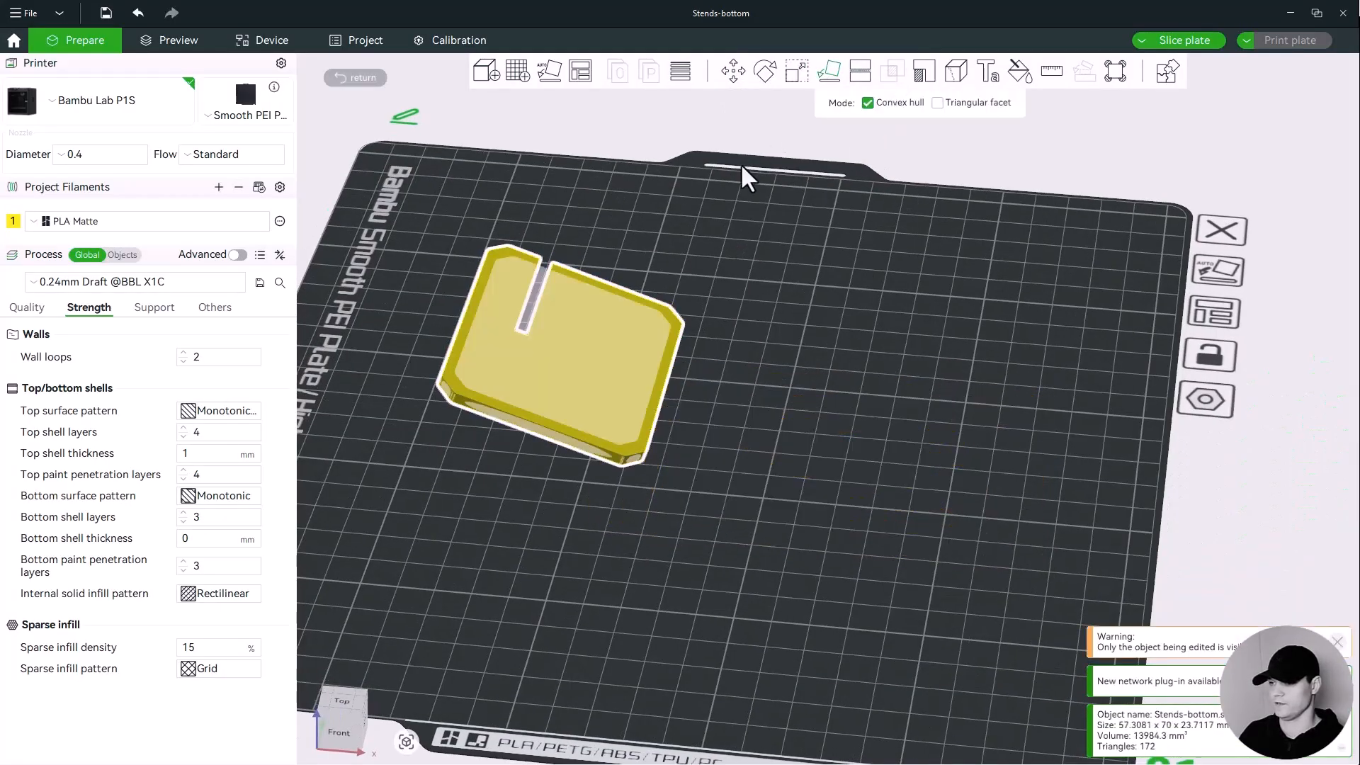
left_click(568, 371)
left_click(653, 234)
scroll(652, 235, "up", 3)
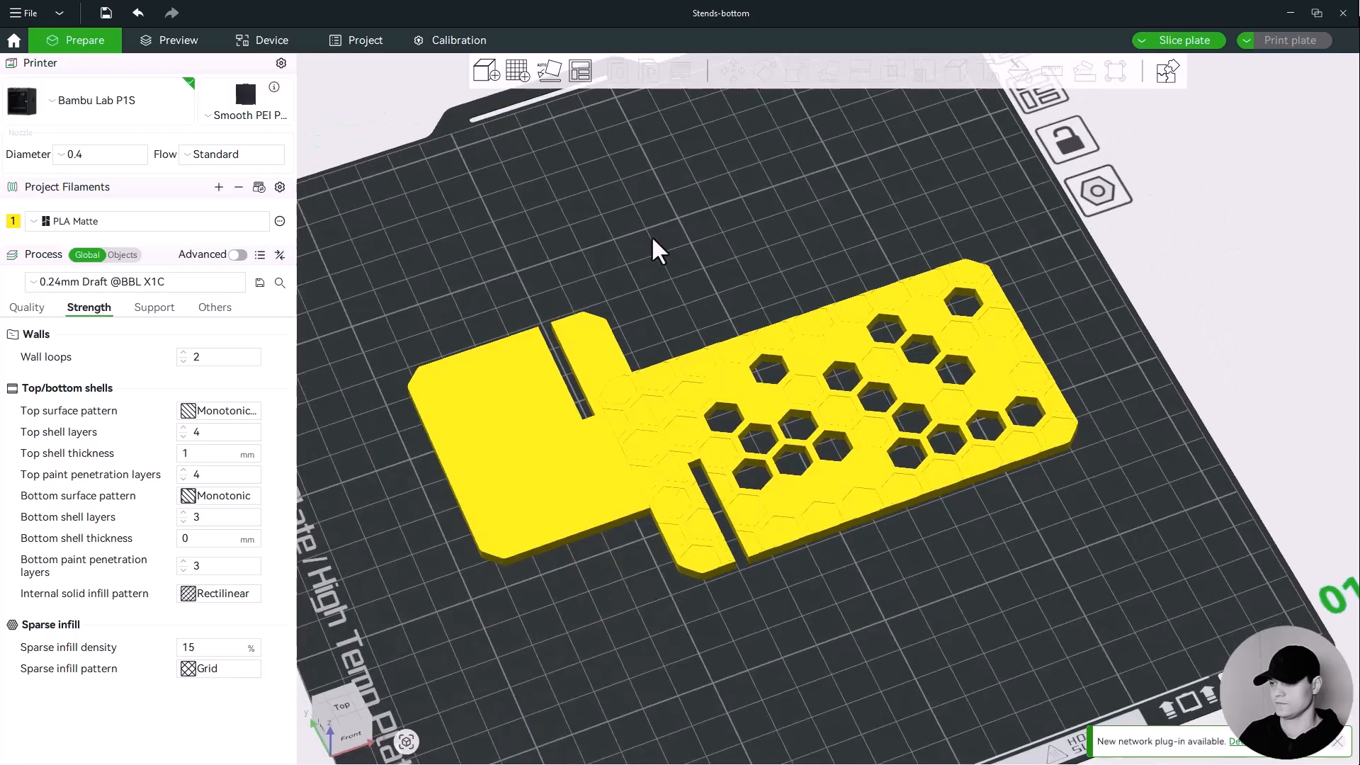
Move the back plate next to the base plate.
left_click_drag(652, 235, 656, 237)
left_click_drag(731, 356, 740, 273)
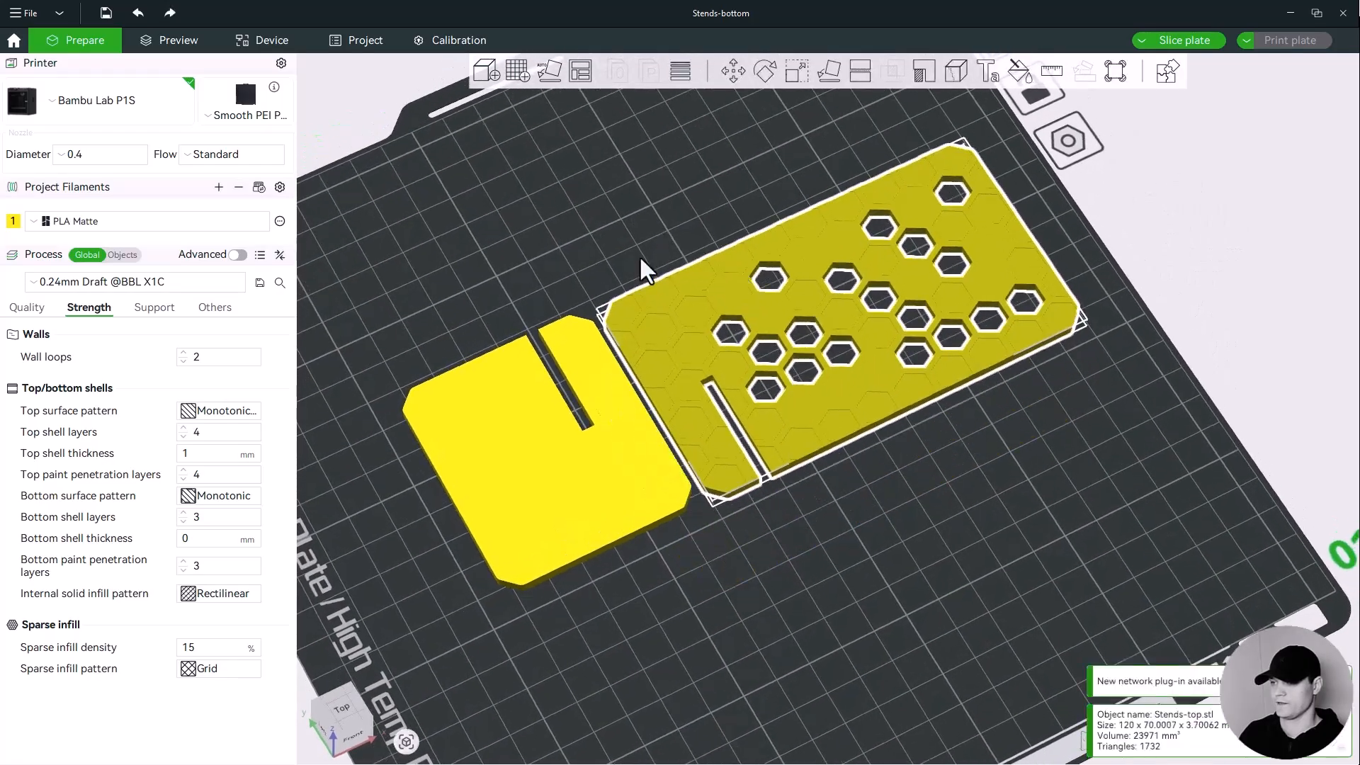
left_click(565, 166)
Auto-arrange both parts on the build plate with automatic spacing.
right_click(575, 78)
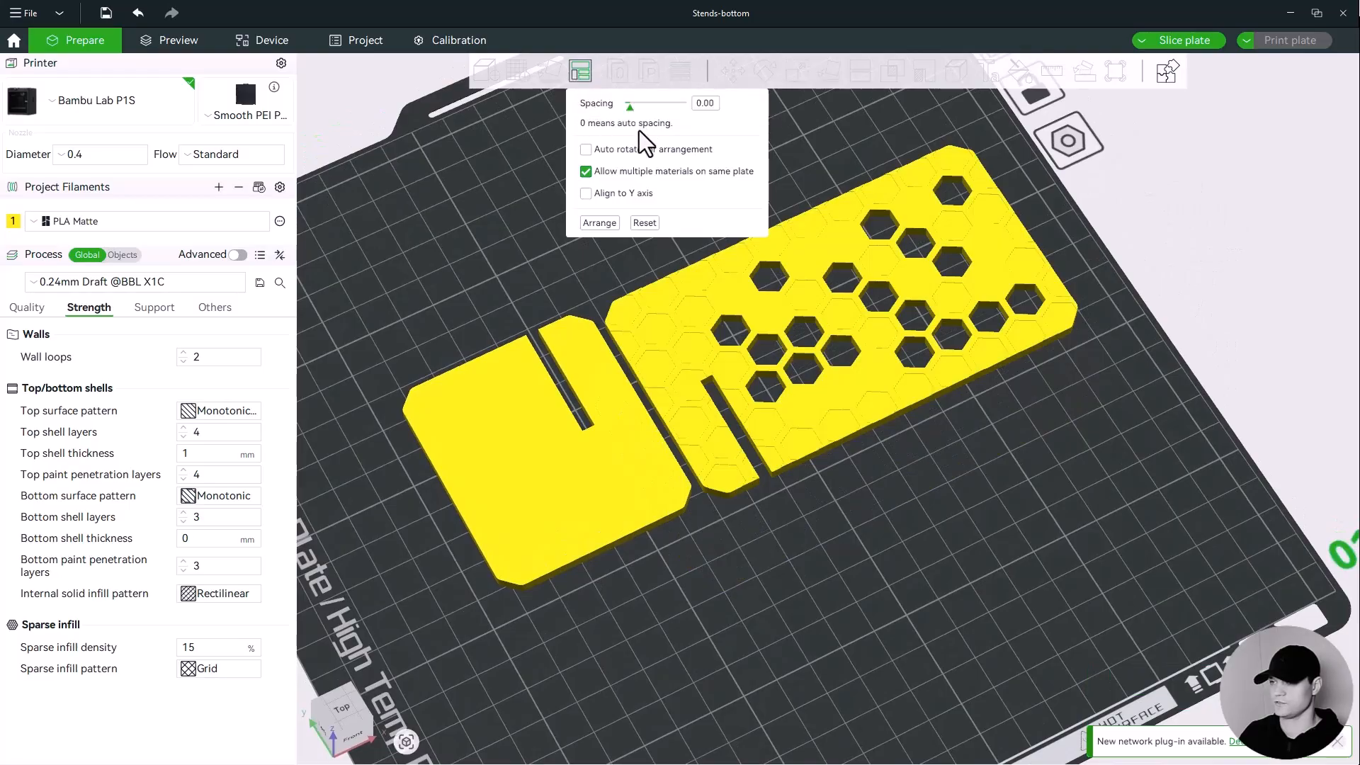
left_click(599, 222)
scroll(879, 284, "up", 5)
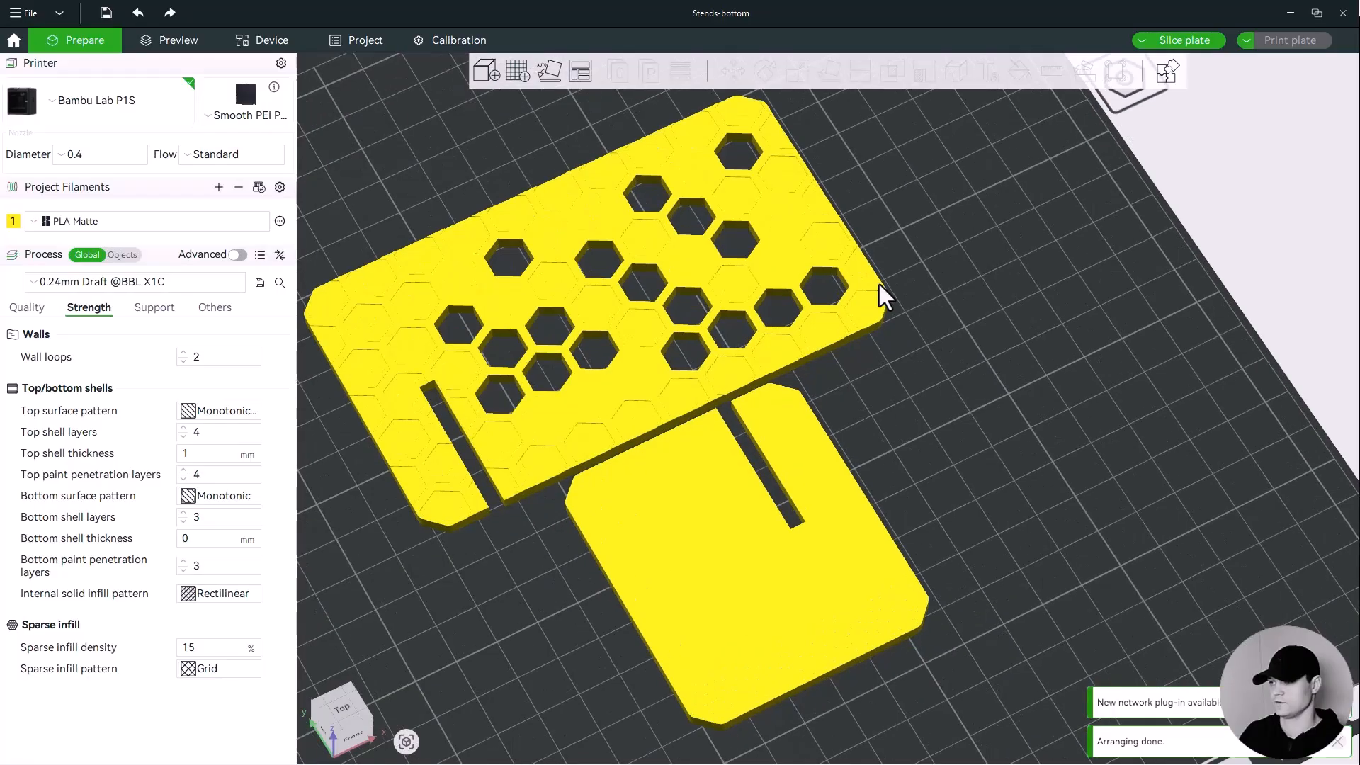
scroll(878, 283, "down", 4)
left_click_drag(911, 317, 924, 300)
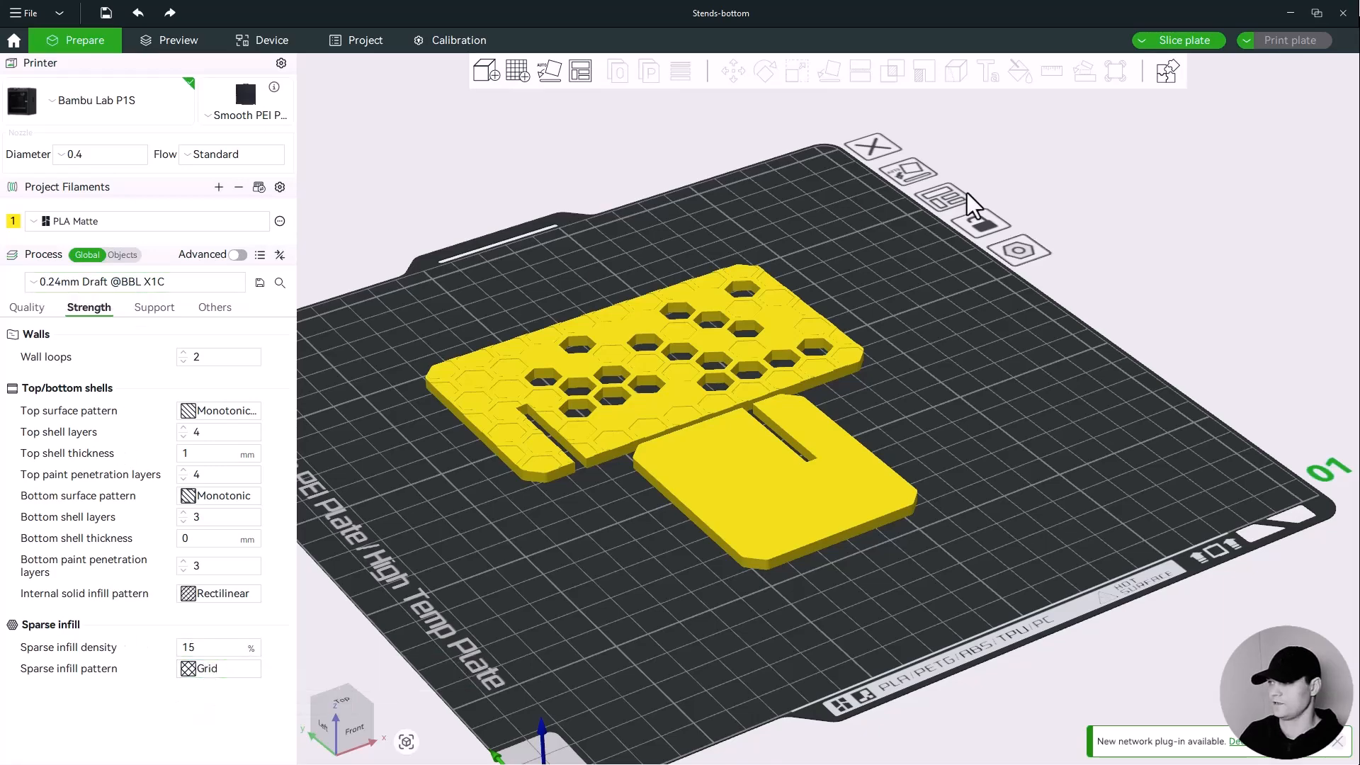
Slice the plate and zoom in to inspect the sliced preview.
left_click(1187, 43)
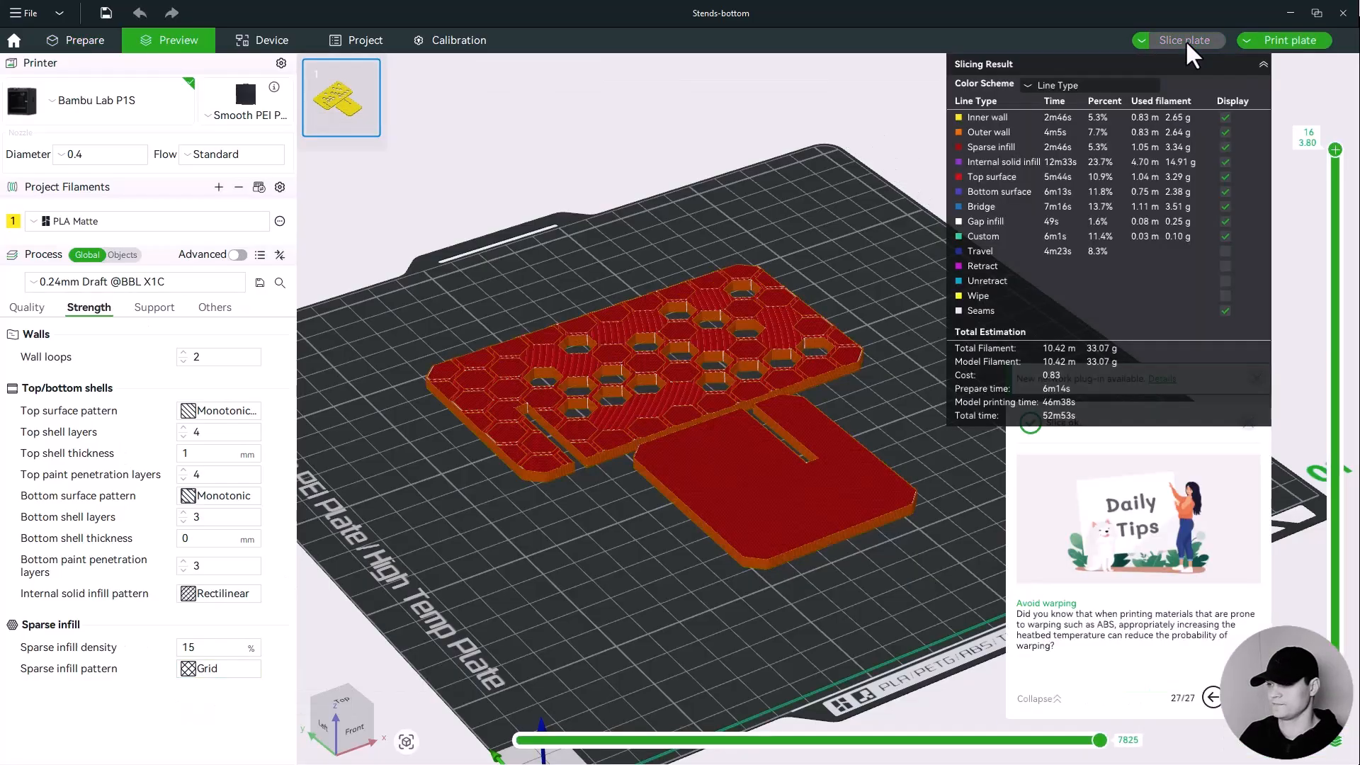
mouse_move(1335, 149)
left_mouse_down()
mouse_move(1320, 576)
mouse_move(1336, 145)
left_mouse_up()
scroll(785, 452, "up", 5)
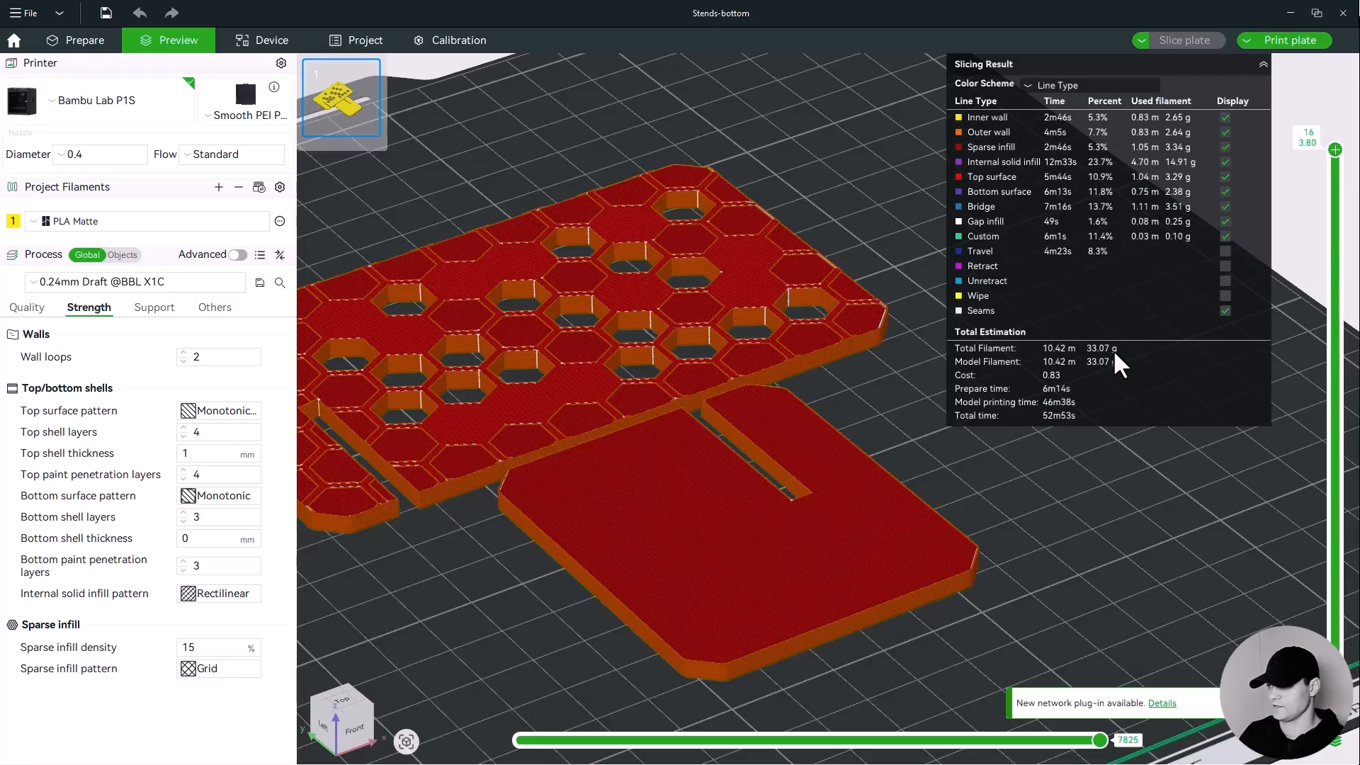
scroll(753, 364, "down", 2)
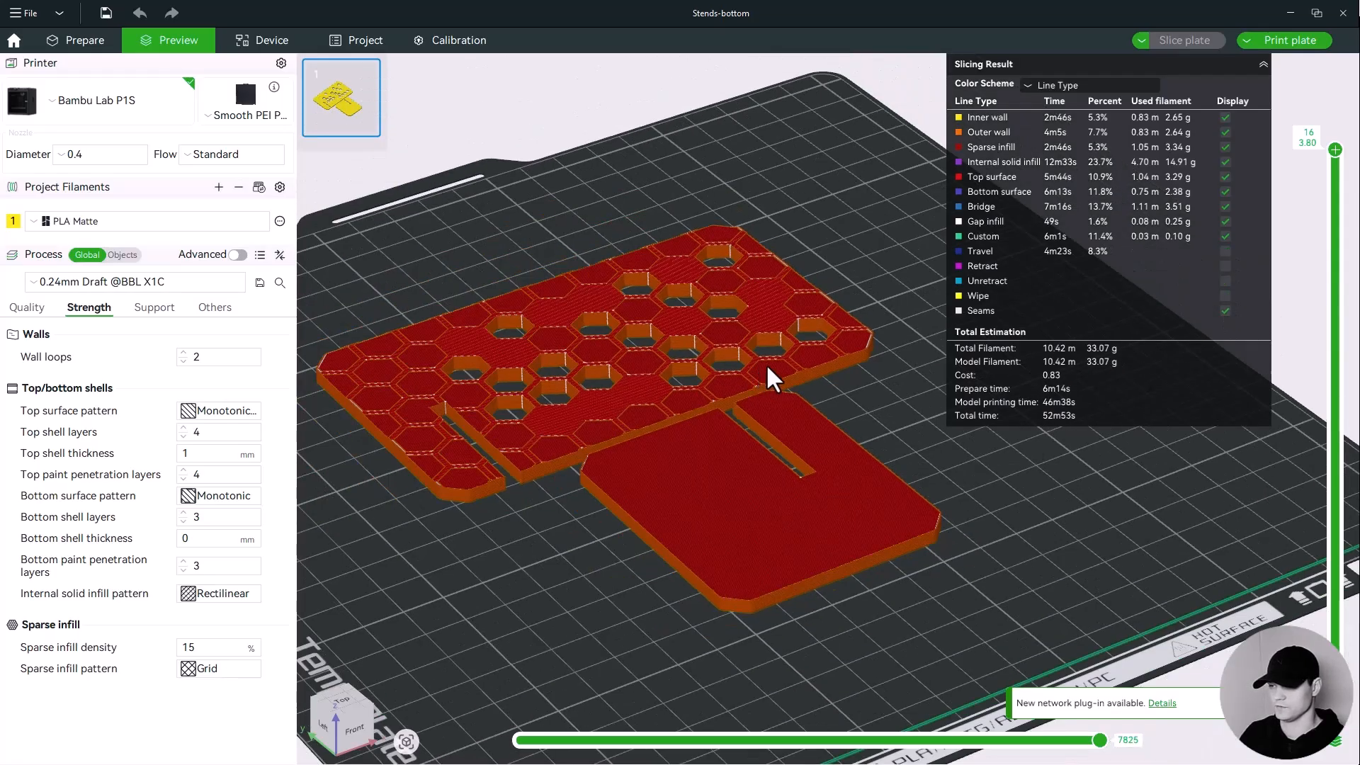